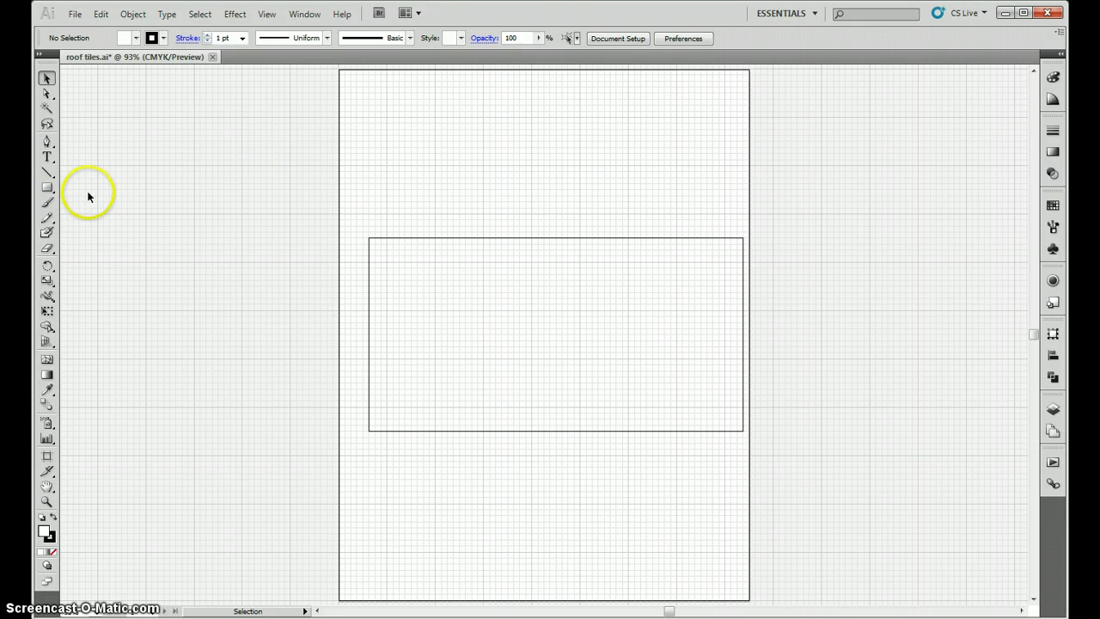
Create a 0.15 × 0.45 in rectangle with the Rectangle tool
left_click(47, 188)
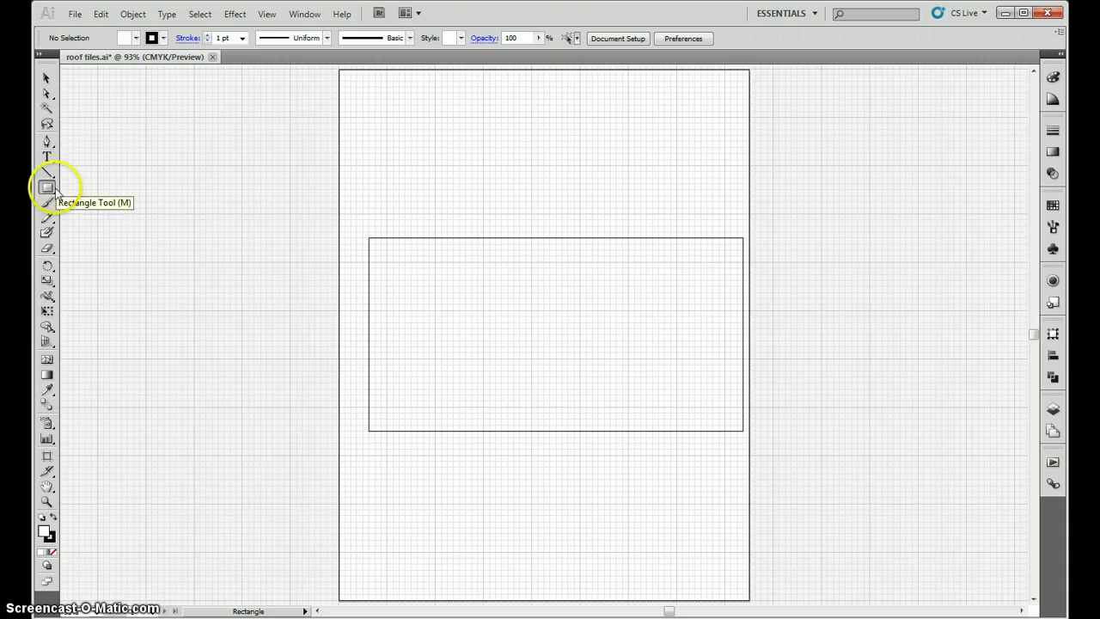
left_click(409, 189)
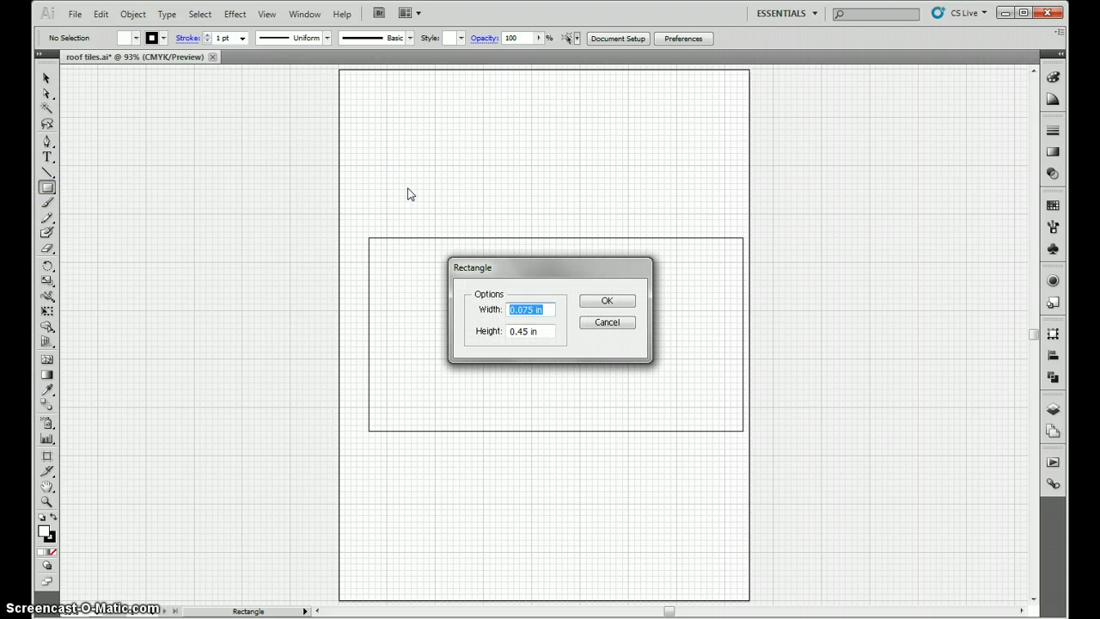
left_click(538, 332)
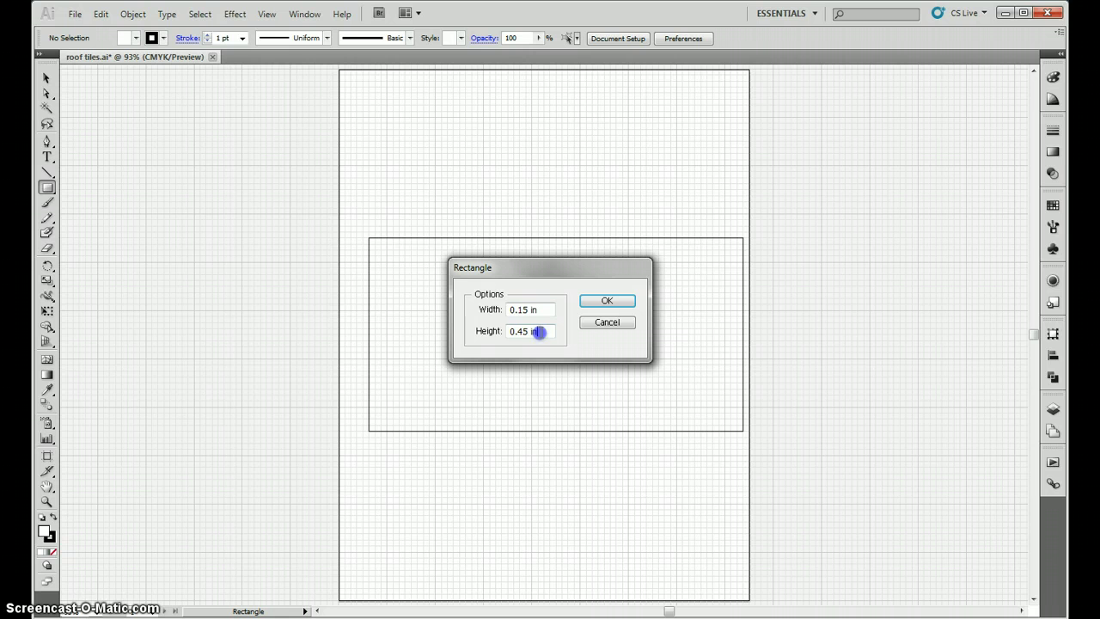
left_click(546, 308)
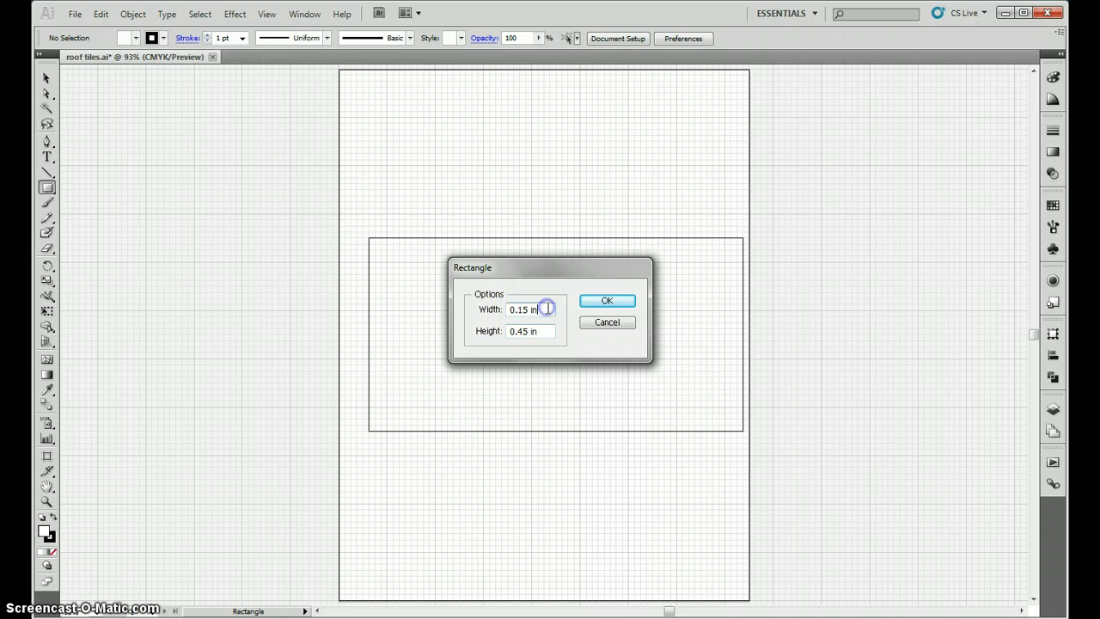
left_click(606, 300)
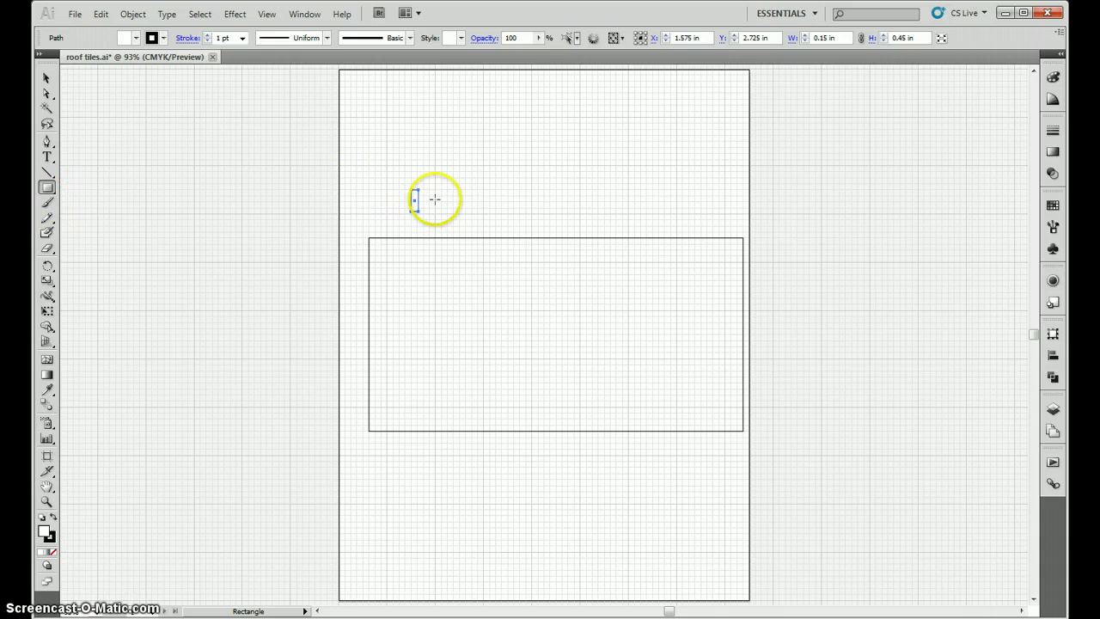
Create a 0.075 × 0.45 in rectangle and move it beside the wider one
left_click(435, 196)
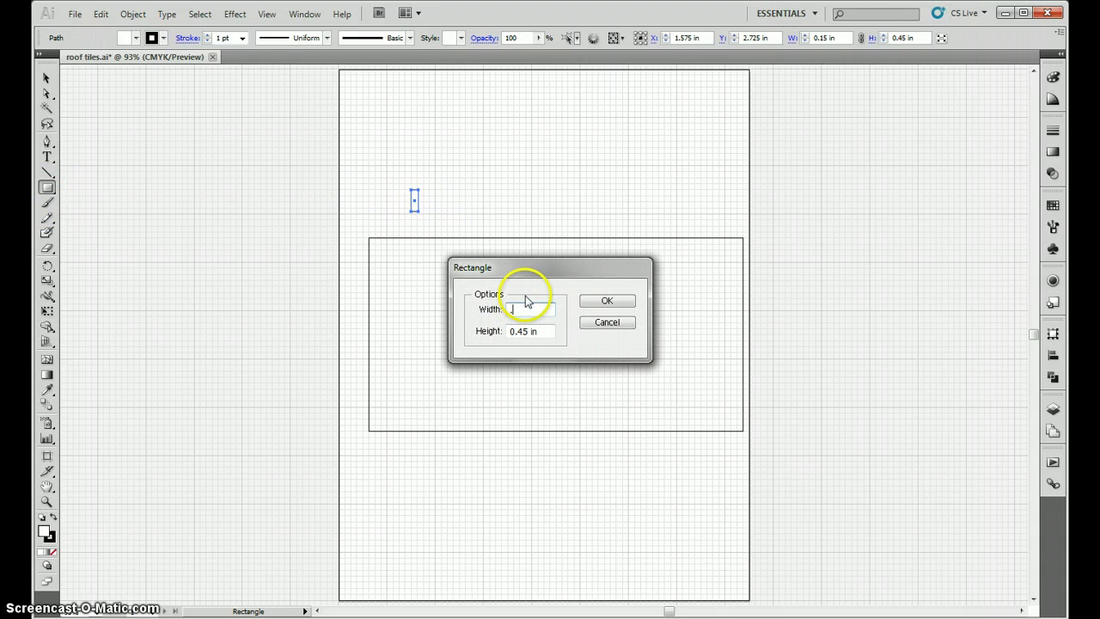
key("Tab")
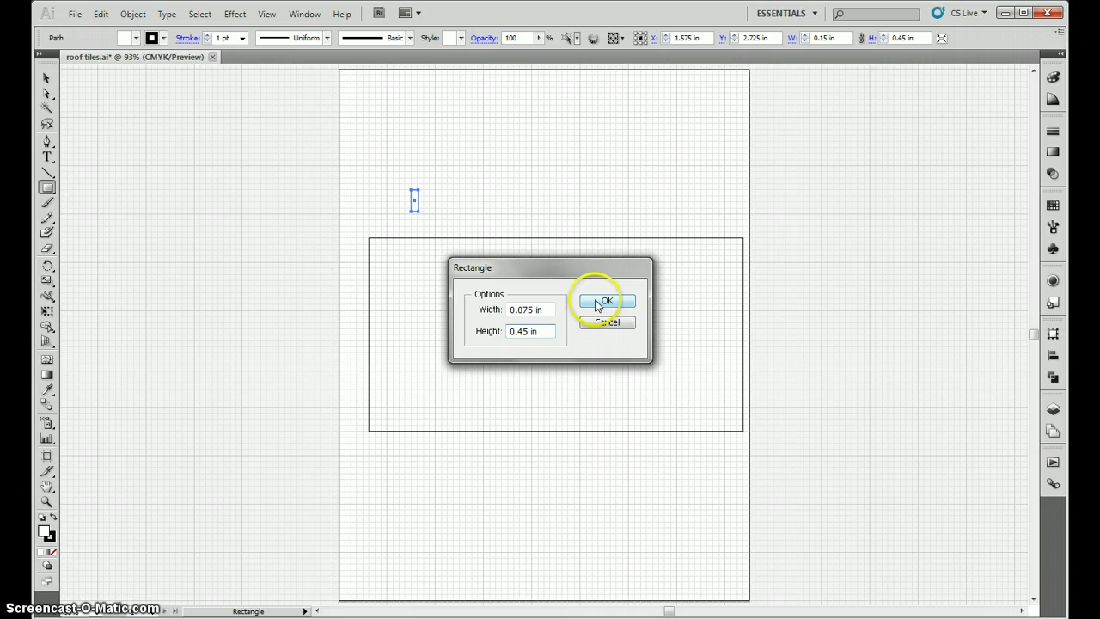
left_click(592, 300)
scroll(422, 197, "up", 5)
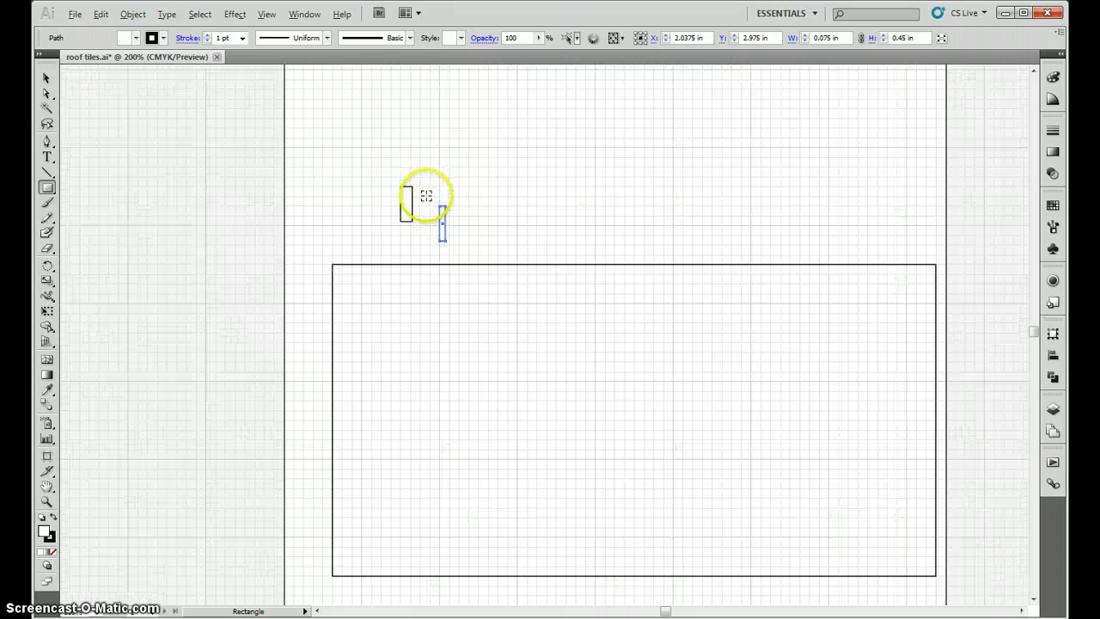
left_click(44, 79)
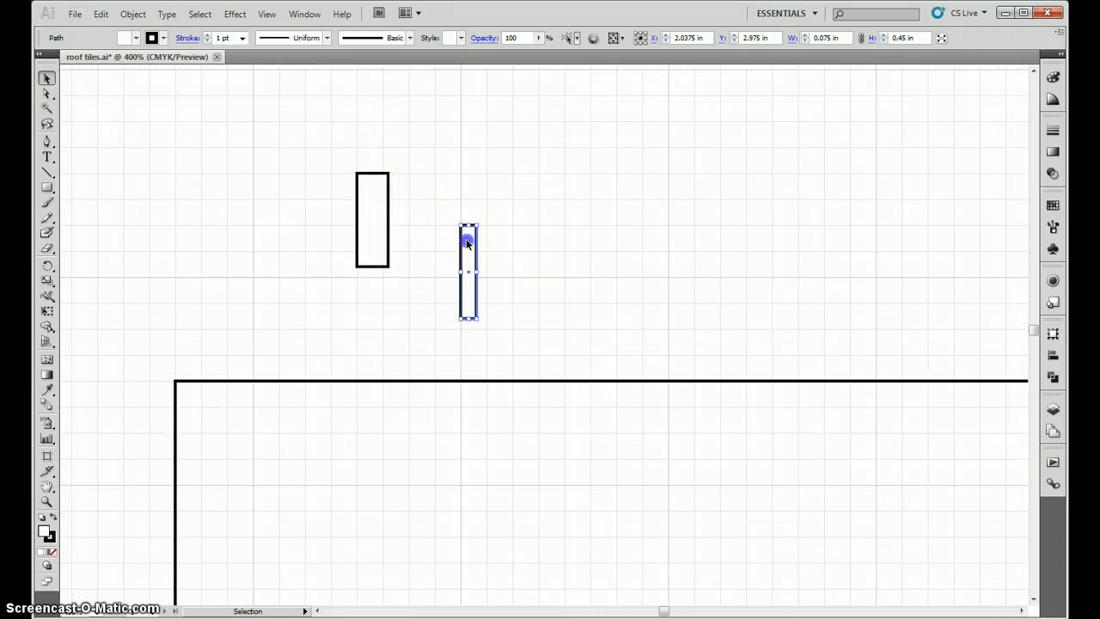
mouse_move(463, 248)
left_mouse_down()
mouse_move(436, 195)
mouse_move(316, 151)
left_mouse_up()
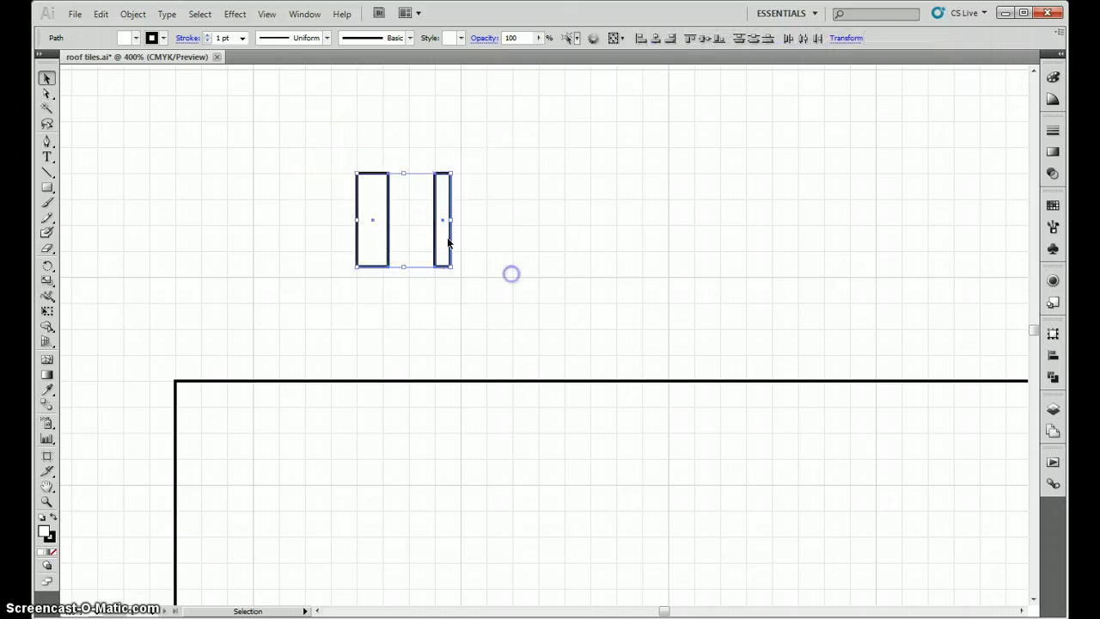
Remove the stroke from both rectangles and fill them black
left_click(153, 37)
left_click(44, 53)
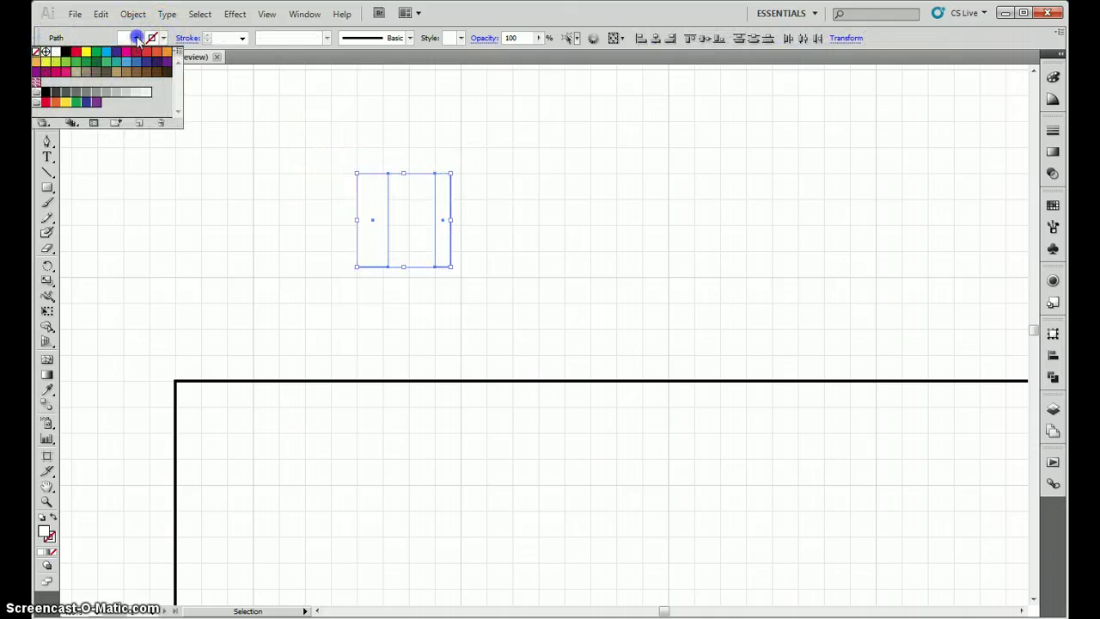
left_click(133, 38)
left_click(66, 54)
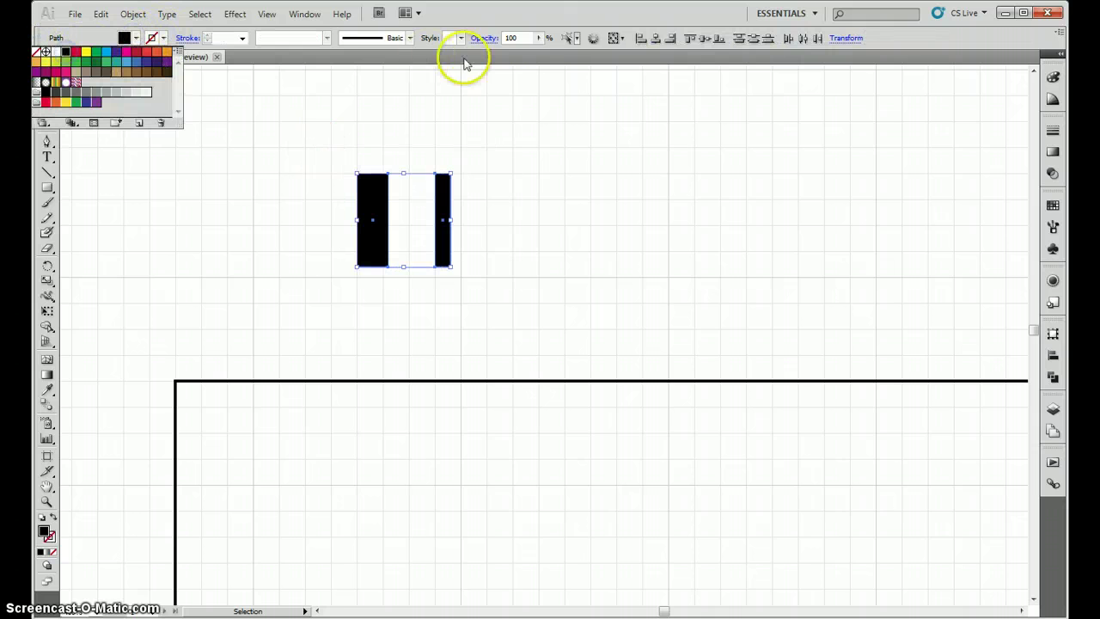
left_click(563, 15)
left_click(516, 162)
left_click_drag(284, 132, 474, 297)
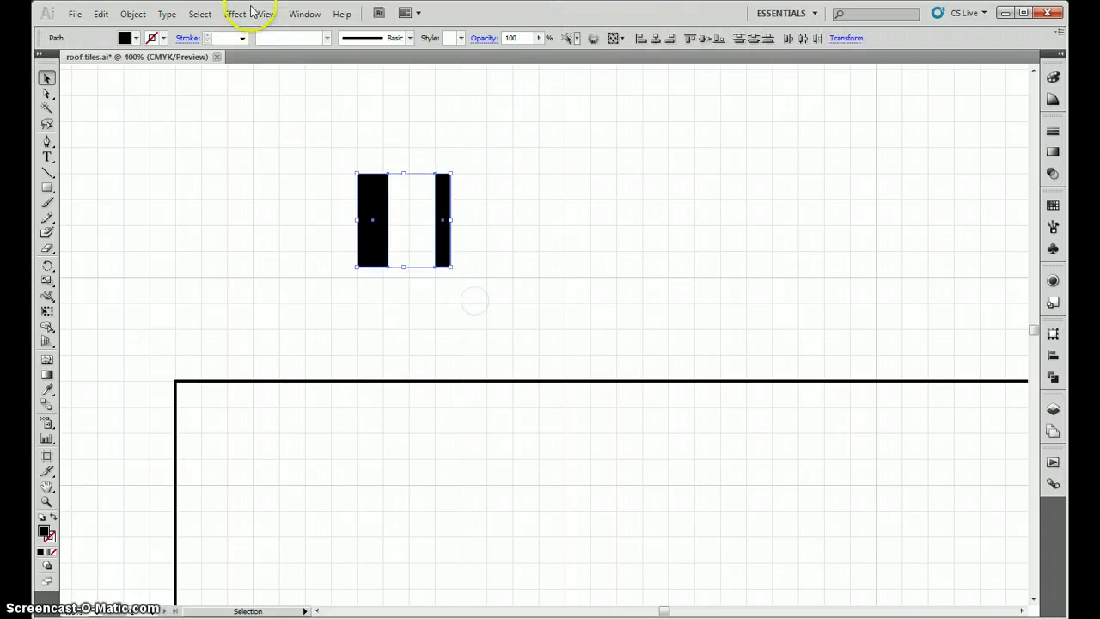
Apply a Round Corners effect with a 0.02 in radius to both rectangles
left_click(234, 13)
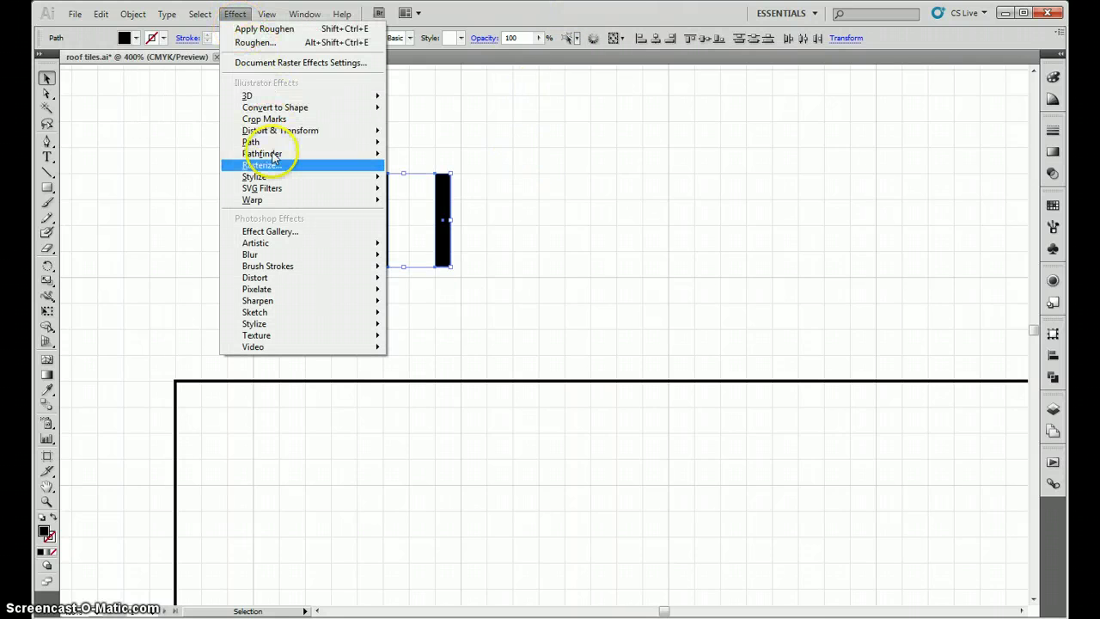
mouse_move(258, 176)
left_click(134, 242)
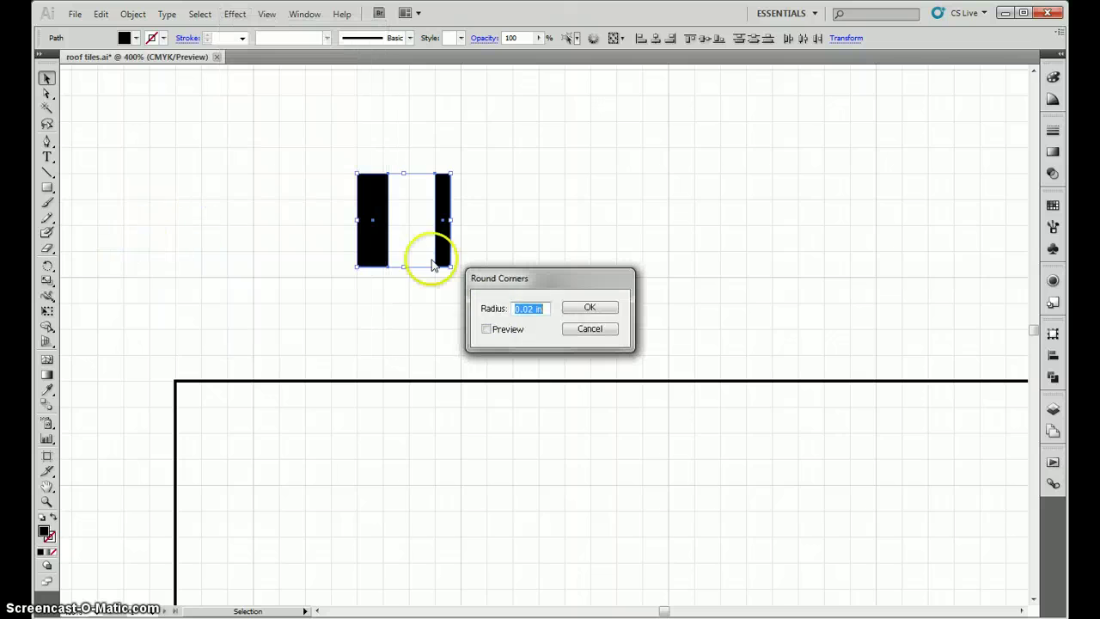
type(".02")
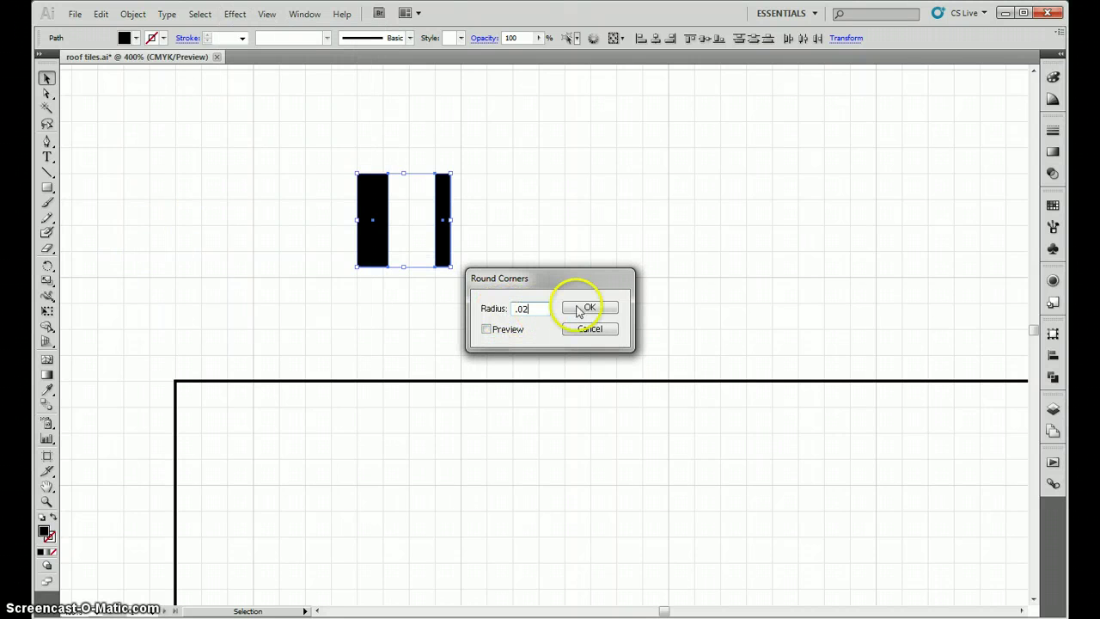
left_click(579, 307)
left_click(464, 193)
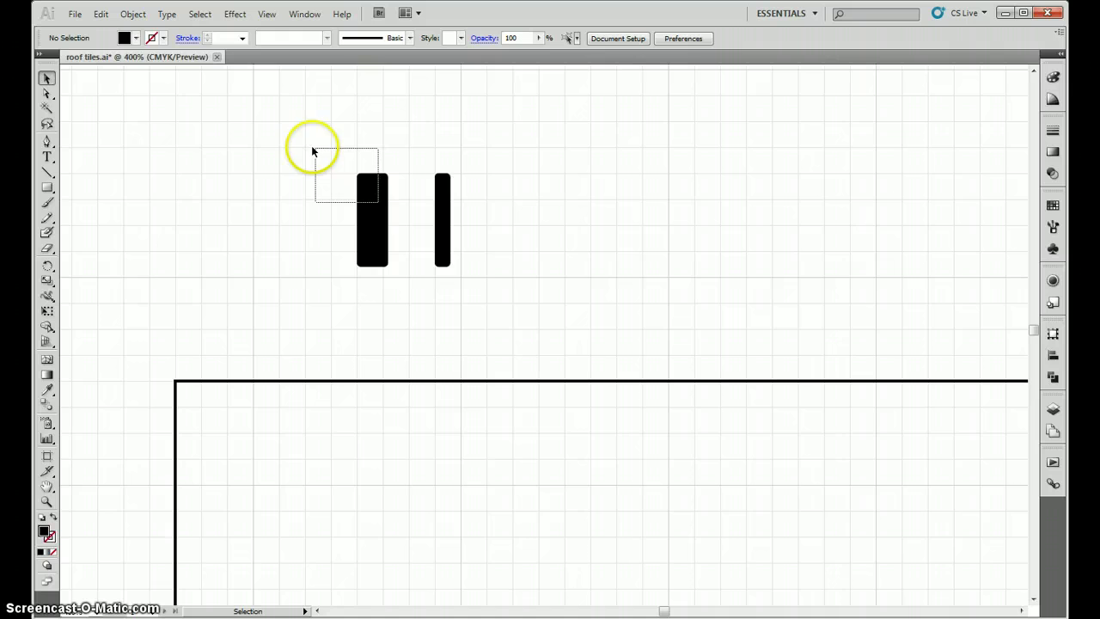
Expand the rounded rectangles' appearance and check each one's corners
left_click_drag(314, 150, 484, 285)
left_click_drag(311, 144, 566, 320)
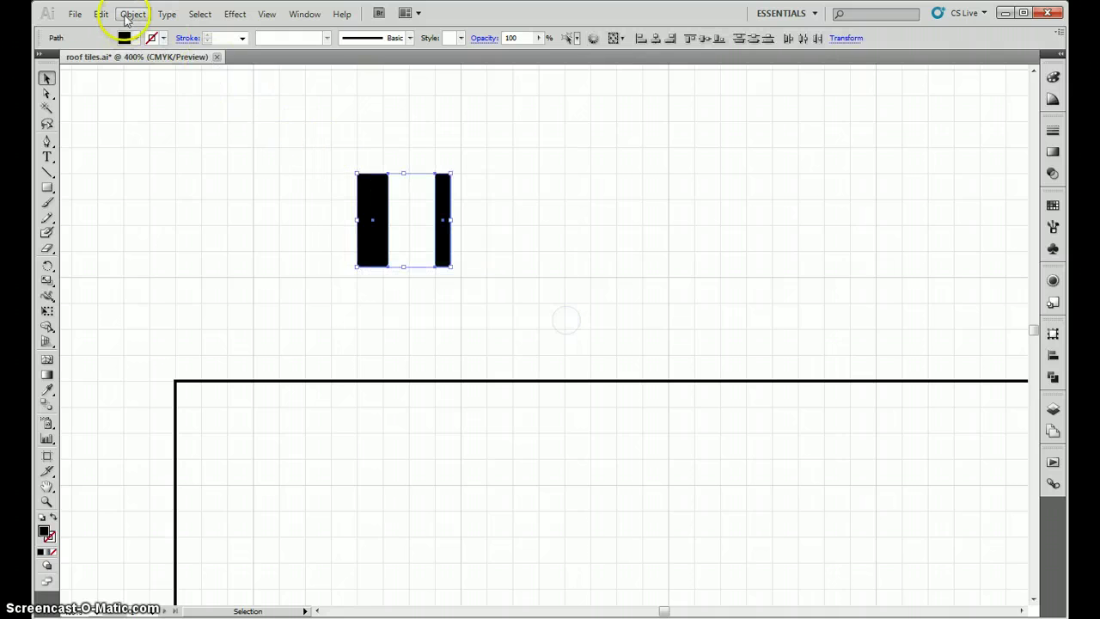
left_click(133, 14)
left_click(176, 185)
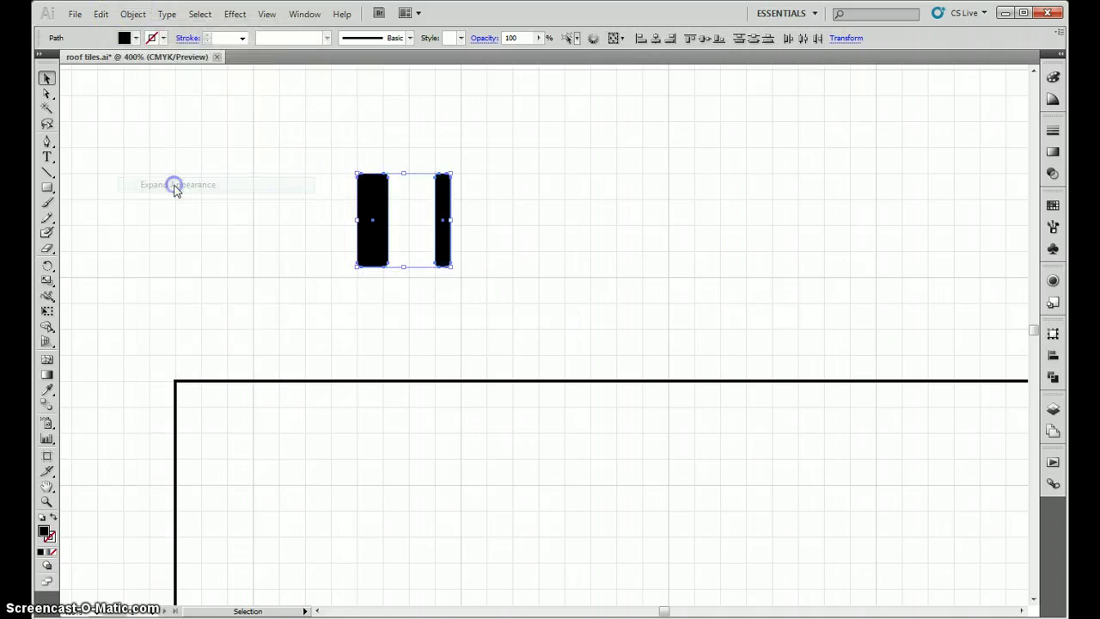
left_click(485, 213)
scroll(411, 174, "up", 3)
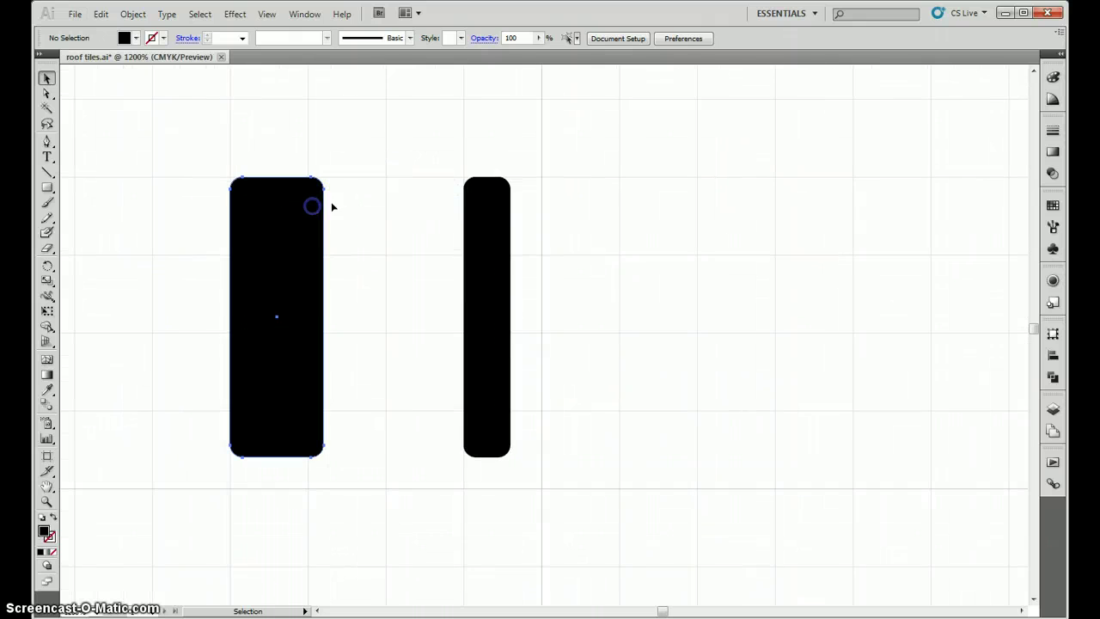
left_click(311, 206)
left_click(494, 200)
left_click(555, 201)
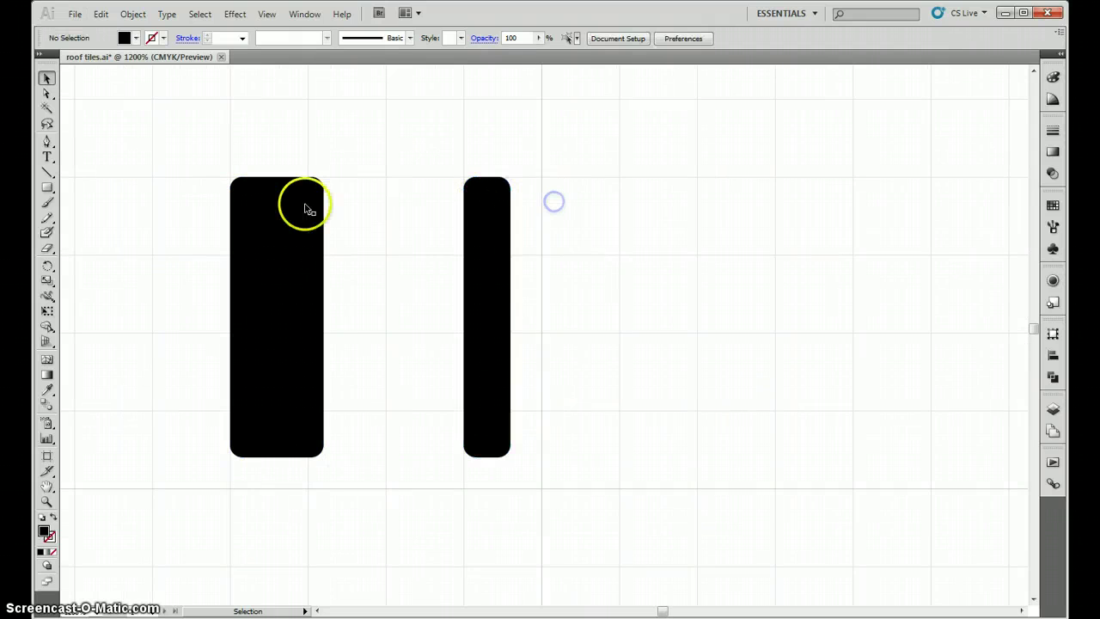
Draw a vertical line right of the rectangles with a 0.5 pt black stroke
scroll(302, 201, "down", 3)
left_click(47, 172)
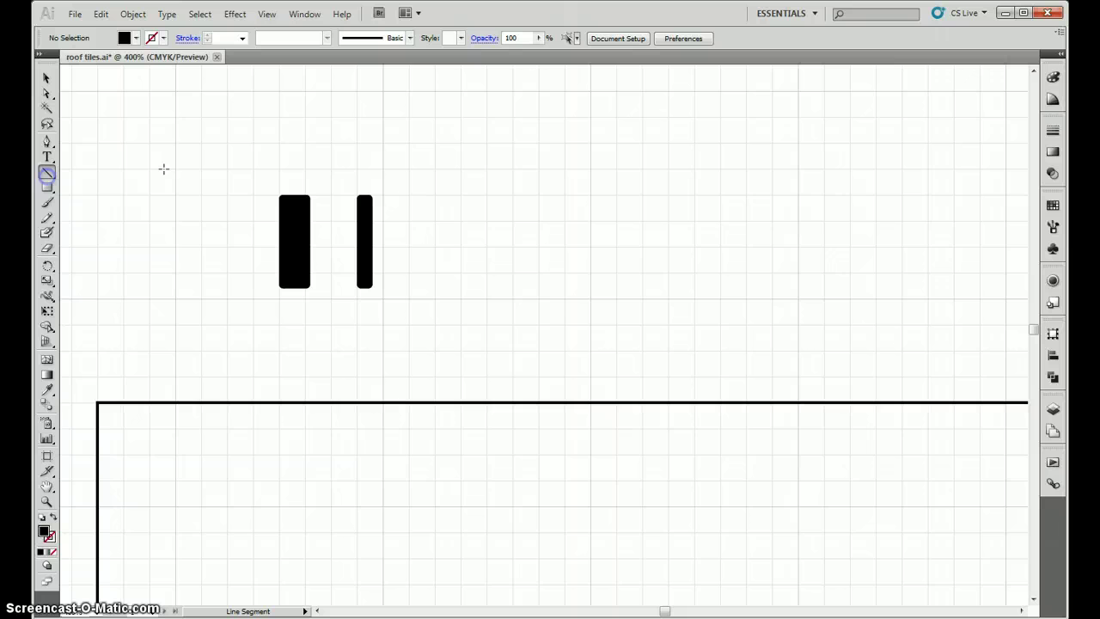
left_click_drag(435, 169, 435, 297)
left_click(163, 38)
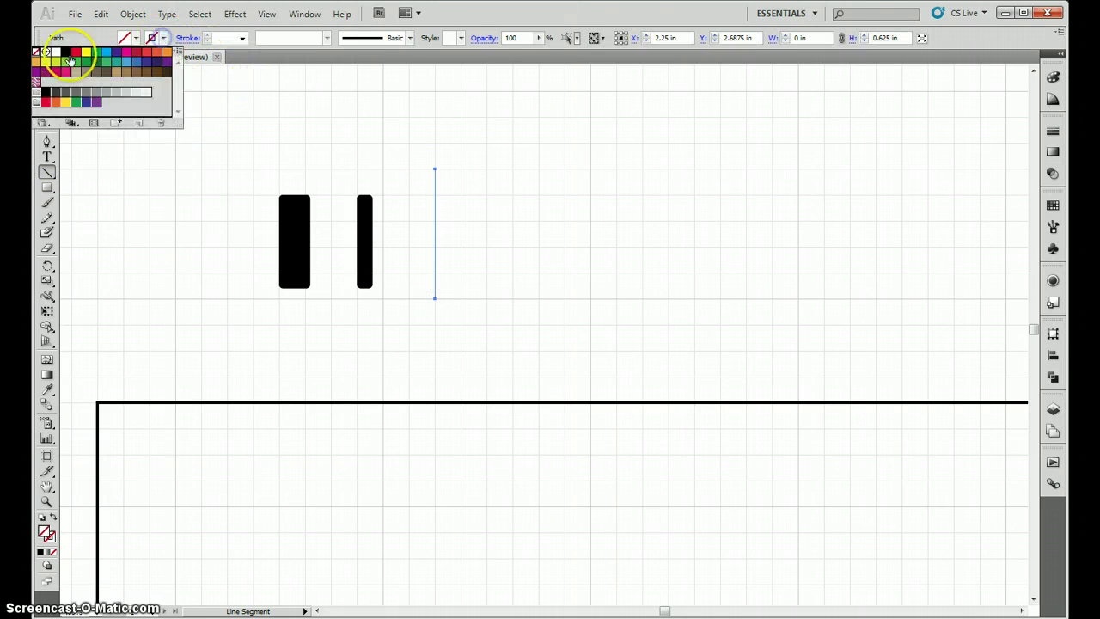
left_click(66, 53)
left_click(220, 38)
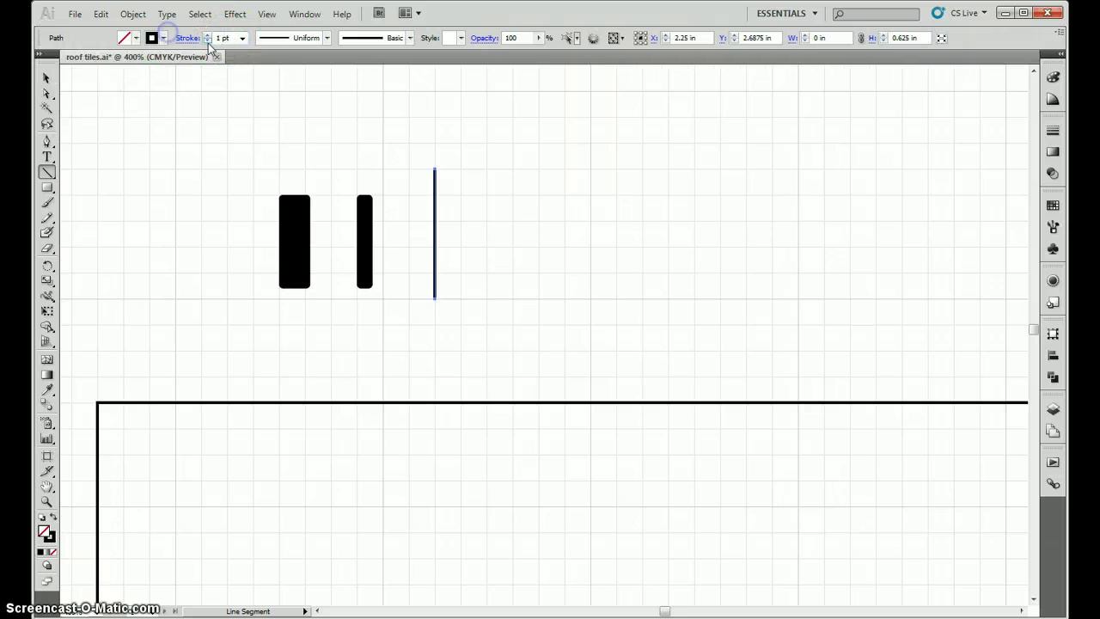
type("0.5")
key("Return")
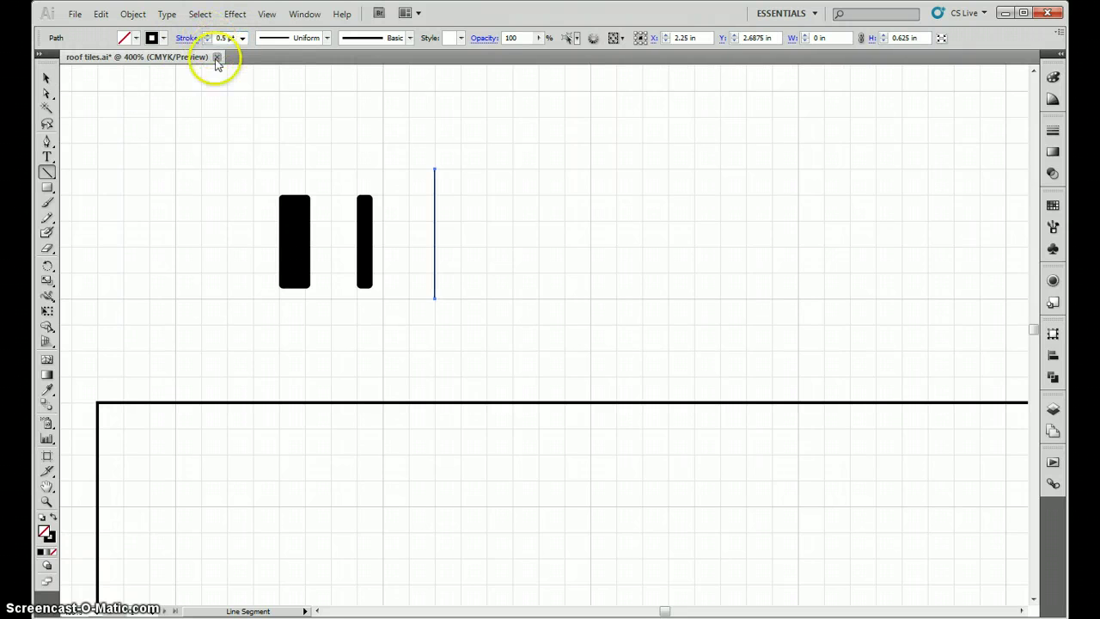
Expand the line's stroke into a filled shape
left_click(47, 77)
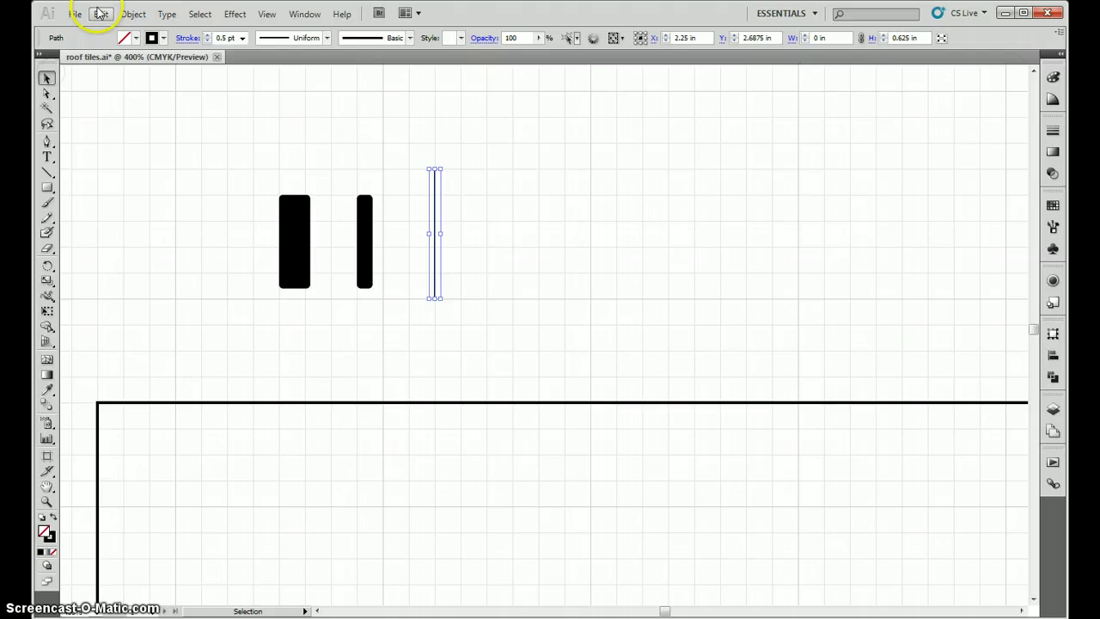
left_click(133, 14)
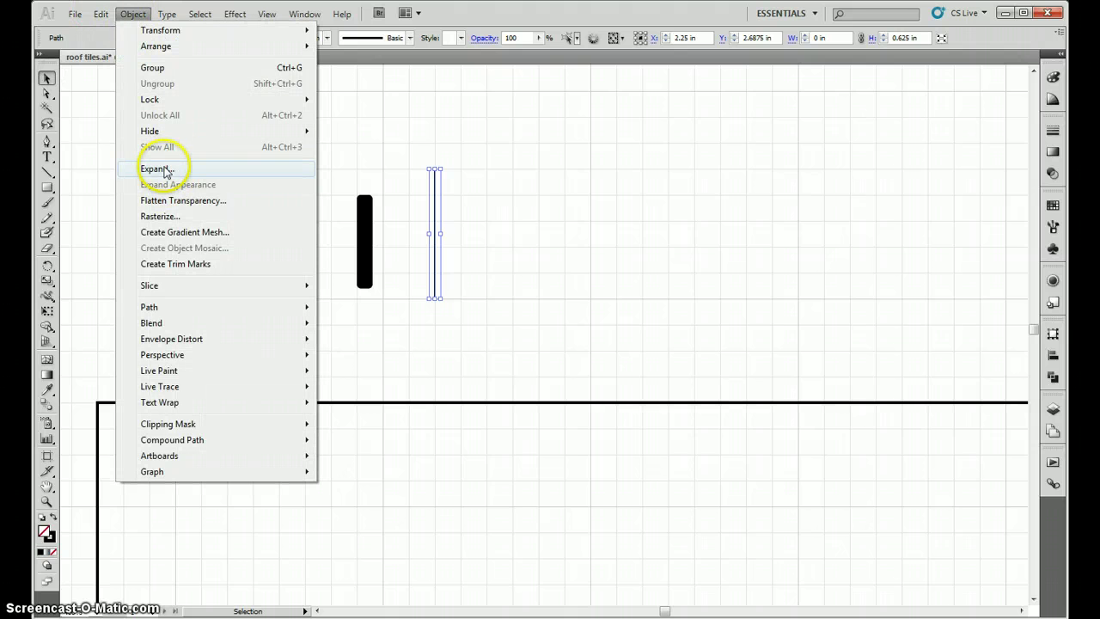
left_click(166, 170)
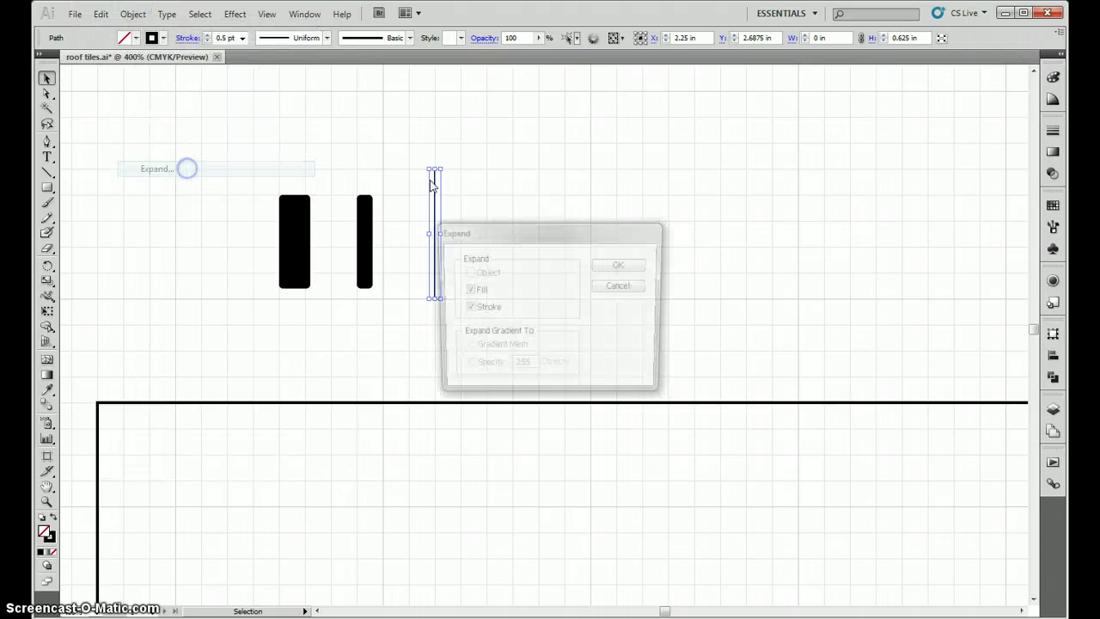
left_click(621, 266)
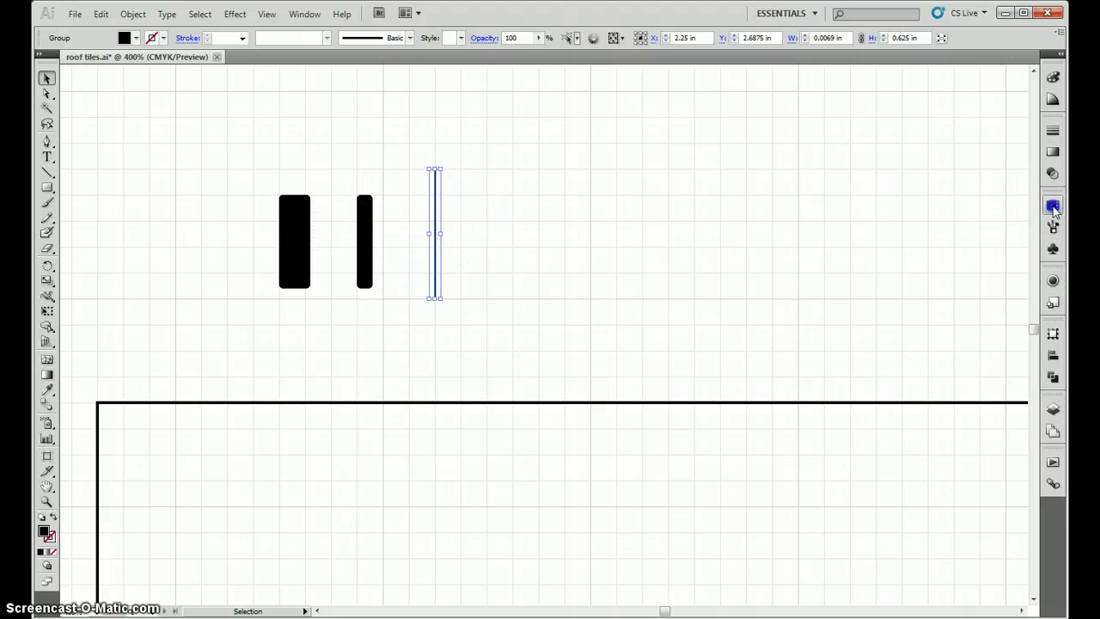
Drag the wide and narrow black rectangles into the Swatches panel as pattern swatches
left_click(1054, 206)
left_click(295, 221)
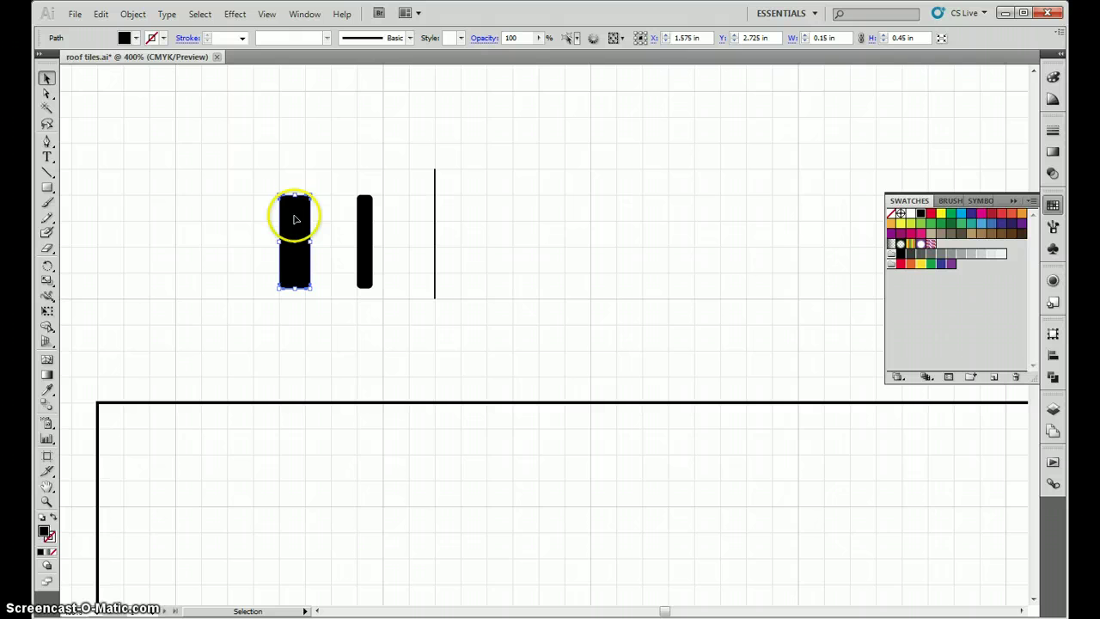
left_click_drag(295, 225, 944, 297)
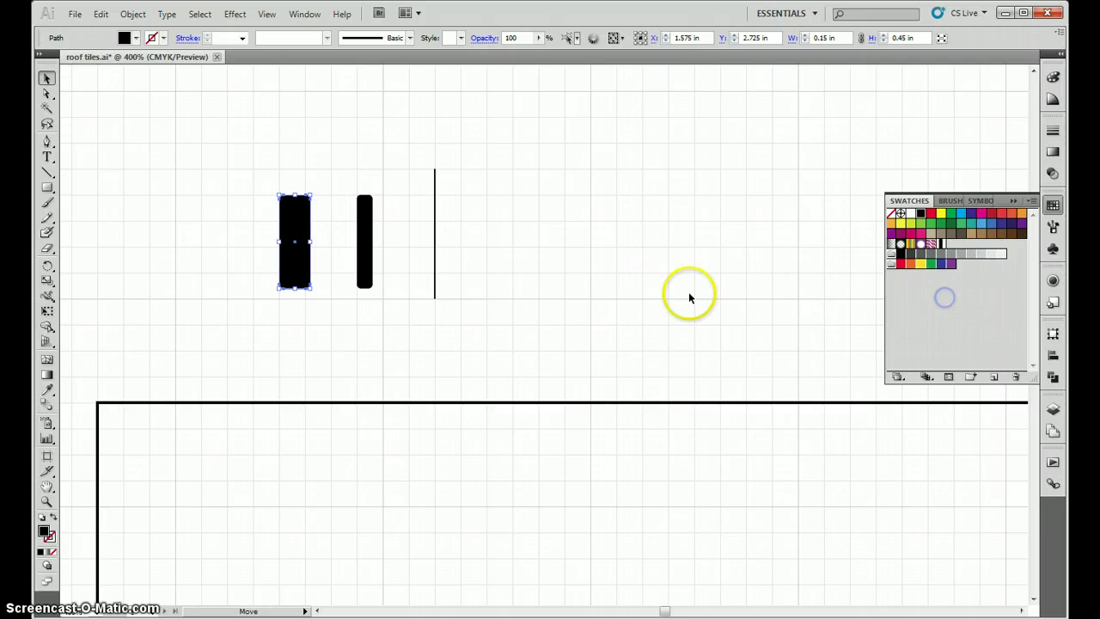
left_click_drag(368, 225, 984, 301)
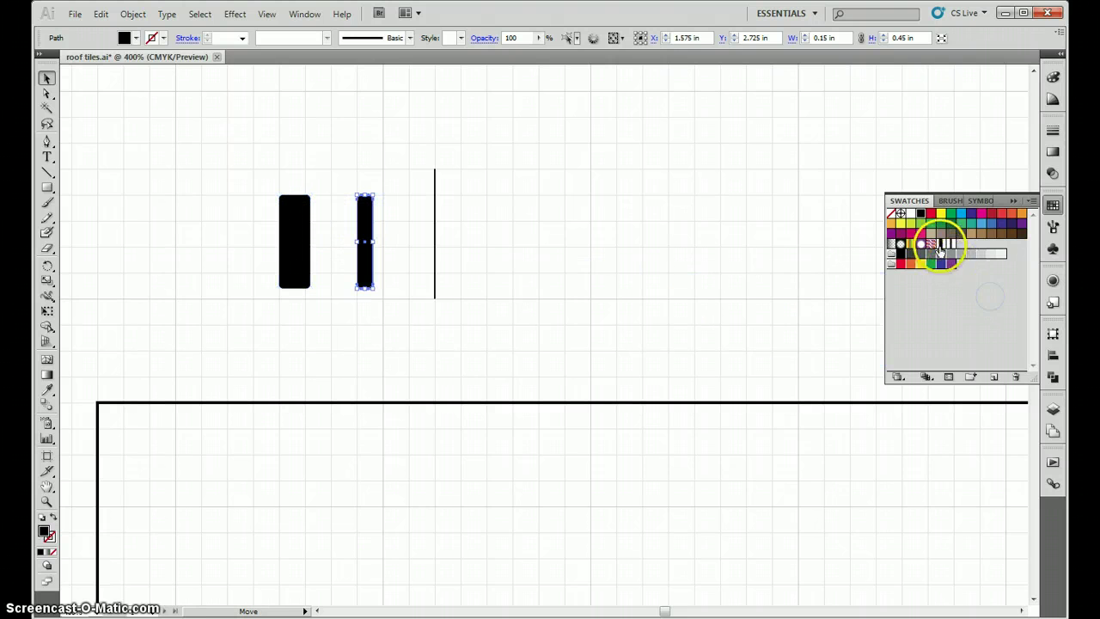
Rename the two new pattern swatches 'wide' and 'narrow'
double_click(940, 248)
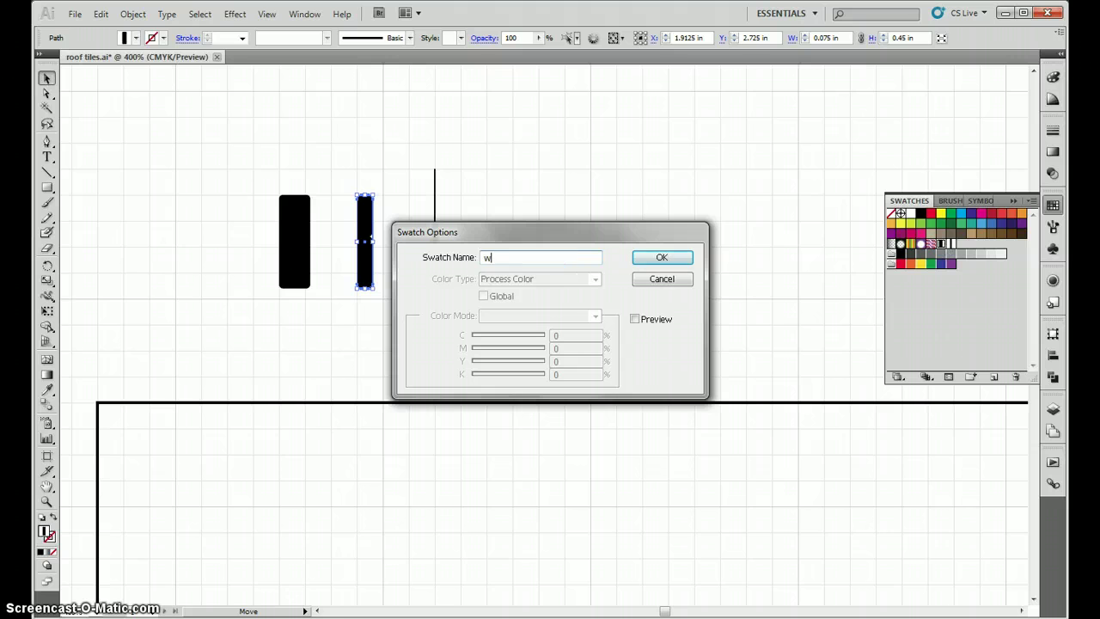
type("w")
key("Return")
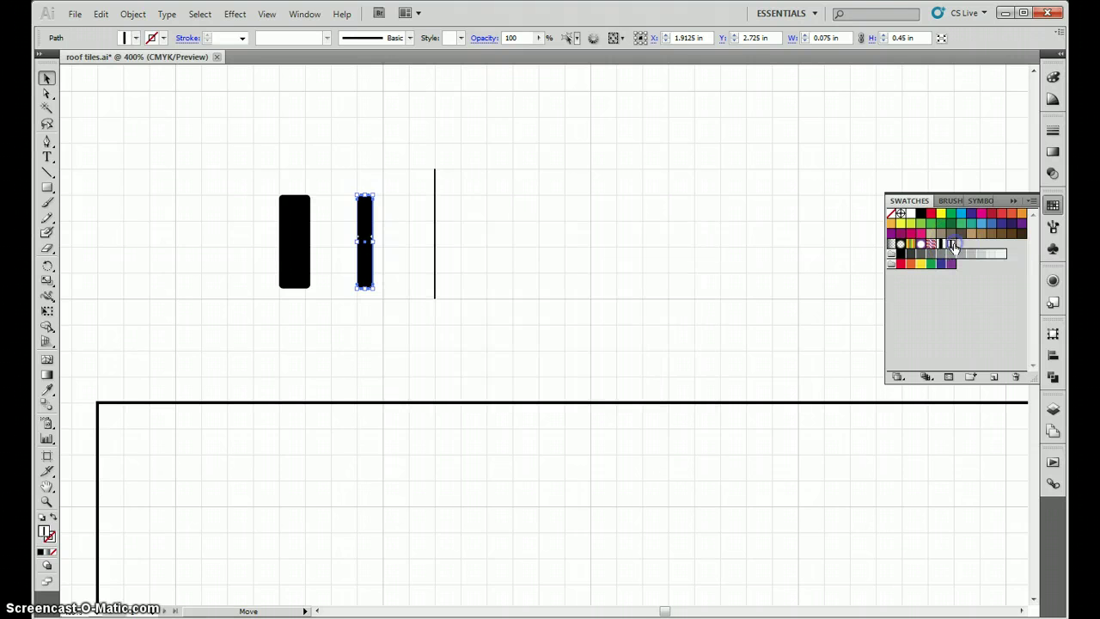
double_click(951, 244)
type("narrow")
key("Return")
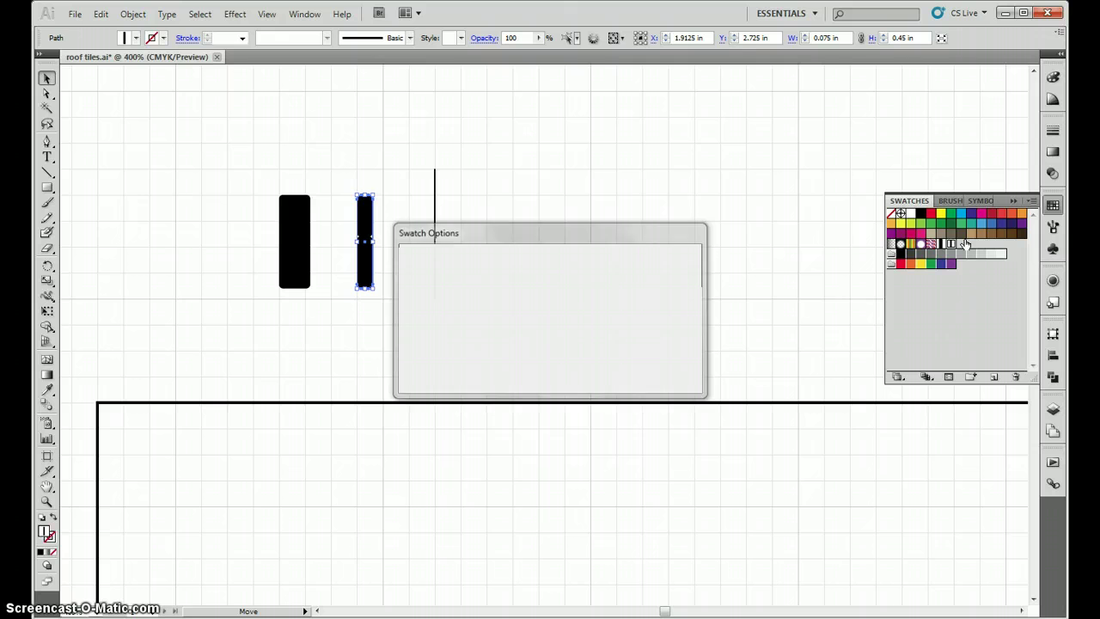
left_click(609, 215)
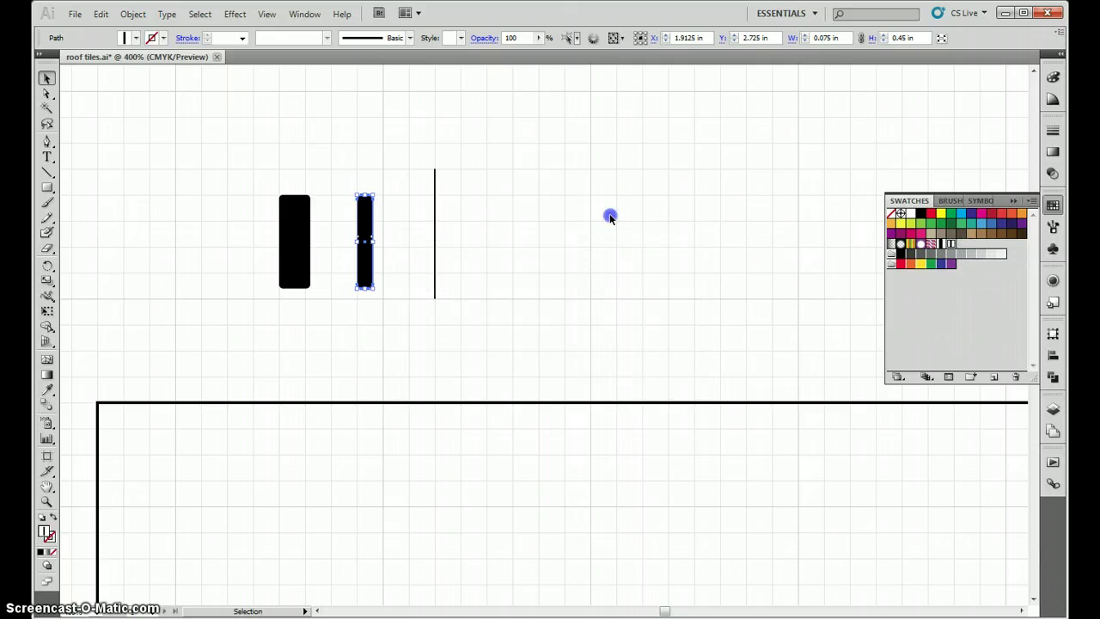
Start a new Scatter Brush from the thin vertical line
left_click(435, 196)
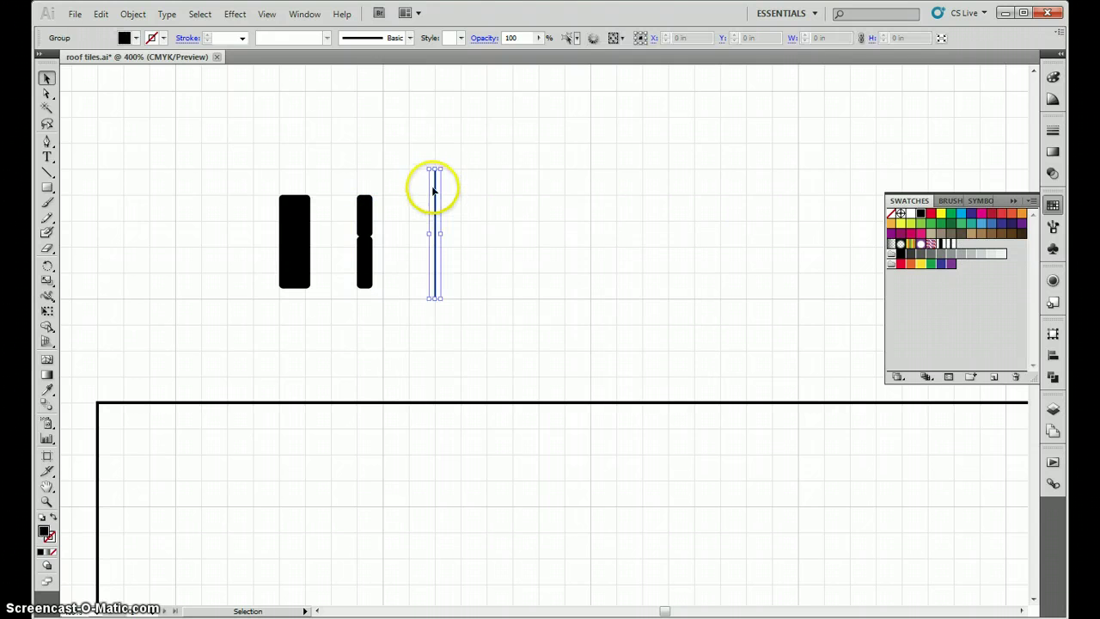
left_click(1050, 227)
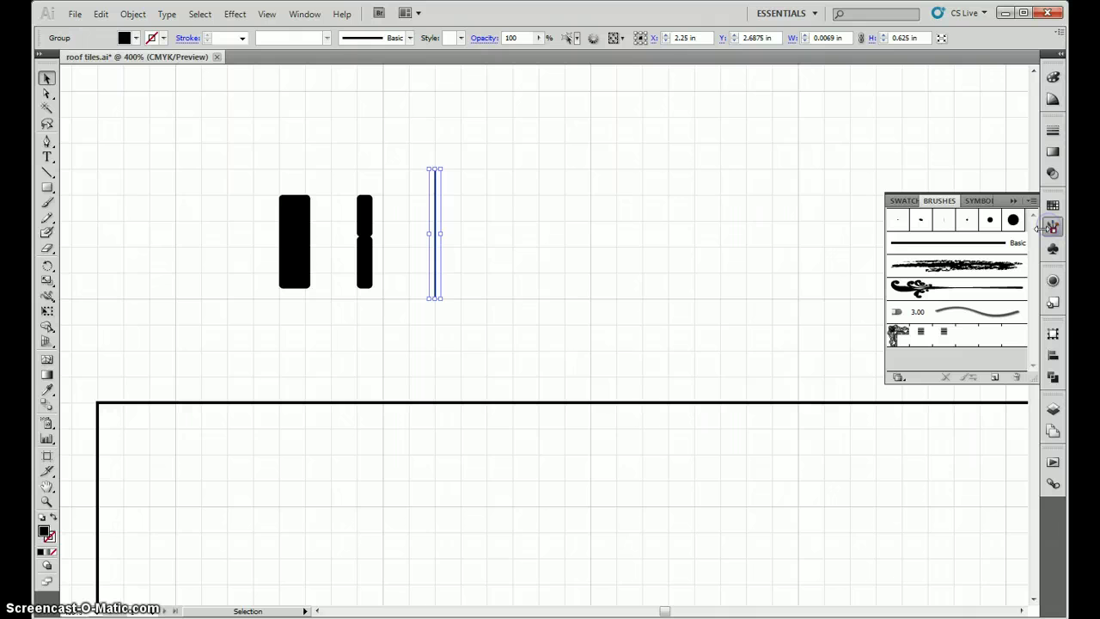
left_click(991, 375)
left_click(522, 335)
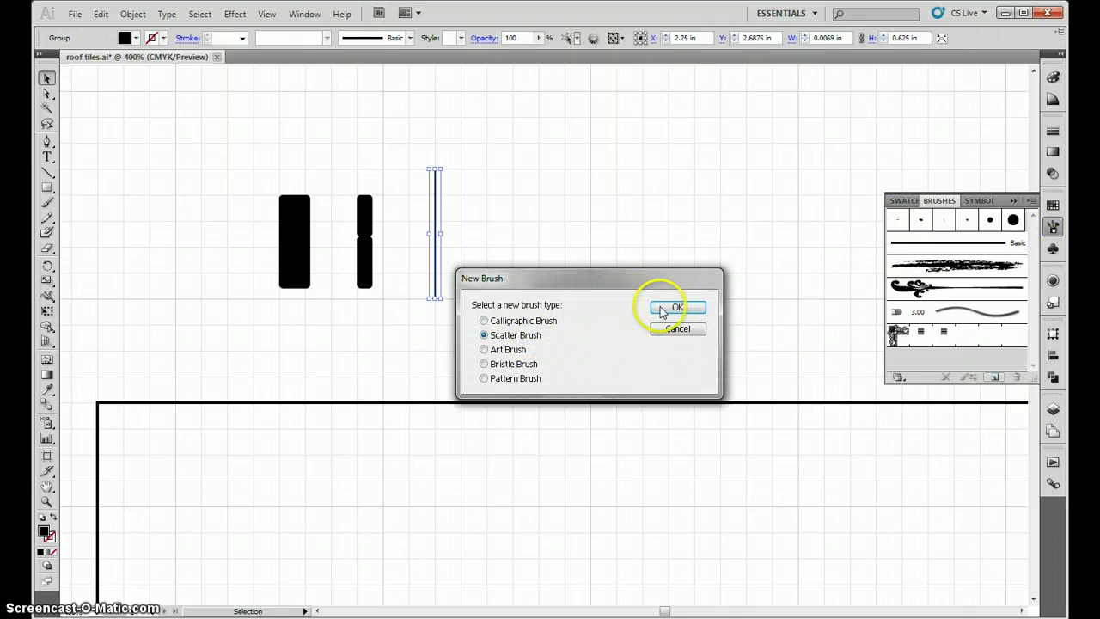
left_click(661, 310)
Set Size, Spacing, Scatter and Rotation all to Random
left_click(567, 236)
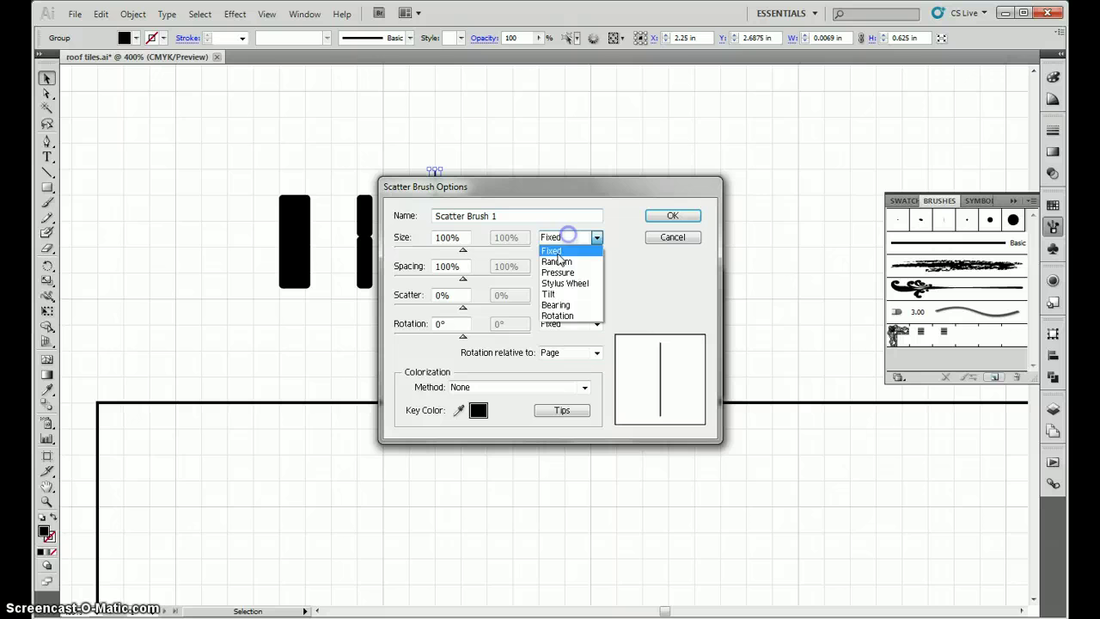
left_click(557, 261)
left_click(567, 266)
left_click(556, 291)
left_click(556, 295)
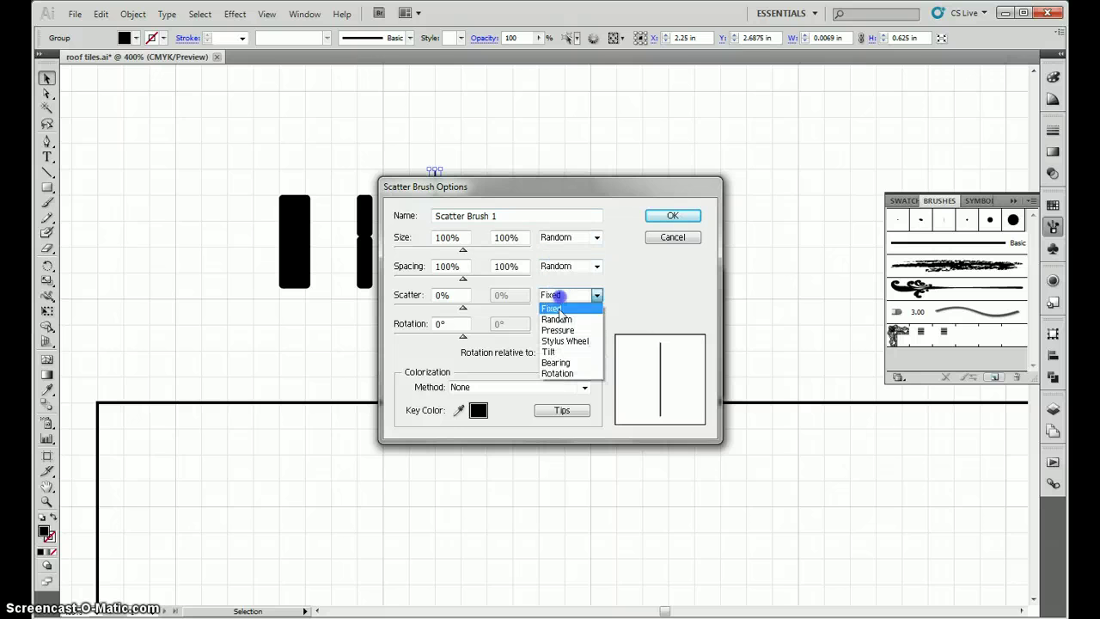
left_click(555, 319)
left_click(559, 323)
left_click(558, 347)
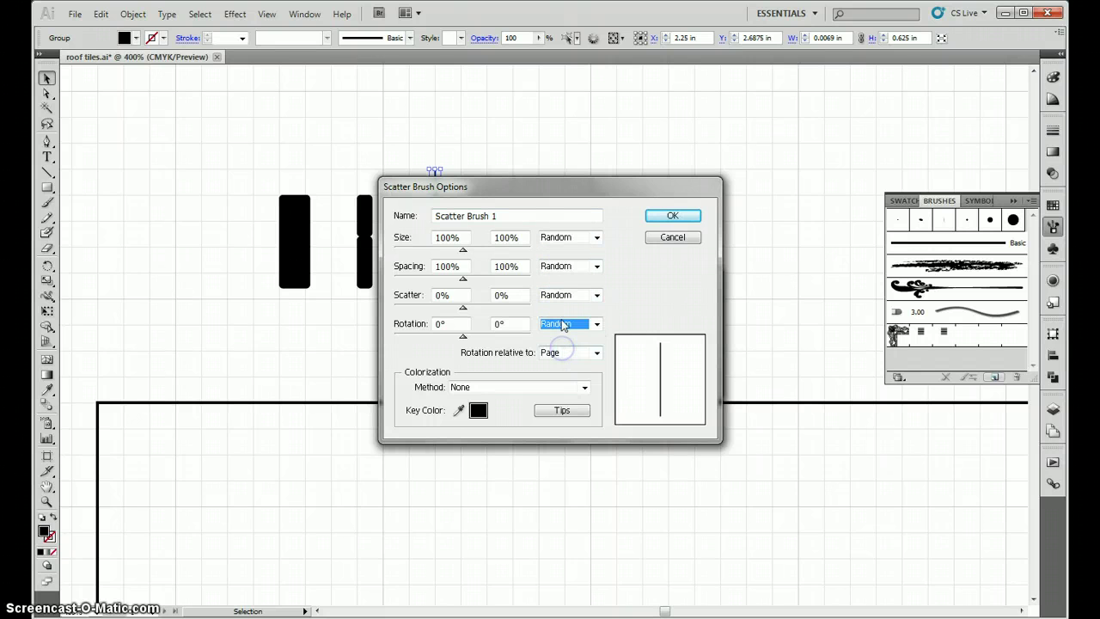
Set random size 25–100% and spacing 5–10%
left_click_drag(467, 238, 385, 227)
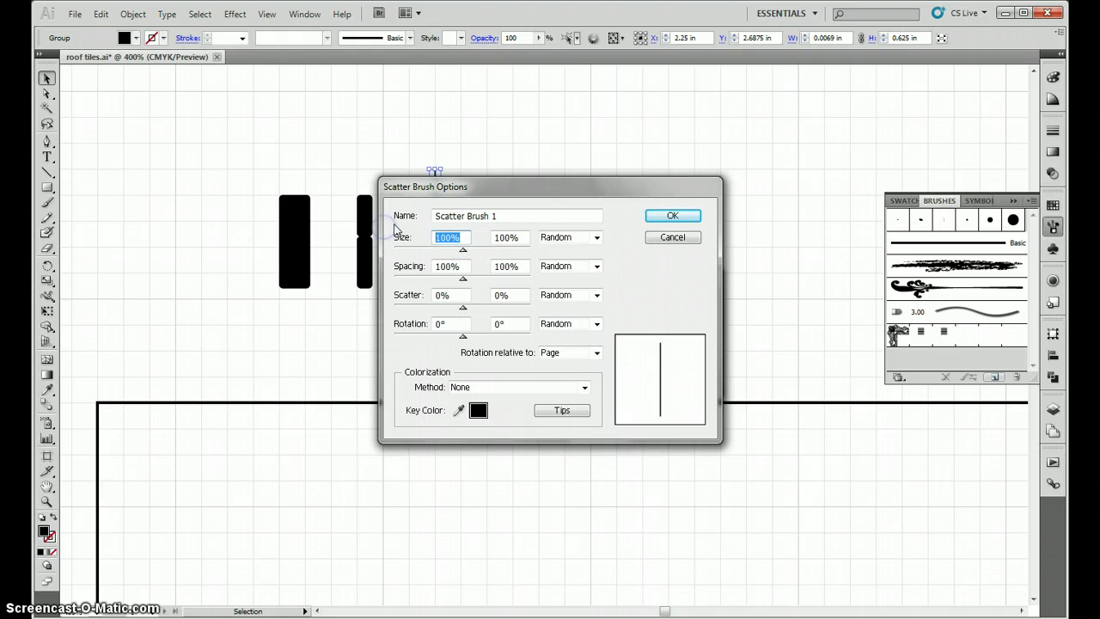
type("25")
left_click(520, 234)
left_click(461, 267)
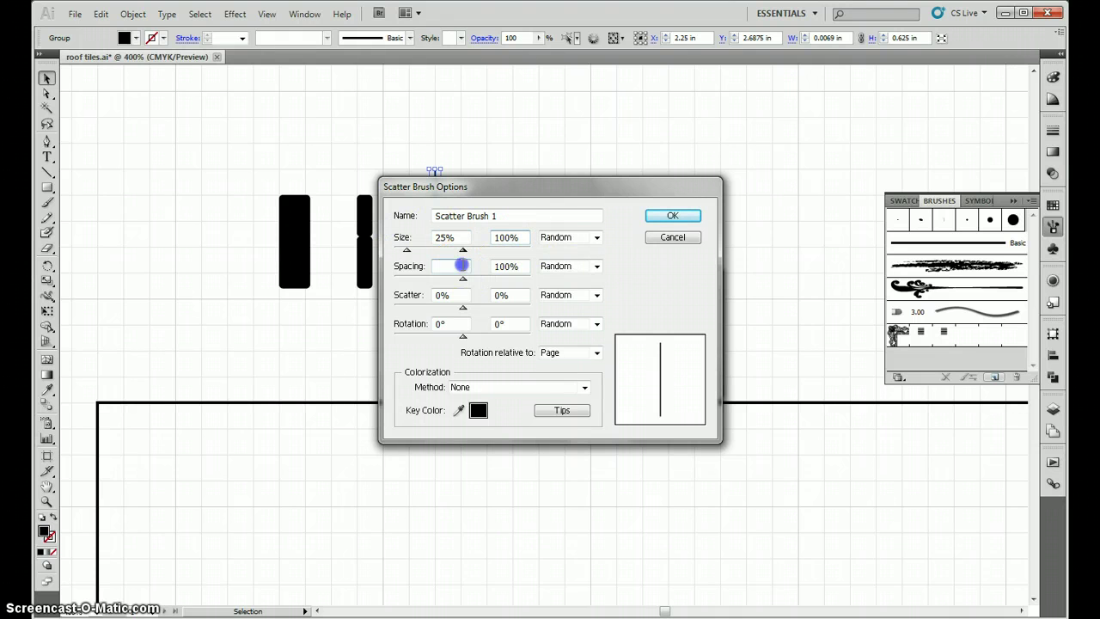
type("5")
key("Tab")
left_click(432, 266)
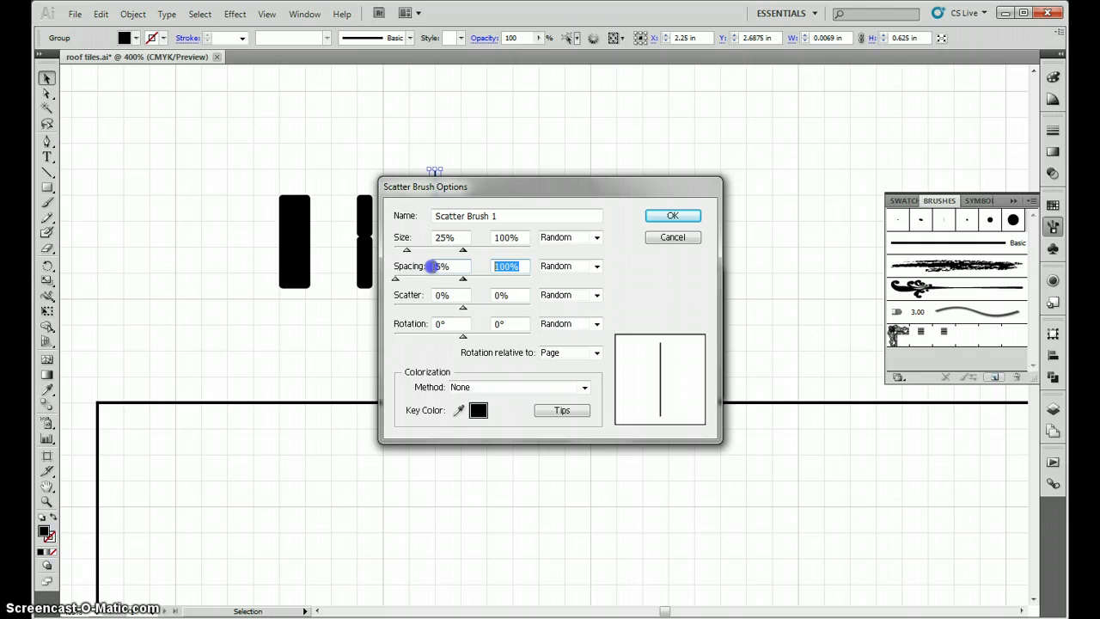
type("10")
Set scatter -50 to 50% and rotation -3° to 3°, then save Scatter Brush 1
left_click(453, 294)
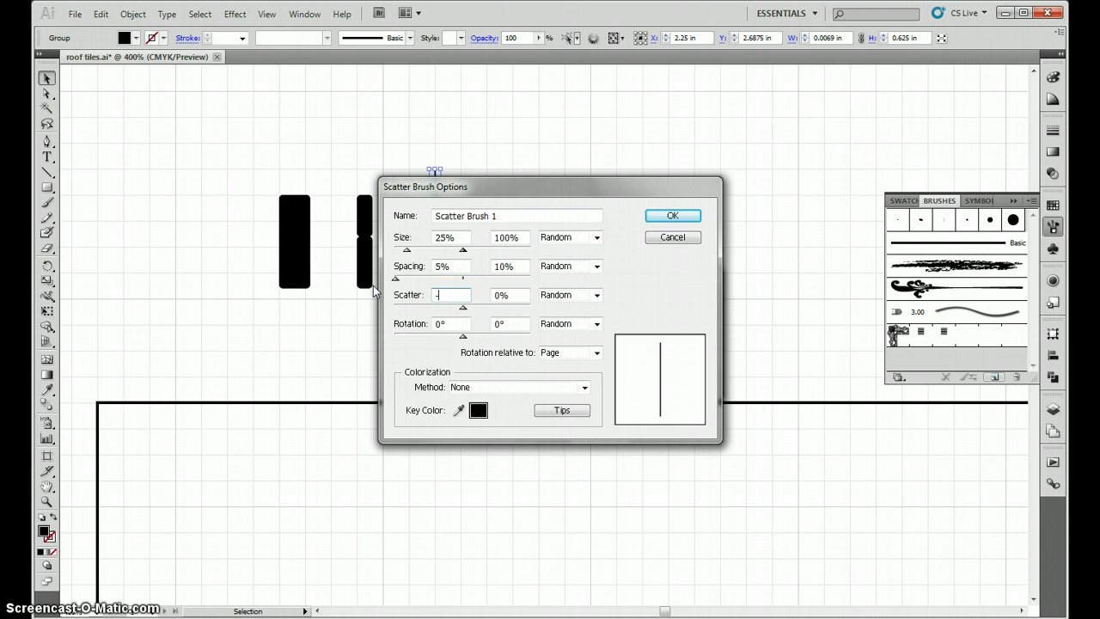
type("-50")
left_click(503, 294)
type("50")
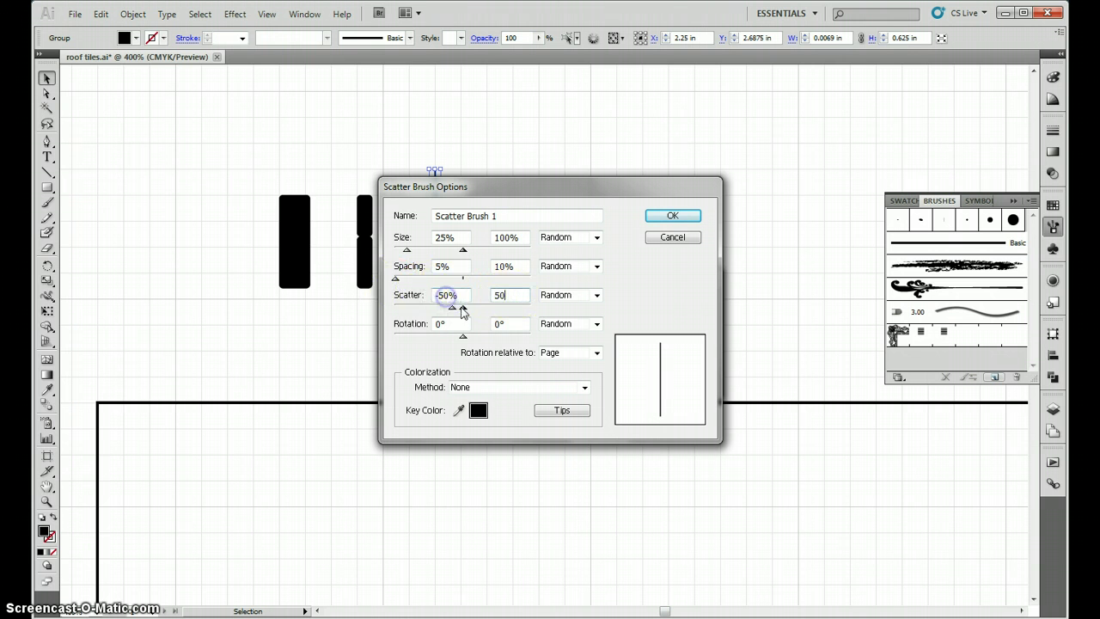
left_click(448, 323)
type("-3")
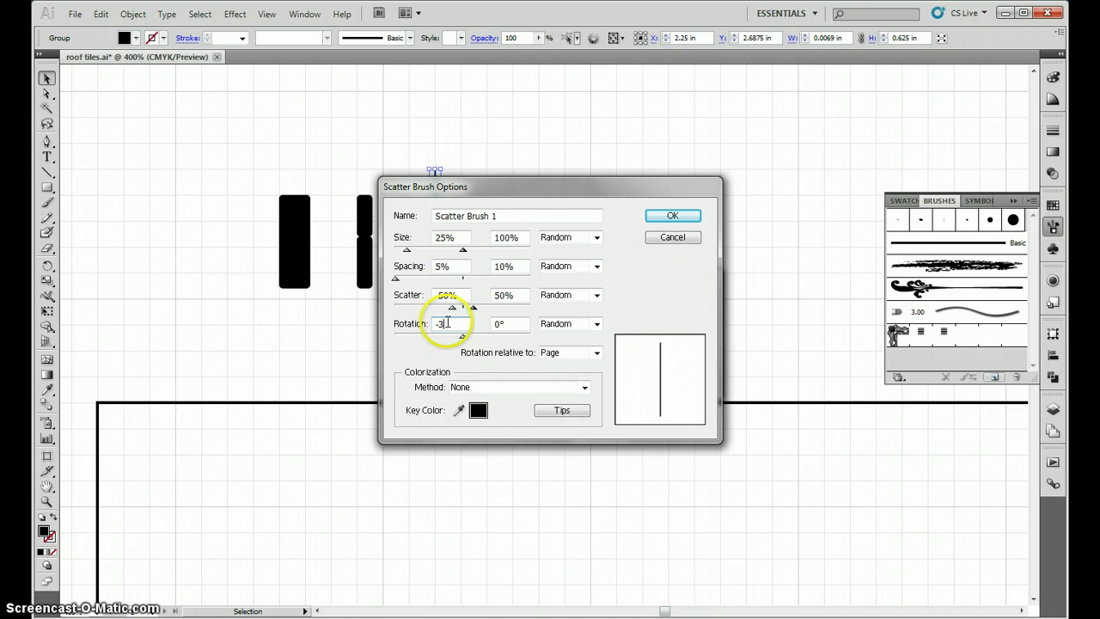
left_click(498, 323)
type("3")
left_click(521, 295)
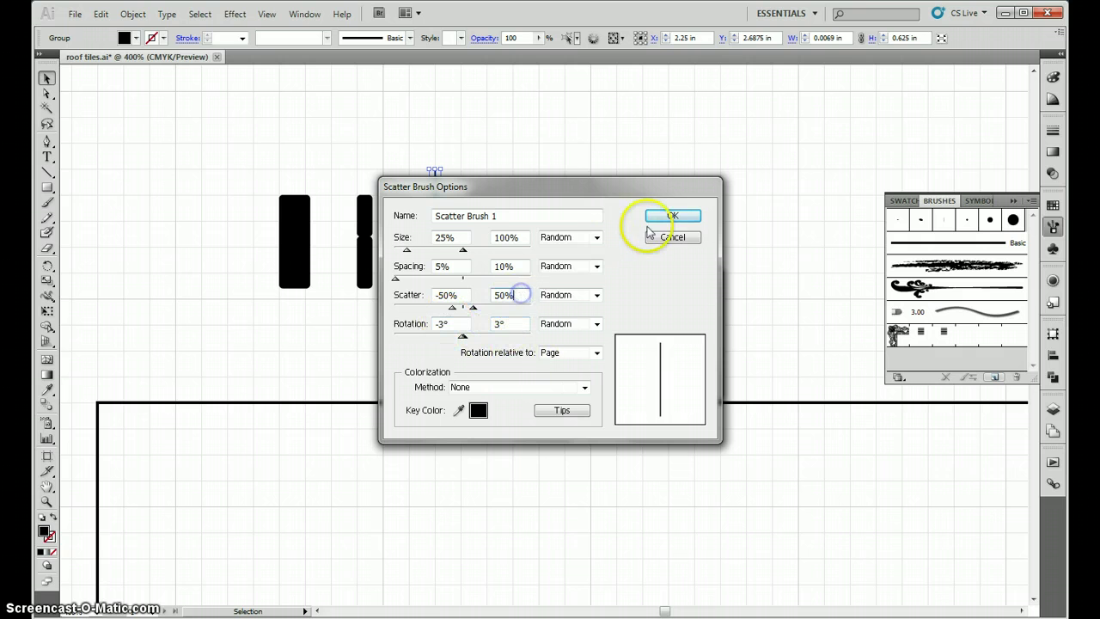
left_click(663, 216)
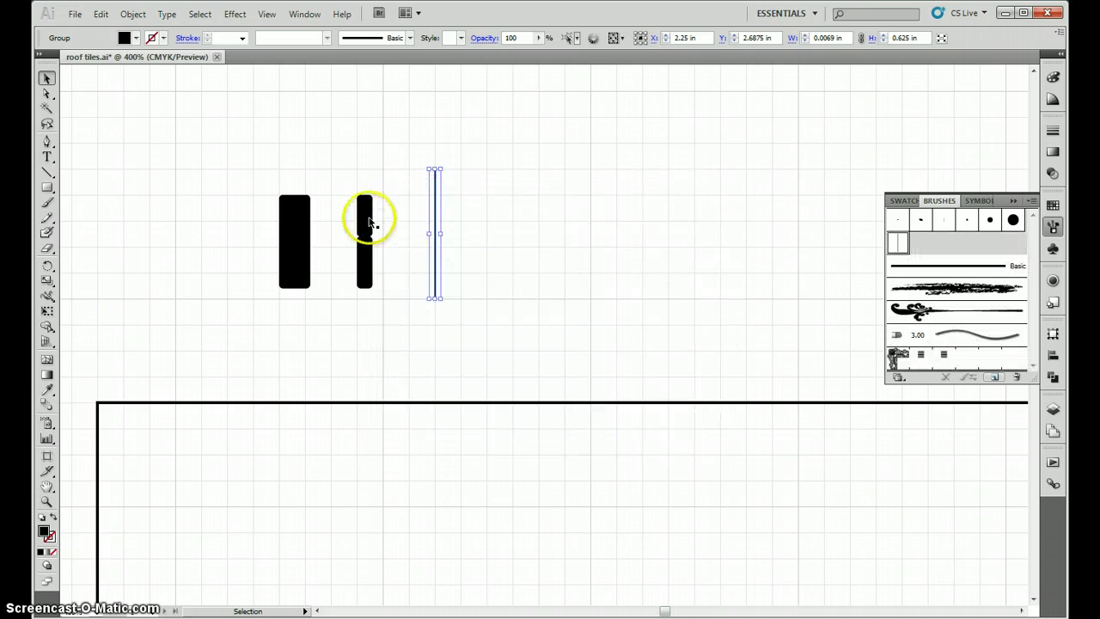
left_click(369, 223)
left_click(135, 37)
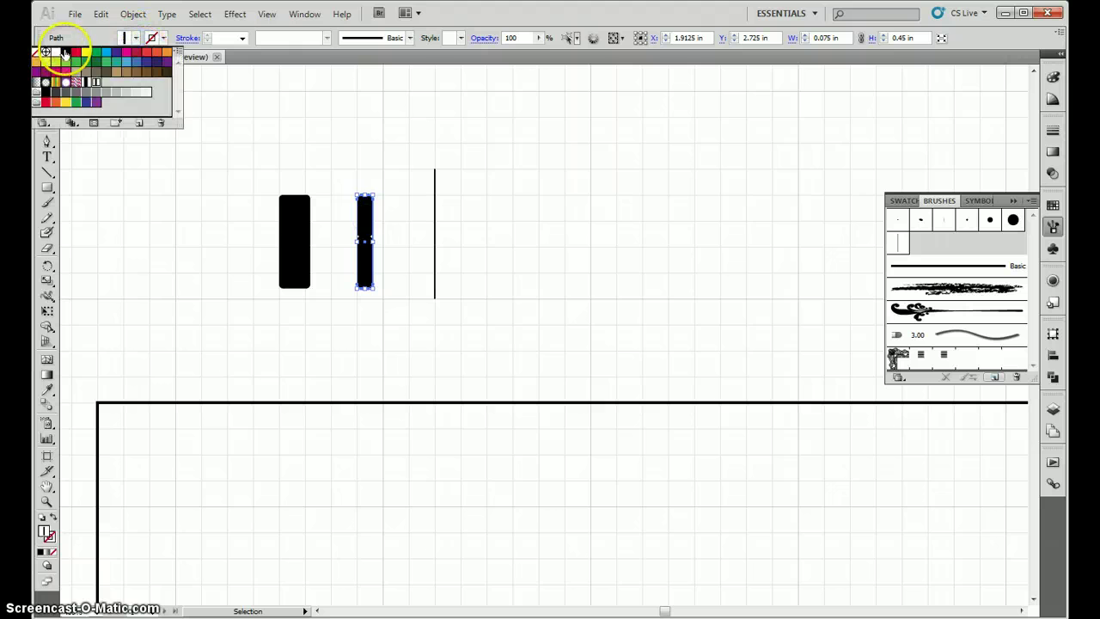
left_click(297, 116)
left_click(325, 116)
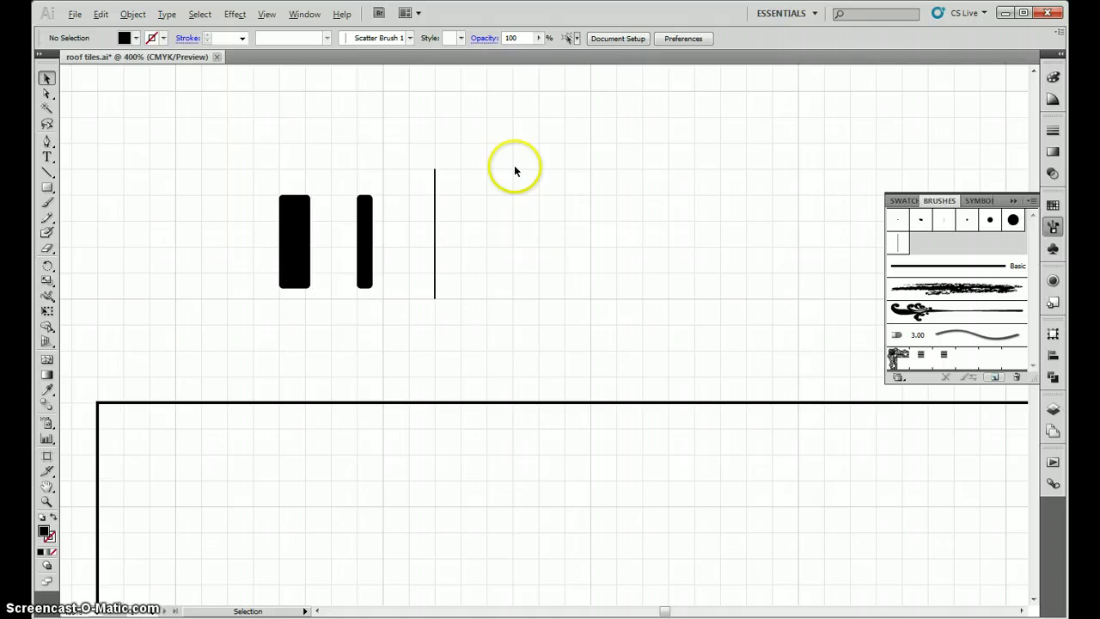
key("ctrl+minus")
key("ctrl+minus")
key("ctrl+minus")
key("ctrl+minus")
scroll(506, 247, "up", 1)
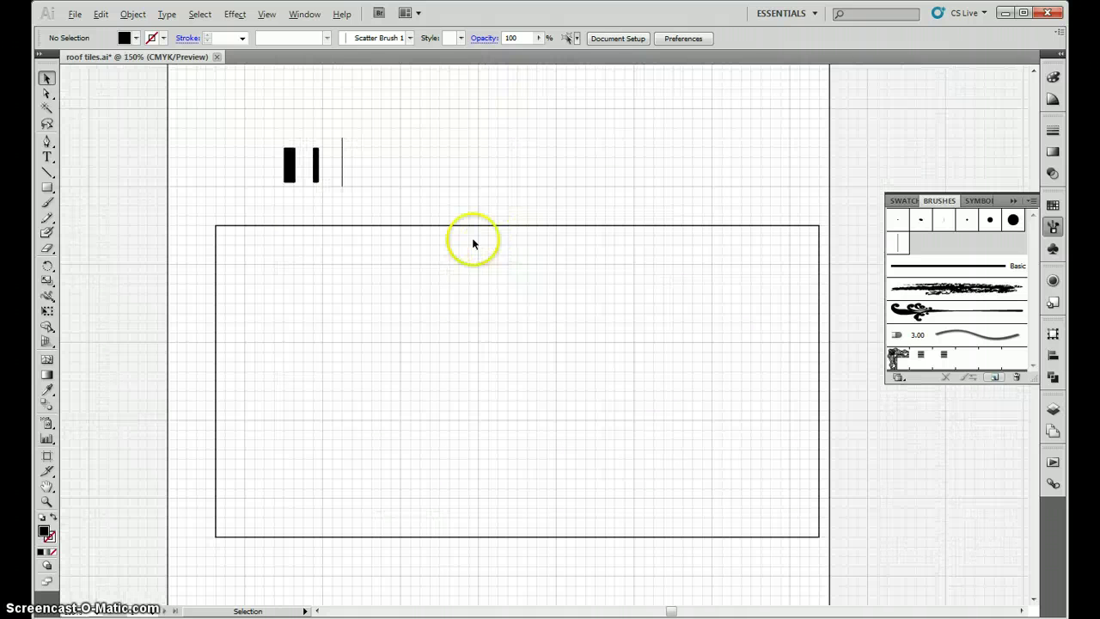
left_click(48, 171)
left_click_drag(216, 342, 816, 340)
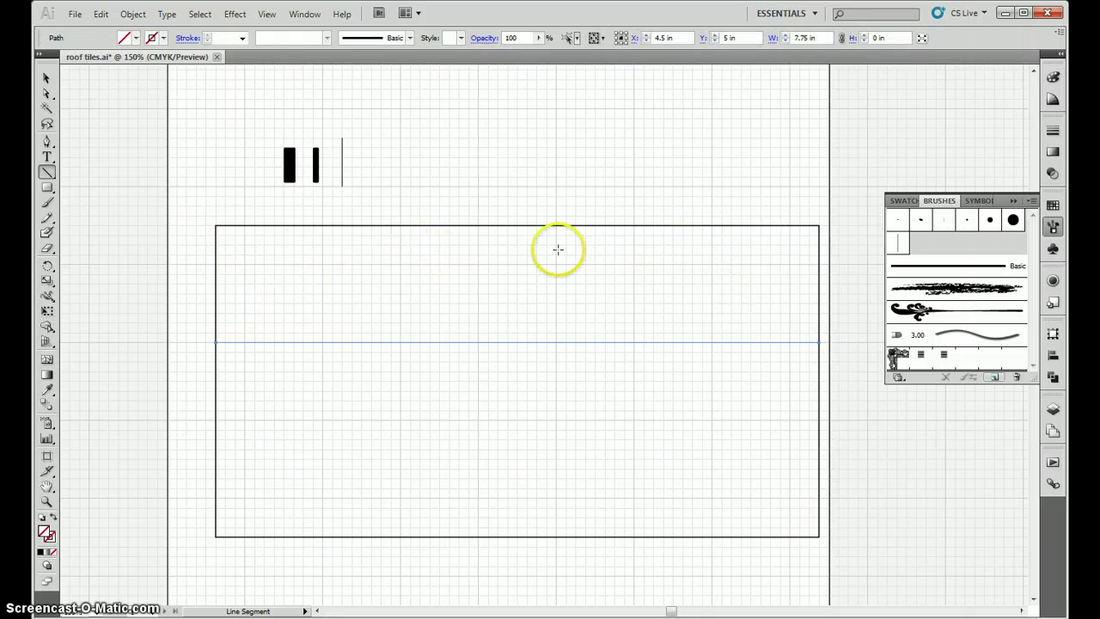
left_click(898, 248)
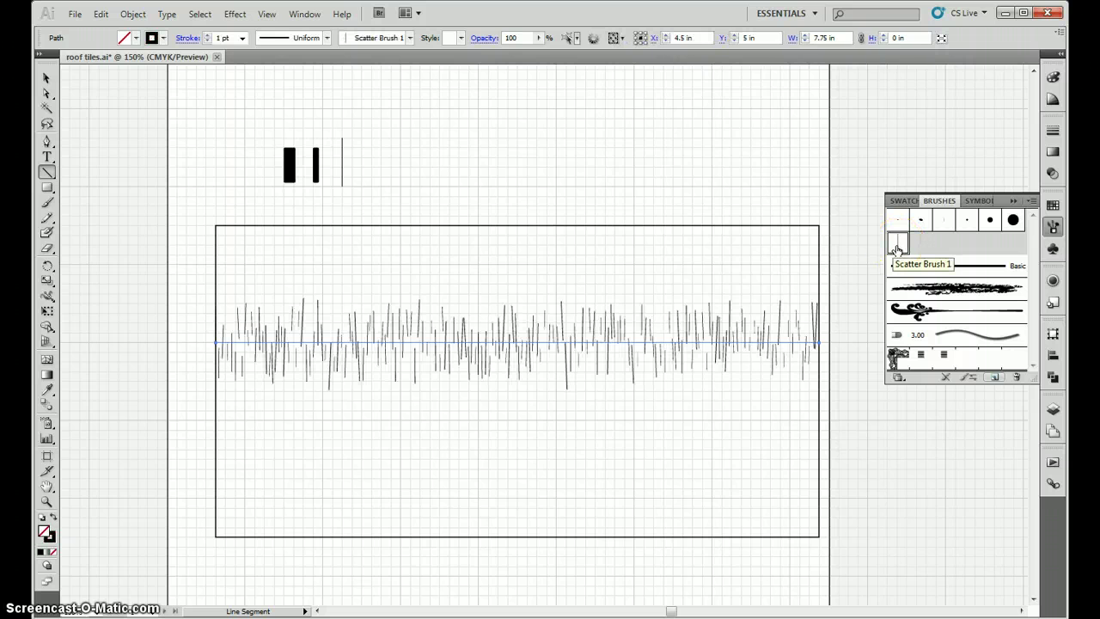
left_click(896, 246)
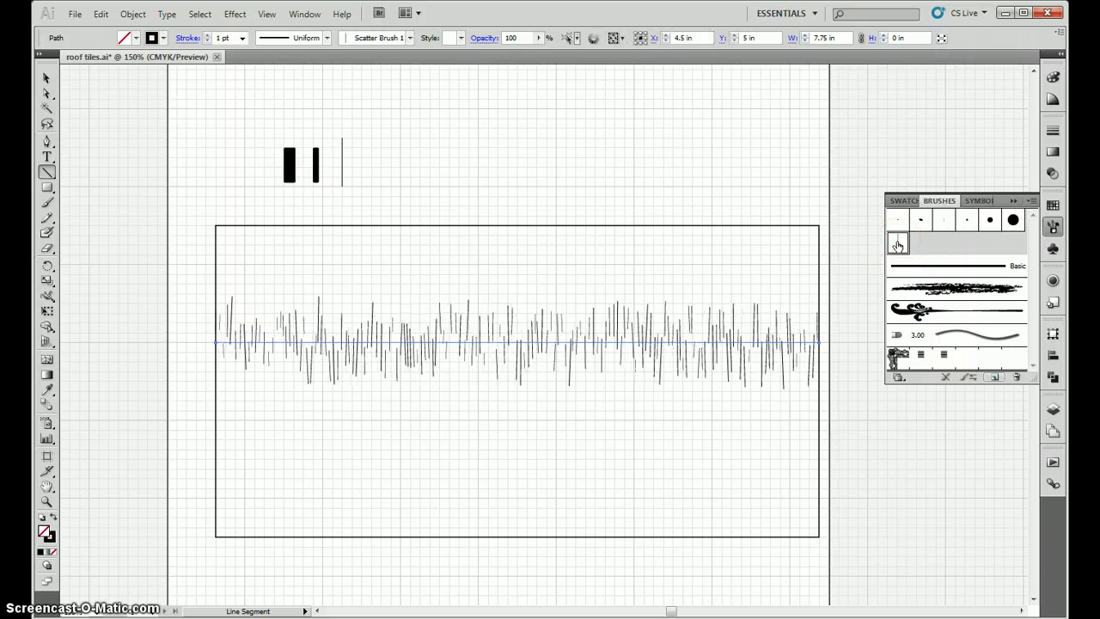
left_click(896, 243)
left_click(896, 244)
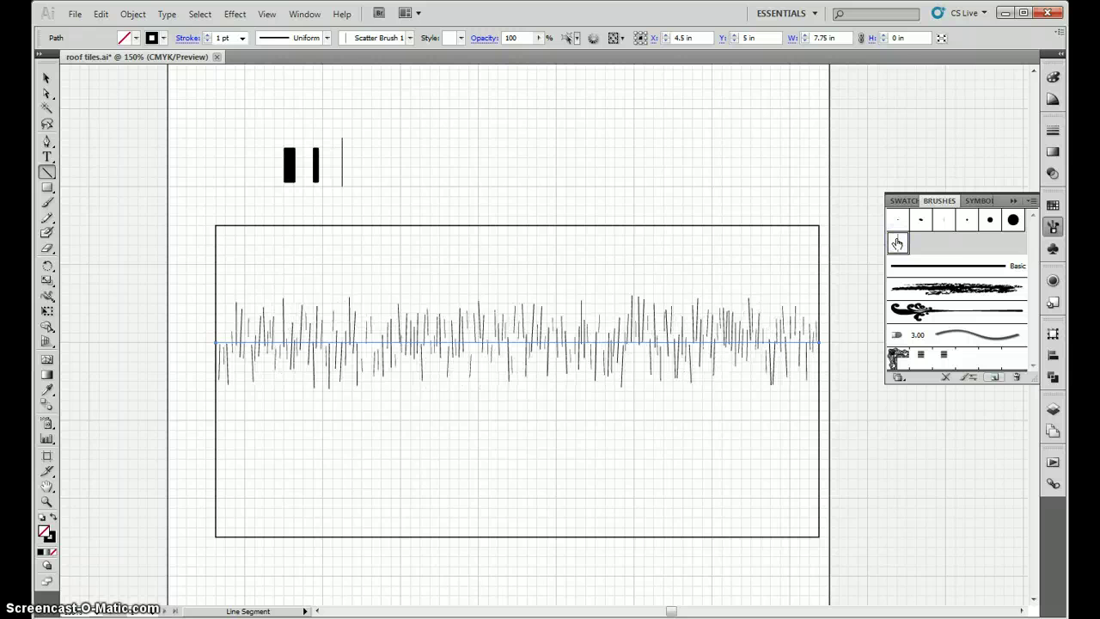
left_click(896, 243)
left_click(896, 243)
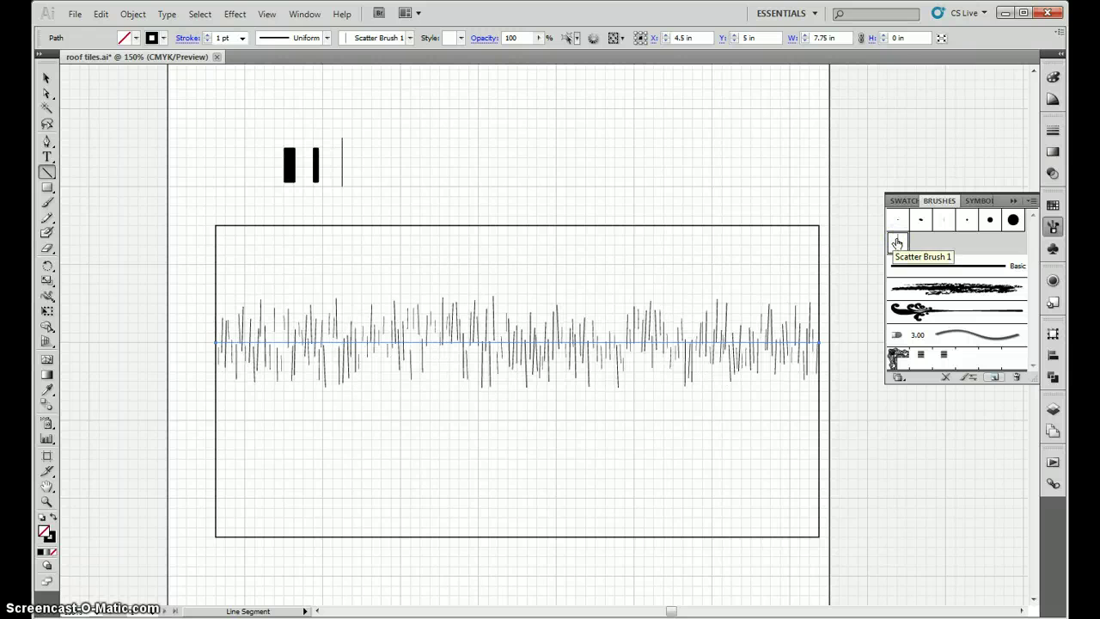
left_click(896, 243)
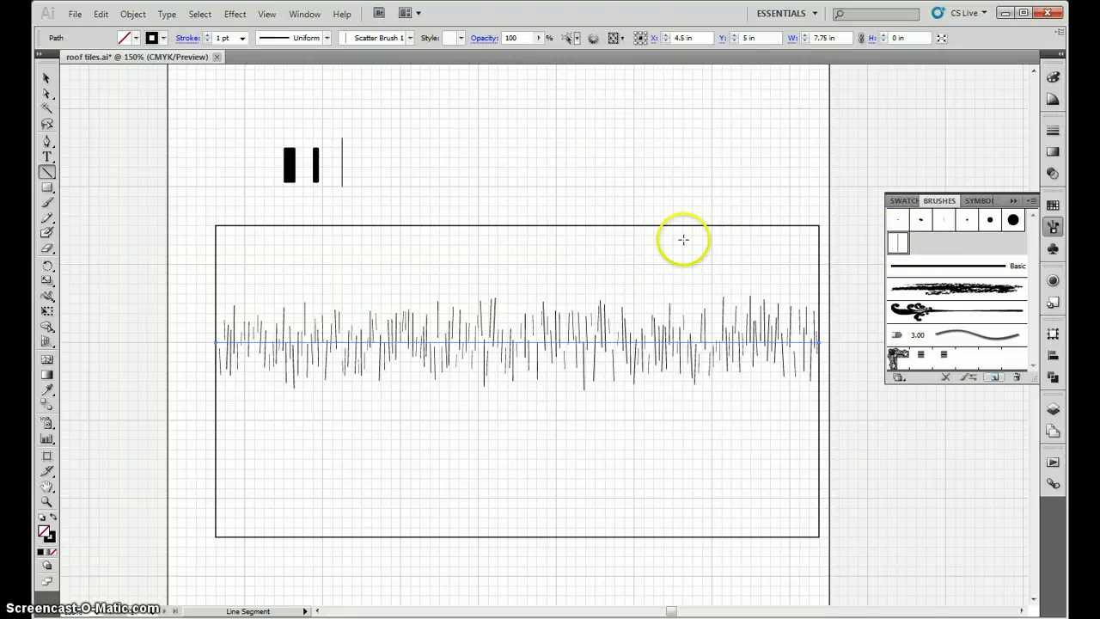
left_click(46, 79)
key("Delete")
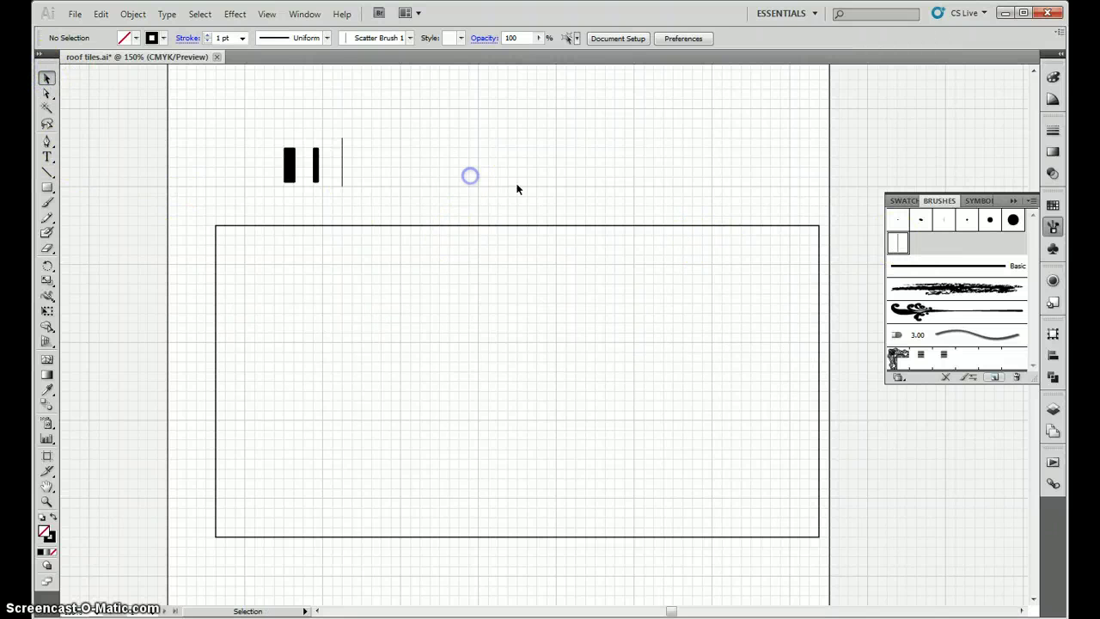
Create a pattern brush from the wide black bar
left_click(290, 160)
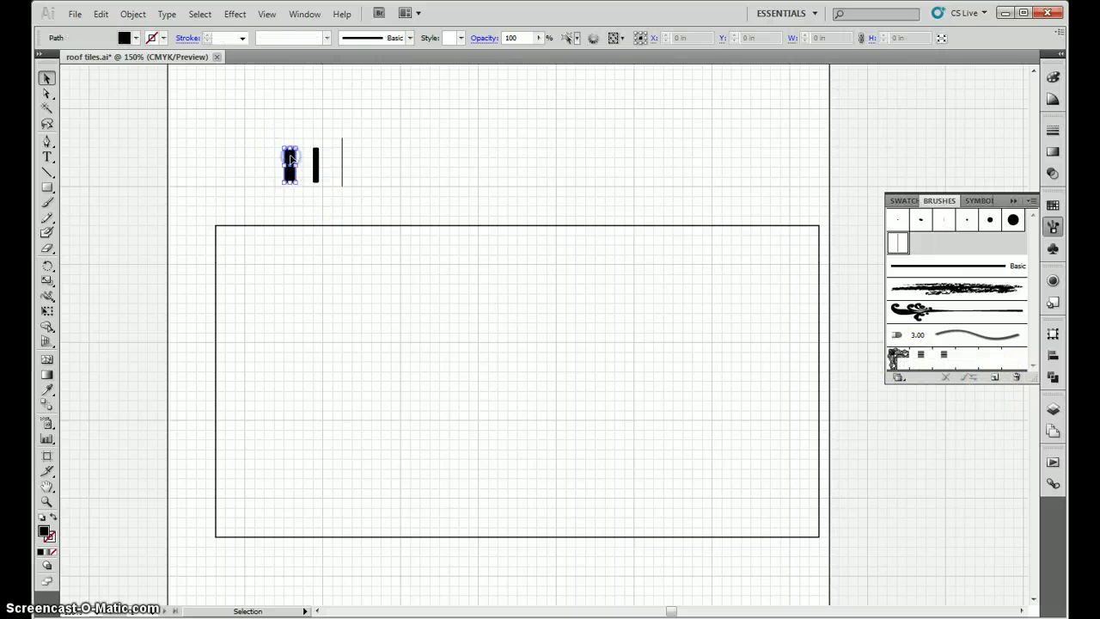
left_click(997, 379)
left_click(519, 378)
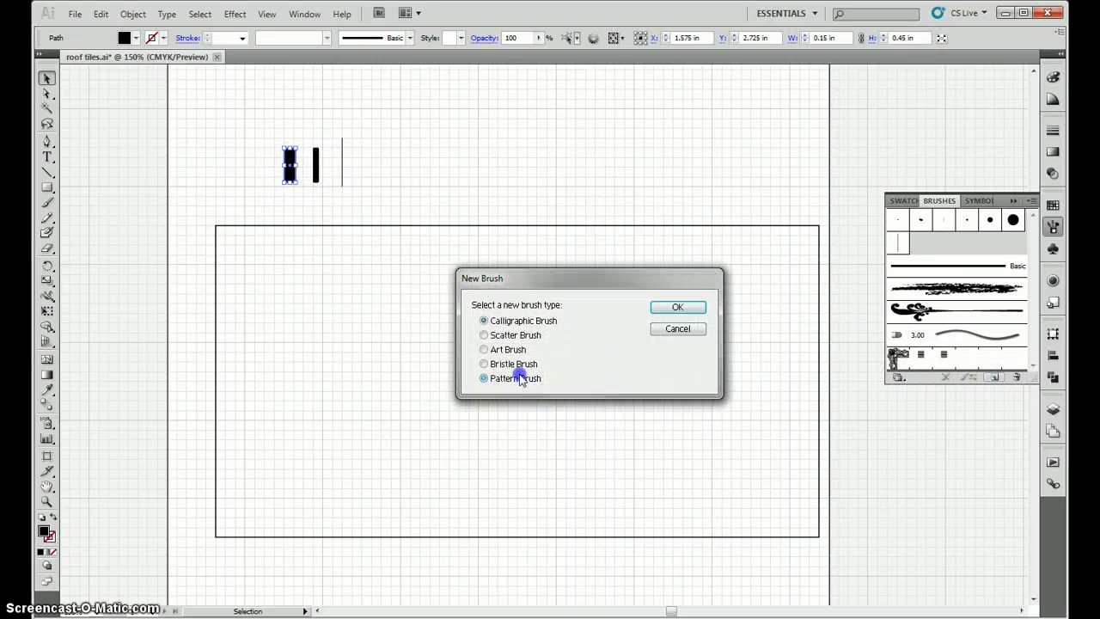
left_click(675, 308)
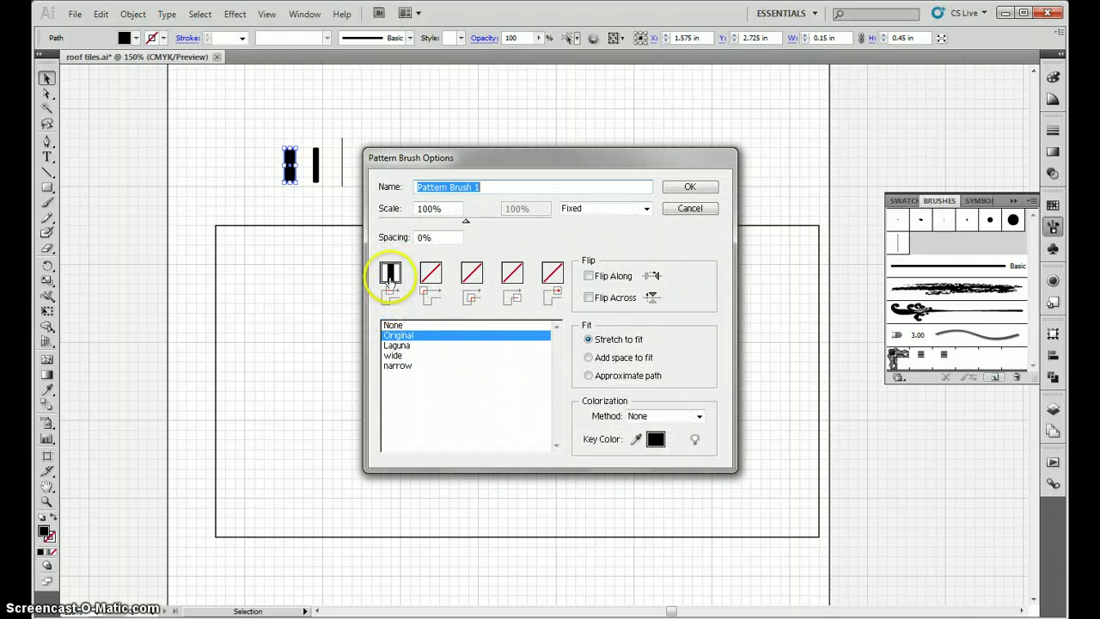
left_click(390, 273)
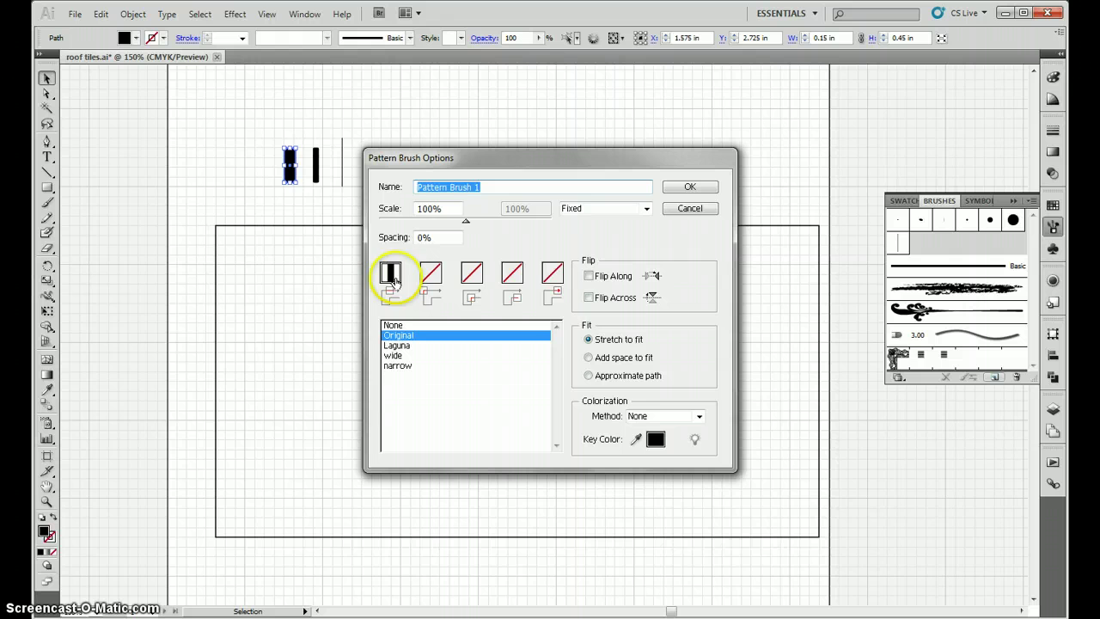
key("Return")
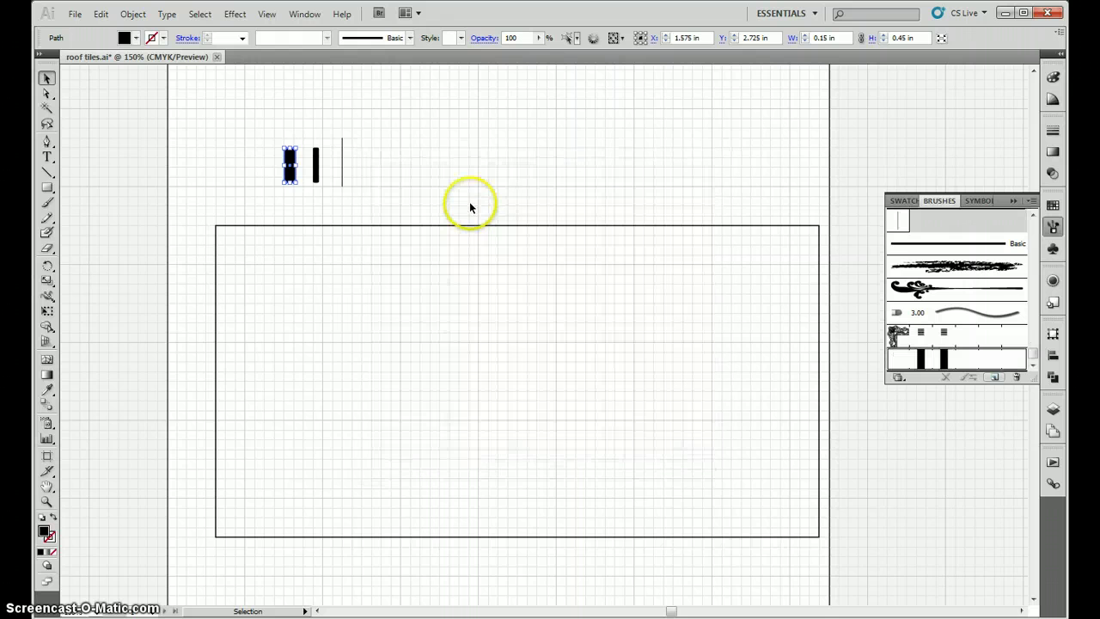
Create a second pattern brush using the narrow tile for its side and end tiles
left_click(994, 378)
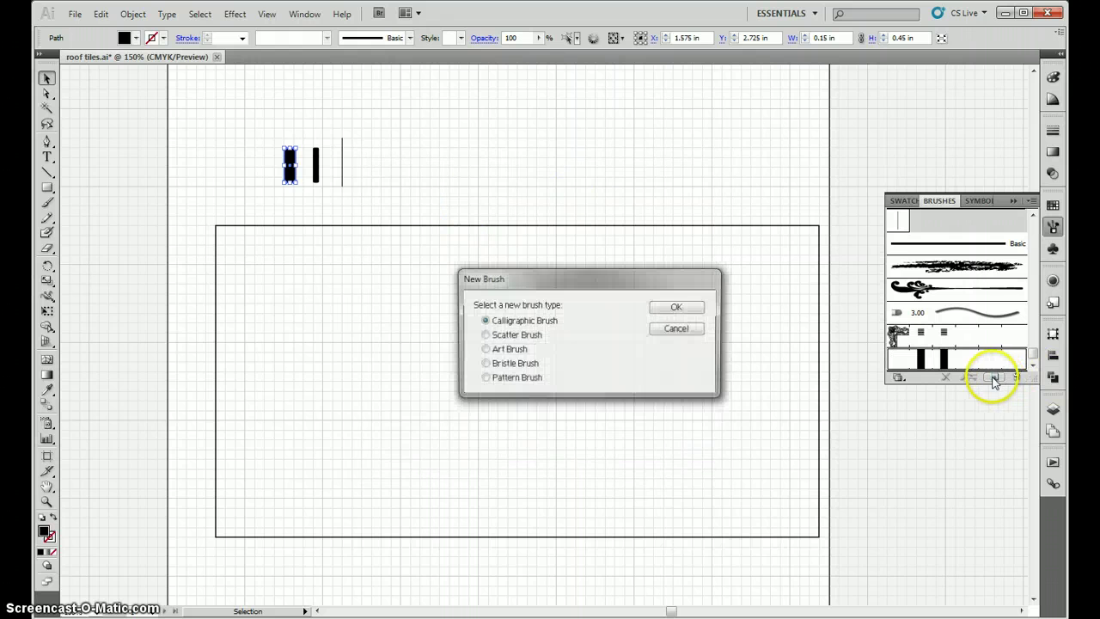
left_click(484, 378)
left_click(671, 309)
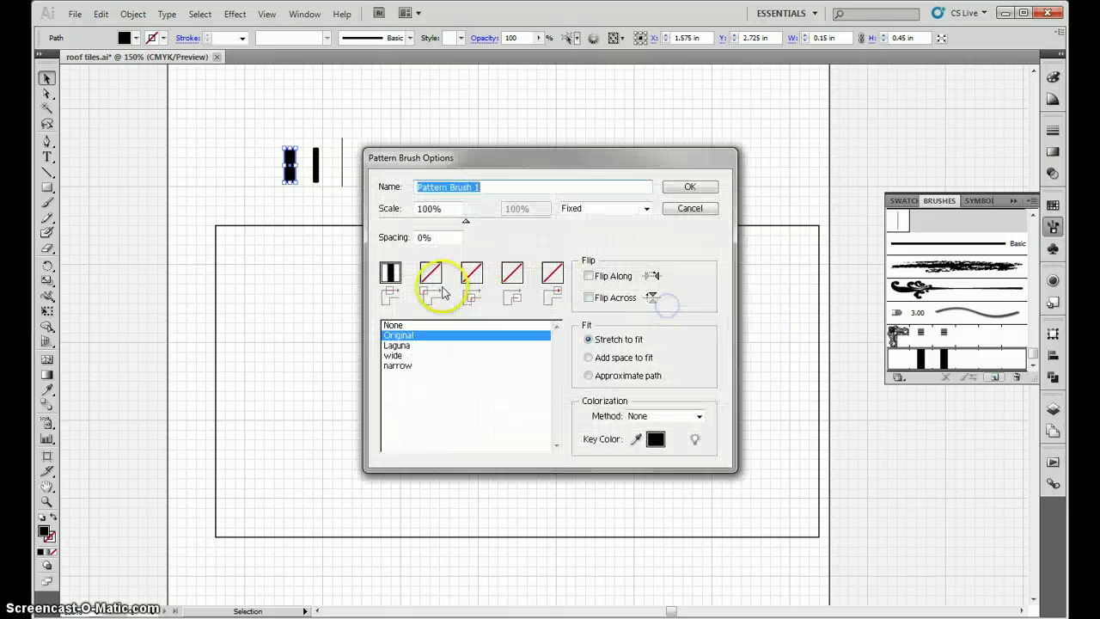
left_click(519, 279)
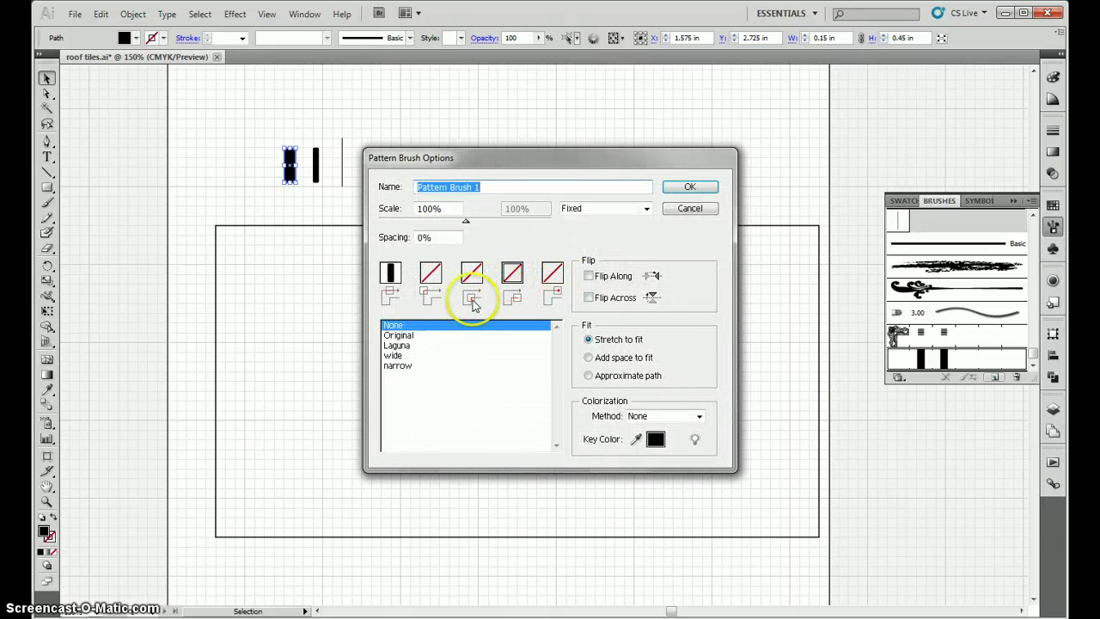
left_click(396, 365)
left_click(553, 272)
left_click(393, 367)
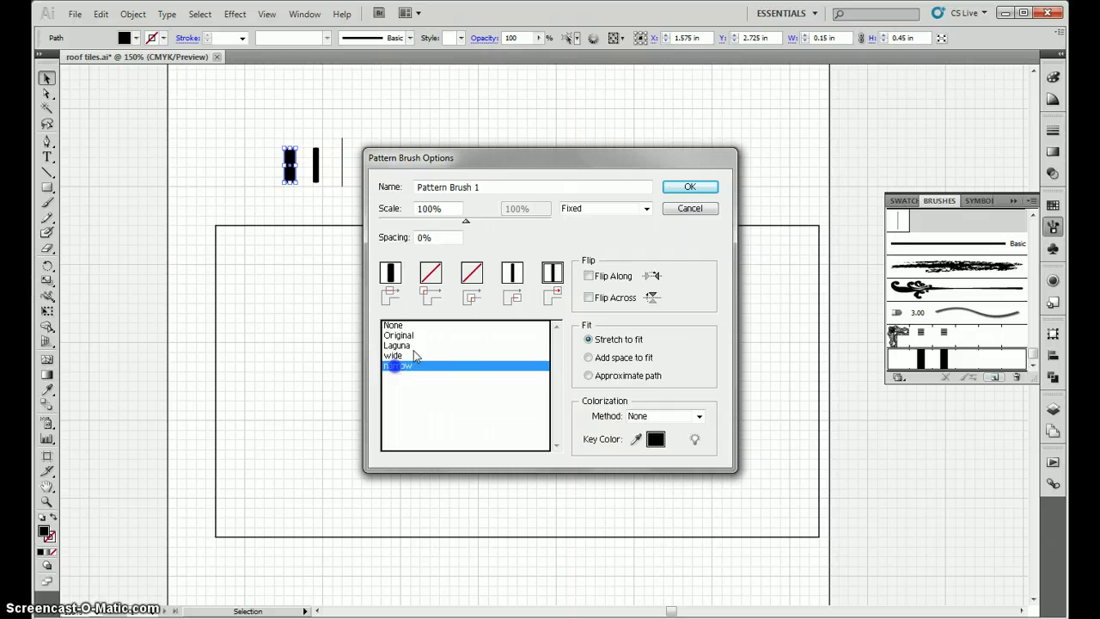
left_click_drag(483, 188, 366, 189)
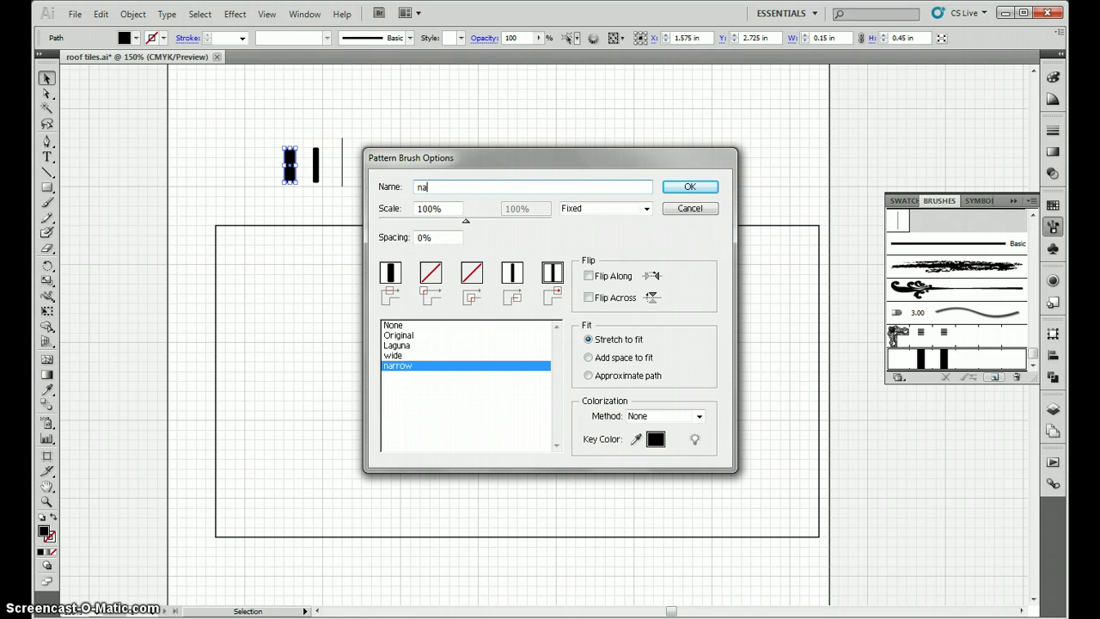
key("Return")
left_click(330, 192)
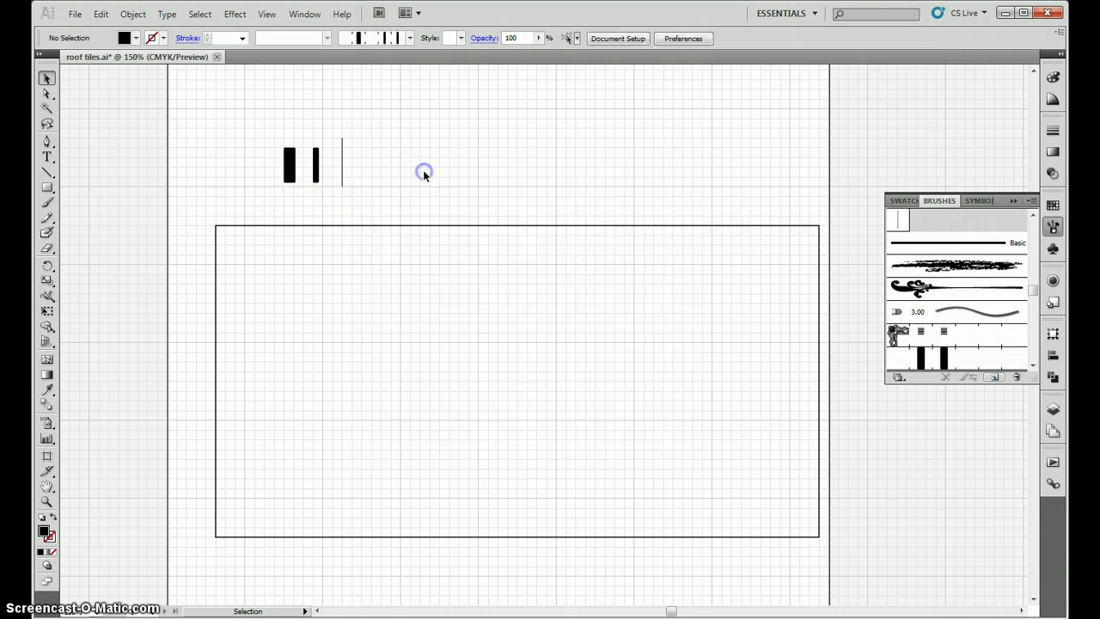
Delete the original tile shapes from the canvas
left_click_drag(253, 119, 384, 202)
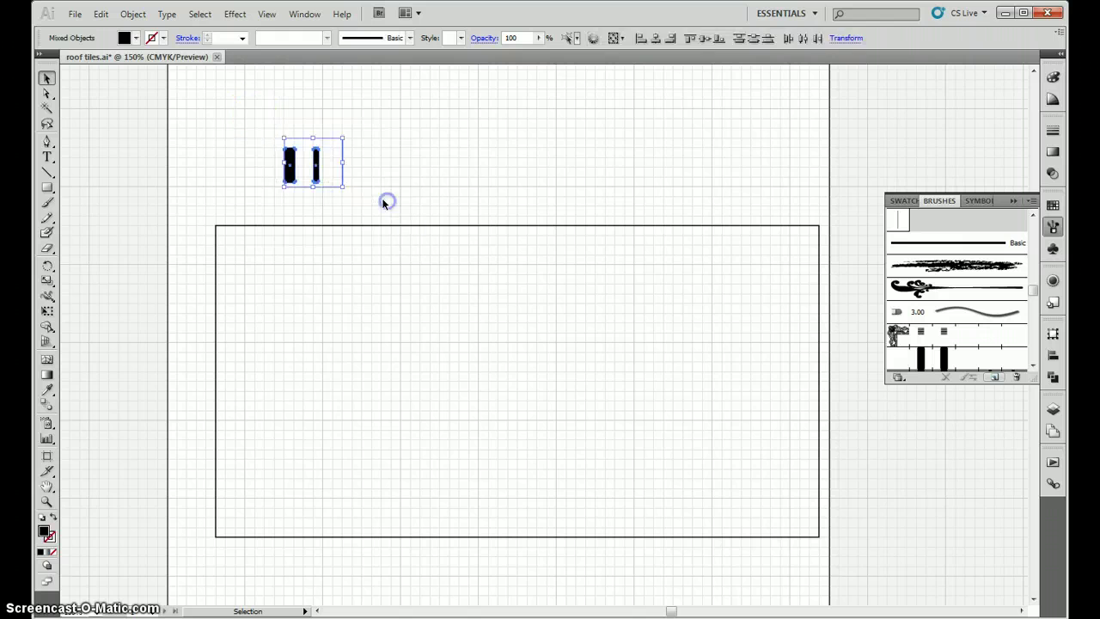
key("Delete")
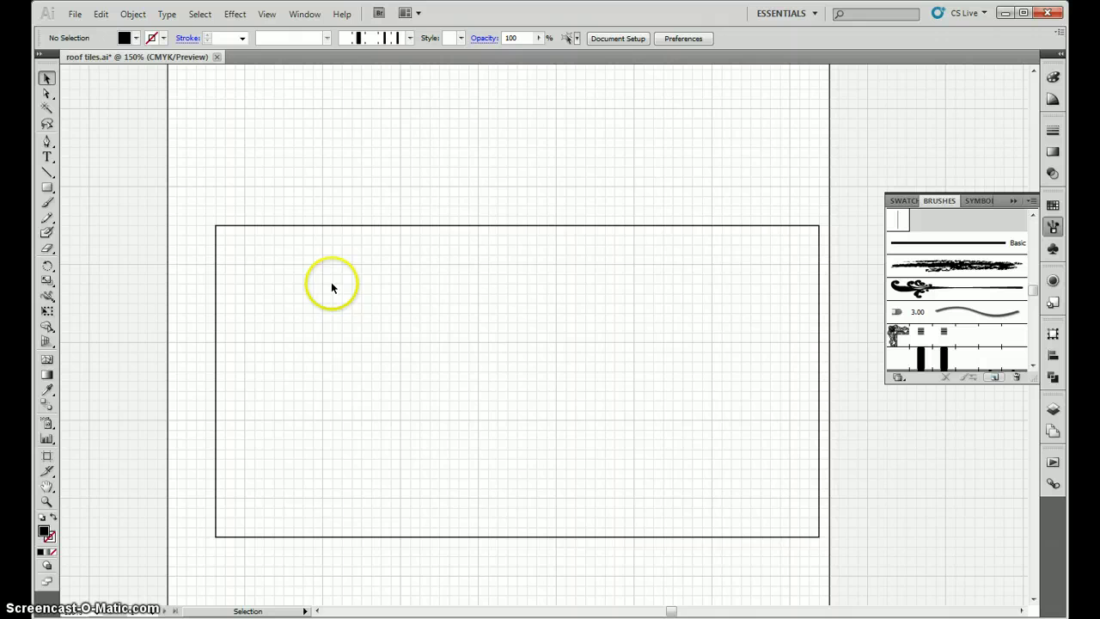
scroll(332, 284, "down", 1)
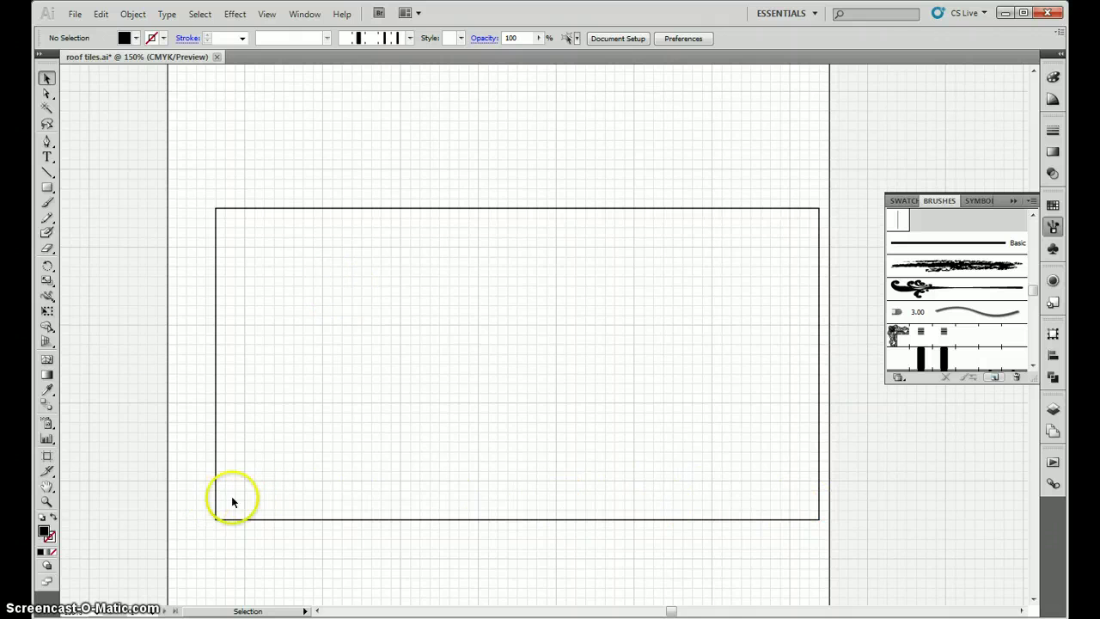
Draw a horizontal line along the rectangle's bottom and try the tile brush on it
left_click(47, 170)
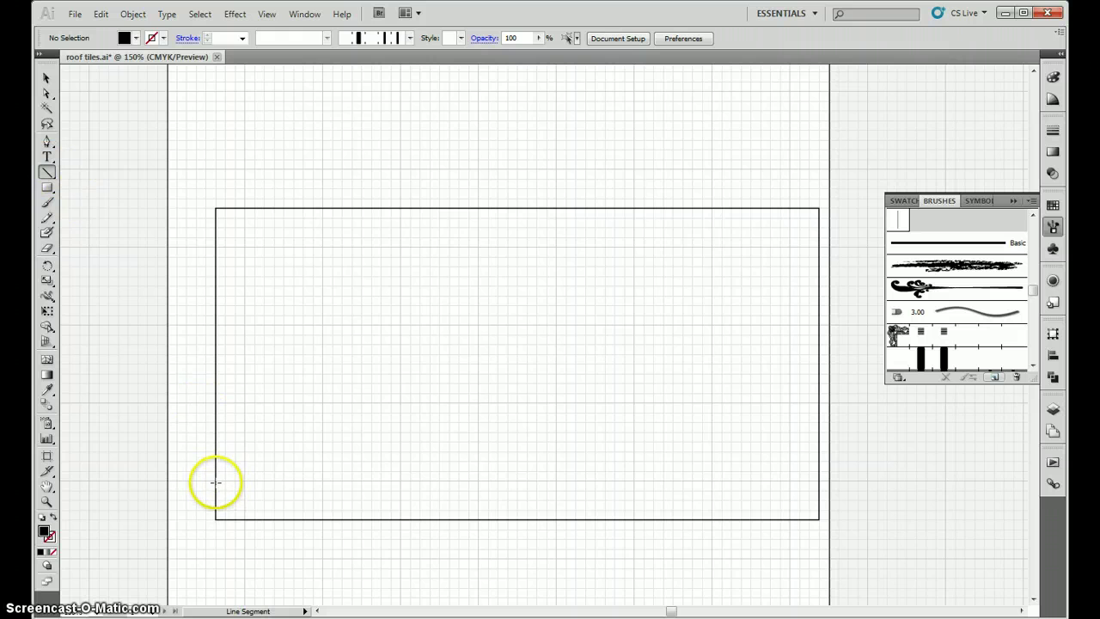
left_click_drag(678, 496, 818, 478)
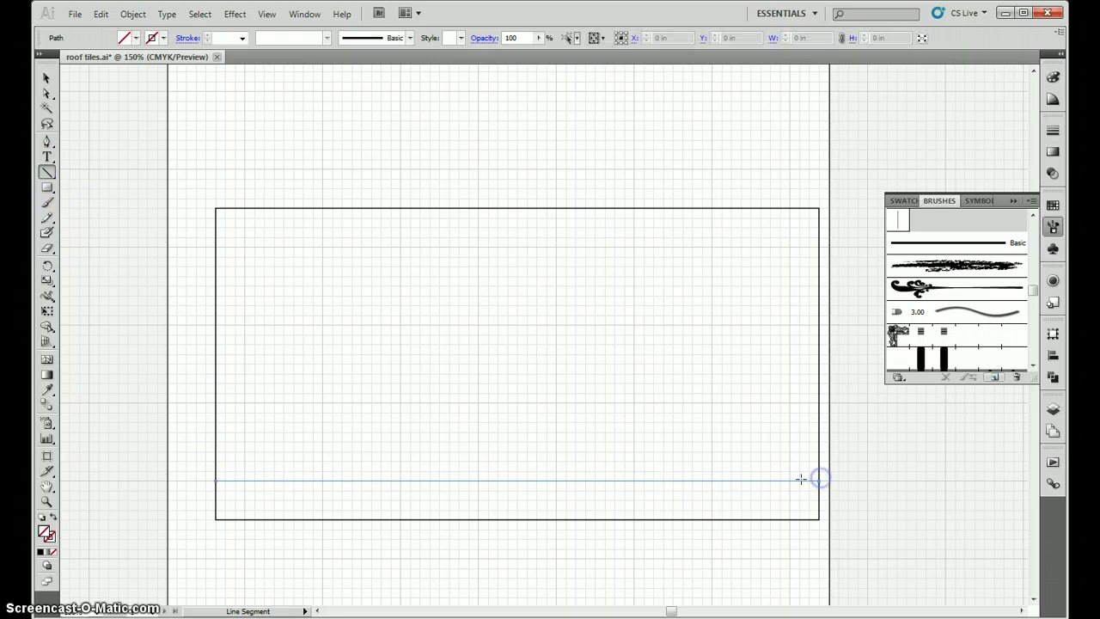
left_click(46, 78)
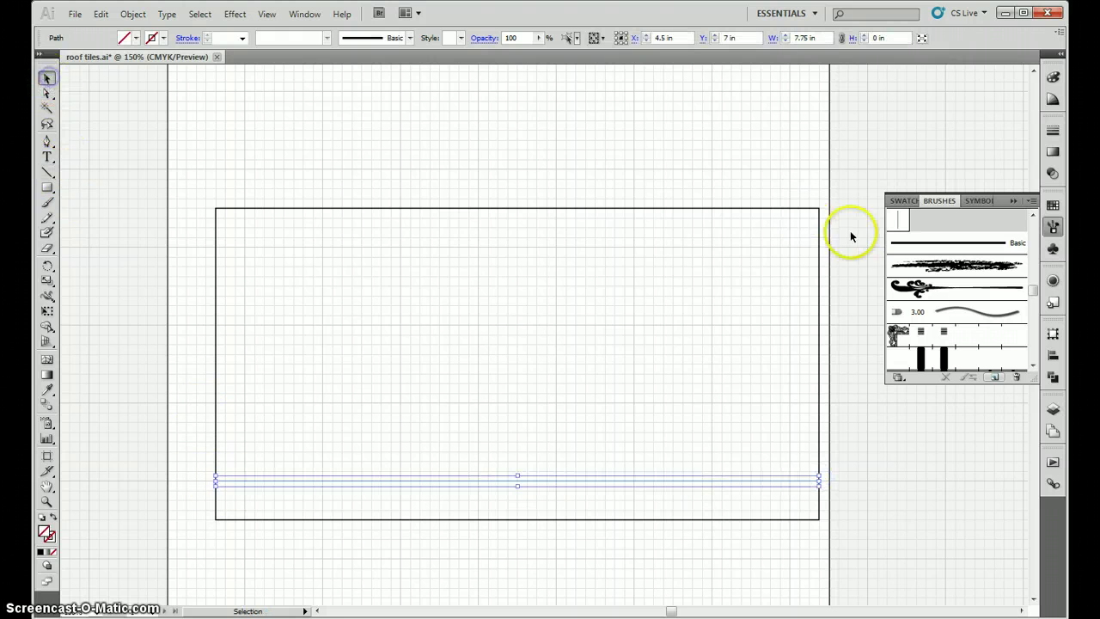
left_click(921, 359)
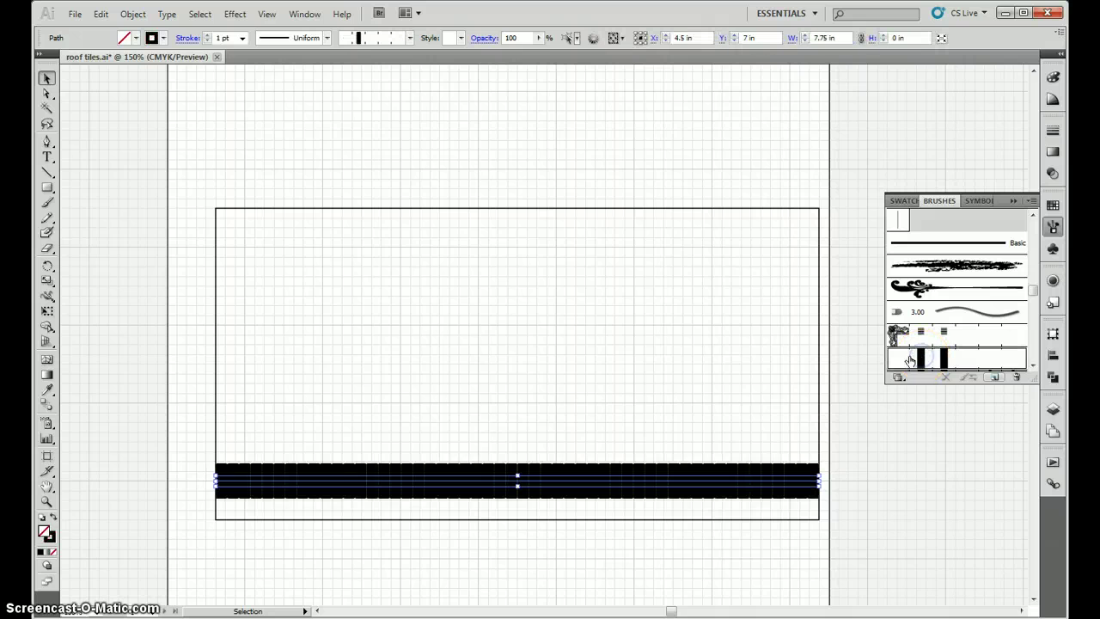
left_click(286, 456)
key("ctrl+z")
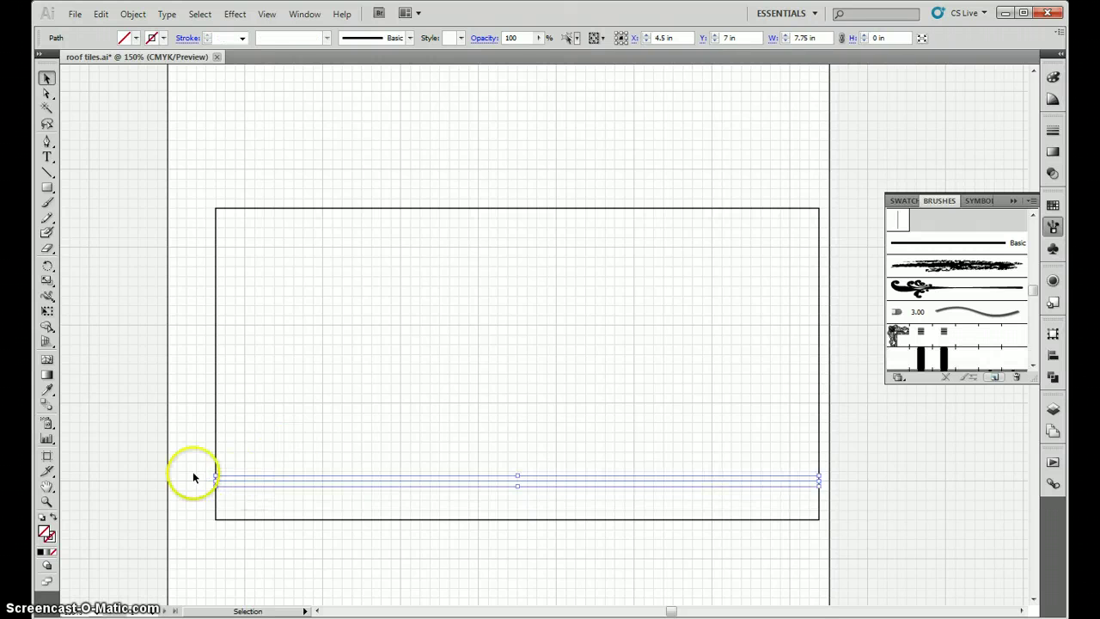
Reapply the tile brush to the line and expand it into a group of tiles
left_click(244, 481)
left_click(260, 487)
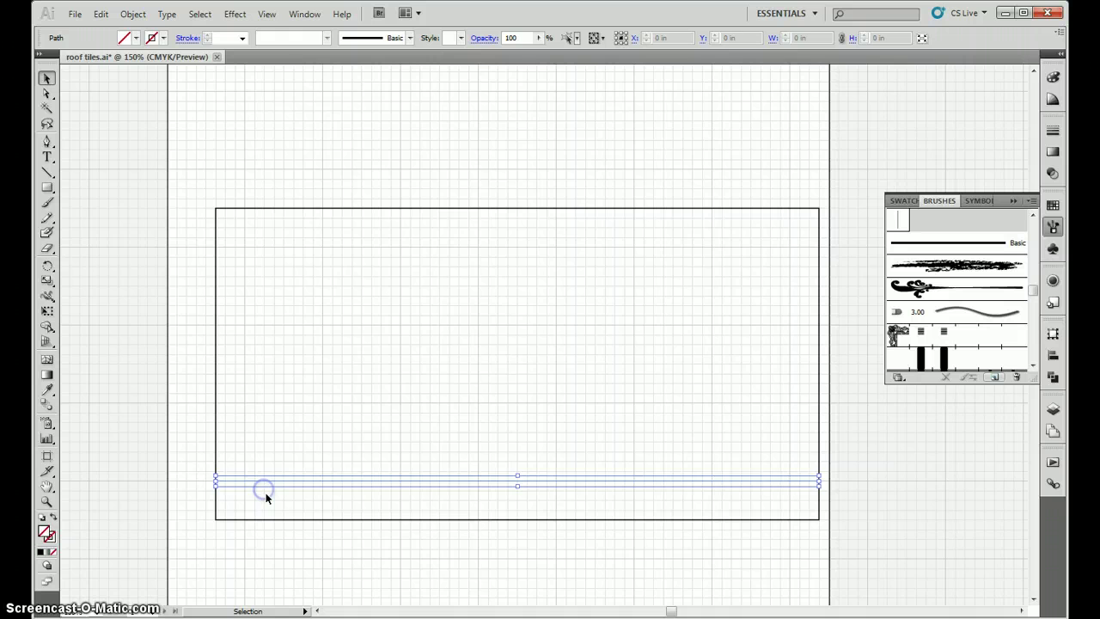
key("a")
key("v")
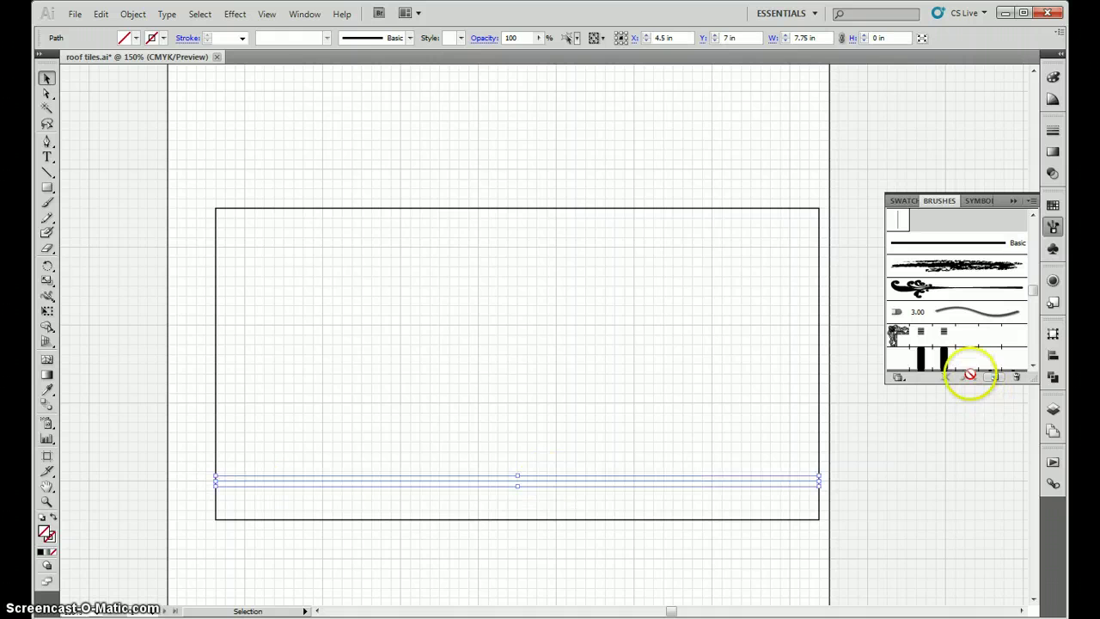
left_click(920, 357)
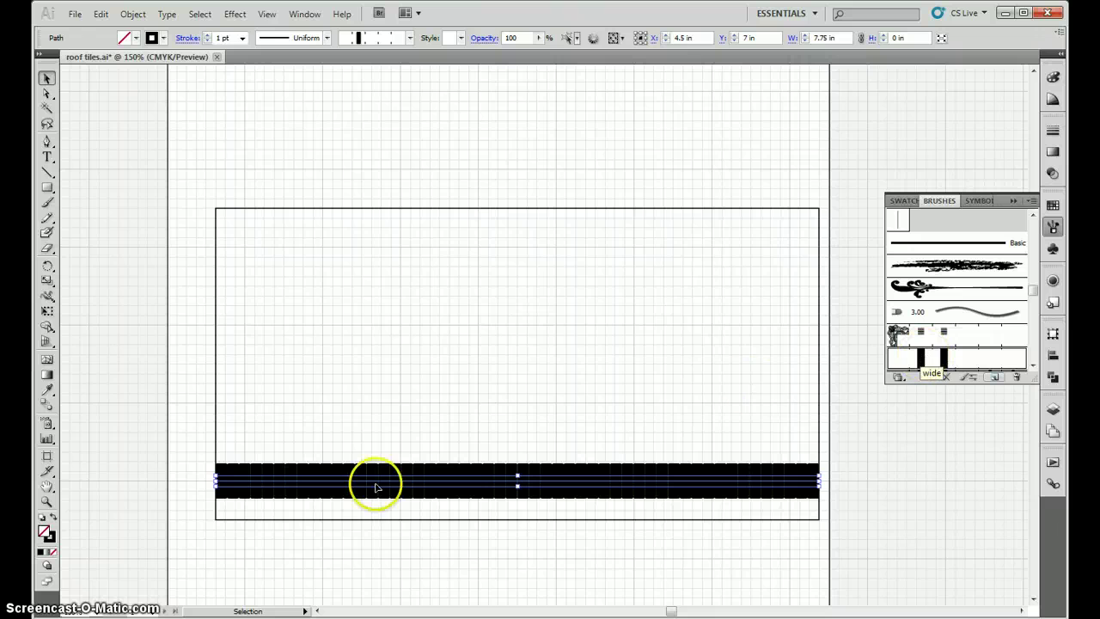
left_click(133, 14)
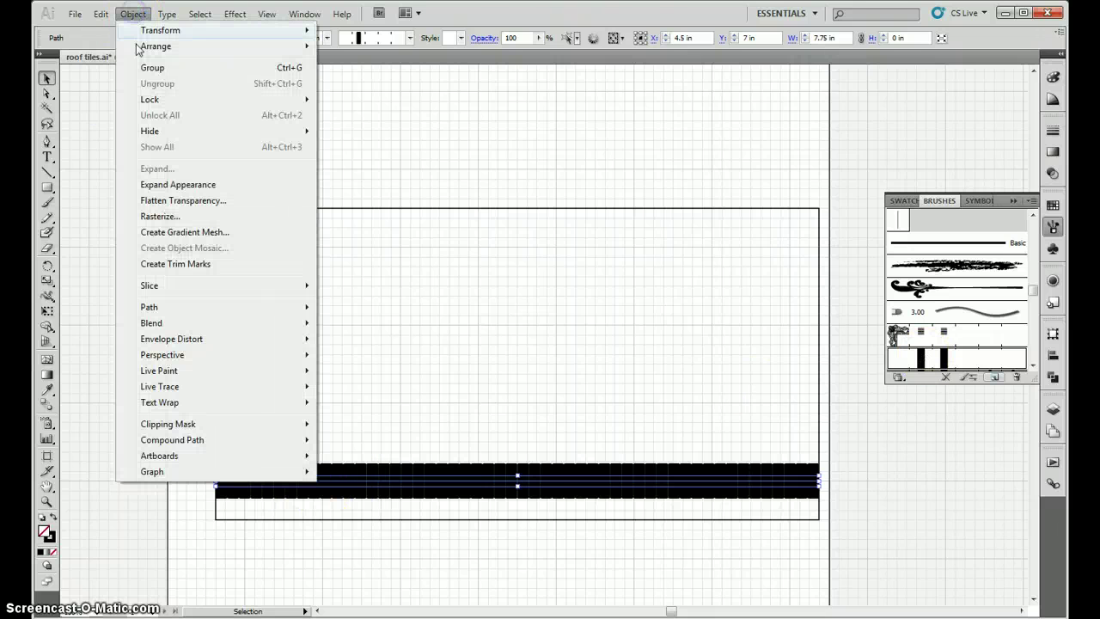
left_click(176, 185)
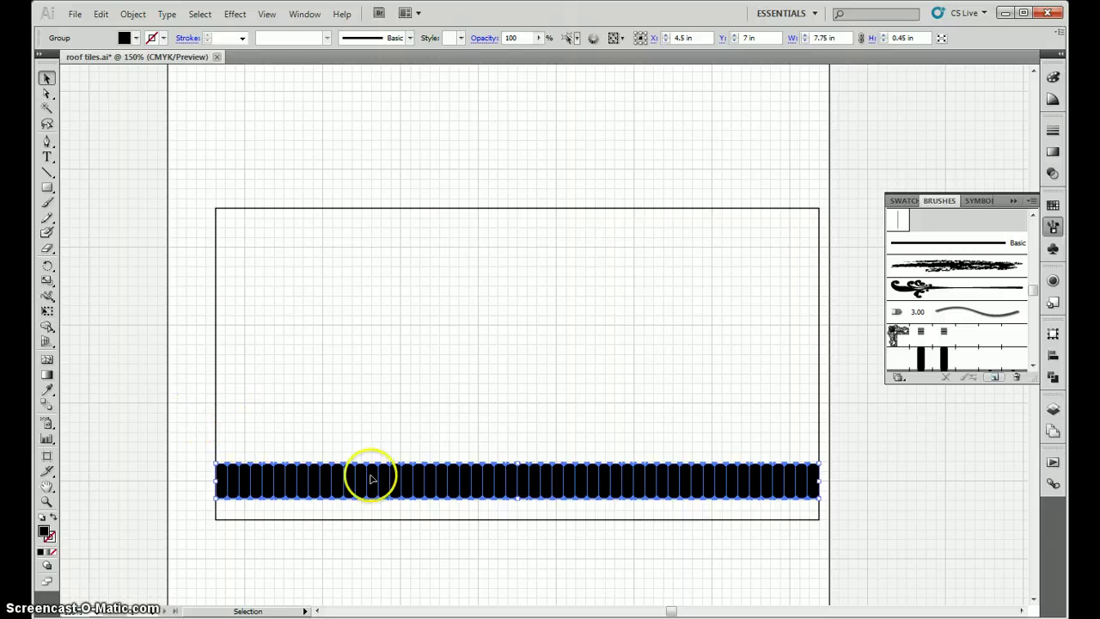
Apply Scatter Brush 1 to the path through the tile band and expand it into artwork
left_click(193, 419)
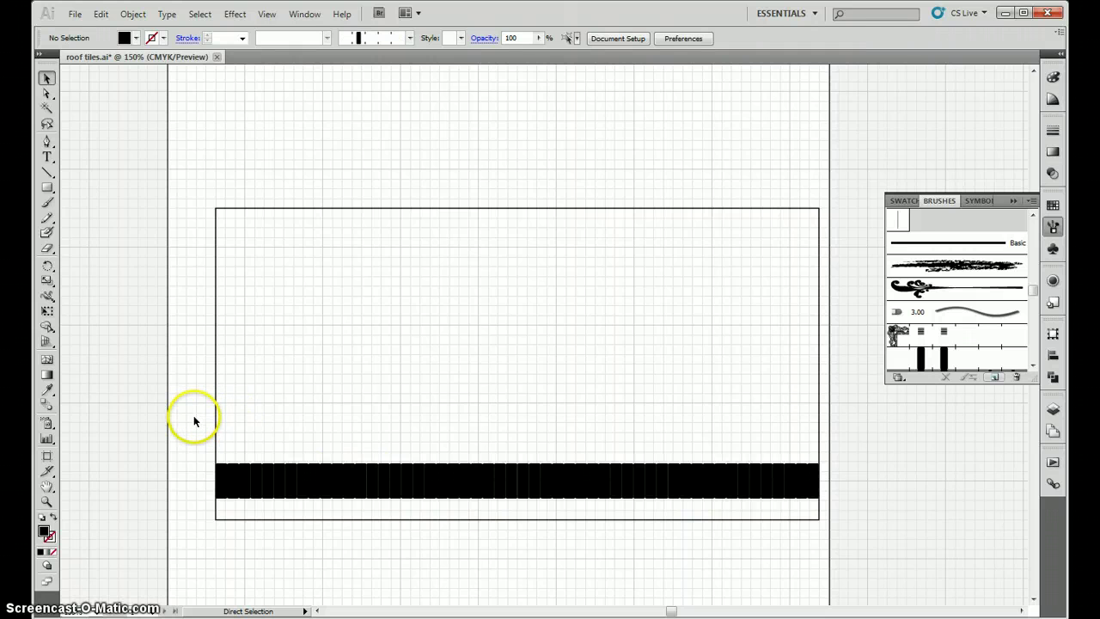
left_click(306, 353)
key("a")
key("ctrl+alt+bracketright")
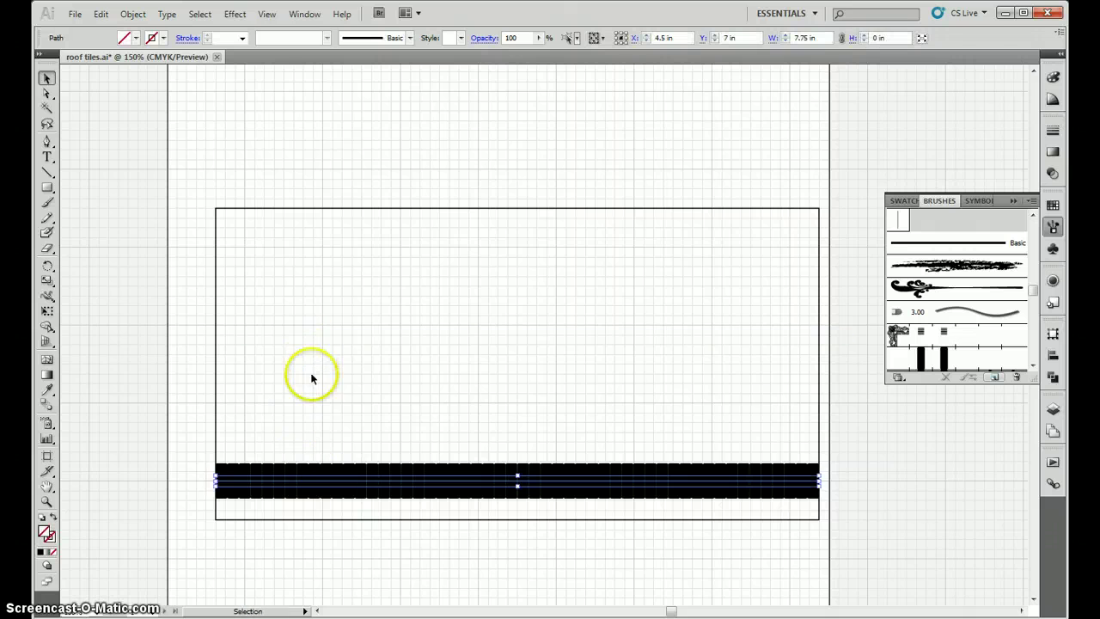
left_click(897, 221)
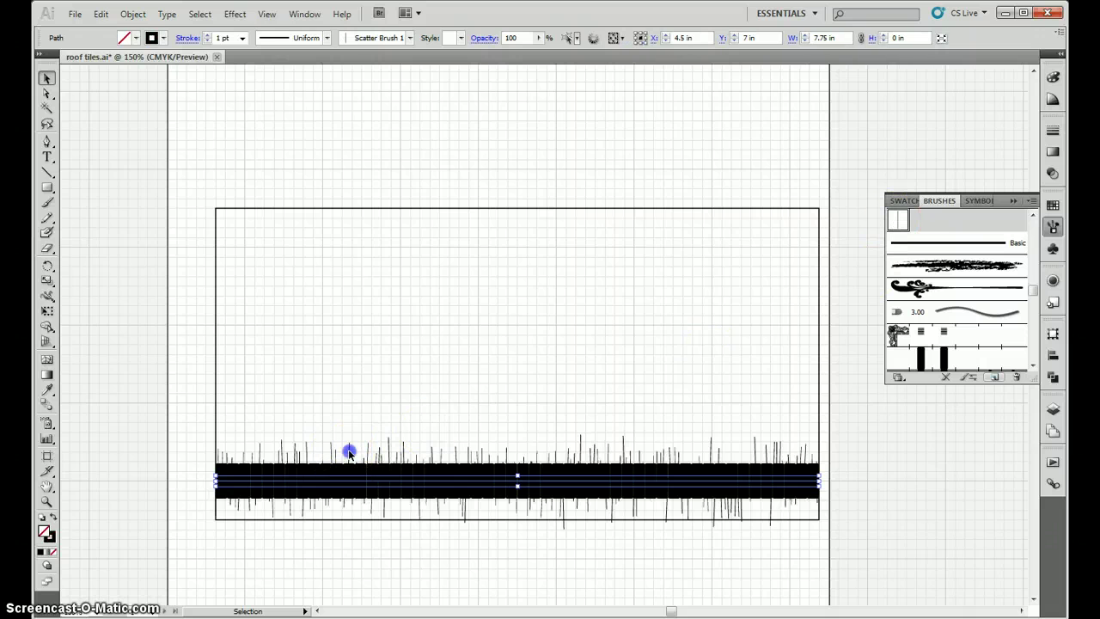
left_click(133, 14)
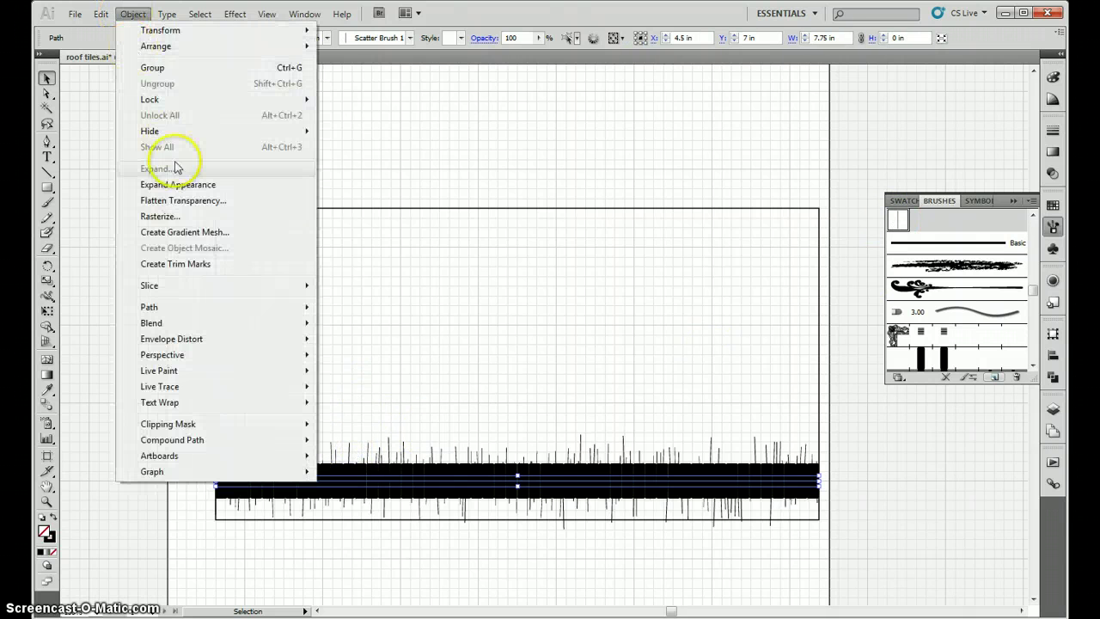
left_click(172, 184)
left_click(177, 347)
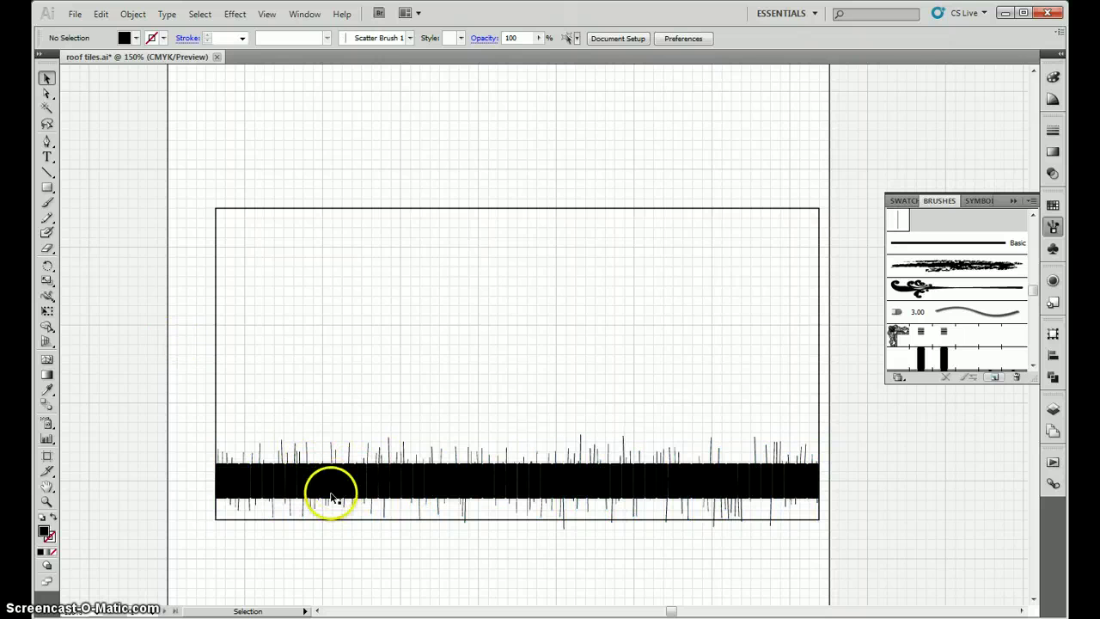
scroll(311, 517, "up", 2)
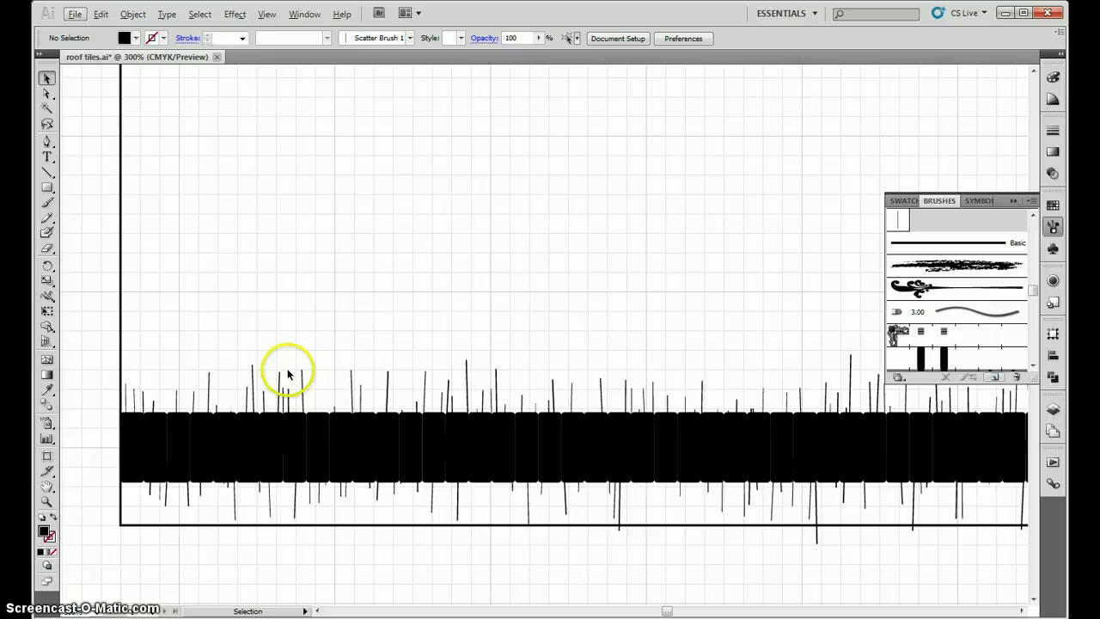
left_click(324, 421)
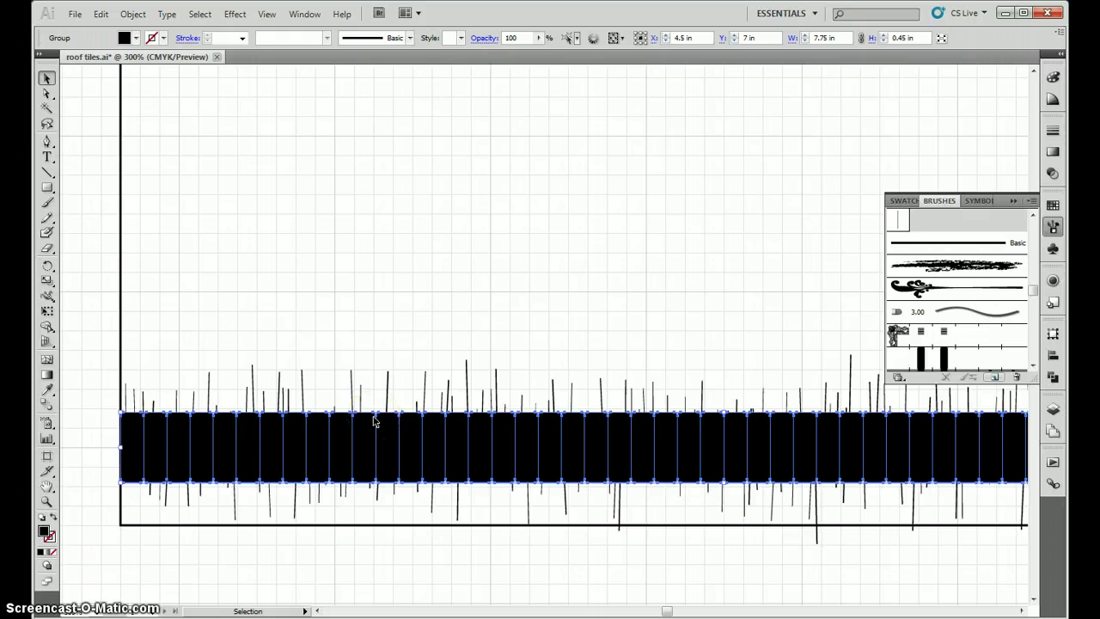
Ungroup the tiles and randomly Transform Each: 80% width, 99% height, 5° rotation
right_click(567, 438)
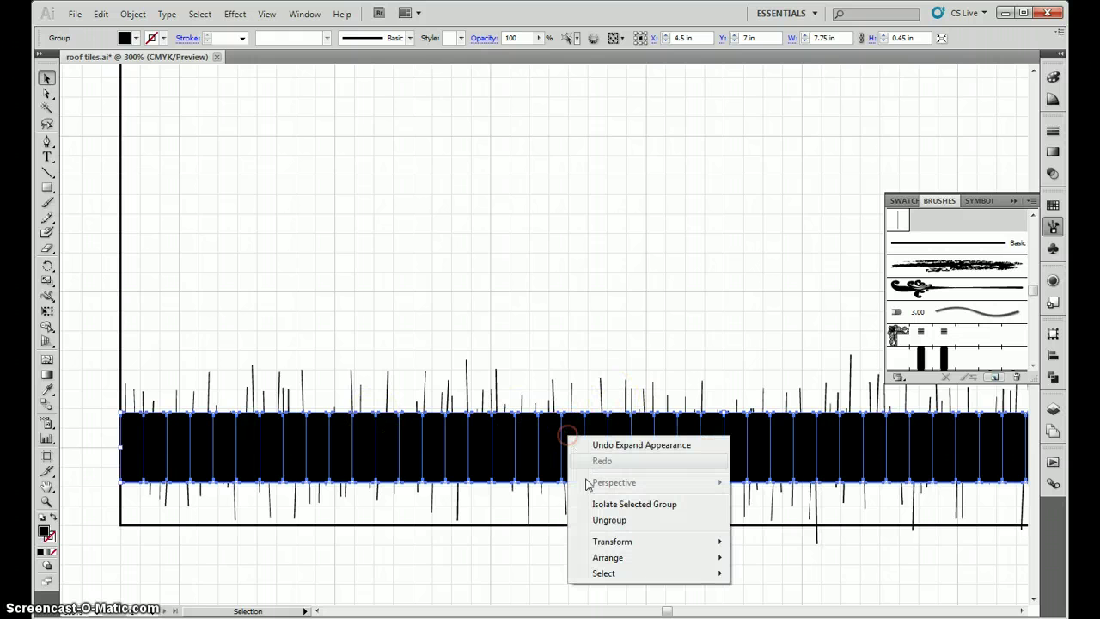
left_click(606, 520)
right_click(574, 444)
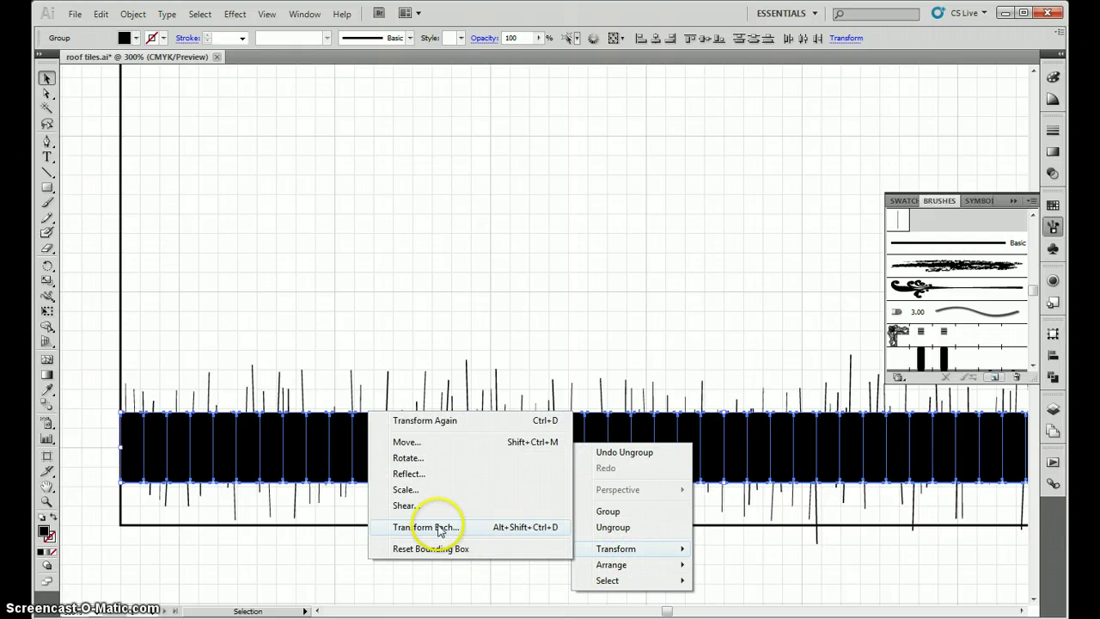
left_click(439, 527)
left_click_drag(571, 202, 550, 138)
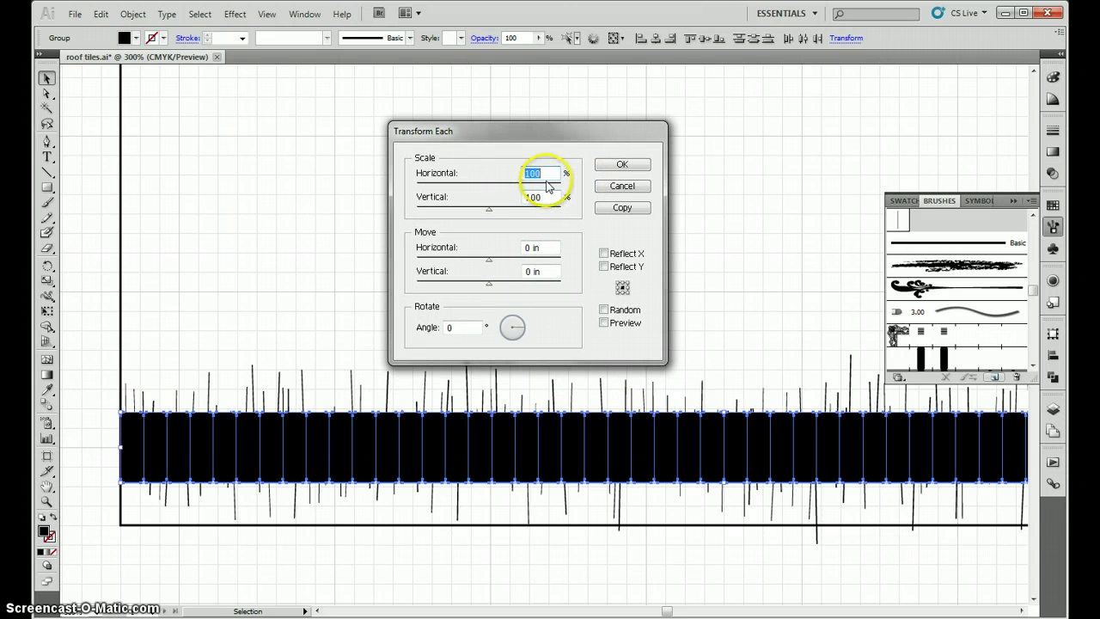
type("80")
type("99")
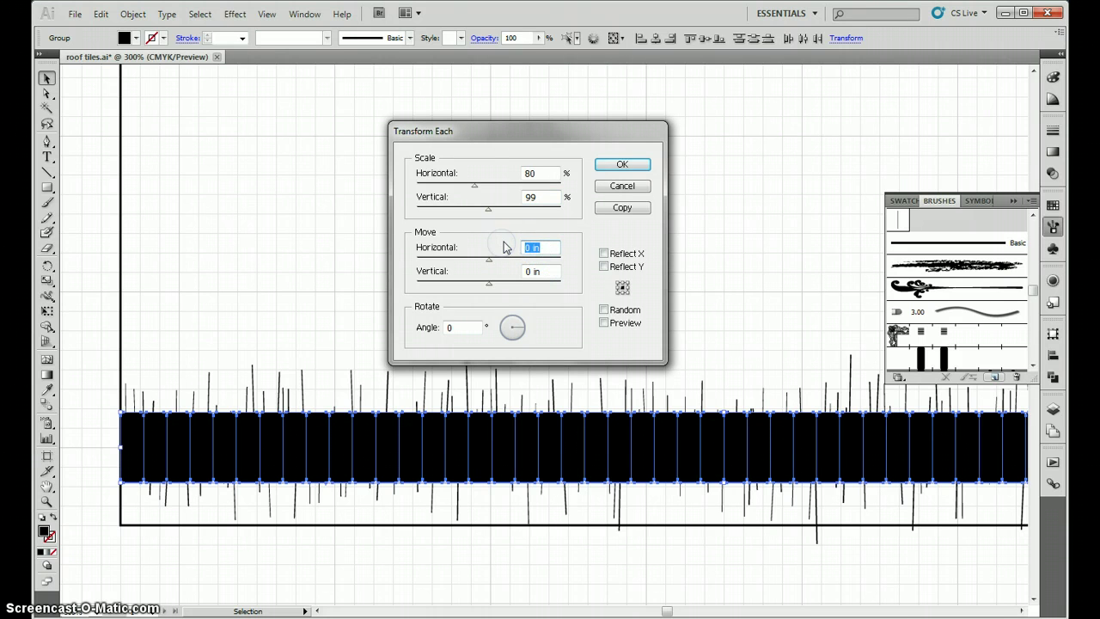
type(".01")
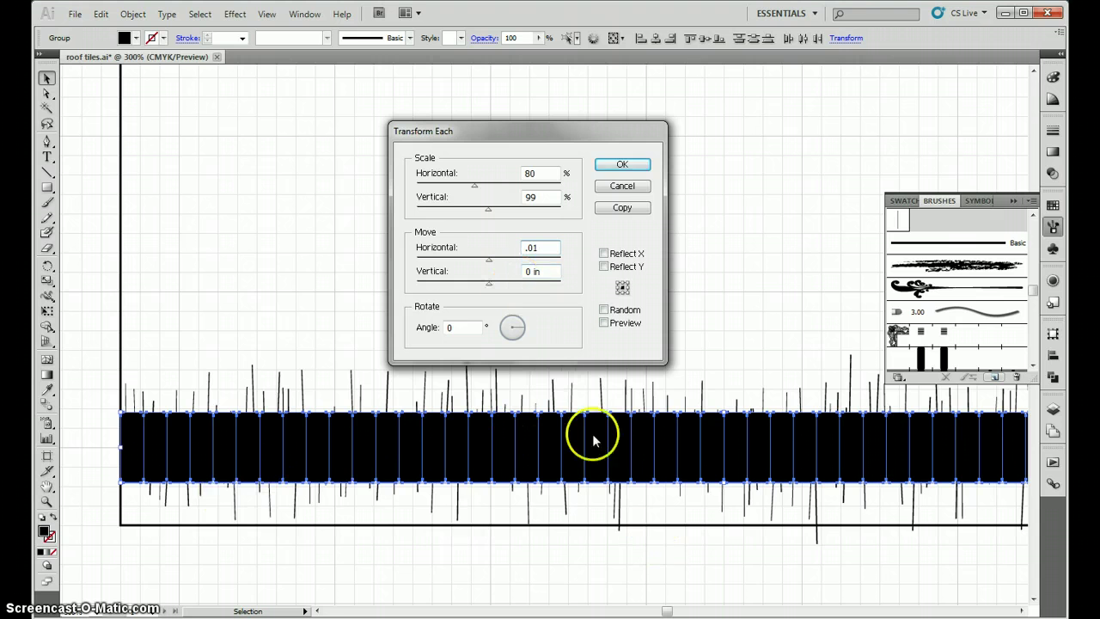
left_click(429, 327)
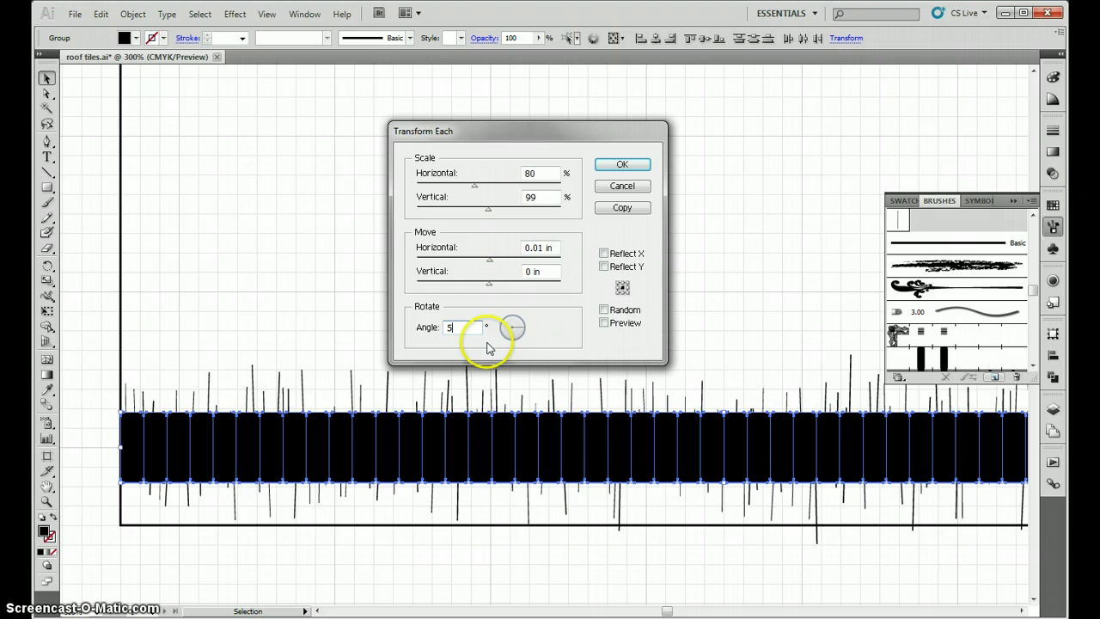
left_click(604, 322)
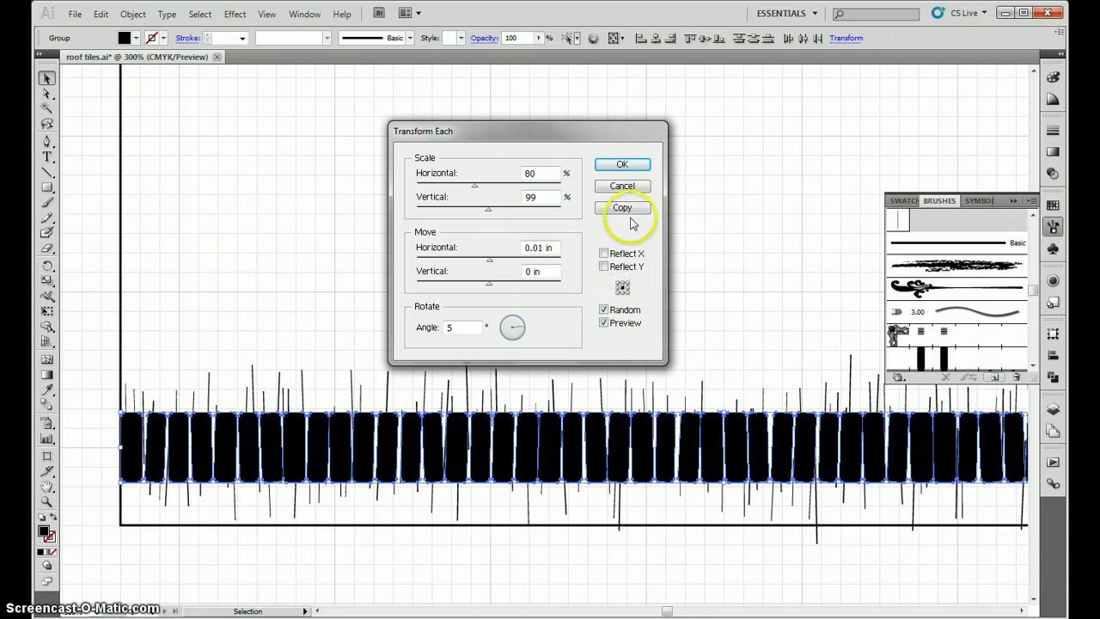
left_click(615, 167)
Run Transform Each on the tiles with angle -5°, horizontal move -0.01 in, scale 100%/100%, Random on
right_click(639, 446)
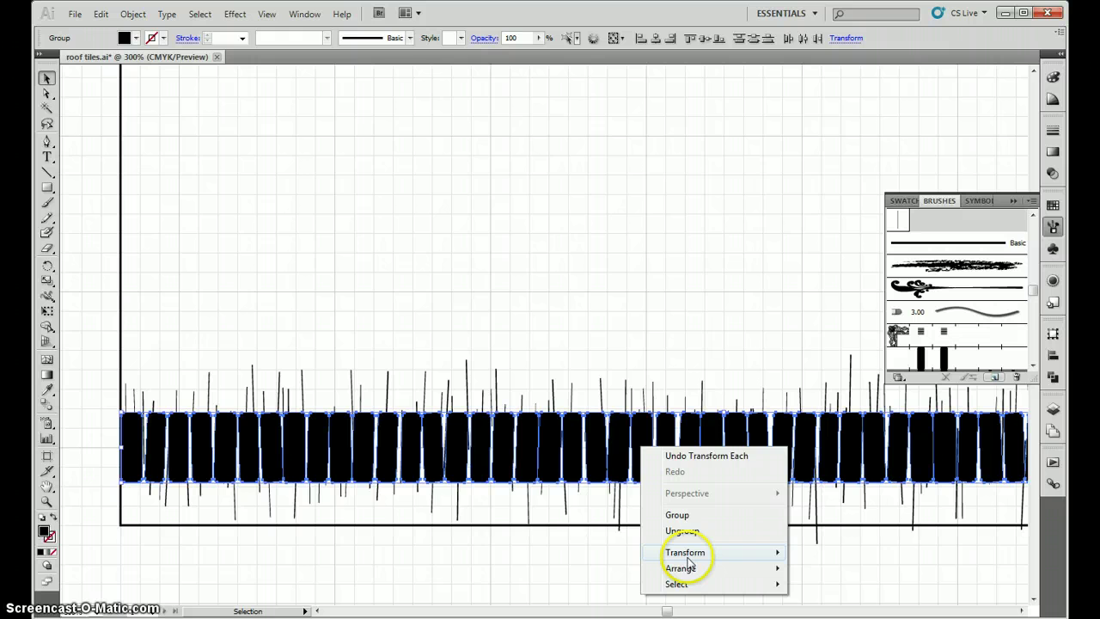
mouse_move(688, 560)
left_click(519, 530)
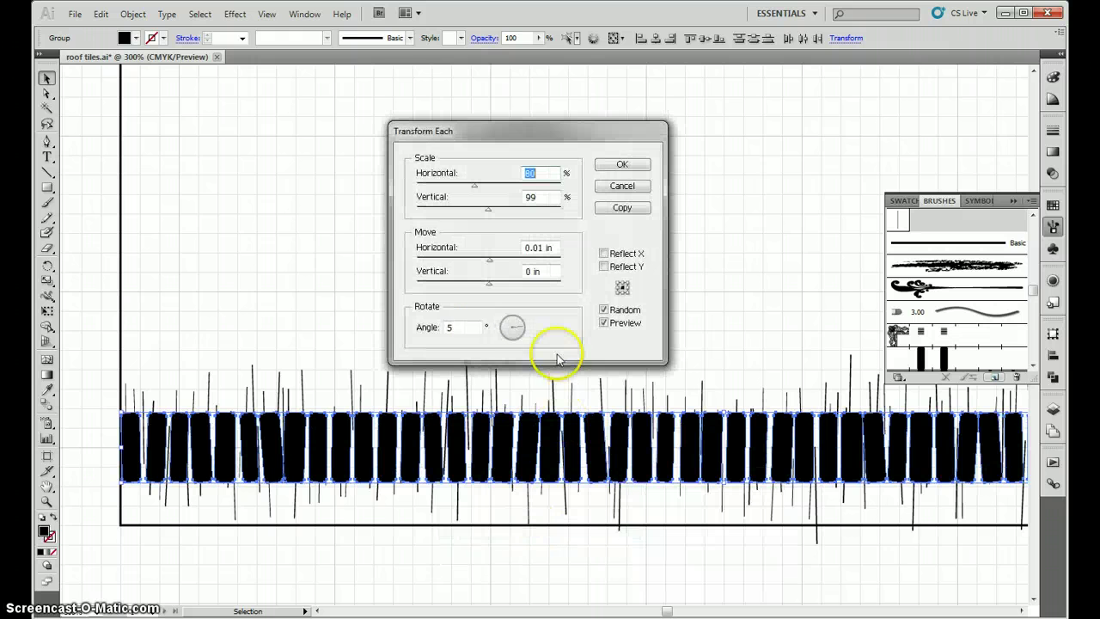
left_click(464, 327)
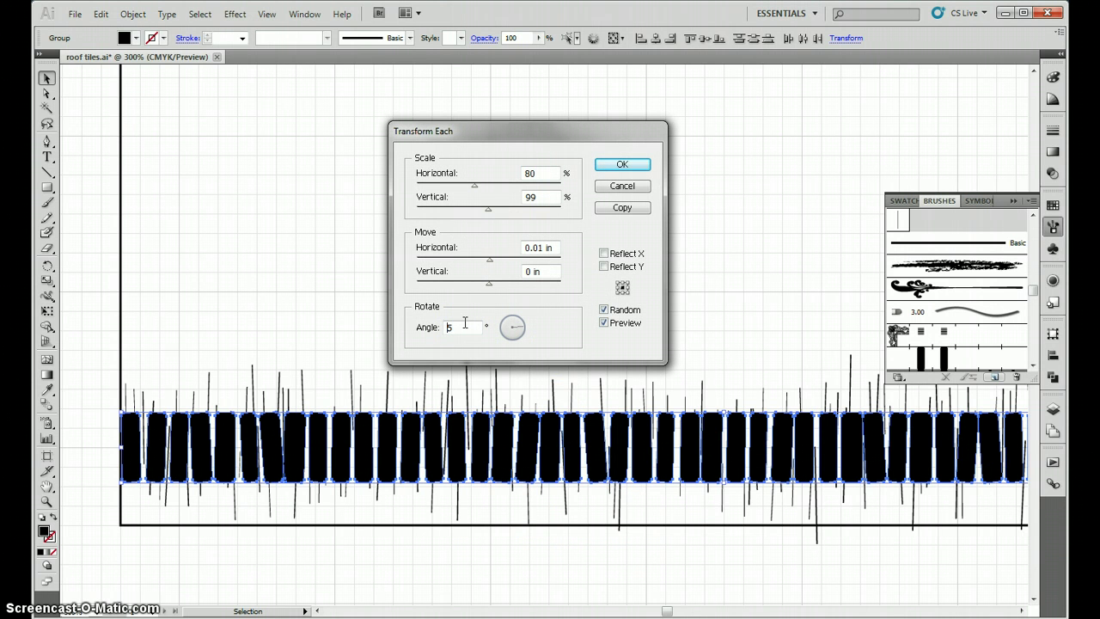
key("Home")
type("-")
left_click(524, 248)
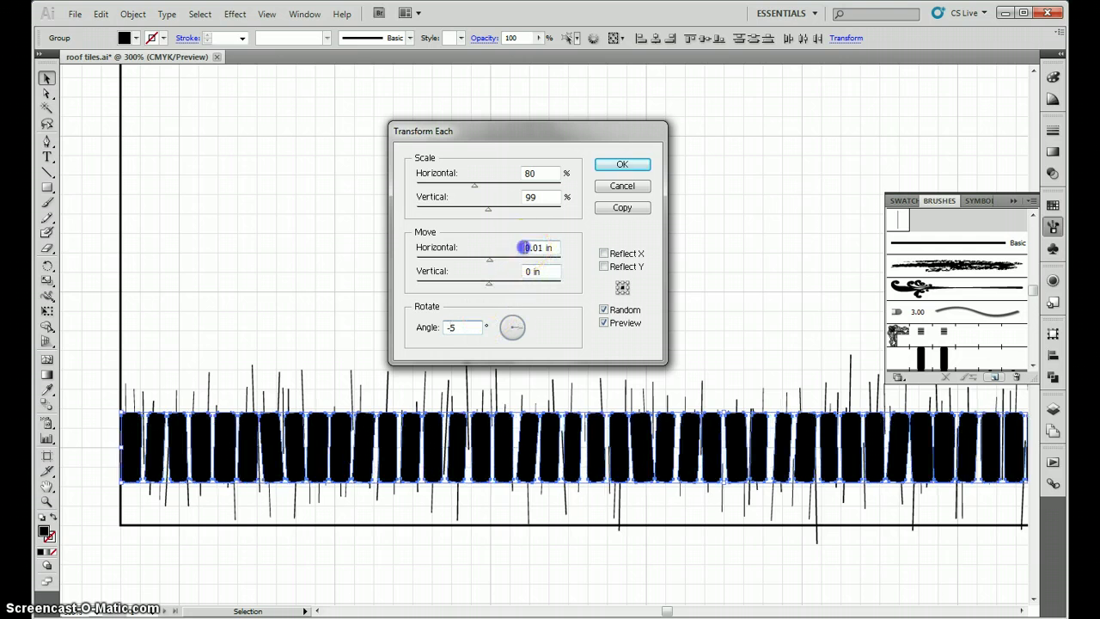
type("-")
double_click(532, 197)
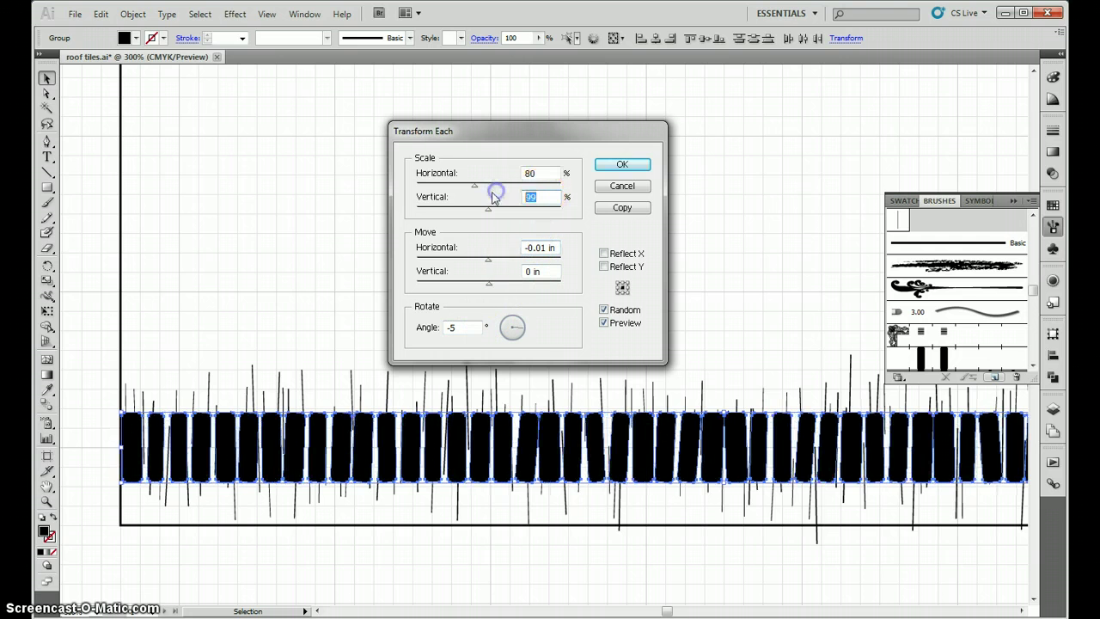
double_click(552, 172)
type("100")
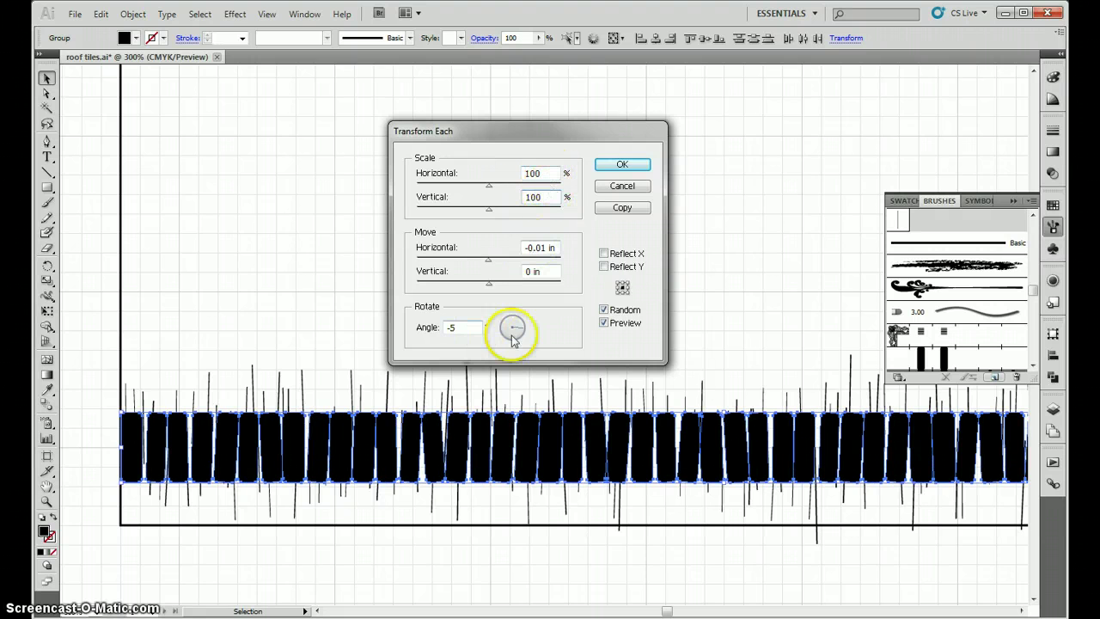
left_click(620, 166)
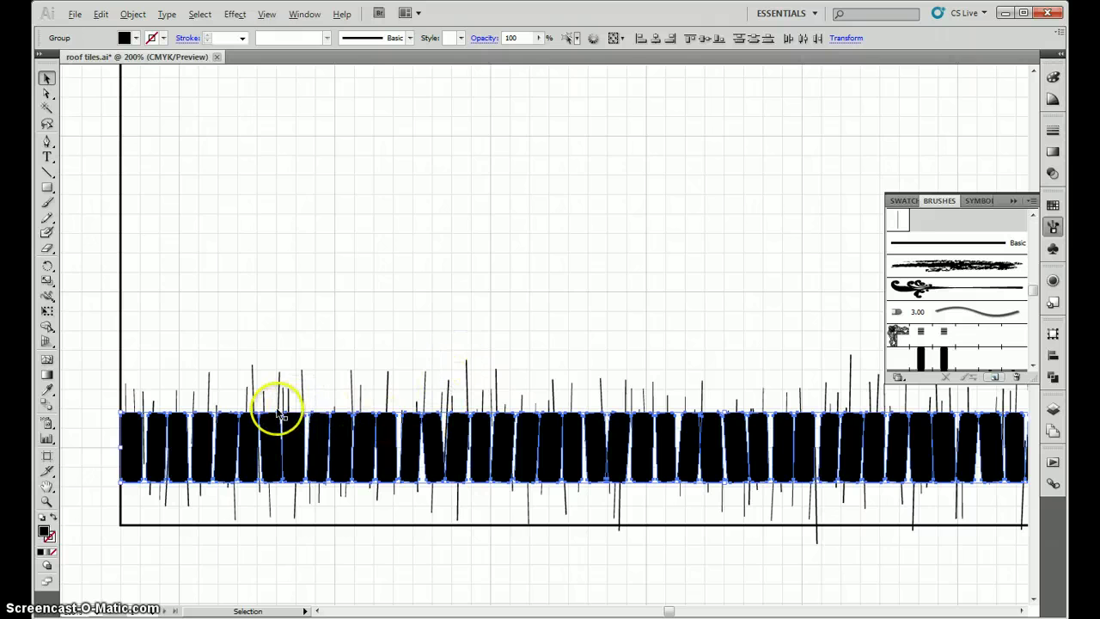
scroll(275, 409, "down", 2, "alt")
scroll(753, 403, "up", 1, "alt")
scroll(743, 422, "up", 4, "alt")
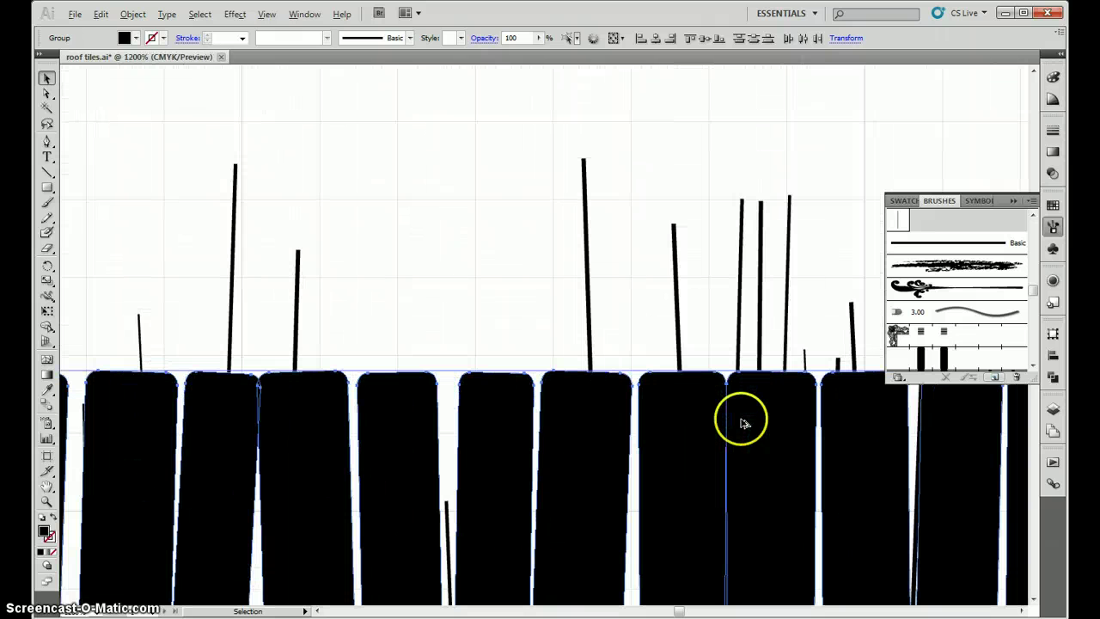
scroll(729, 371, "down", 1, "alt")
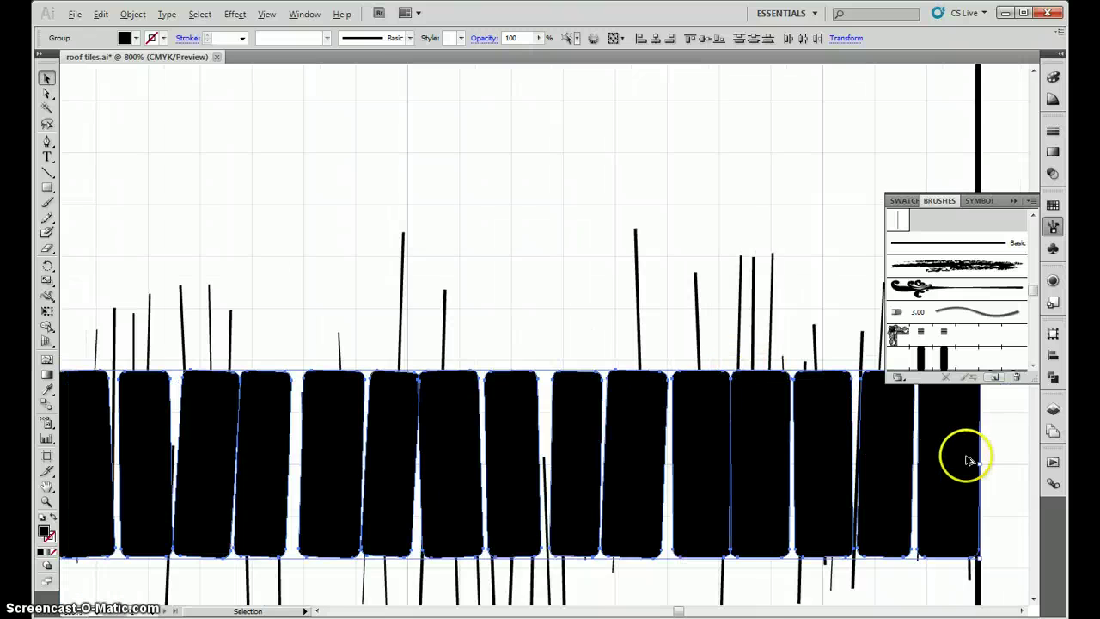
scroll(964, 457, "down", 1, "alt")
scroll(985, 504, "up", 1, "alt")
scroll(986, 499, "down", 2, "alt")
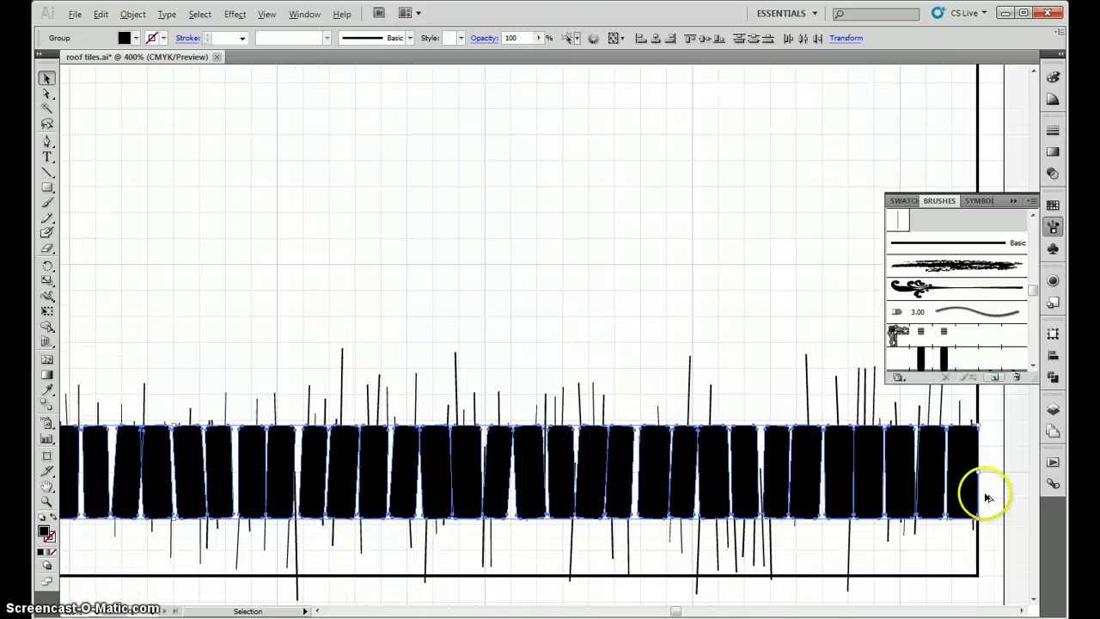
scroll(986, 499, "down", 1, "alt")
scroll(230, 494, "up", 1, "alt")
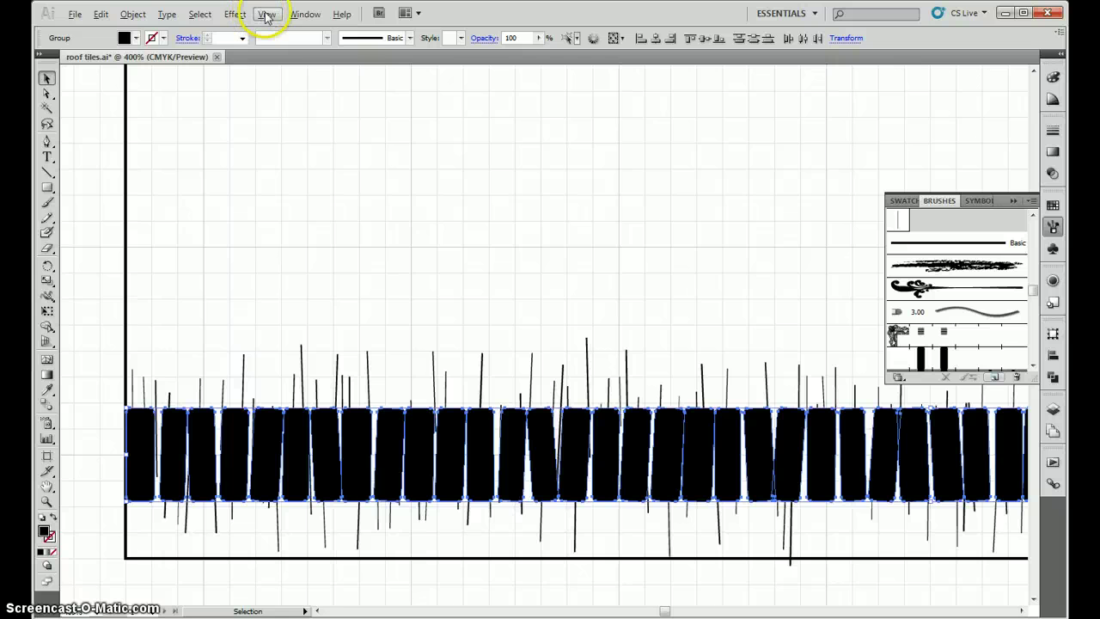
Apply a Tweak effect of 2% horizontal and 2% vertical to the tiles
left_click(237, 15)
mouse_move(267, 131)
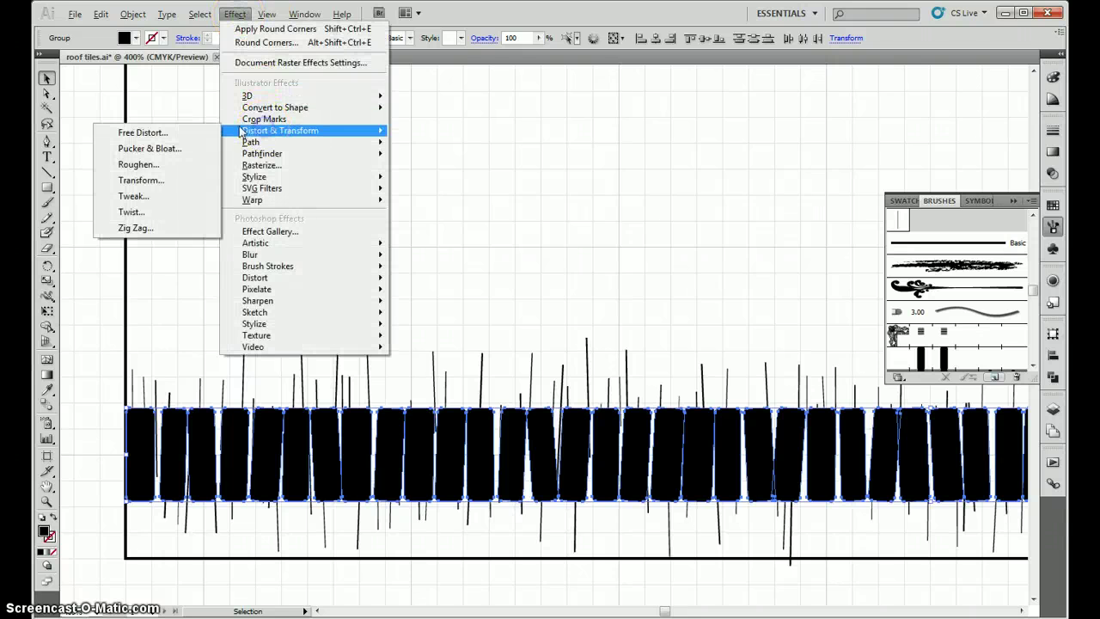
left_click(154, 196)
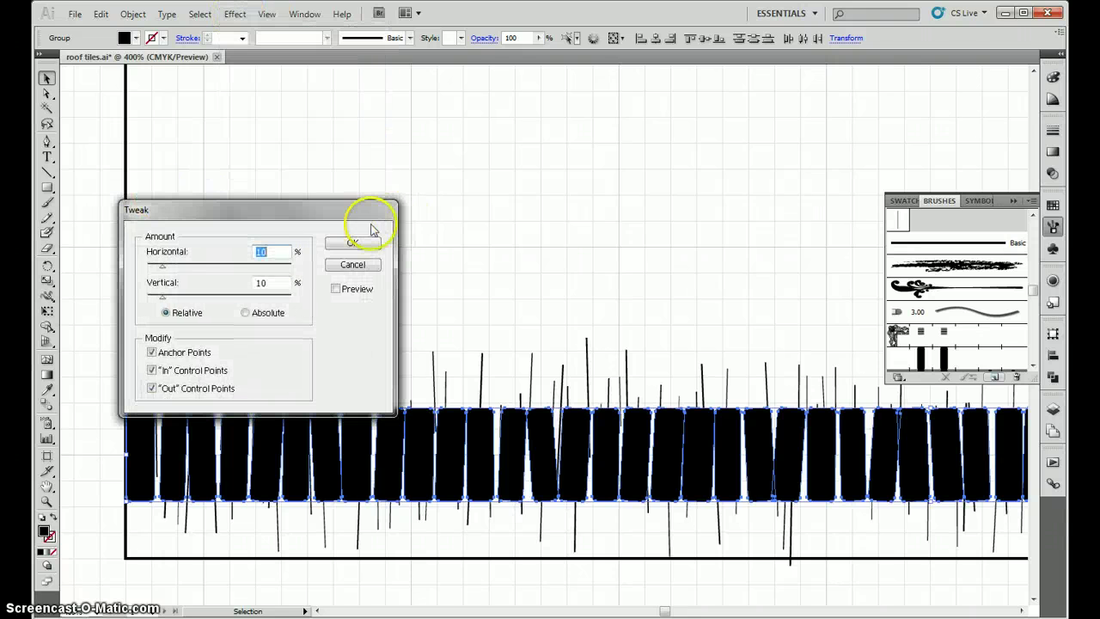
double_click(260, 281)
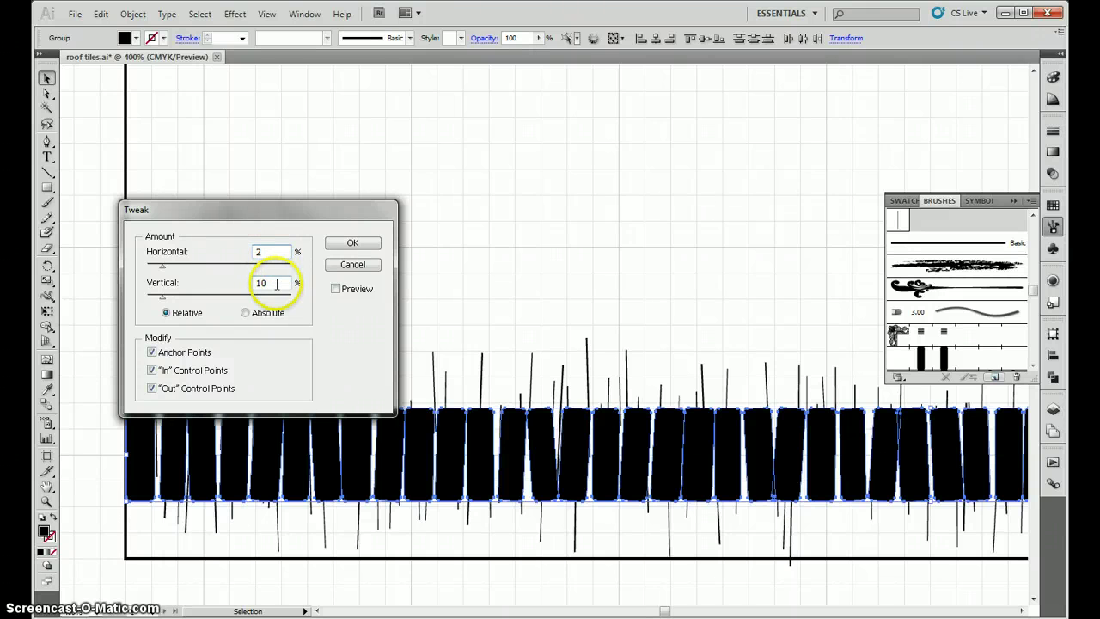
type("2")
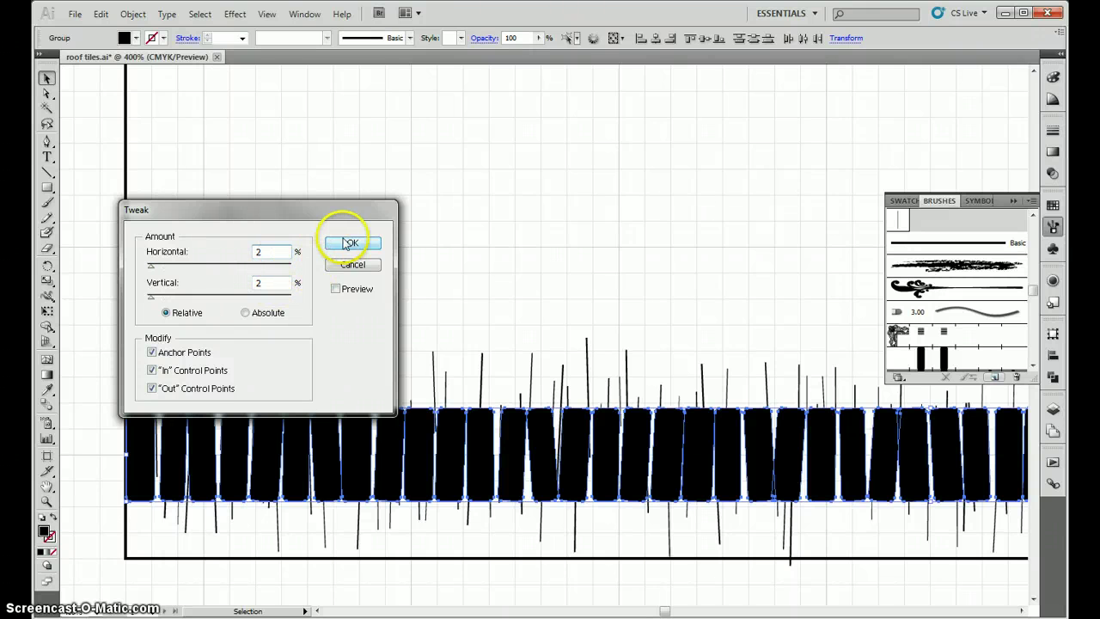
left_click(347, 241)
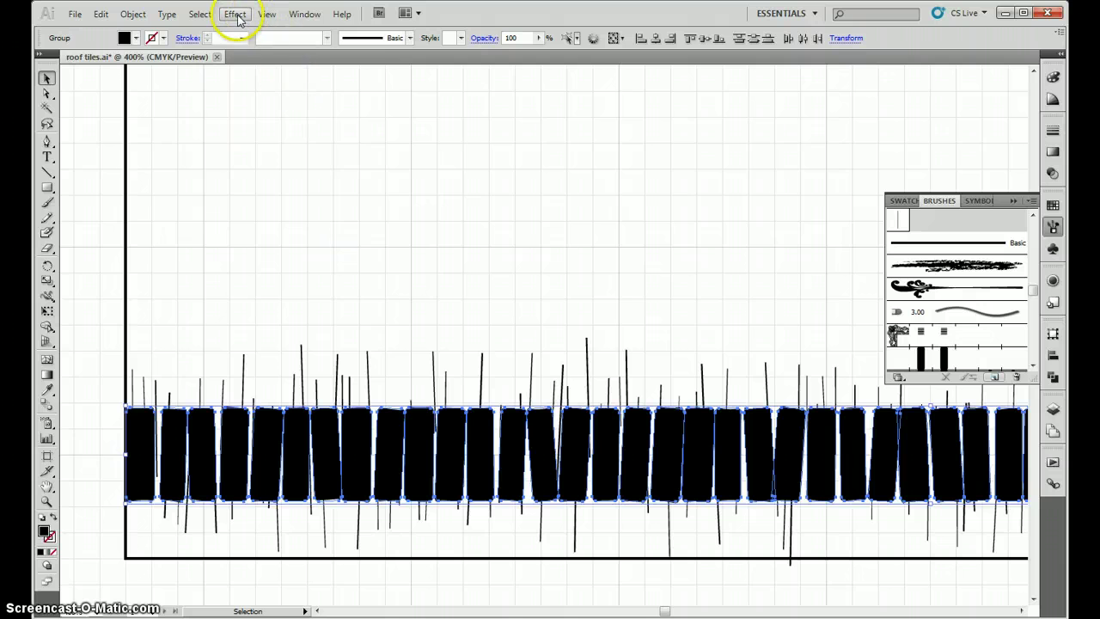
Apply a Roughen effect with size 1 and smooth points to the tiles
left_click(236, 15)
mouse_move(266, 130)
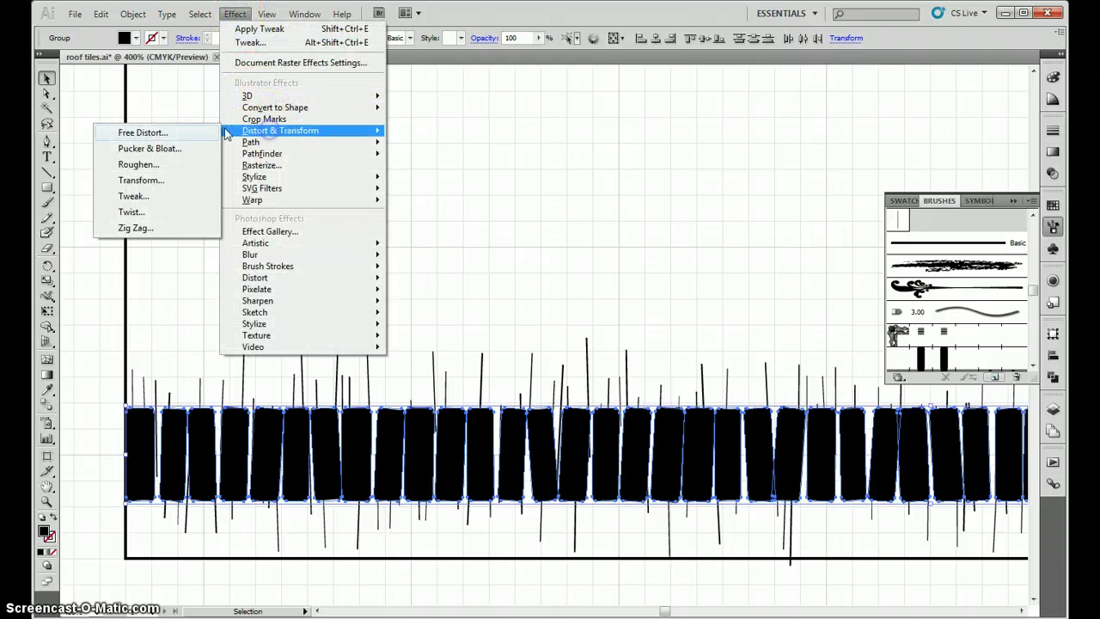
left_click(160, 168)
type("1")
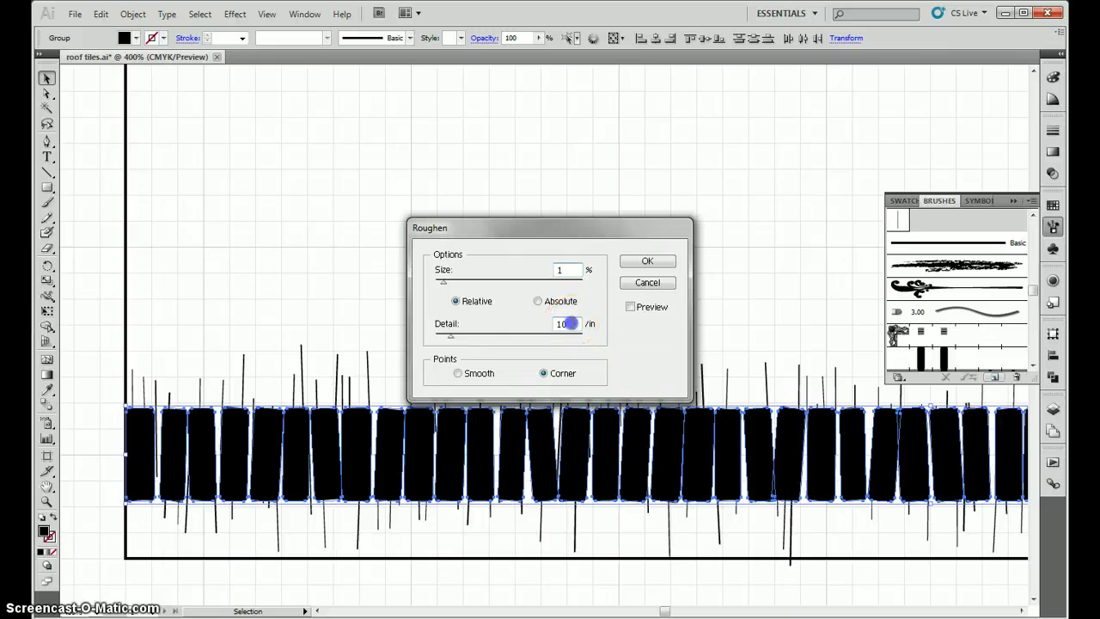
left_click(457, 373)
left_click(648, 262)
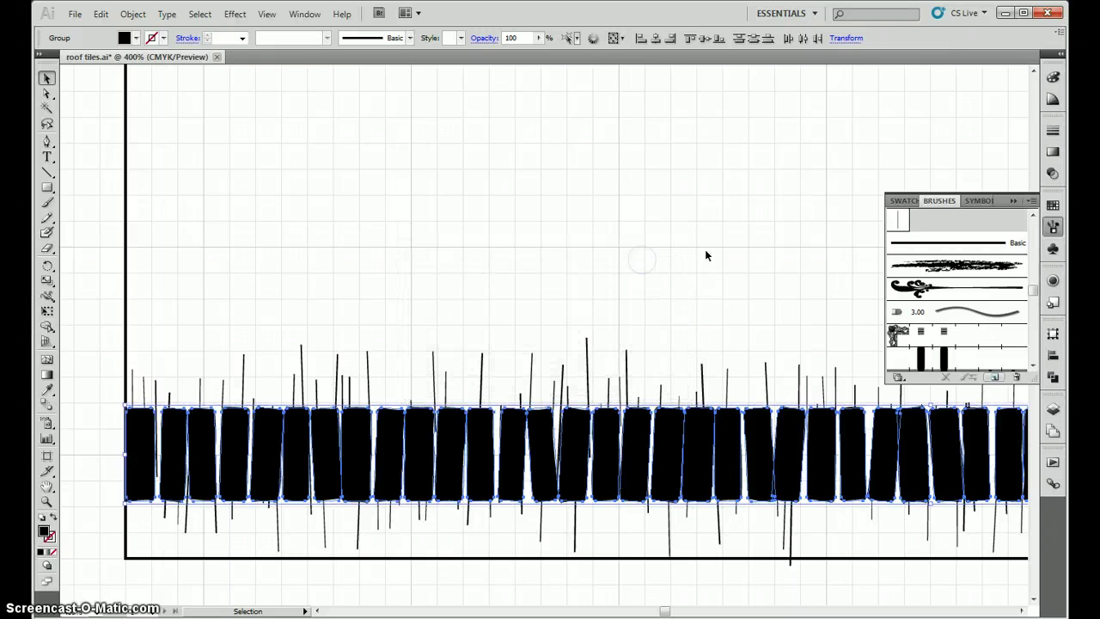
After a glance at the Stroke panel, expand the tiles' appearance to bake in the tweak and roughen
left_click(1053, 131)
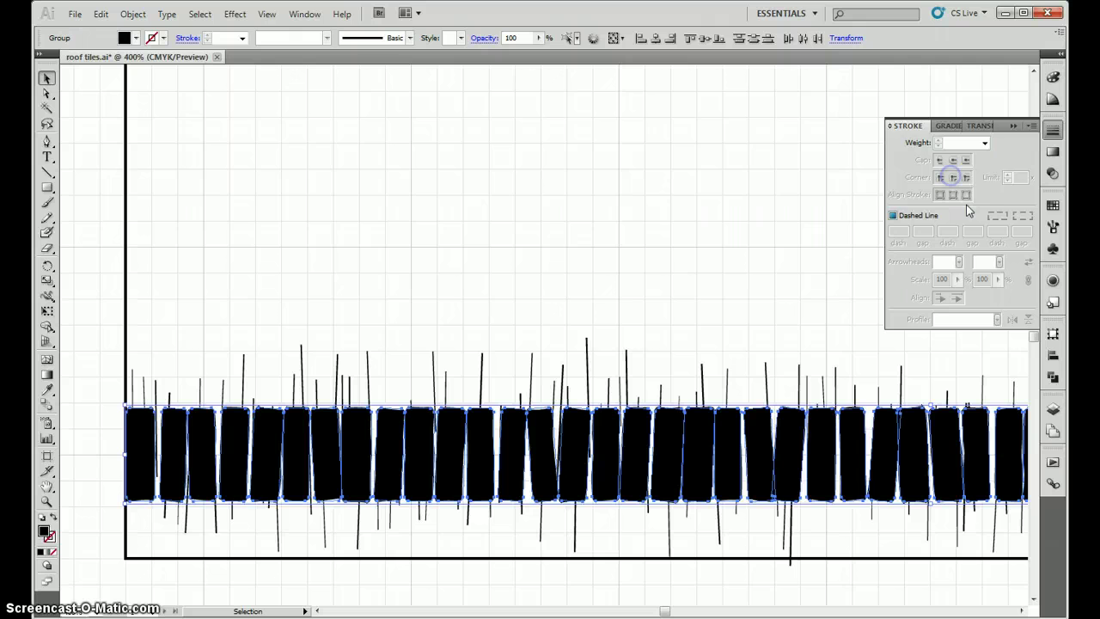
left_click(1016, 127)
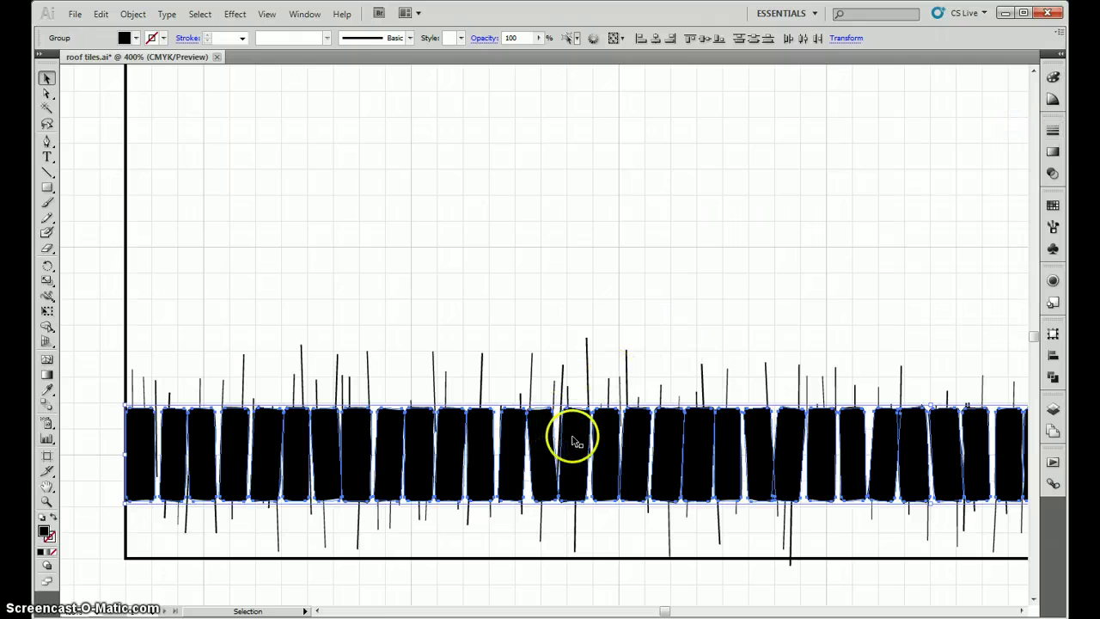
scroll(574, 431, "up", 3)
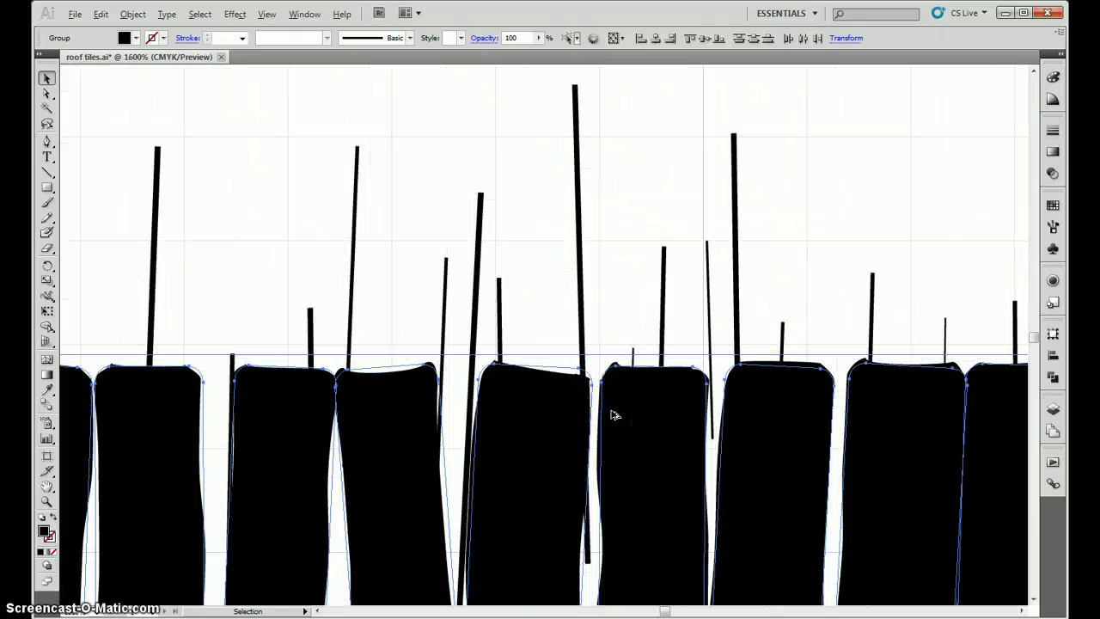
scroll(612, 415, "down", 4)
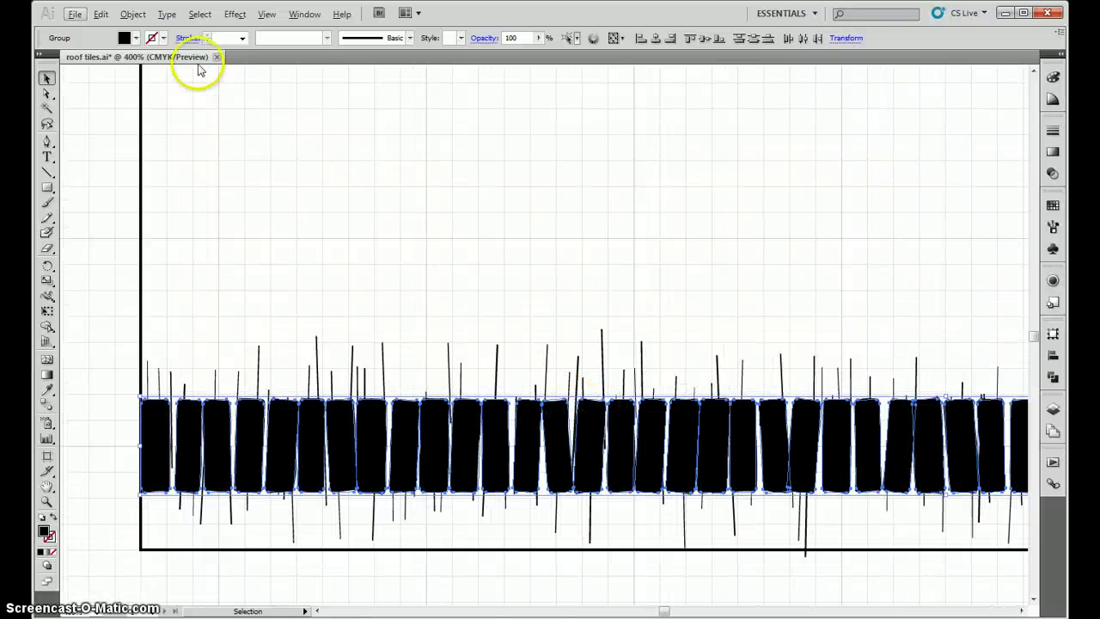
left_click(133, 15)
left_click(166, 185)
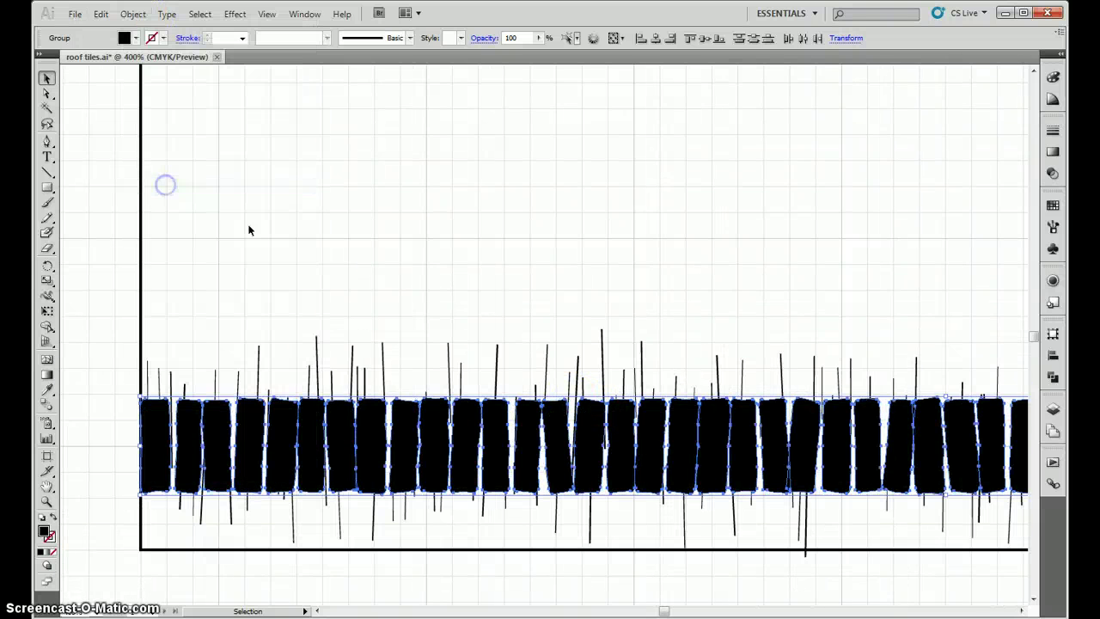
scroll(489, 420, "up", 6)
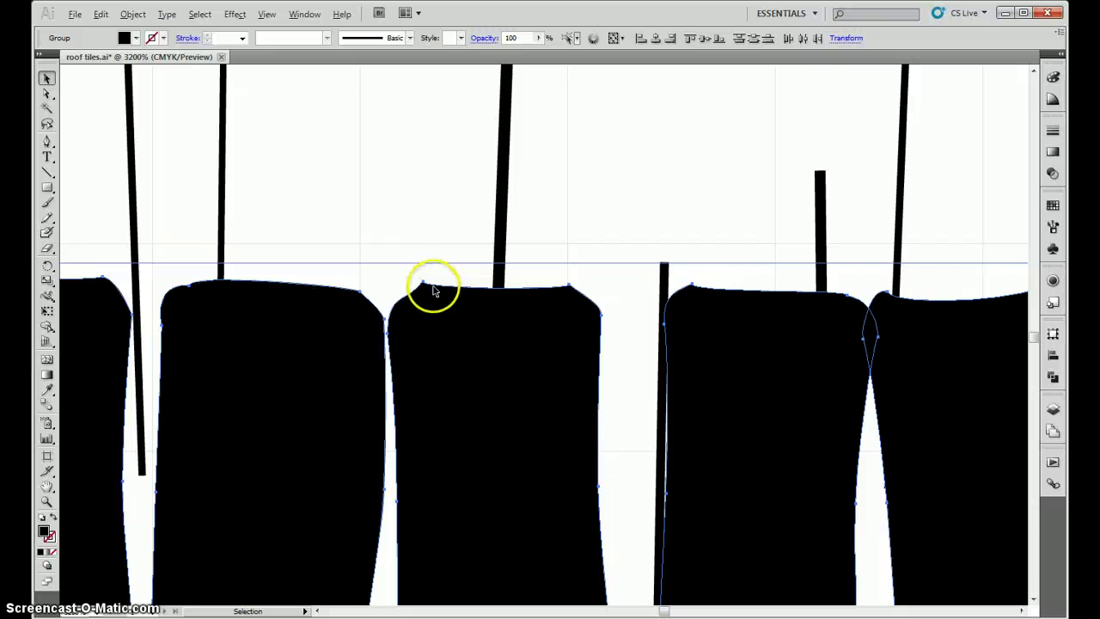
scroll(419, 284, "down", 3)
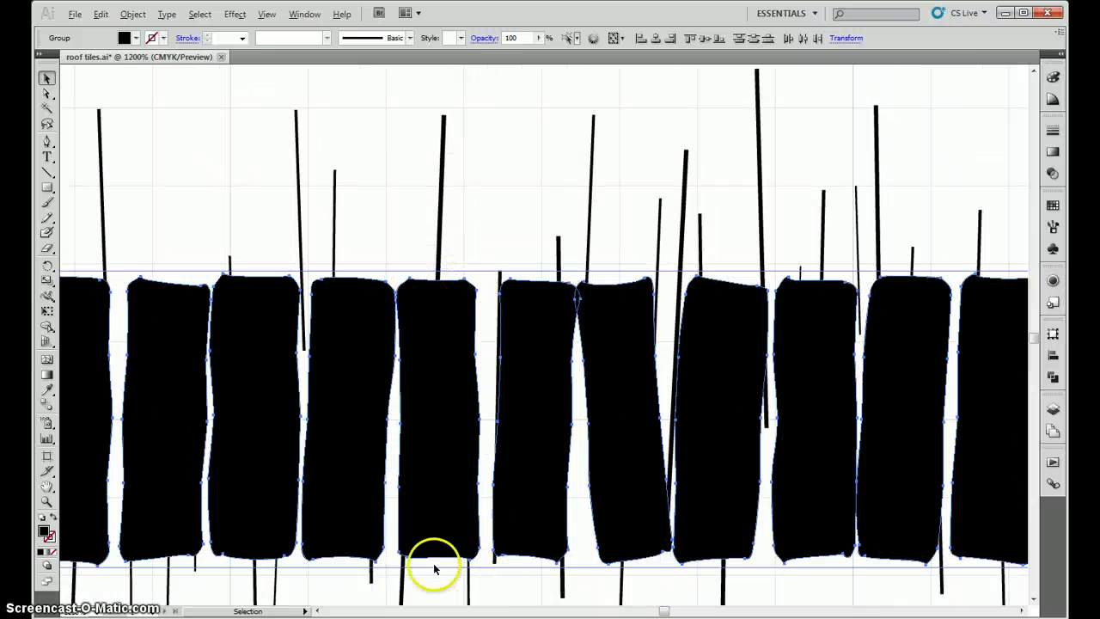
scroll(464, 354, "down", 2)
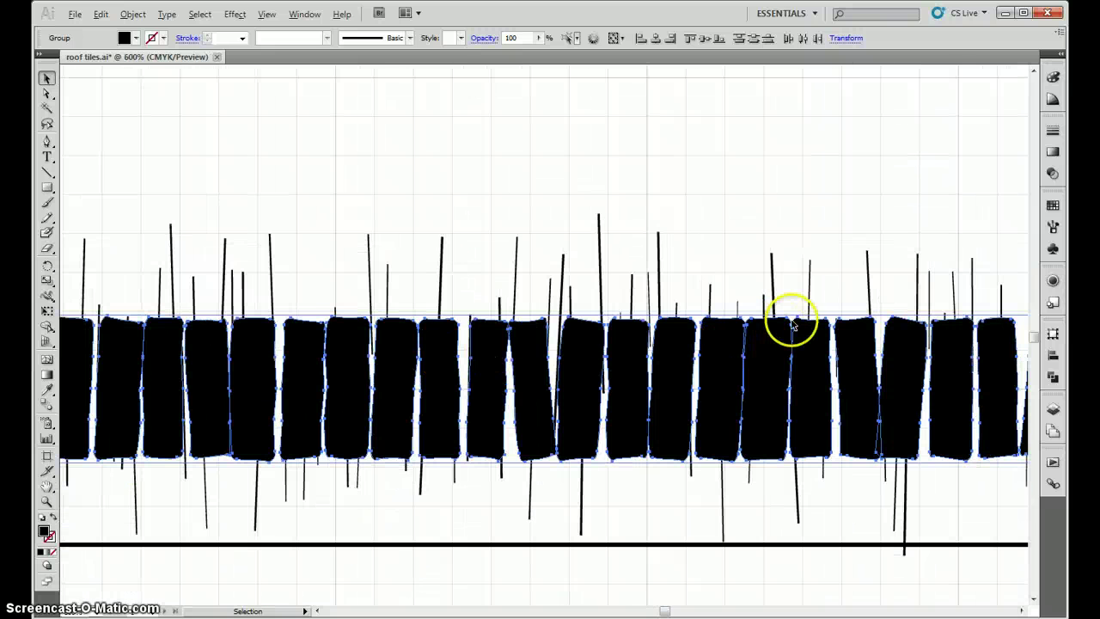
scroll(788, 322, "up", 1)
scroll(788, 323, "down", 1)
scroll(520, 332, "down", 2)
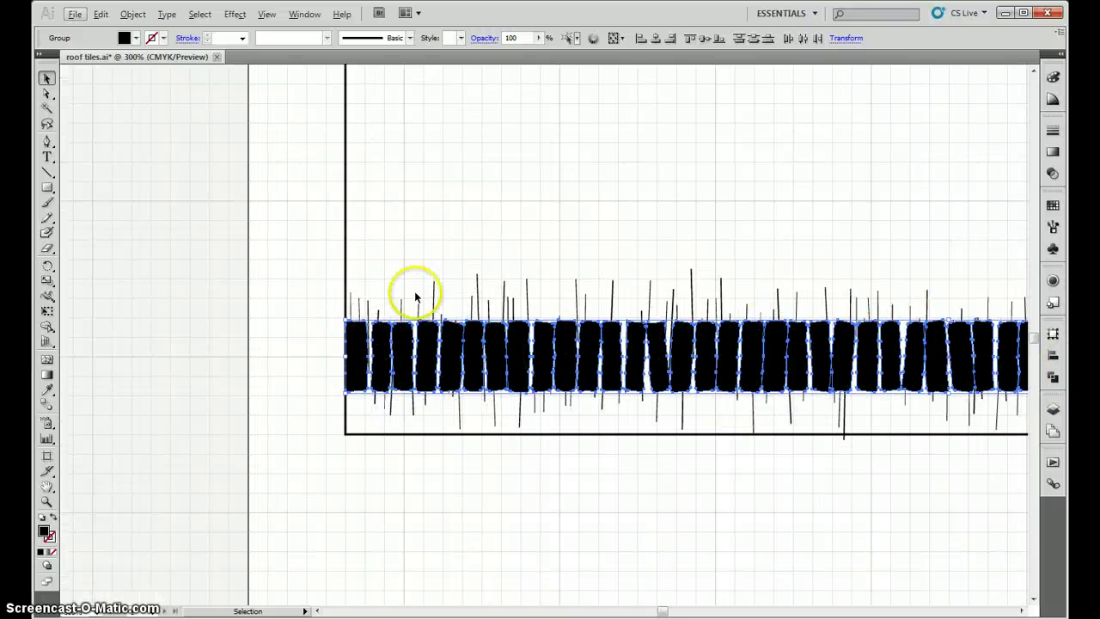
Select the tile strip group with the Selection tool, zooming to frame it
key("a")
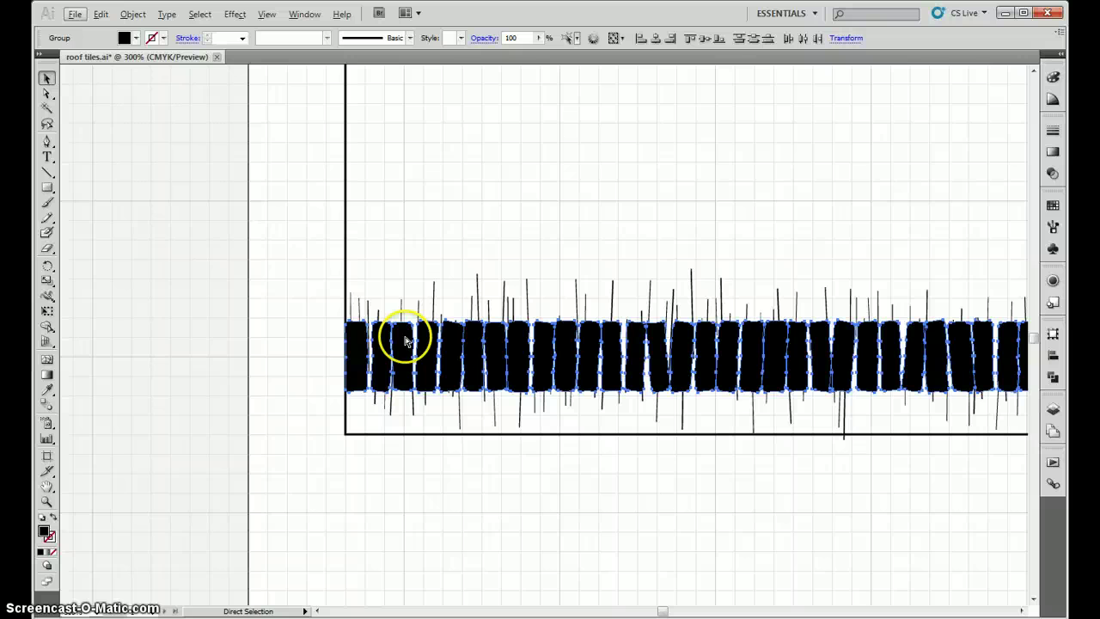
key("v")
left_click(415, 248)
left_click(399, 356)
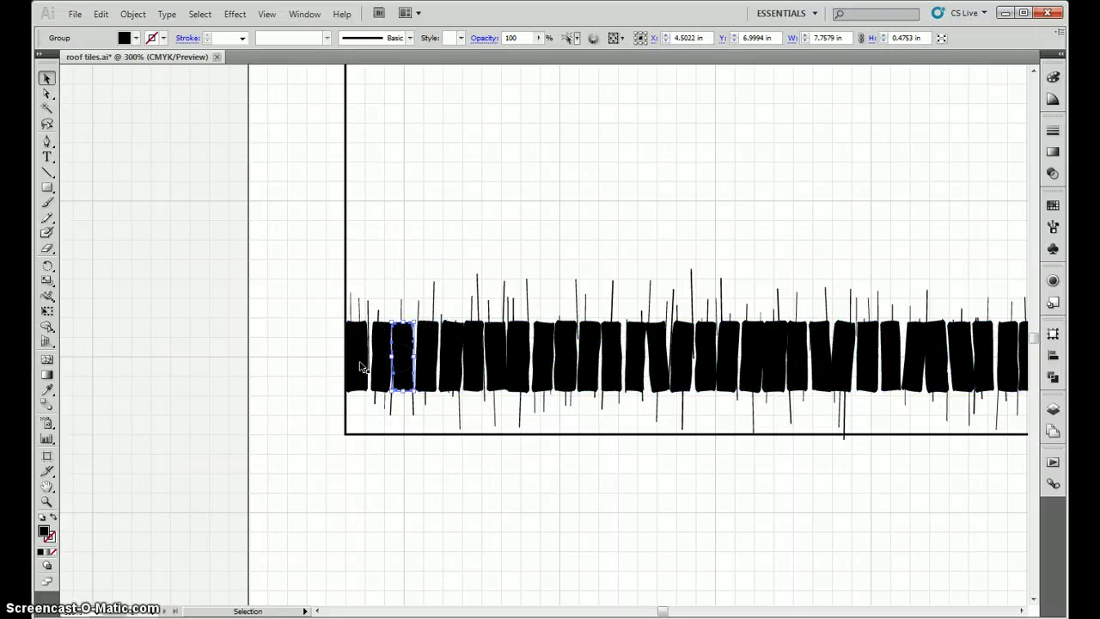
left_click(298, 352, "ctrl+alt")
left_click_drag(297, 335, 533, 378)
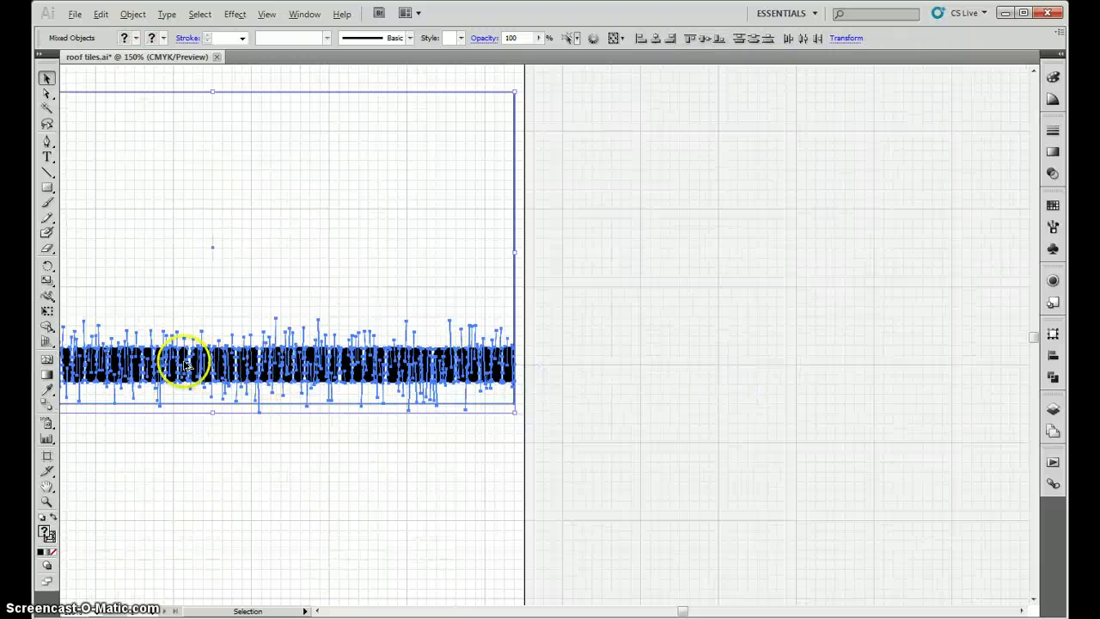
left_click(186, 365, "ctrl")
left_click(626, 279)
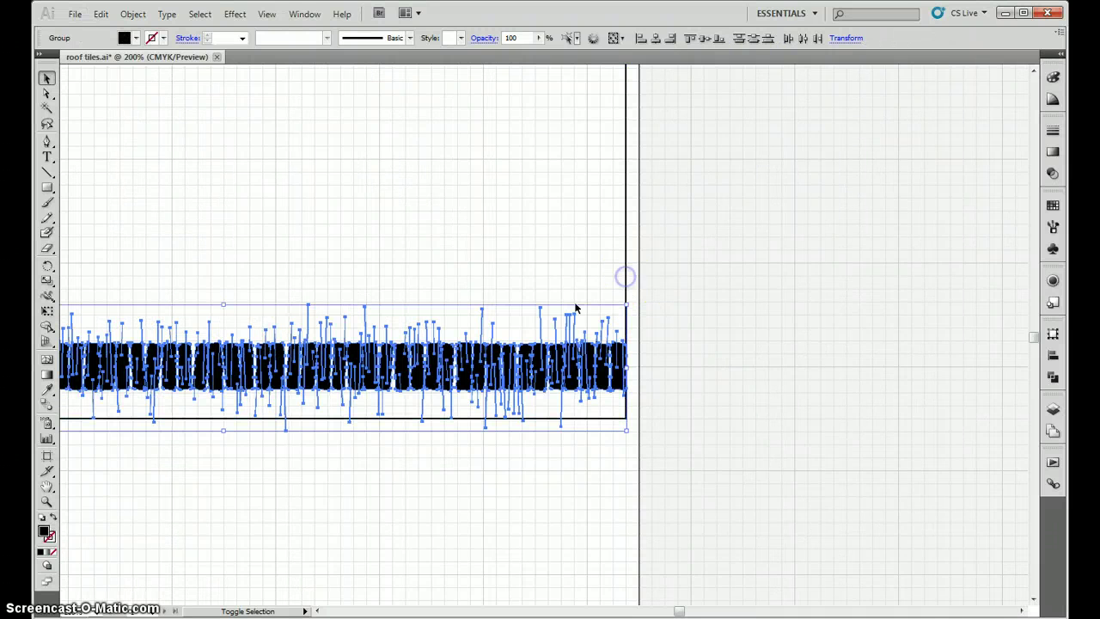
left_click(540, 315)
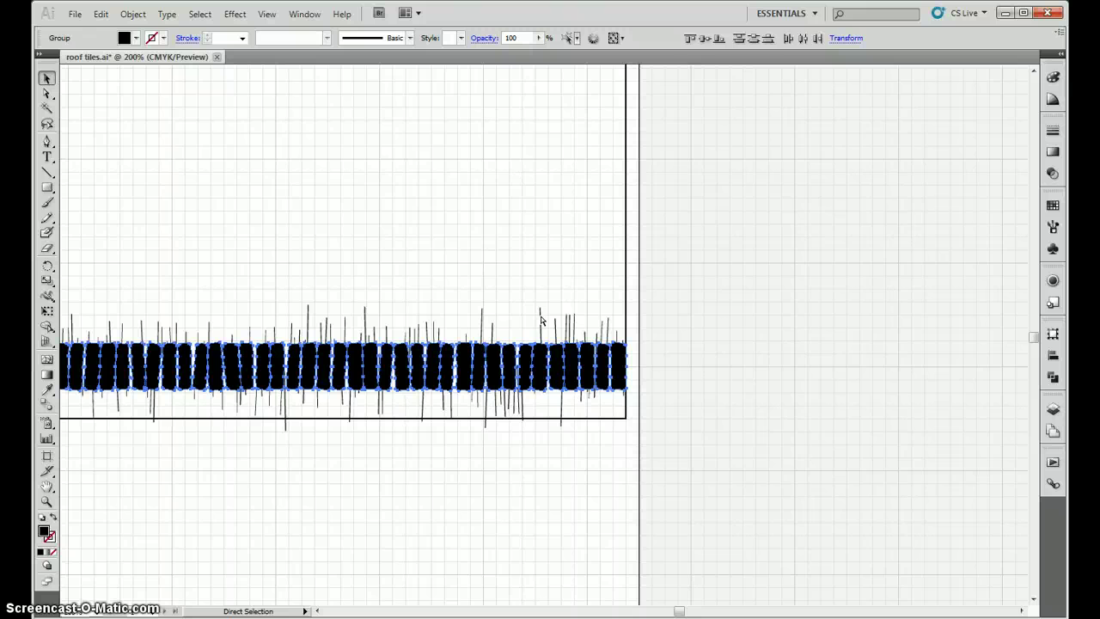
Reselect the tile strip group and double-click it to enter isolation mode
key("v")
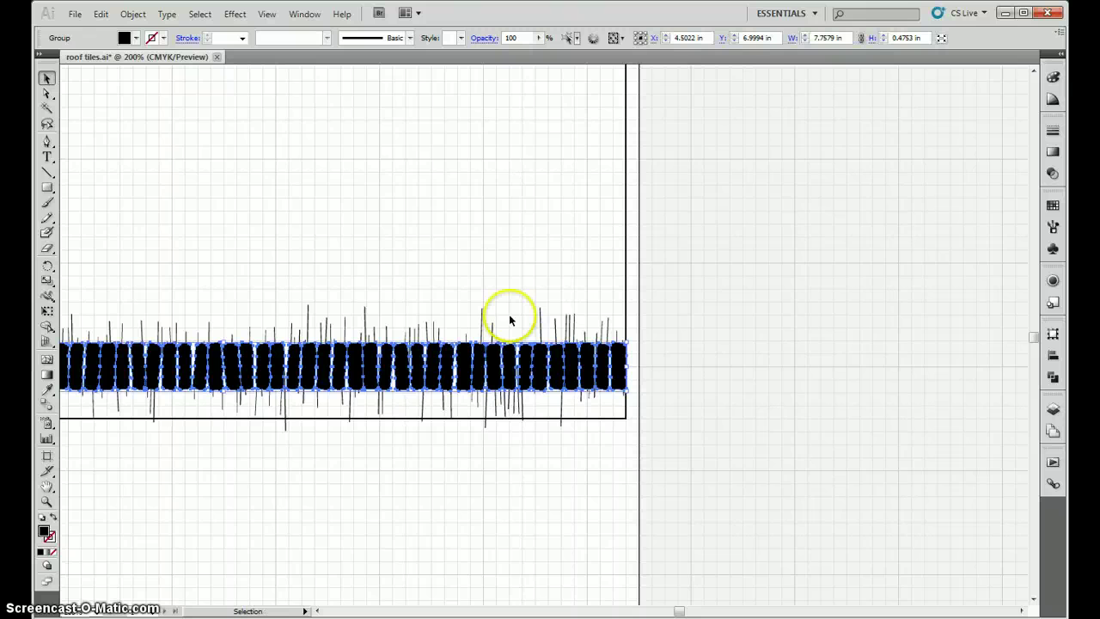
left_click(591, 379, "ctrl+alt")
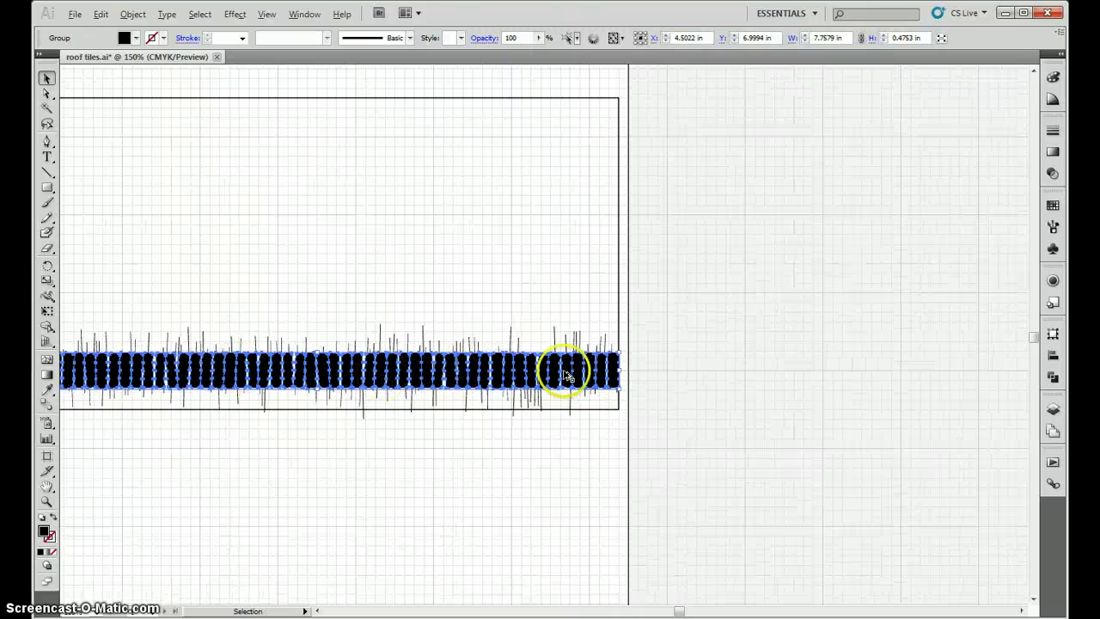
left_click(567, 376, "ctrl+alt")
left_click(324, 376, "ctrl")
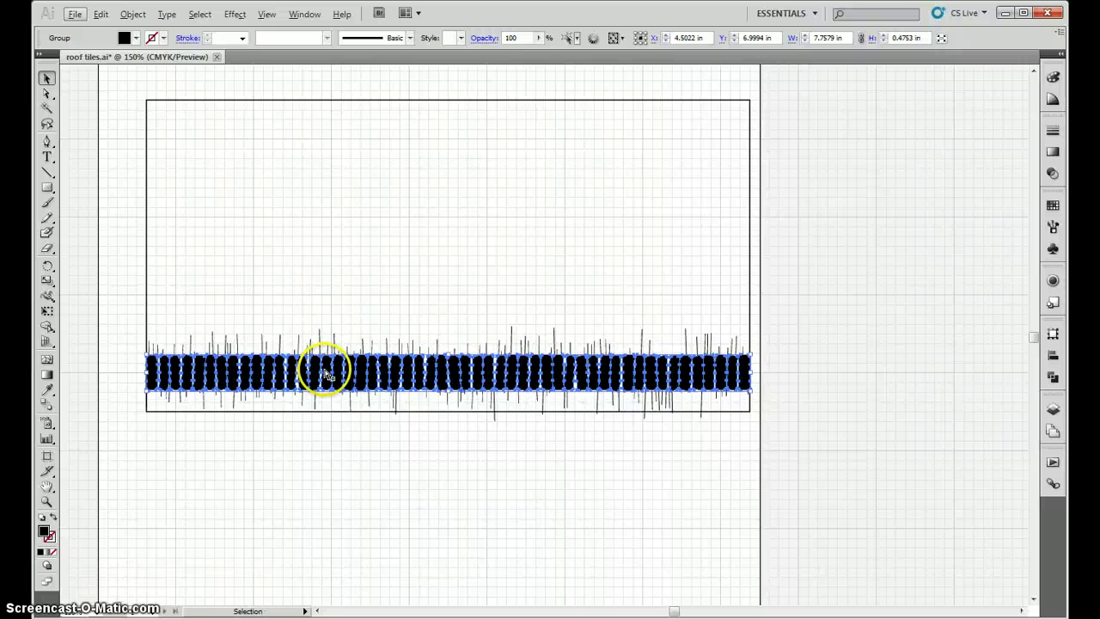
left_click(341, 454)
left_click(327, 378)
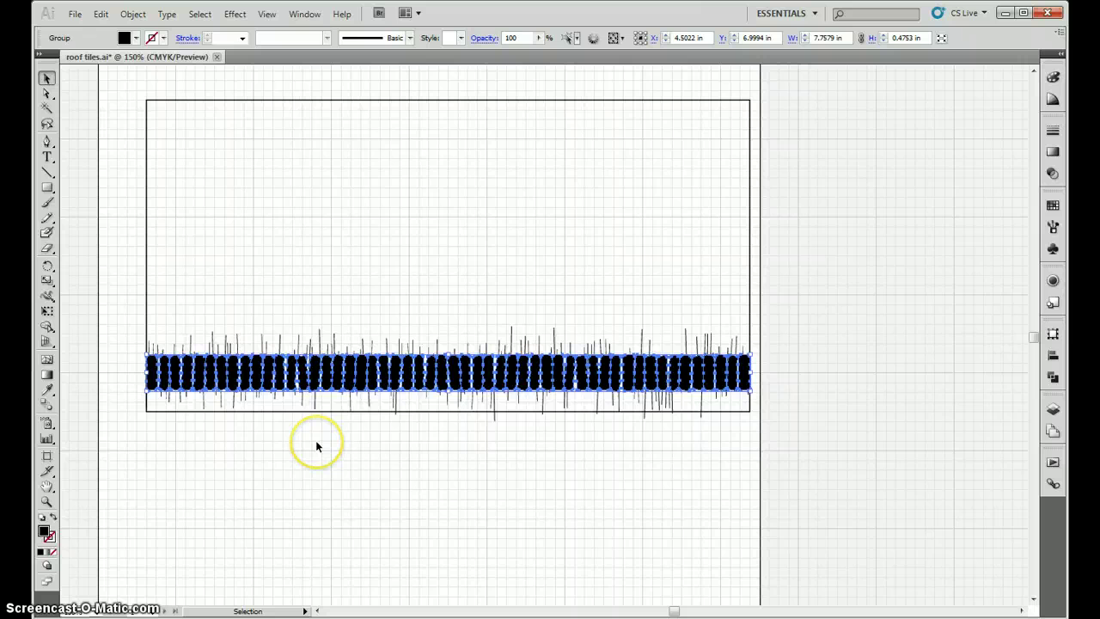
key("ctrl")
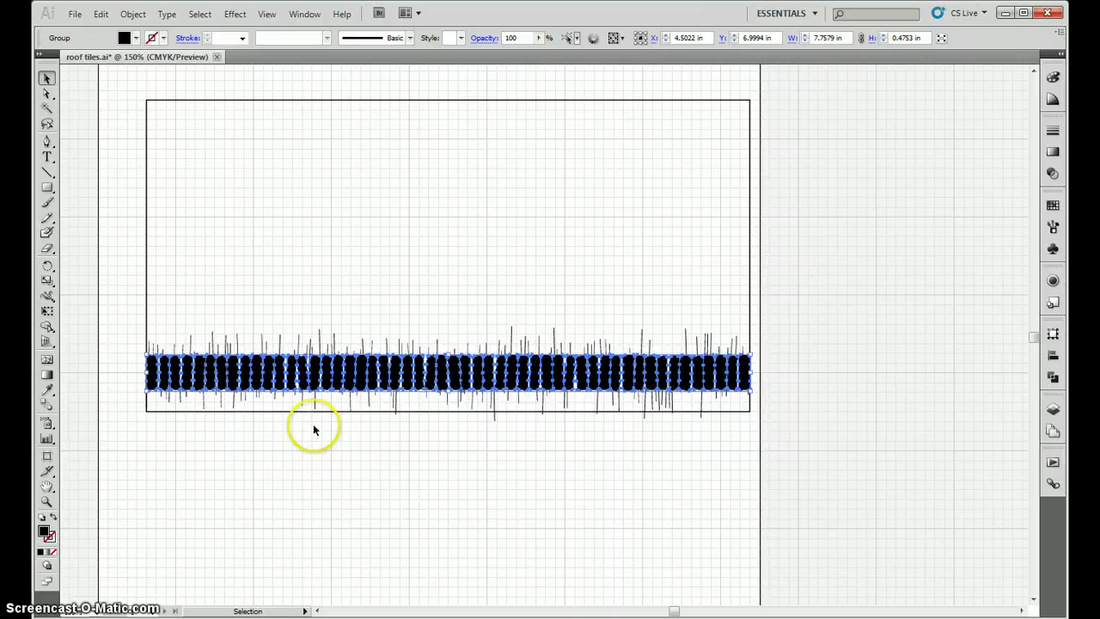
double_click(269, 378)
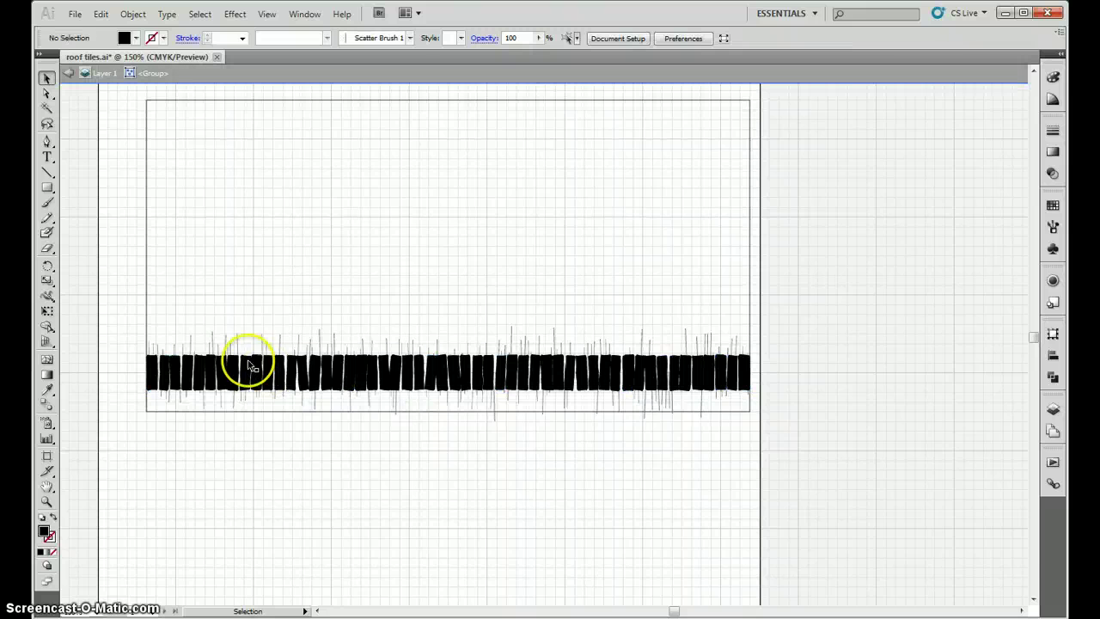
Draw a horizontal line through the tile strip and give it a black stroke
left_click(48, 172)
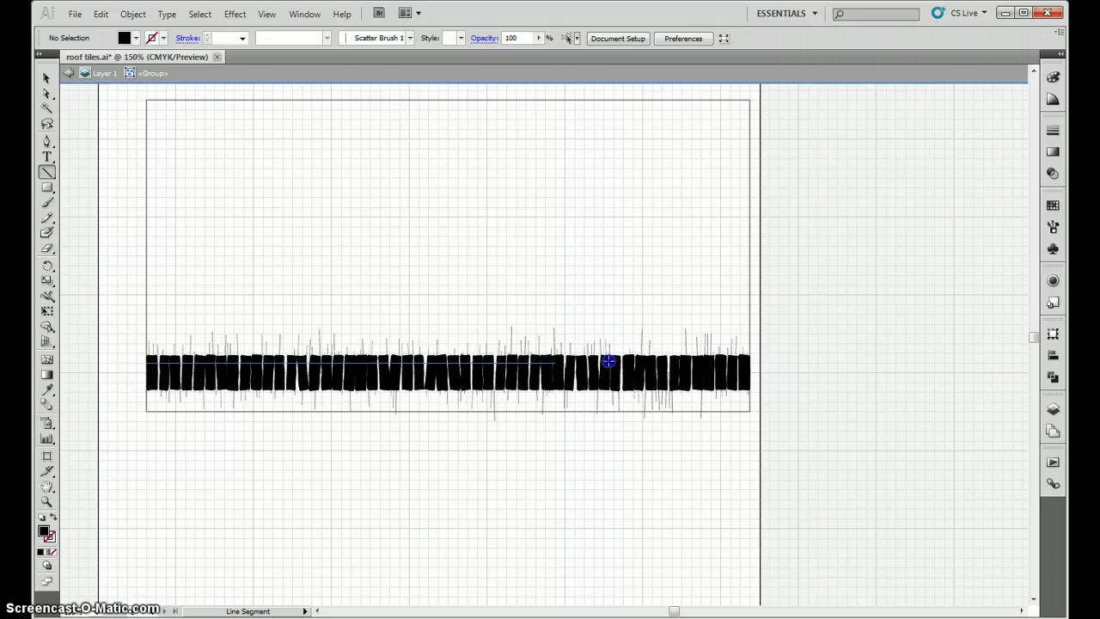
left_click_drag(749, 363, 750, 363)
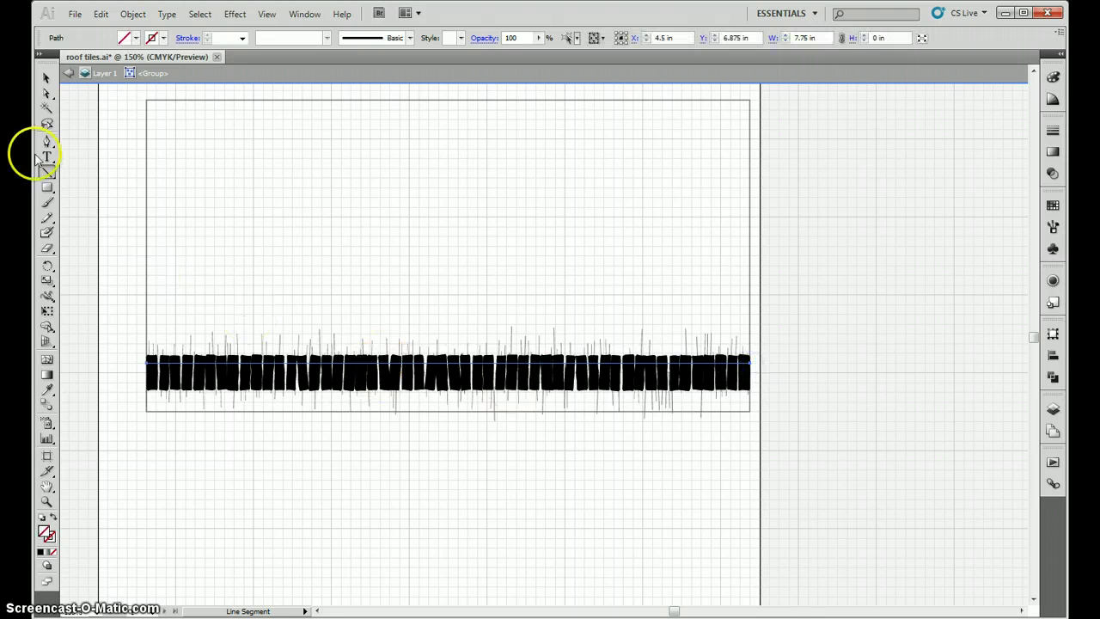
left_click(47, 79)
left_click(164, 38)
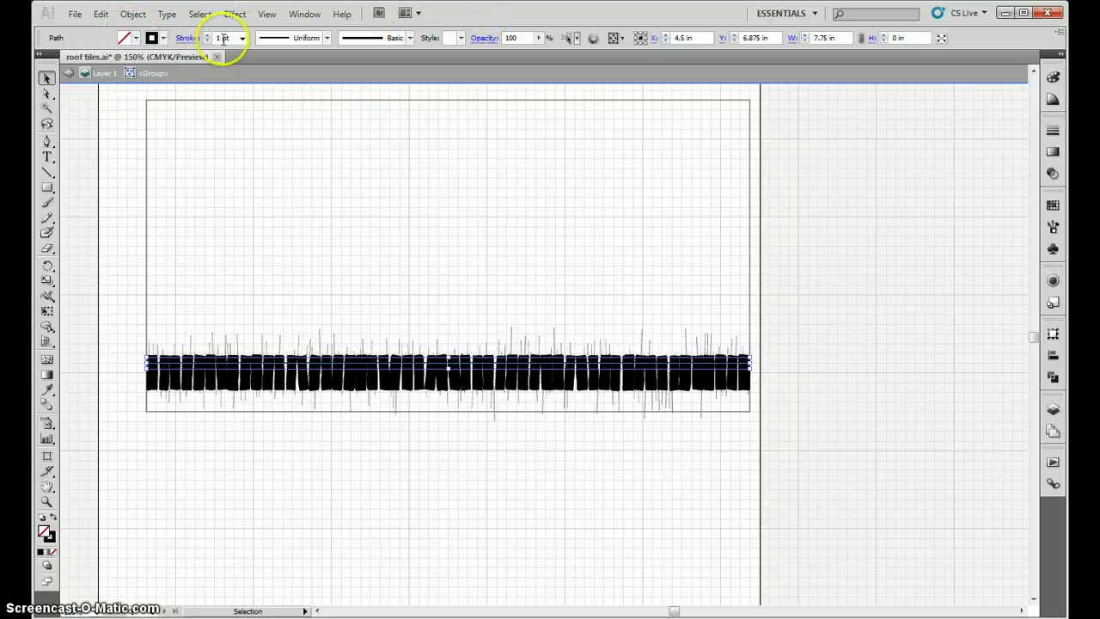
Expand the line's stroke into a filled black shape and deselect it
left_click(128, 15)
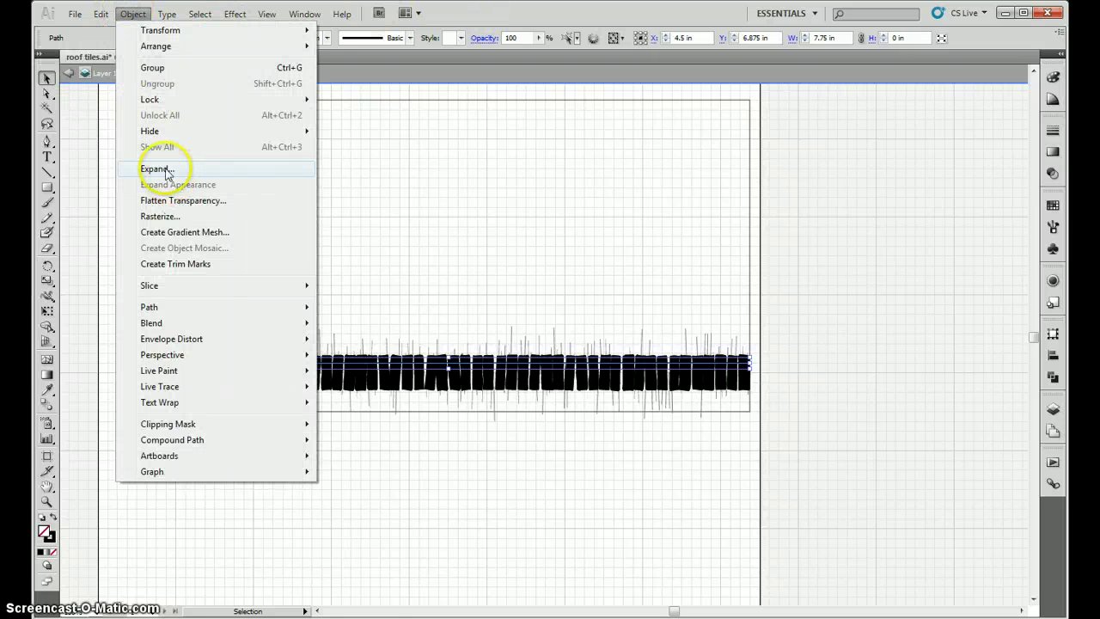
left_click(163, 168)
left_click(620, 264)
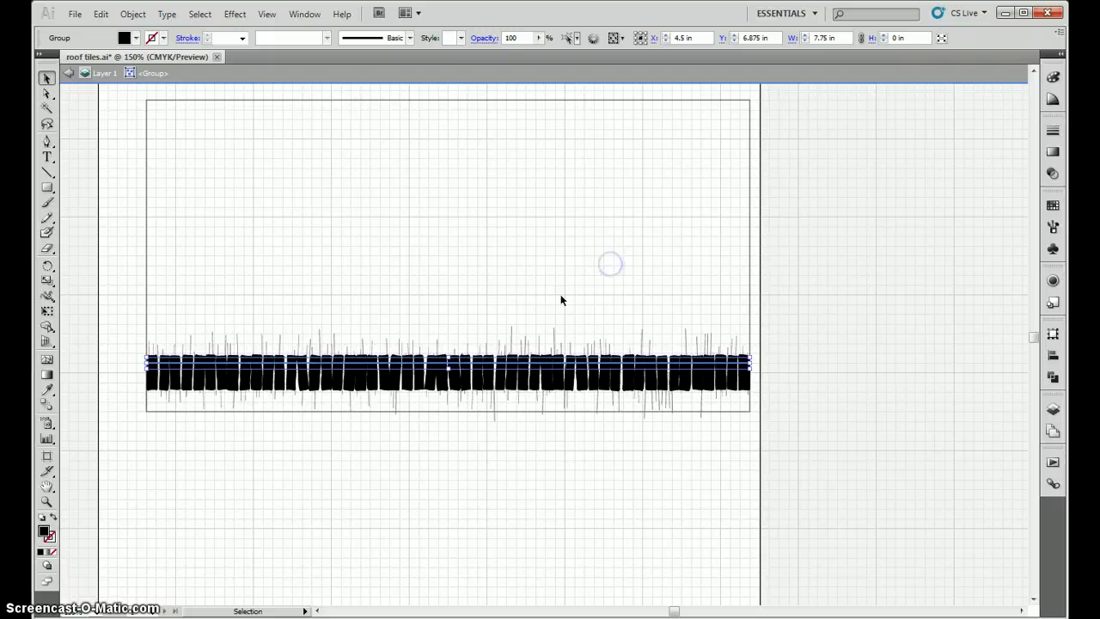
scroll(255, 367, "up", 4)
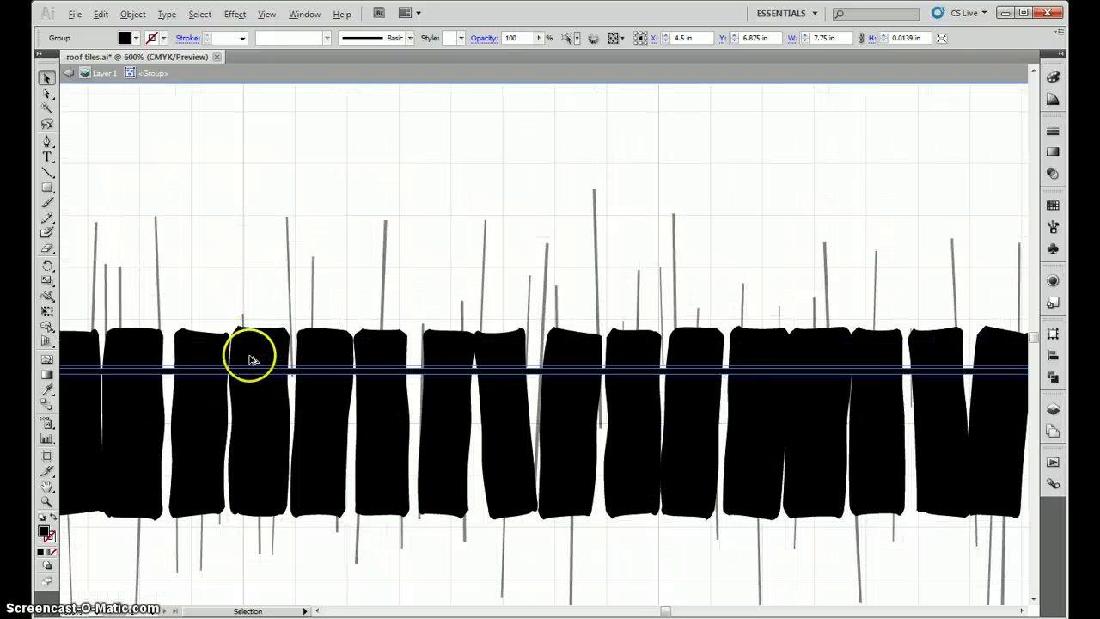
scroll(258, 363, "down", 3)
left_click(108, 277)
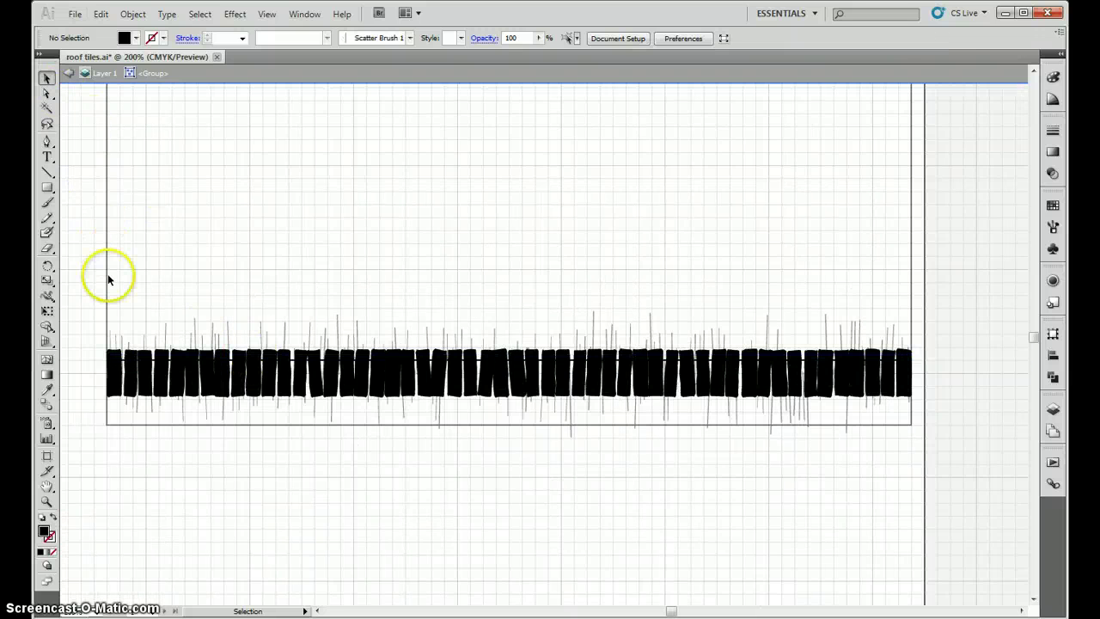
Select all tiles with the horizontal line and combine them using Pathfinder
left_click_drag(97, 338, 925, 406)
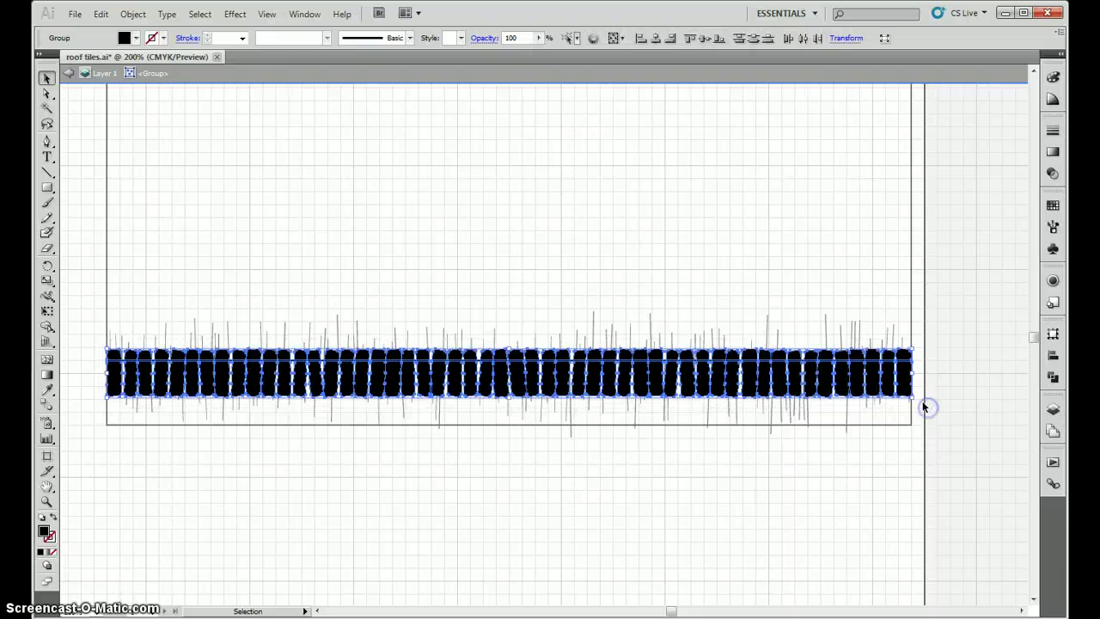
left_click(1052, 378)
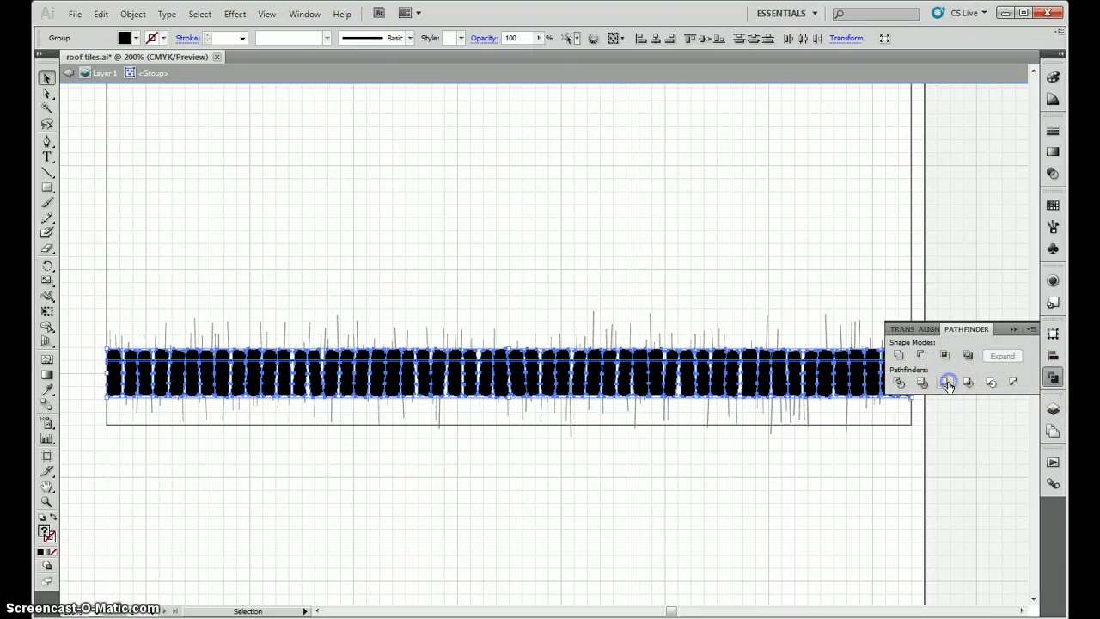
left_click(946, 382)
scroll(785, 361, "up", 5)
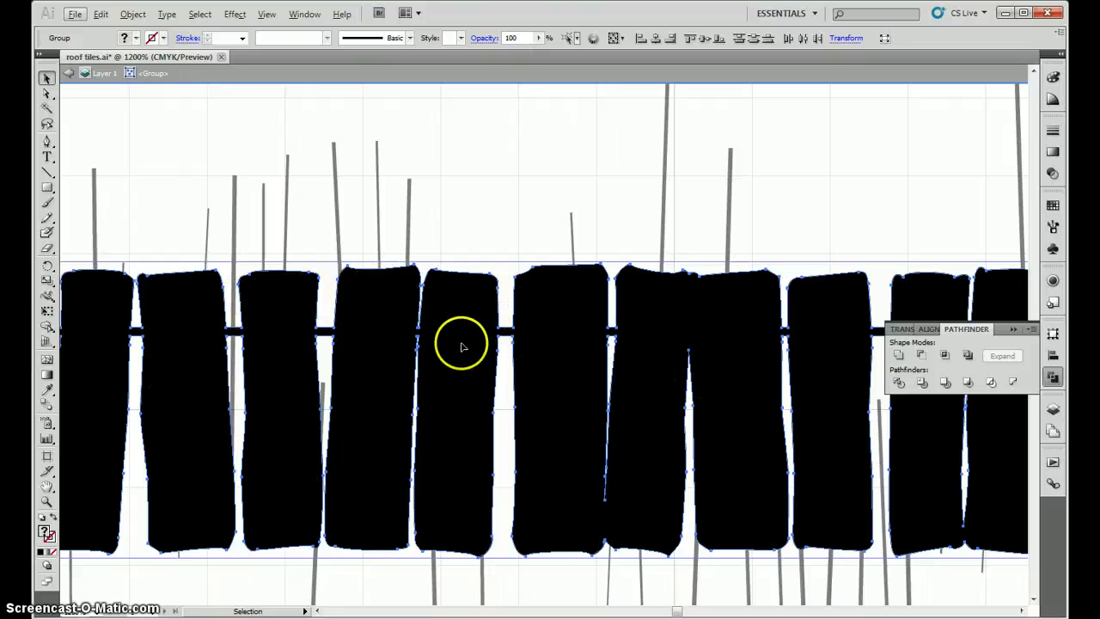
scroll(673, 386, "down", 6)
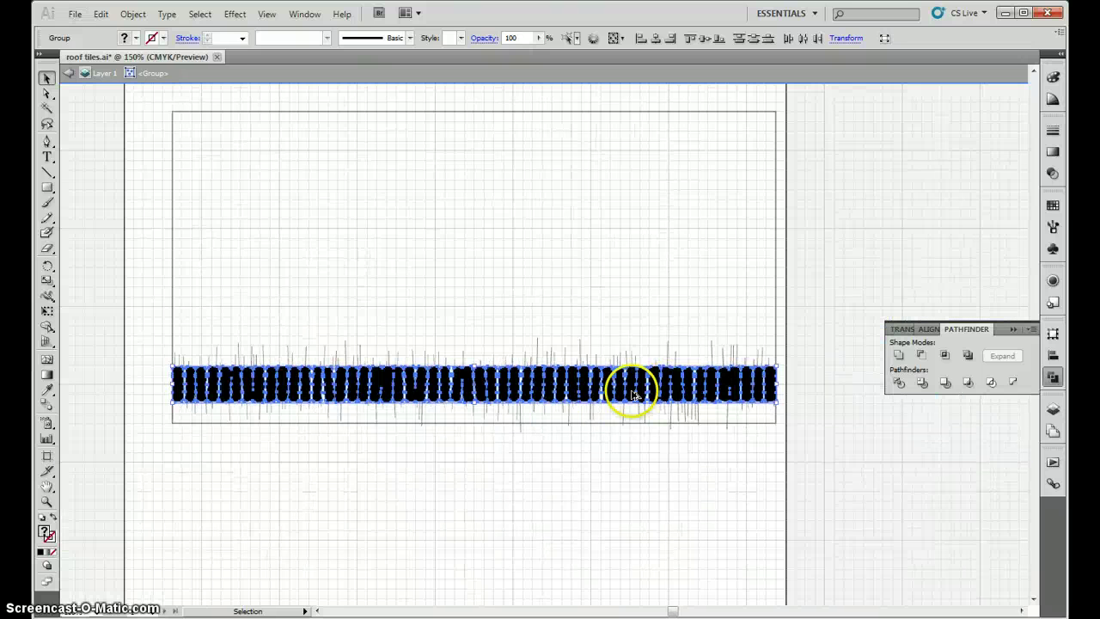
Exit isolation, select the tile group plus vertical stroke lines, and apply Pathfinder Crop
double_click(530, 454)
left_click(518, 388)
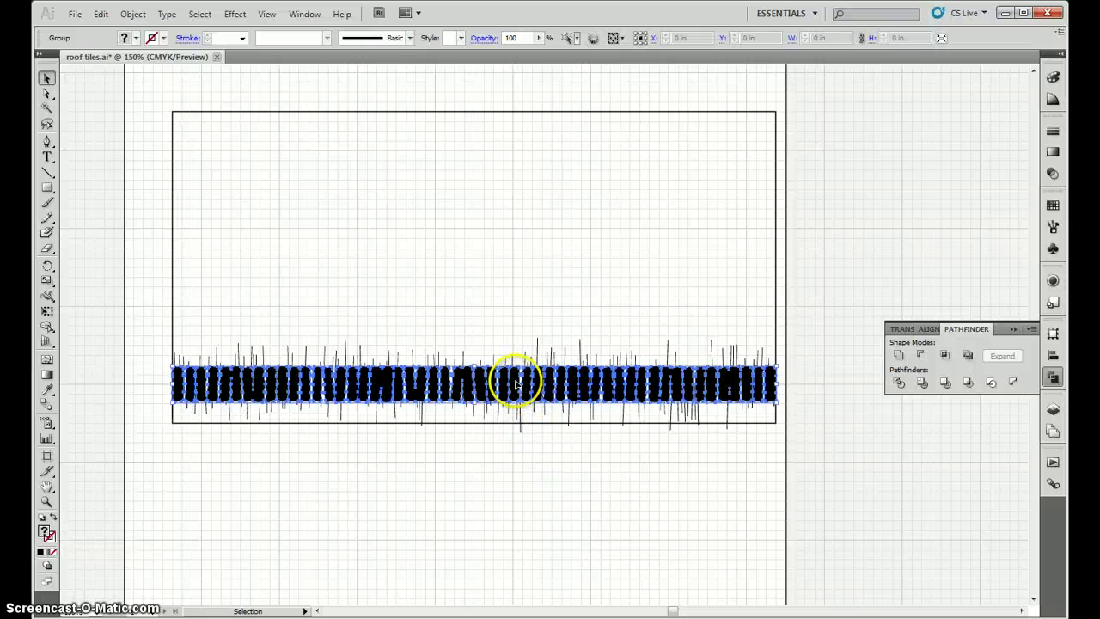
left_click(513, 363, "shift")
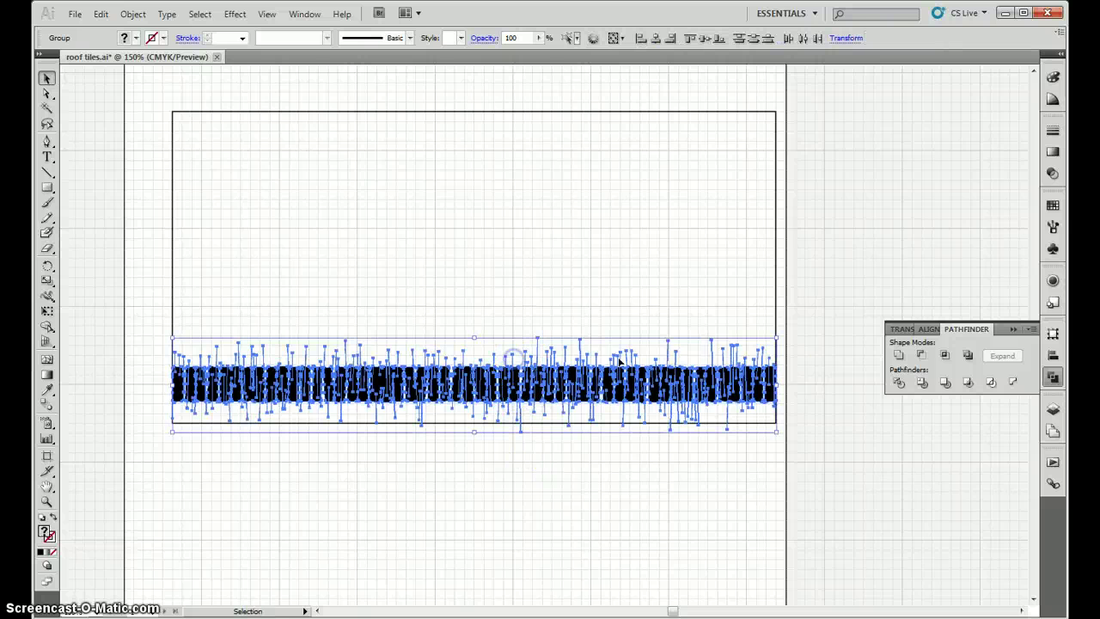
left_click(972, 386)
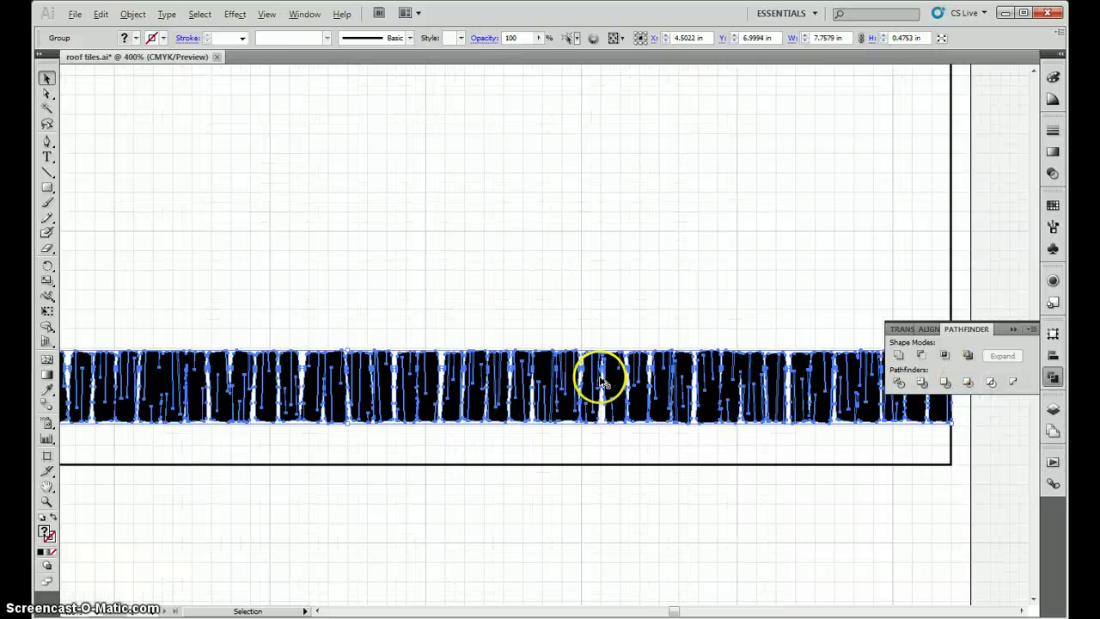
scroll(602, 391, "up", 4)
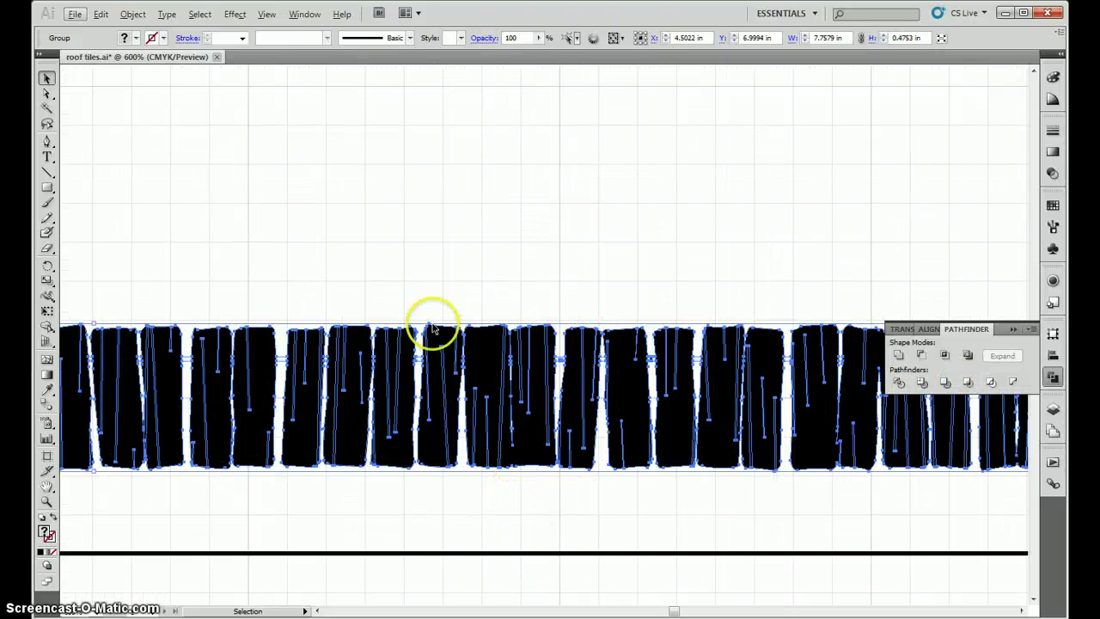
left_click(453, 494)
left_click(479, 382)
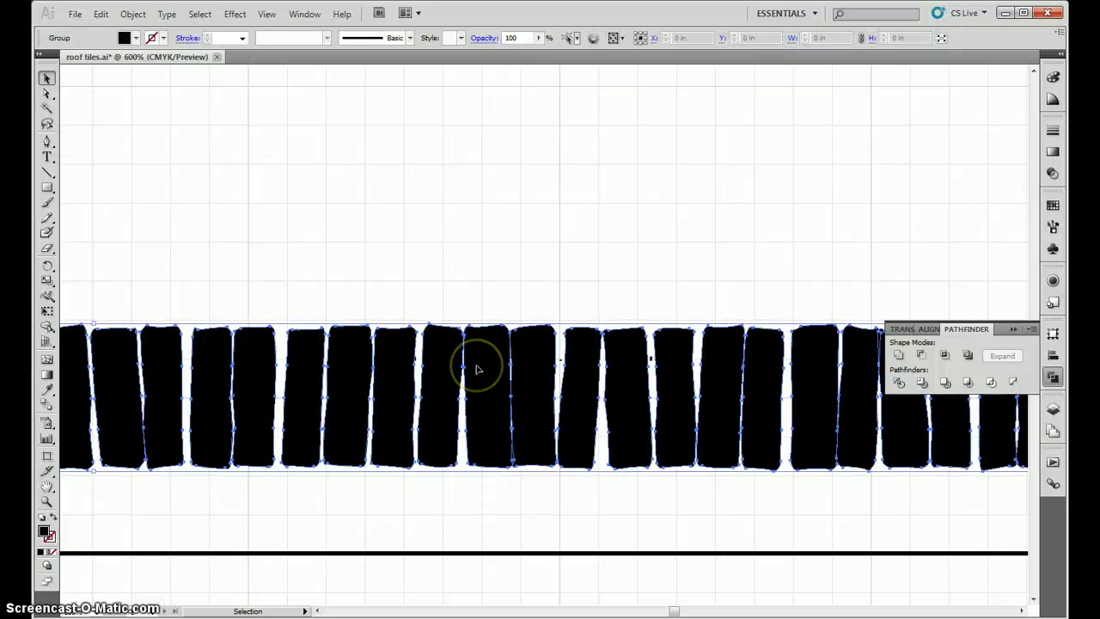
left_click(136, 39)
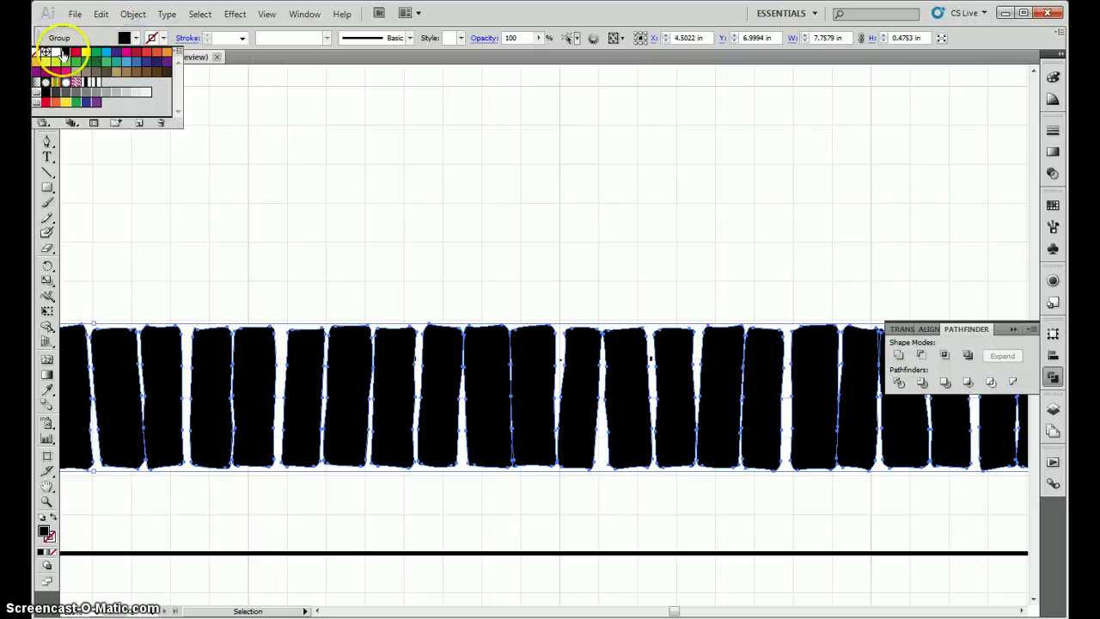
left_click(55, 52)
left_click(137, 38)
left_click(164, 38)
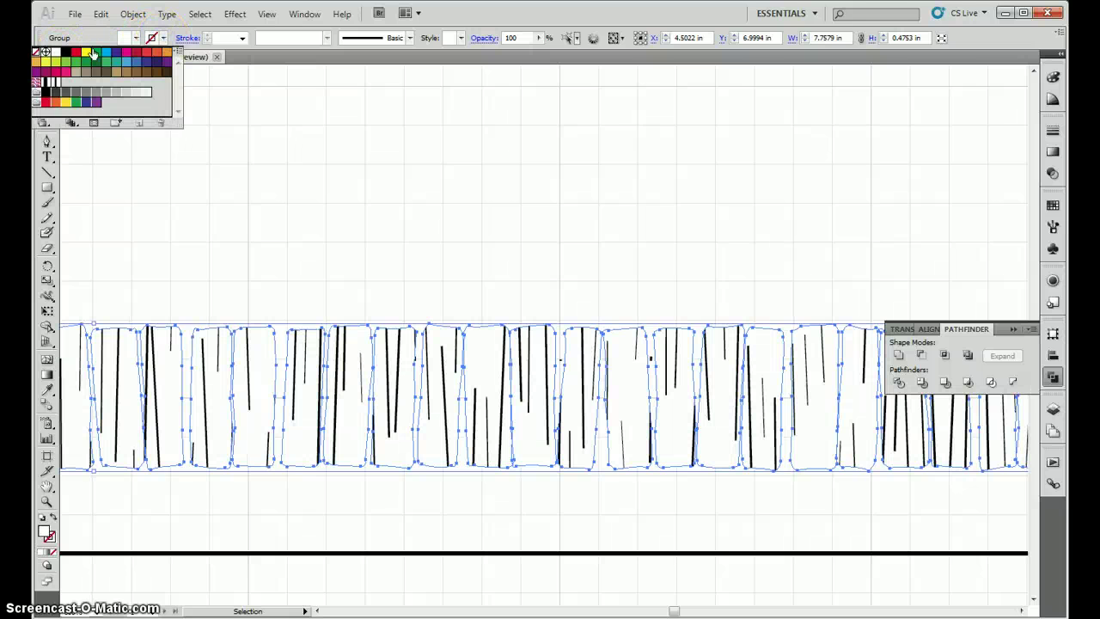
left_click(67, 54)
left_click(221, 38)
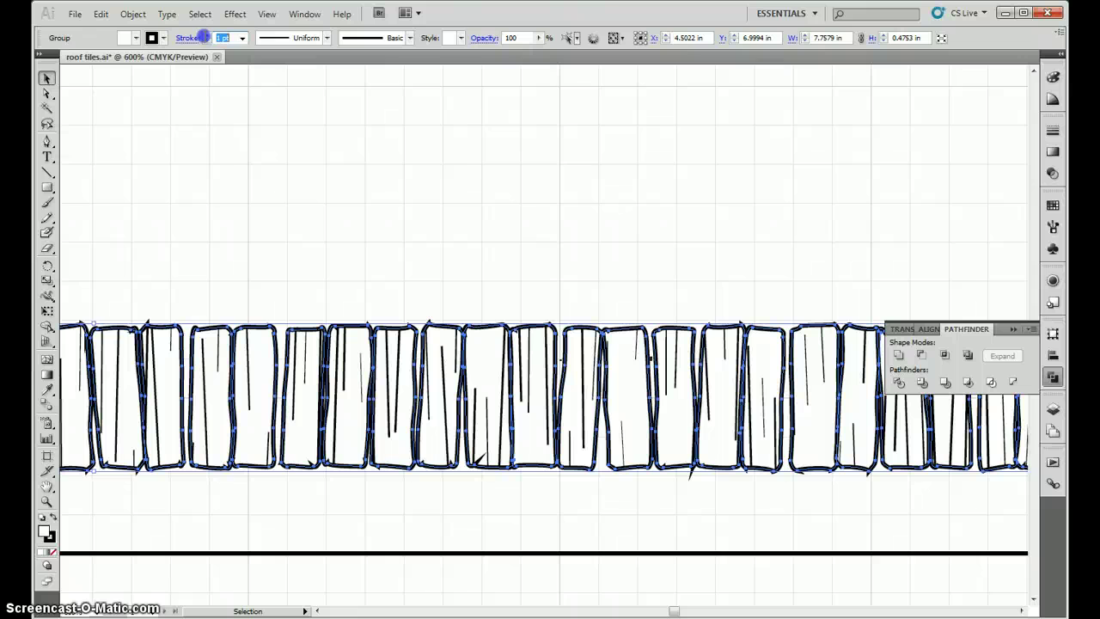
type(".5")
key("Return")
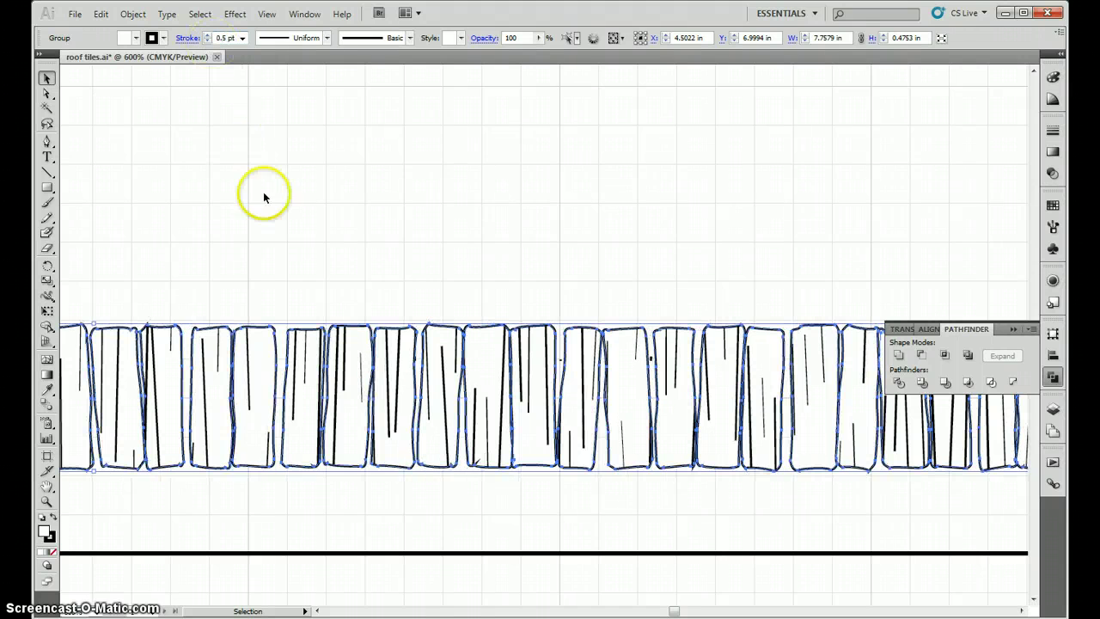
left_click(227, 126)
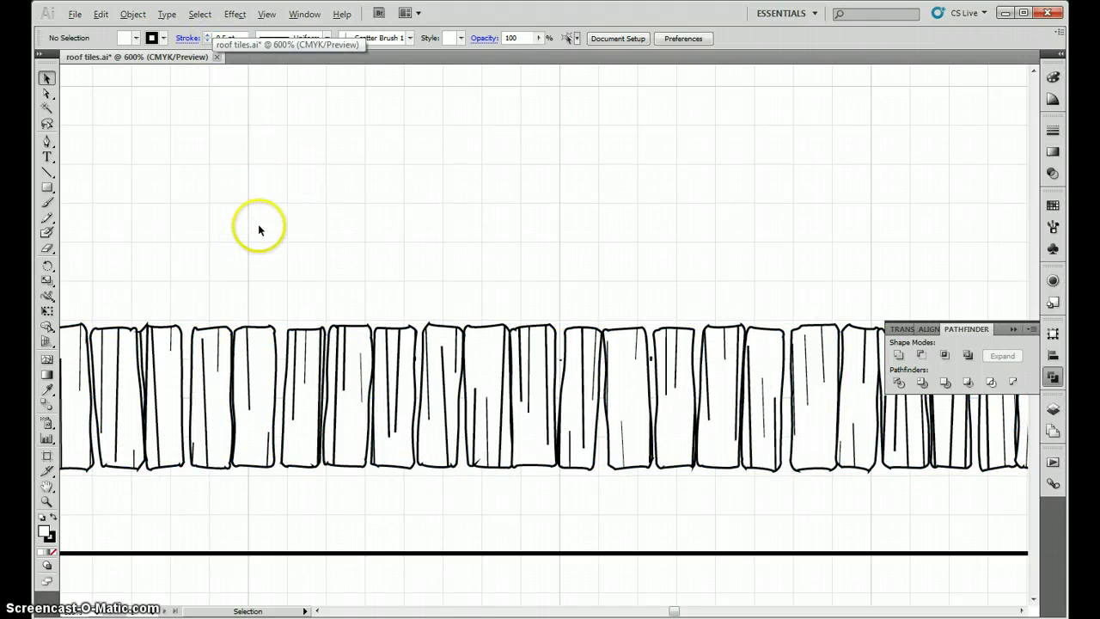
scroll(398, 300, "down", 4)
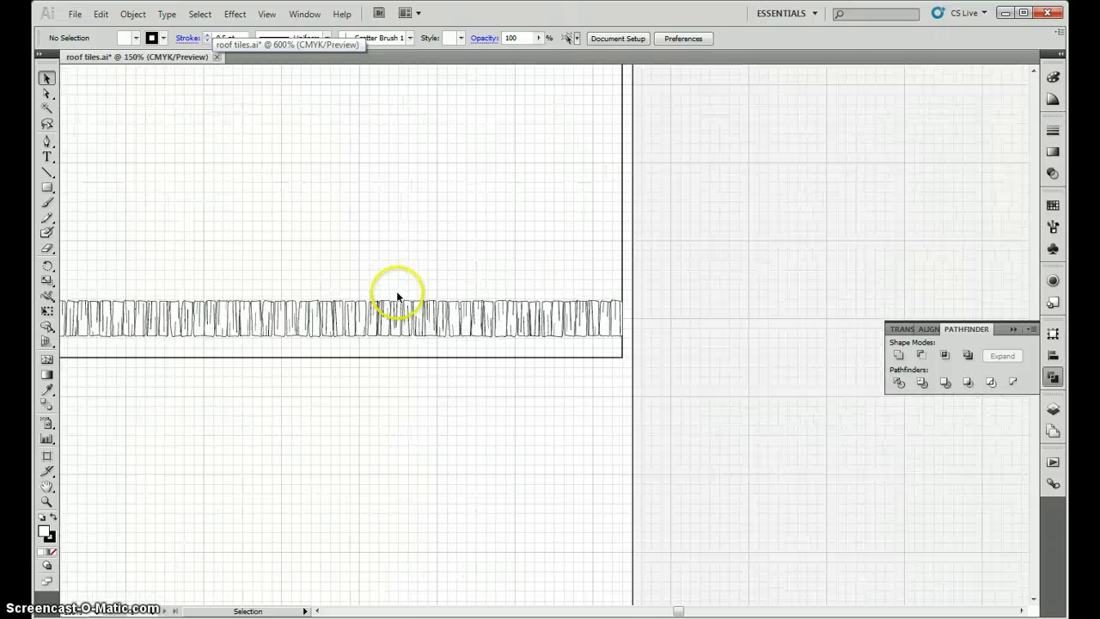
scroll(454, 300, "up", 3)
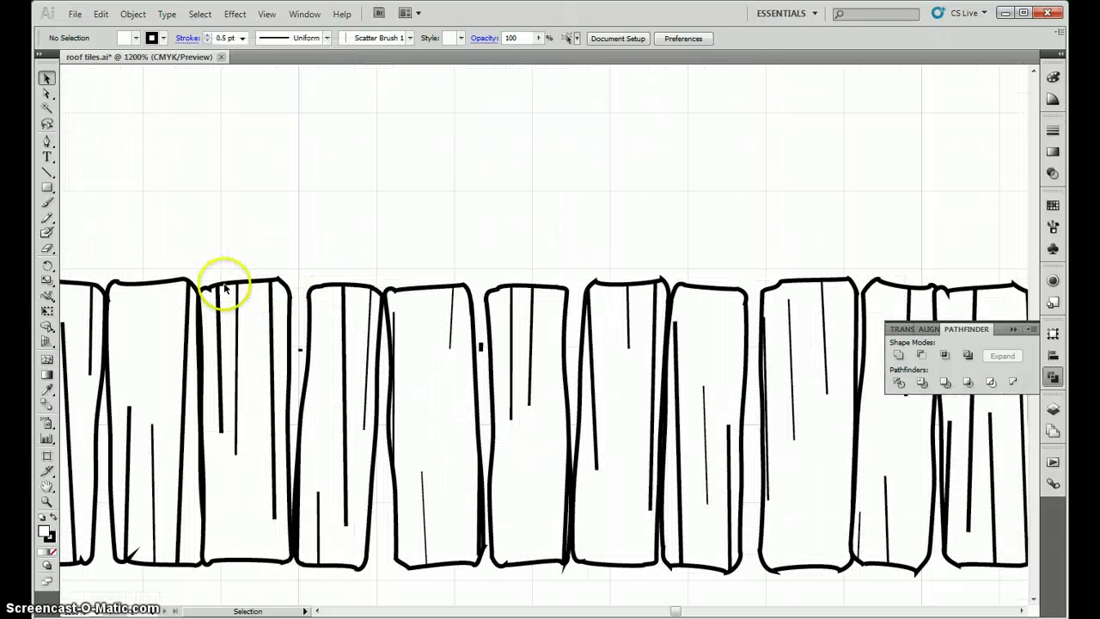
Open the Stroke panel and enter the tile group to edit its outlines
left_click(617, 286)
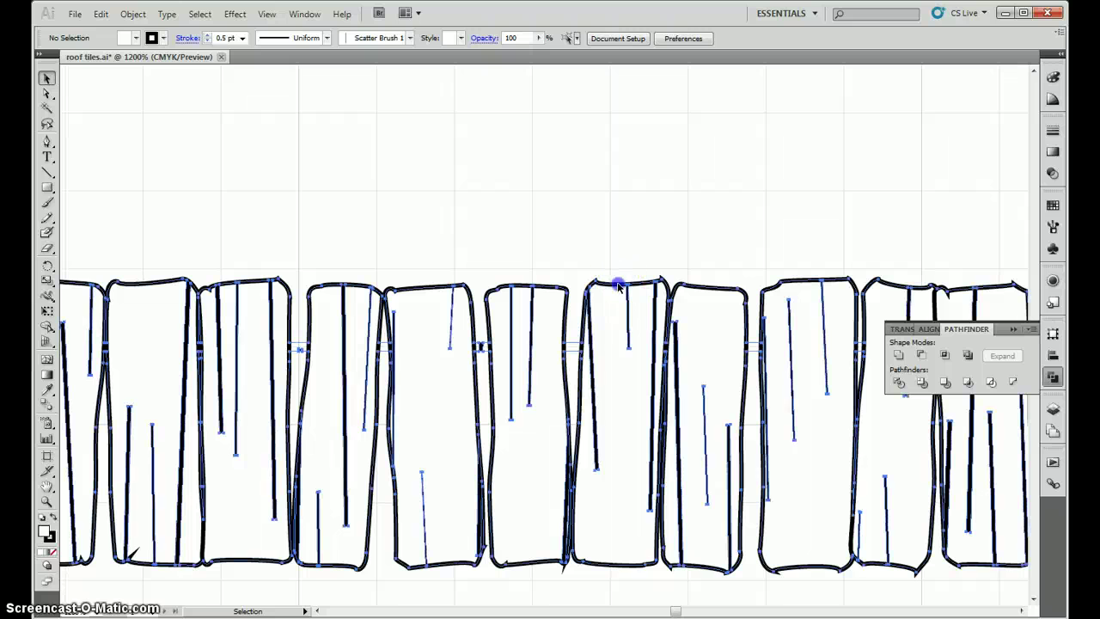
left_click(1052, 130)
left_click(796, 216)
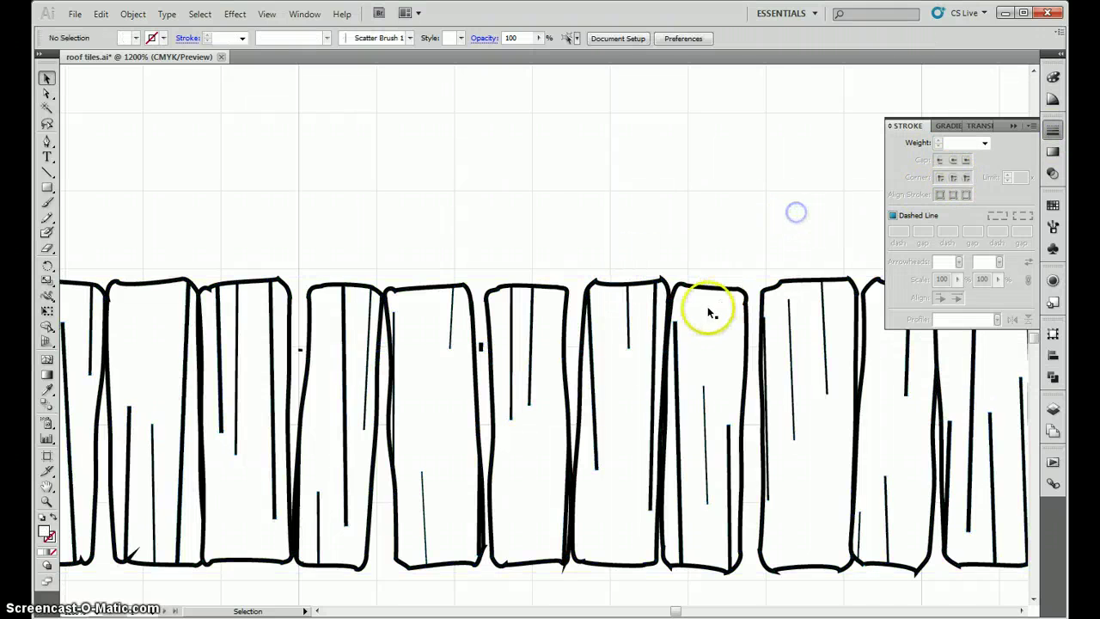
double_click(704, 310)
left_click(707, 291)
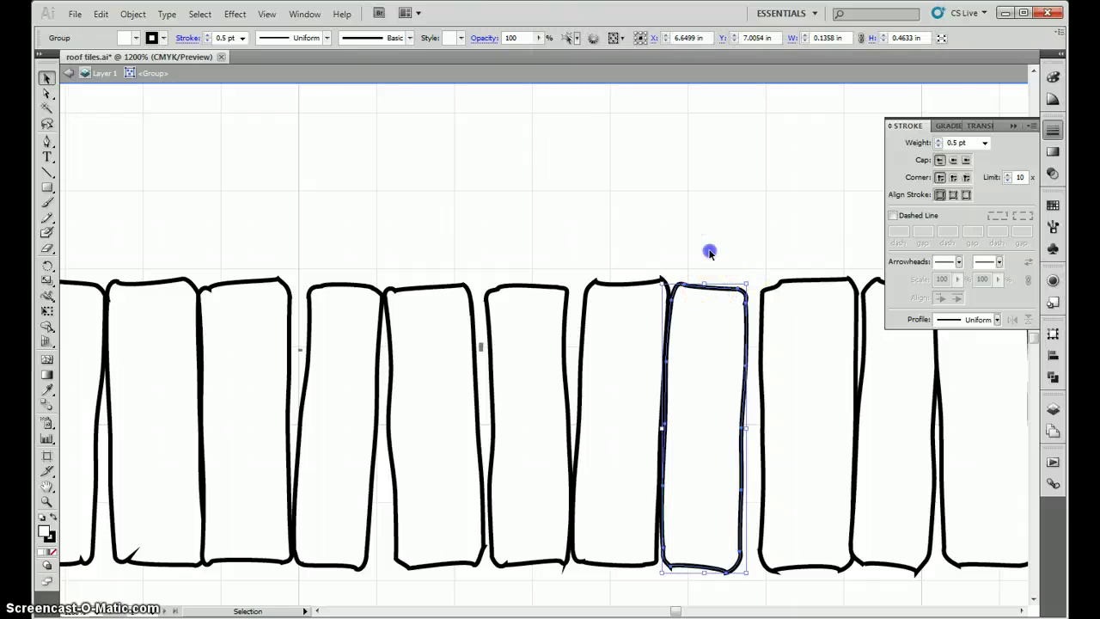
left_click(710, 250)
scroll(544, 278, "down", 1)
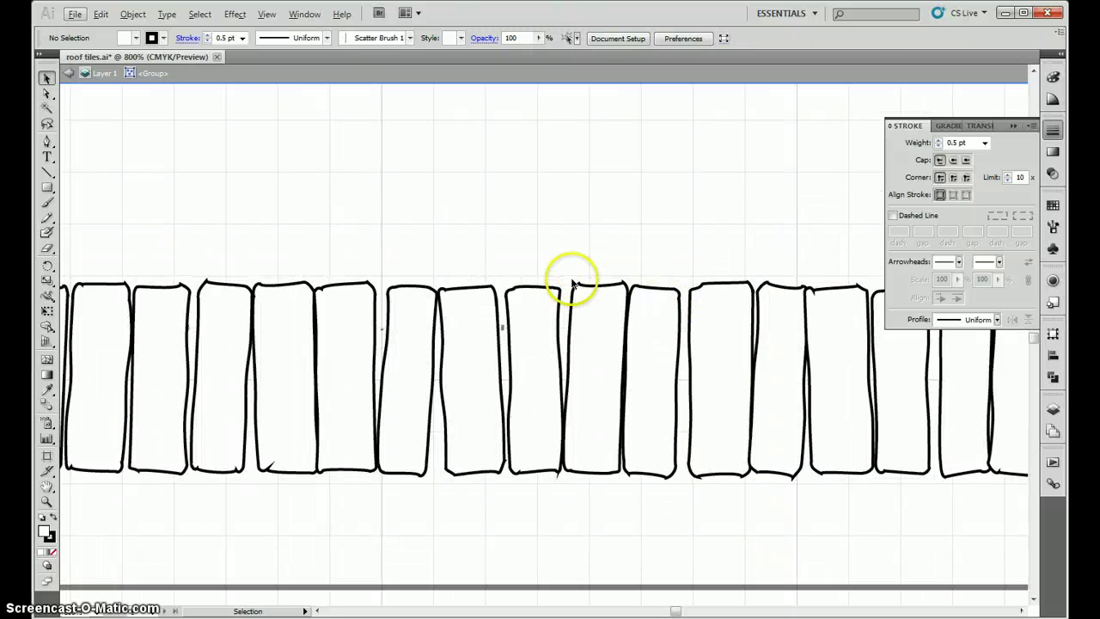
Select every tile outline, set the corners to Round Join, and exit the group
left_click(581, 285)
scroll(527, 270, "down", 5)
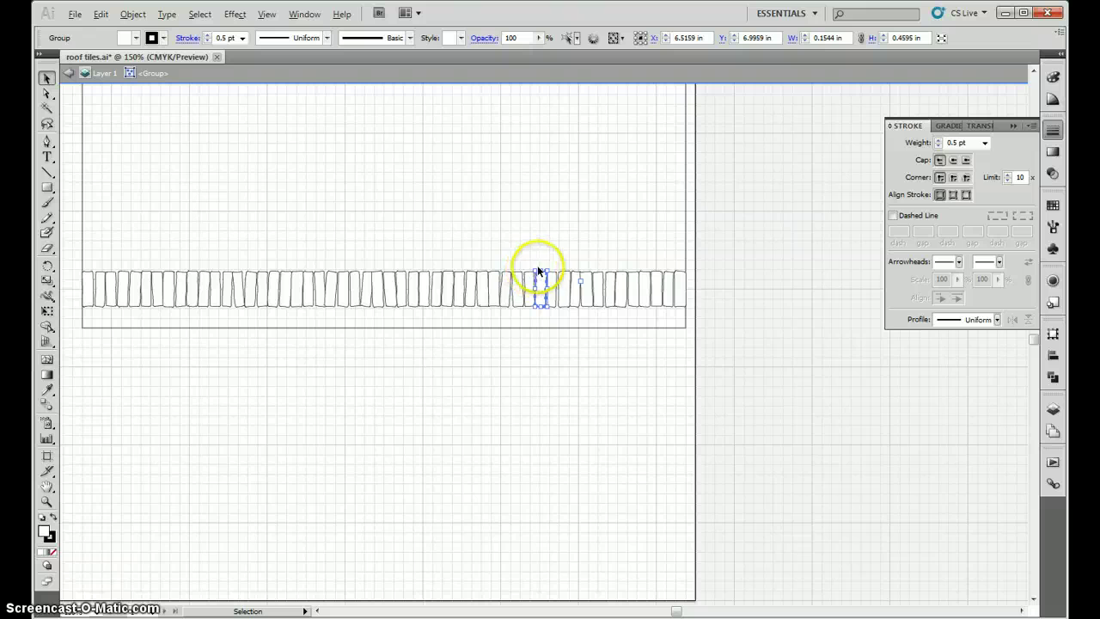
left_click_drag(499, 305, 210, 316)
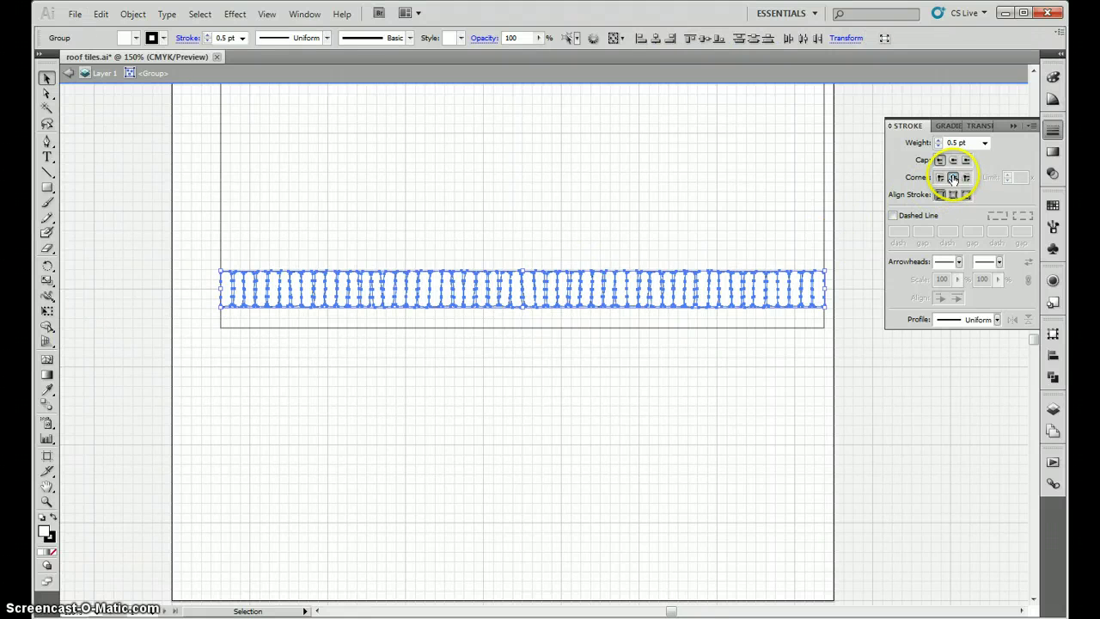
left_click(764, 234)
scroll(727, 270, "up", 7)
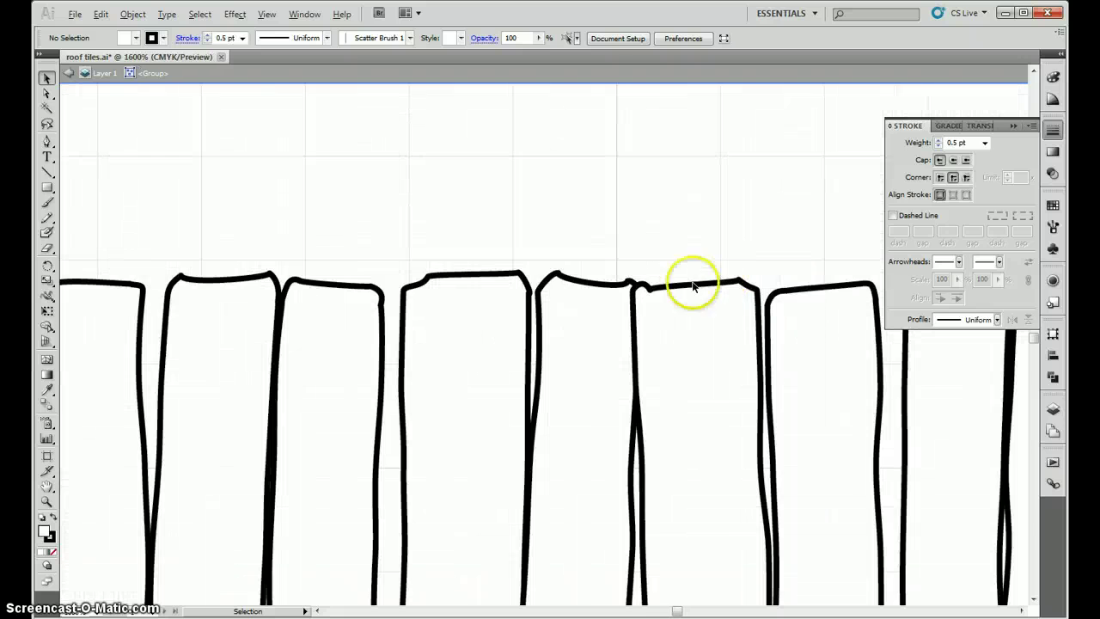
scroll(739, 249, "down", 5)
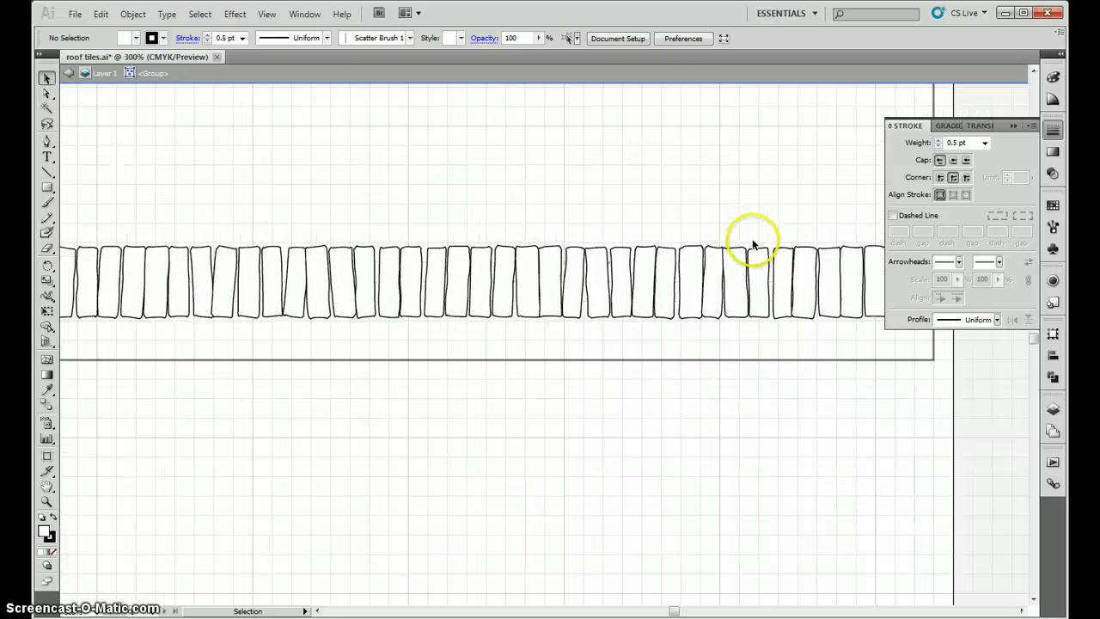
double_click(586, 402)
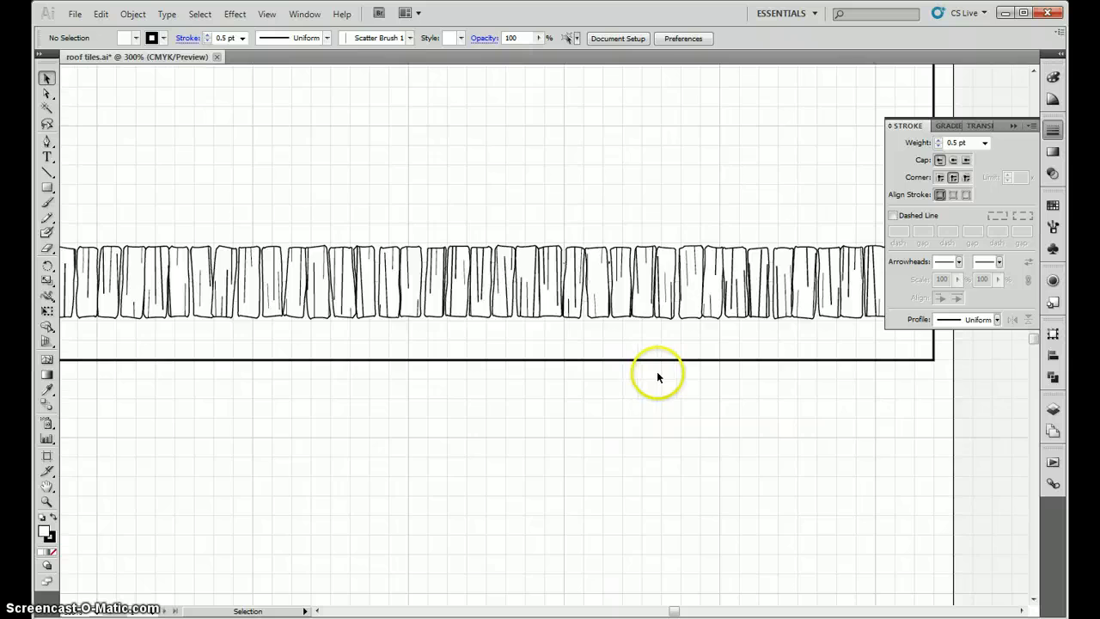
scroll(657, 374, "down", 2)
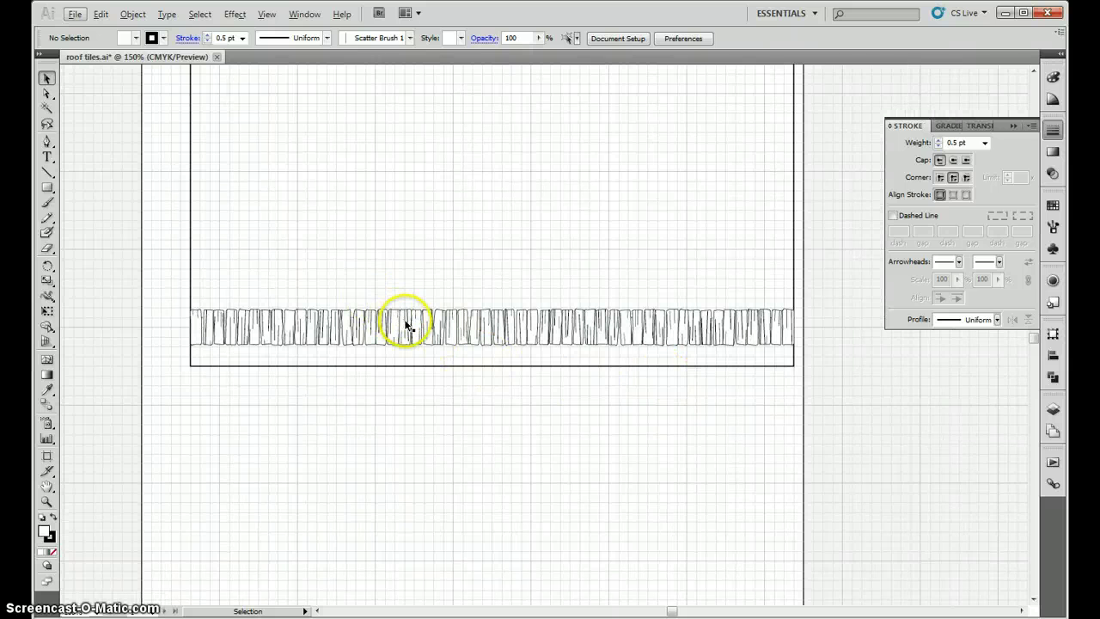
Drag the tile row straight down to the artboard bottom edge, at Y 7.2623 in
left_click_drag(407, 325, 409, 279)
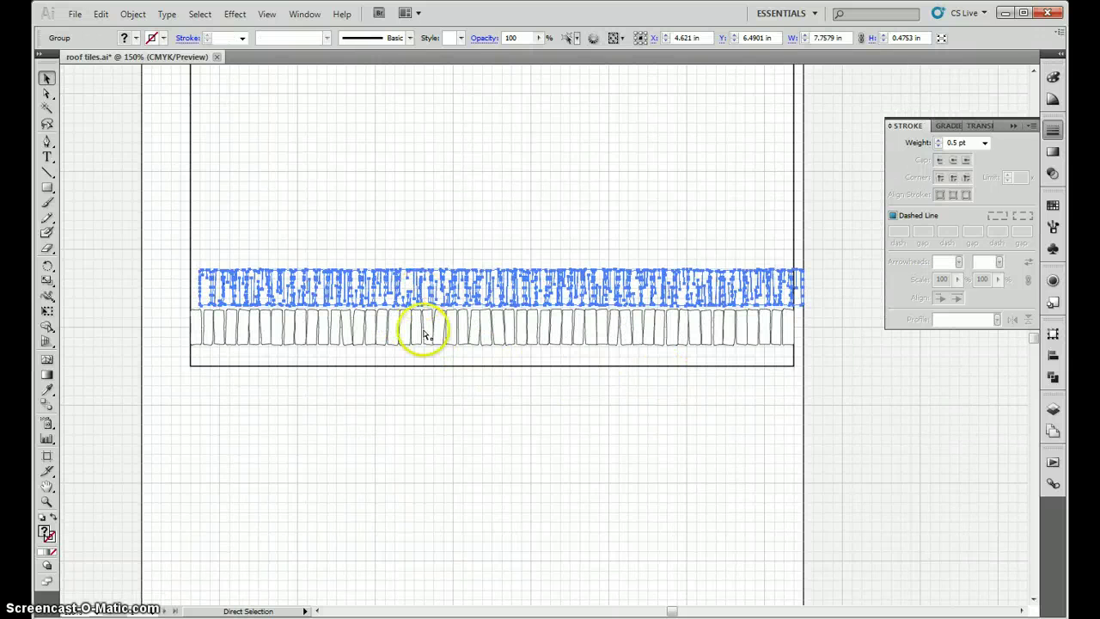
left_click_drag(426, 334, 398, 344)
left_click(351, 425)
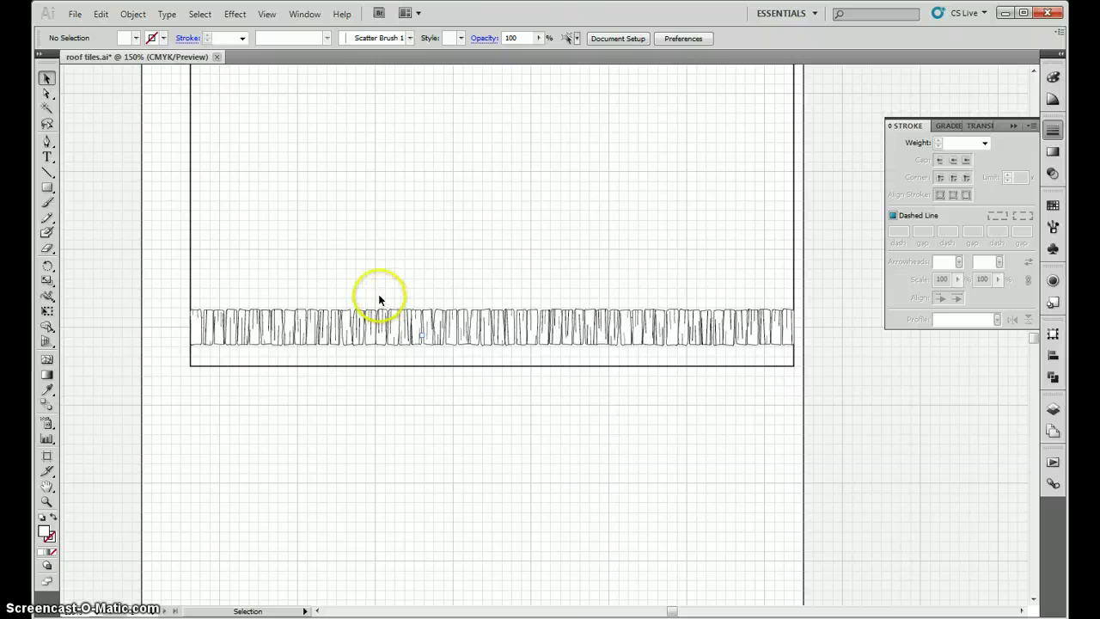
left_click(392, 345)
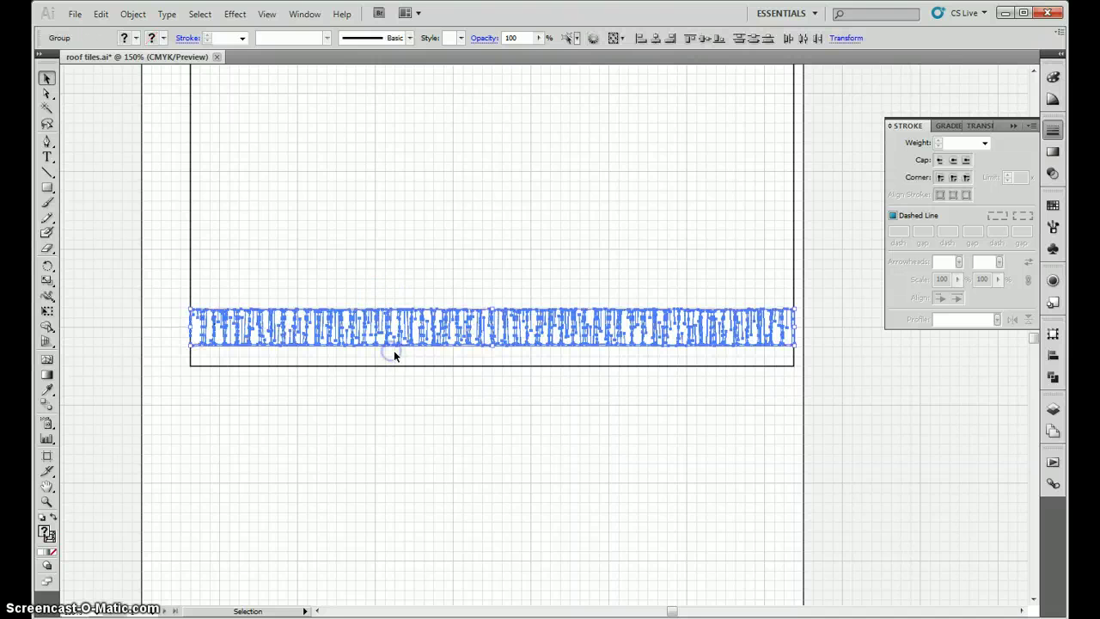
left_click(378, 397)
scroll(172, 349, "up", 4)
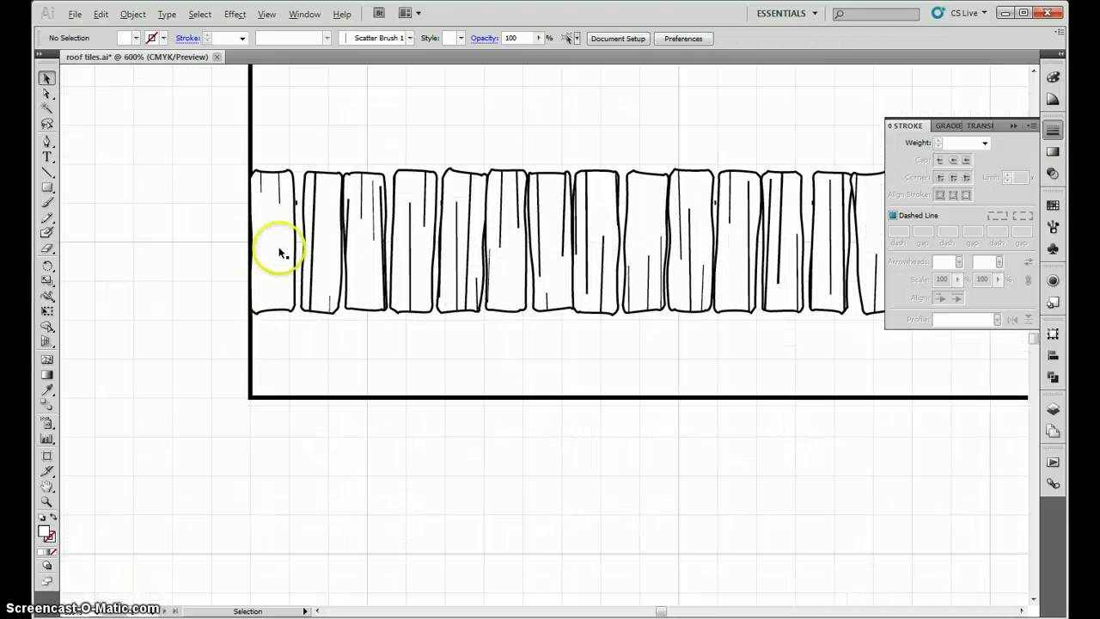
left_click_drag(279, 251, 278, 327)
scroll(169, 368, "down", 4)
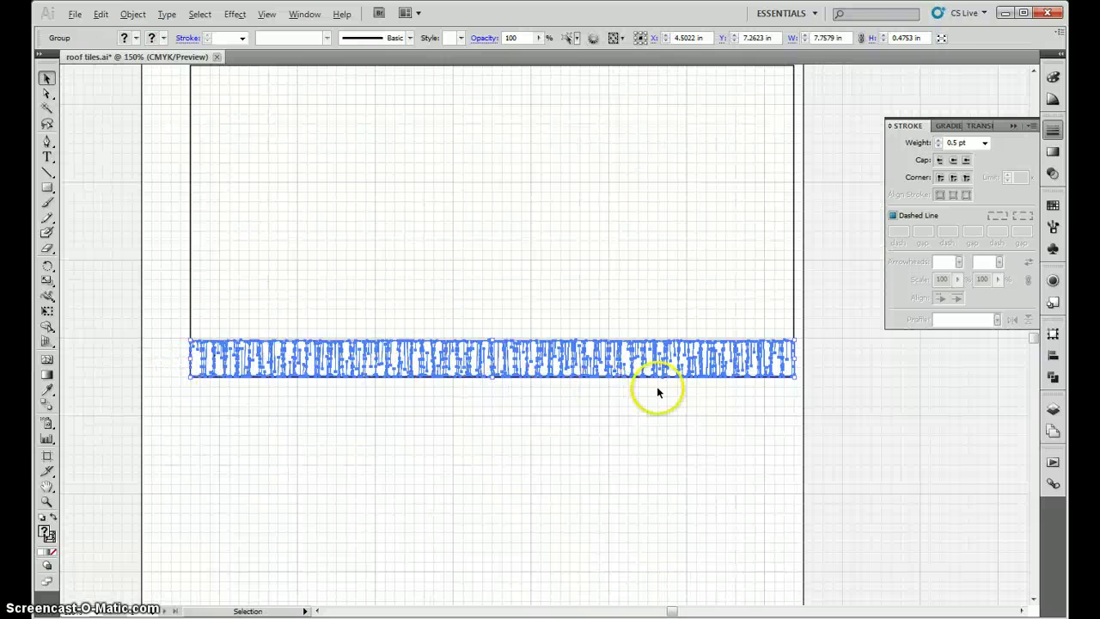
scroll(657, 392, "up", 5)
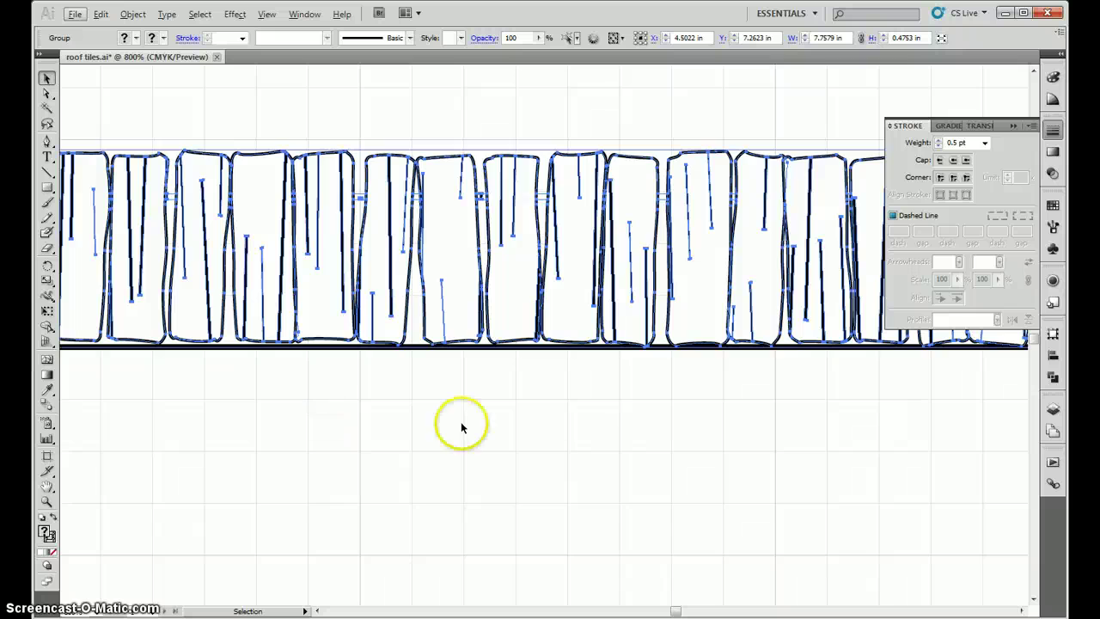
scroll(627, 434, "down", 5)
left_click(514, 445)
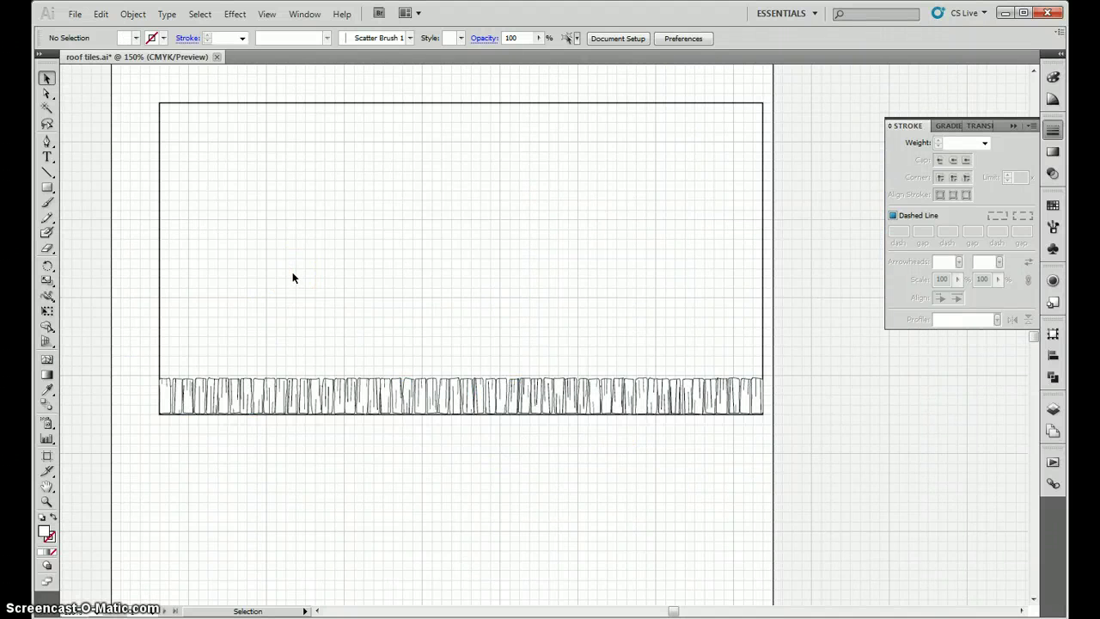
Draw a horizontal line across the artboard width and apply the tile art brush to it
left_click(47, 172)
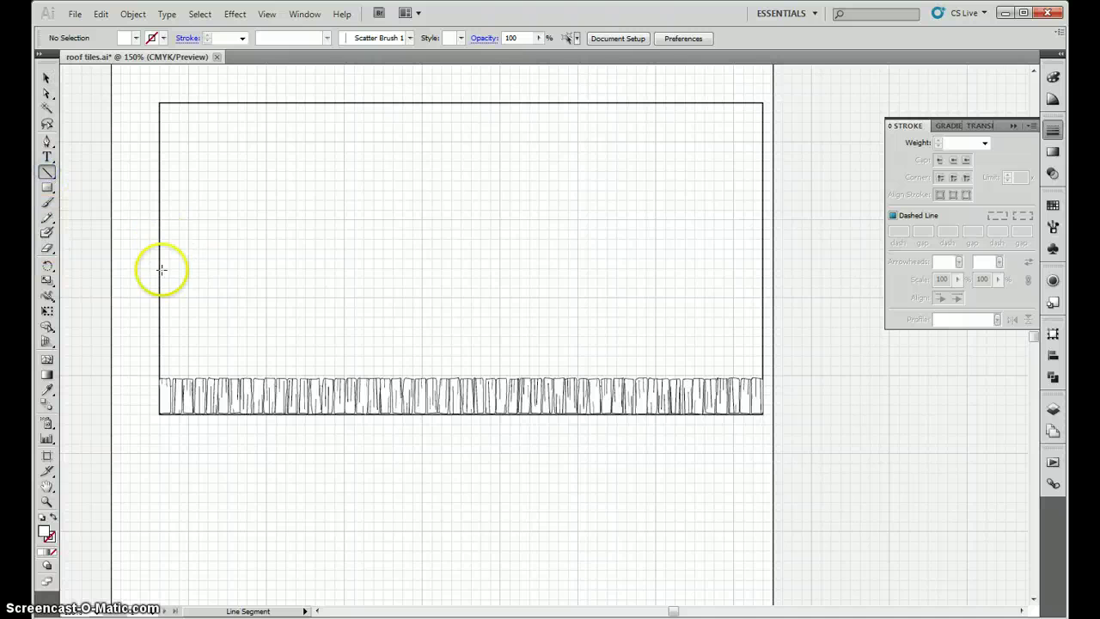
left_click_drag(160, 297, 761, 297)
left_click(47, 78)
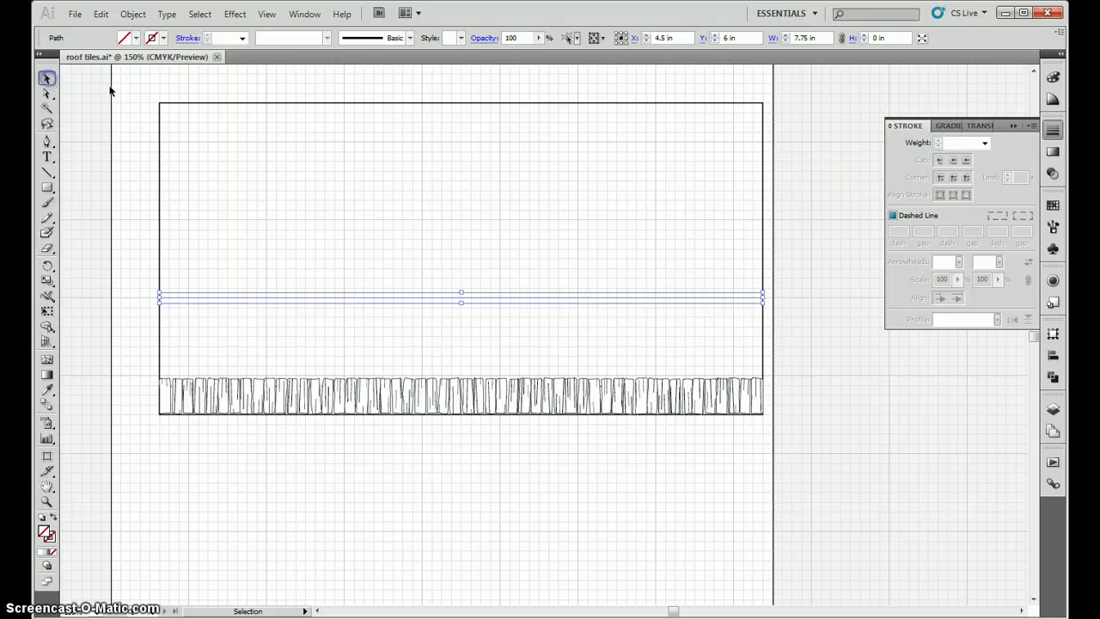
left_click(1053, 227)
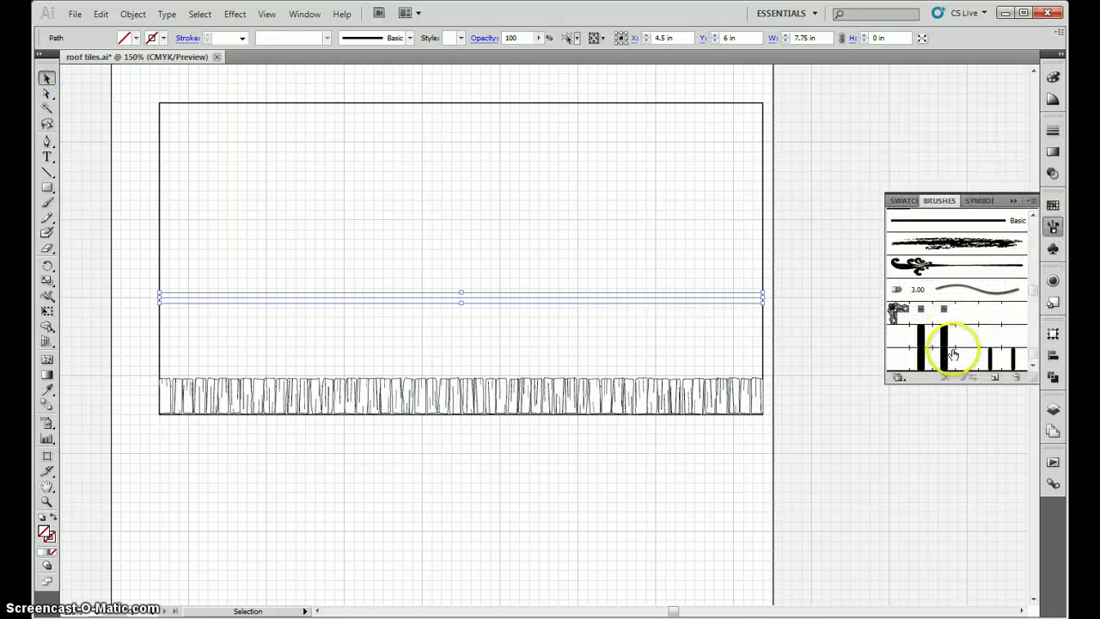
left_click(934, 357)
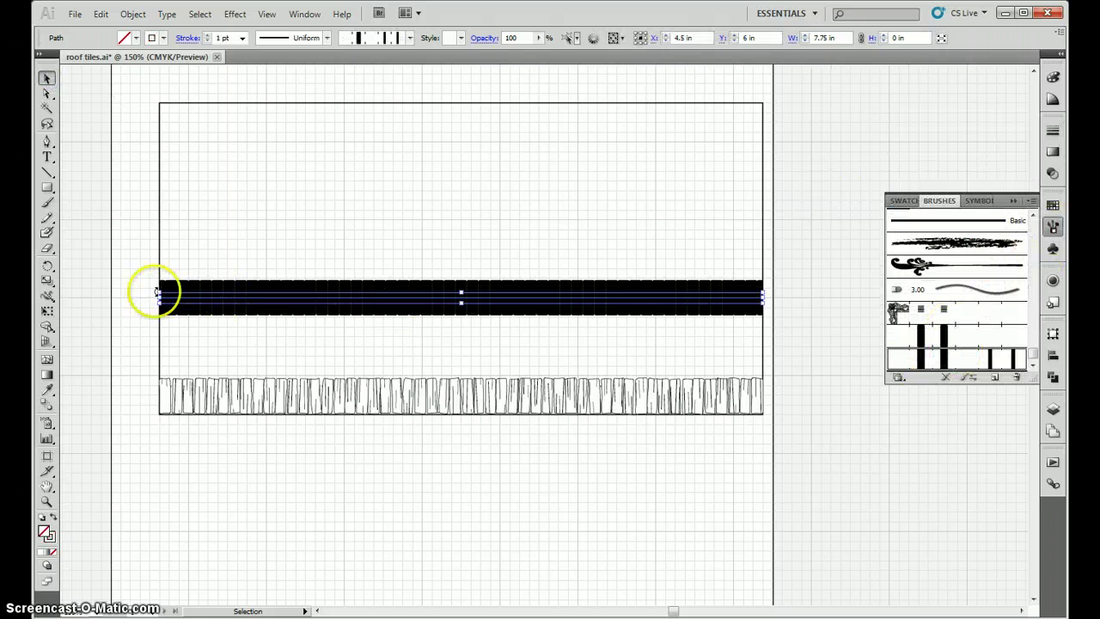
scroll(158, 288, "up", 3)
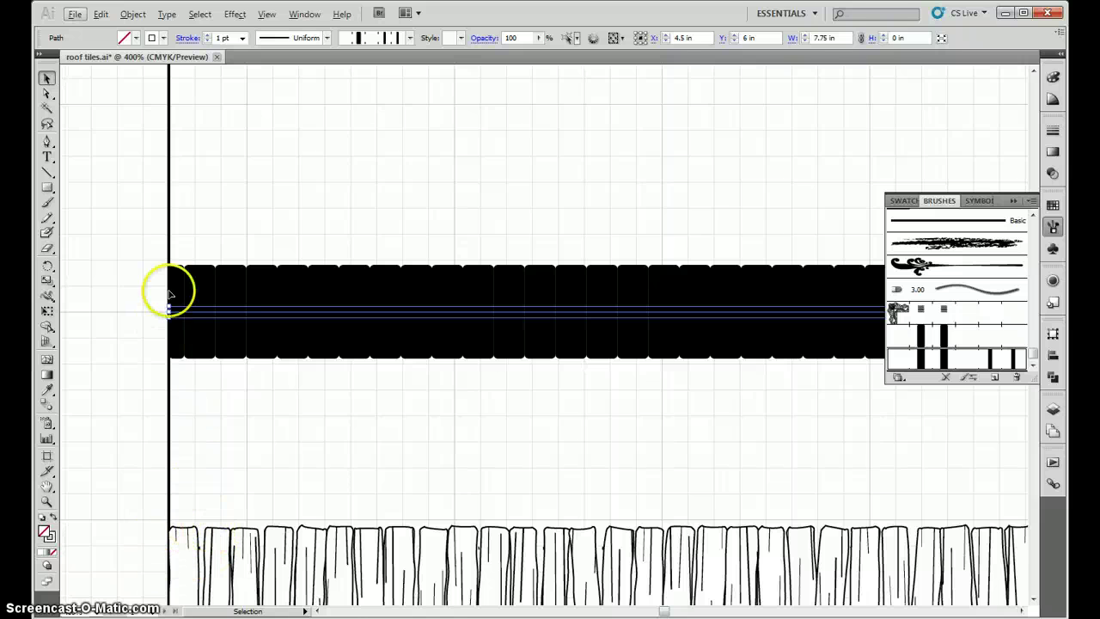
scroll(103, 338, "down", 3)
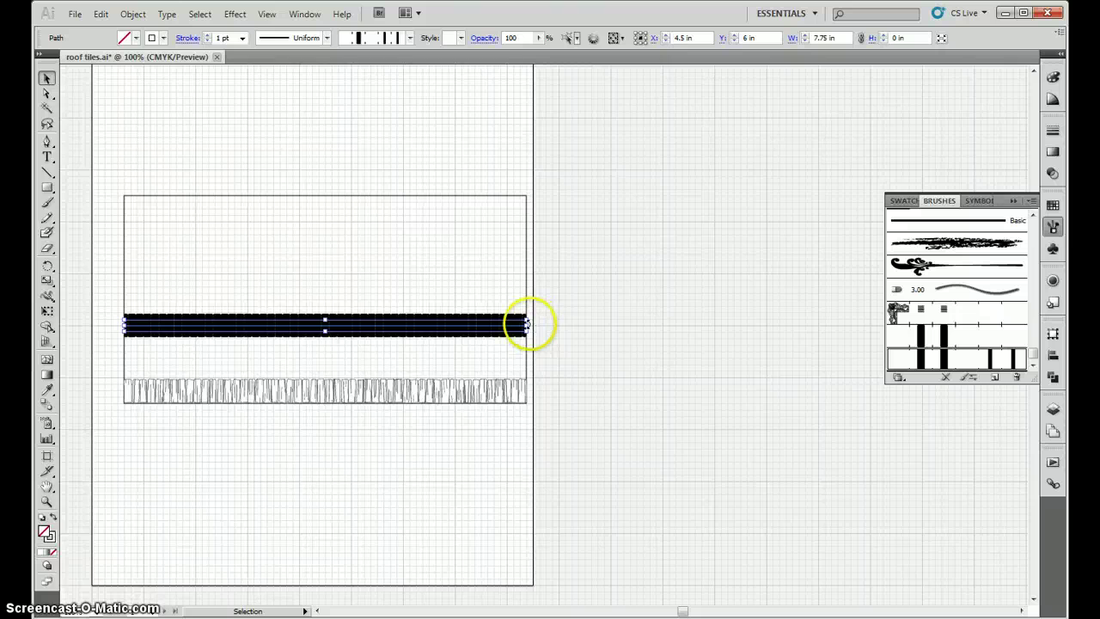
scroll(527, 319, "up", 3)
scroll(518, 295, "down", 1)
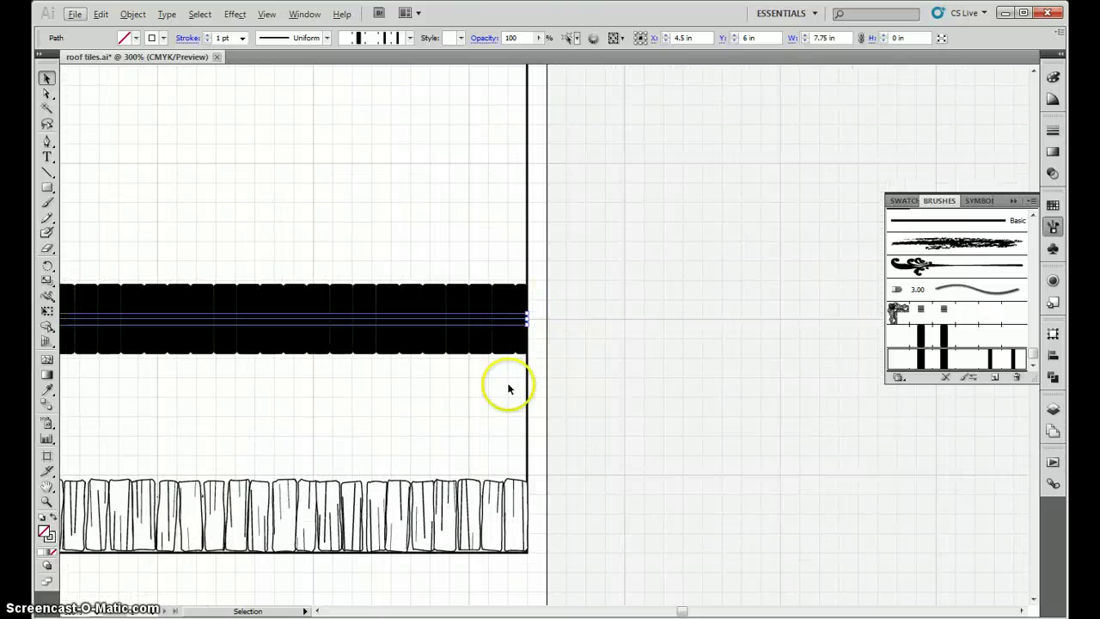
scroll(647, 396, "down", 2)
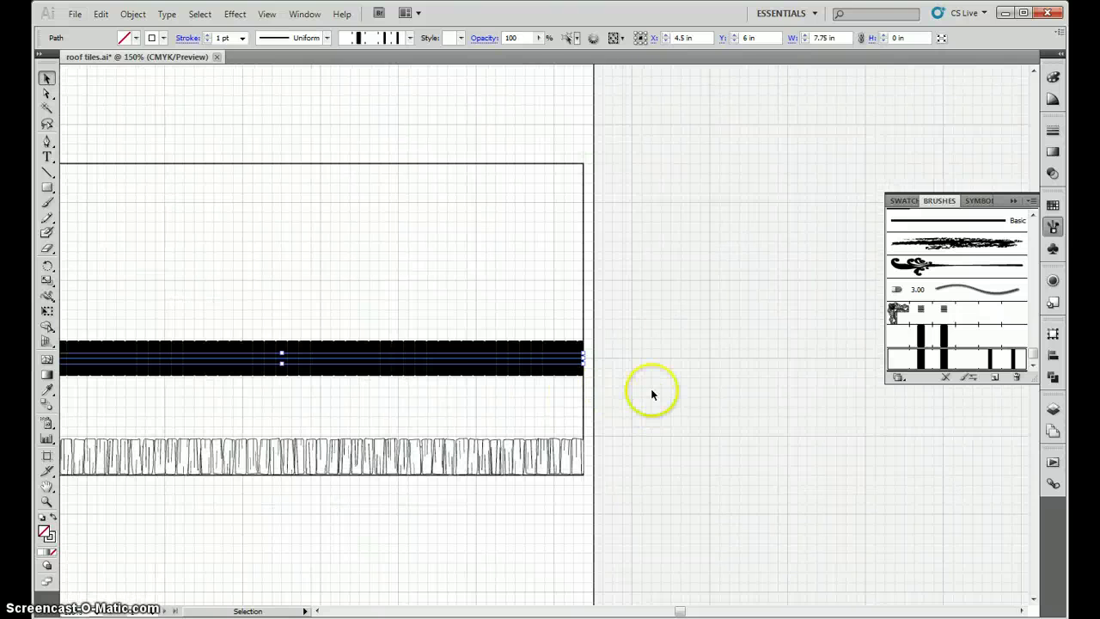
scroll(297, 371, "up", 1)
scroll(299, 374, "up", 1)
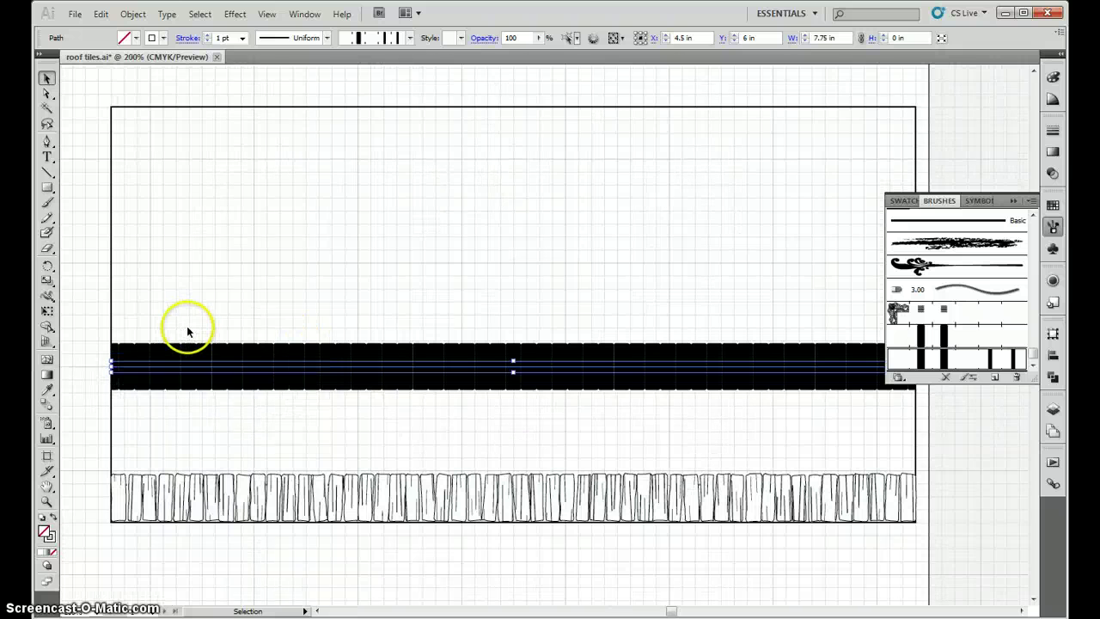
Reapply the tile brush, then add Scatter Brush 1 hatch strokes along the band
key("/")
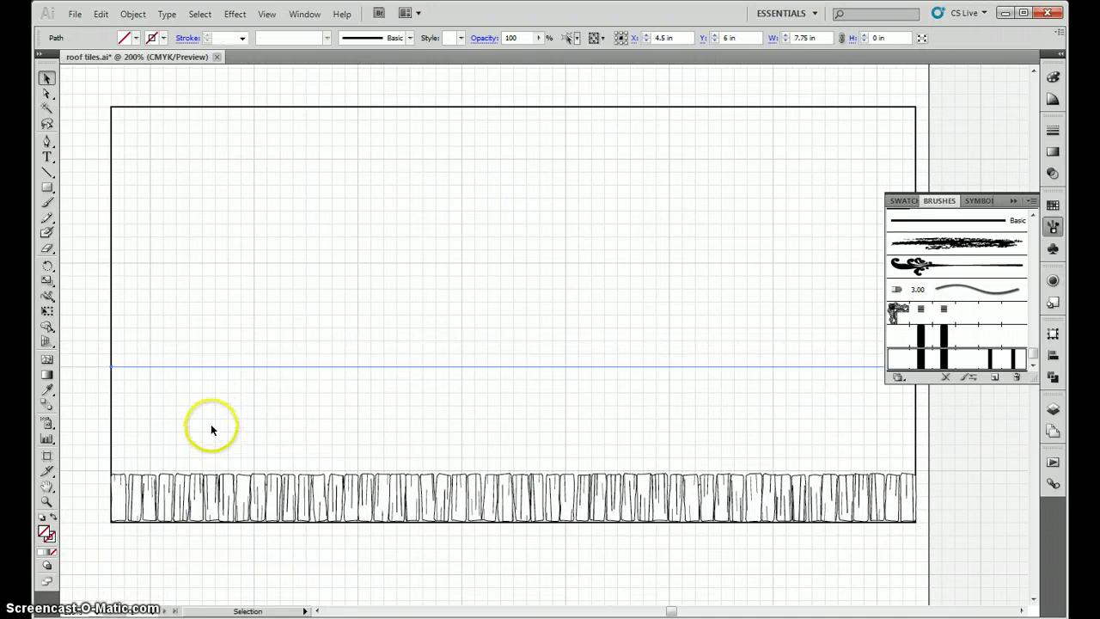
key("v")
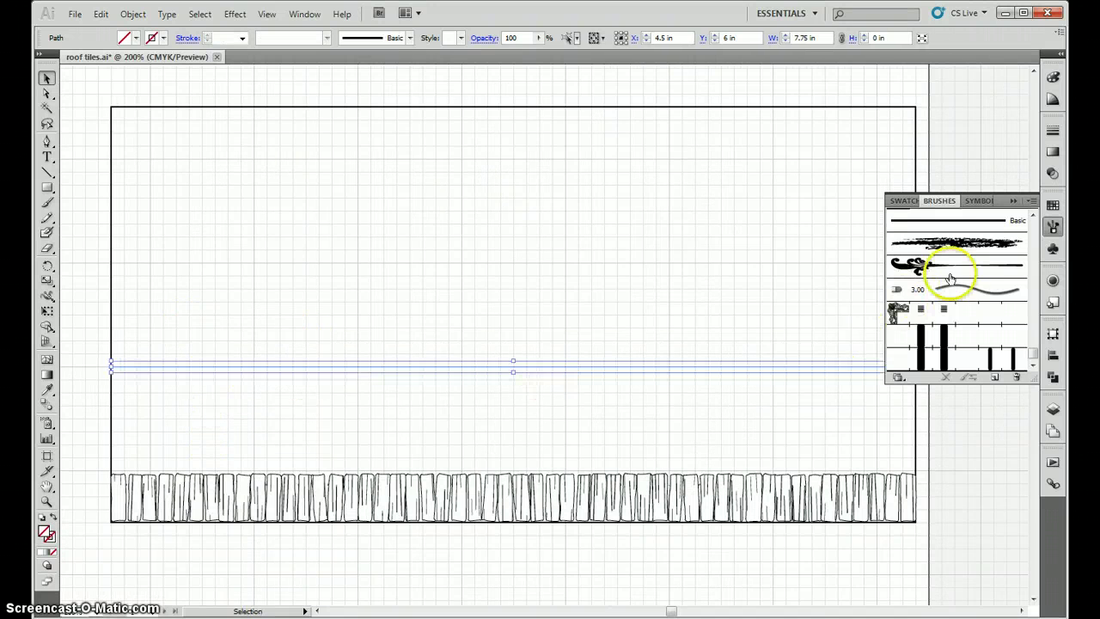
left_click(936, 357)
left_click(555, 335)
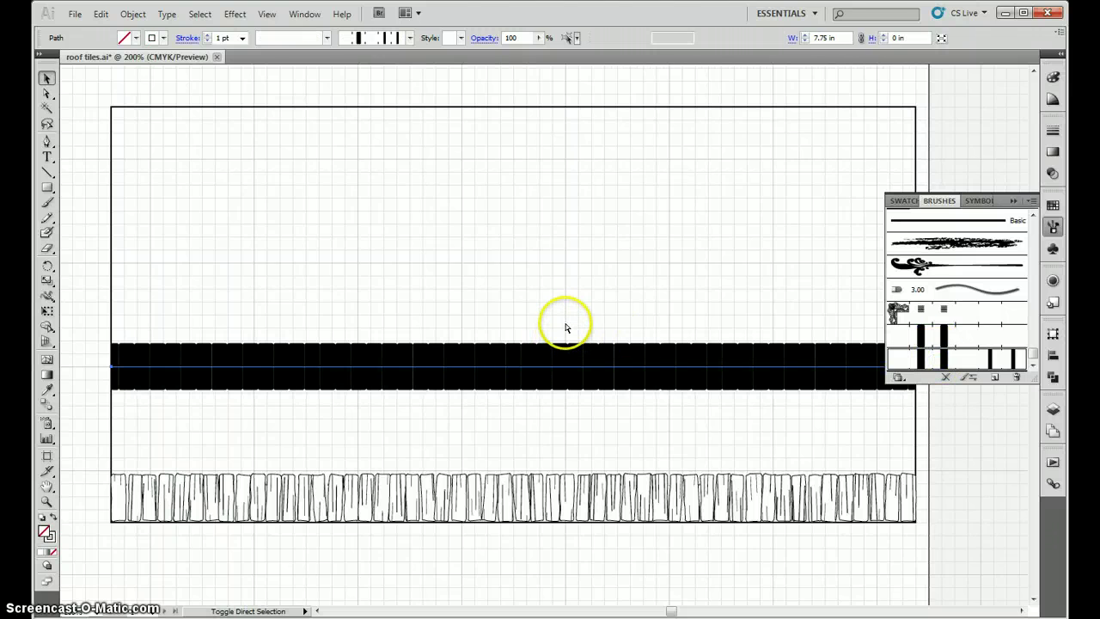
left_click(564, 344)
scroll(932, 258, "up", 2)
left_click(897, 244)
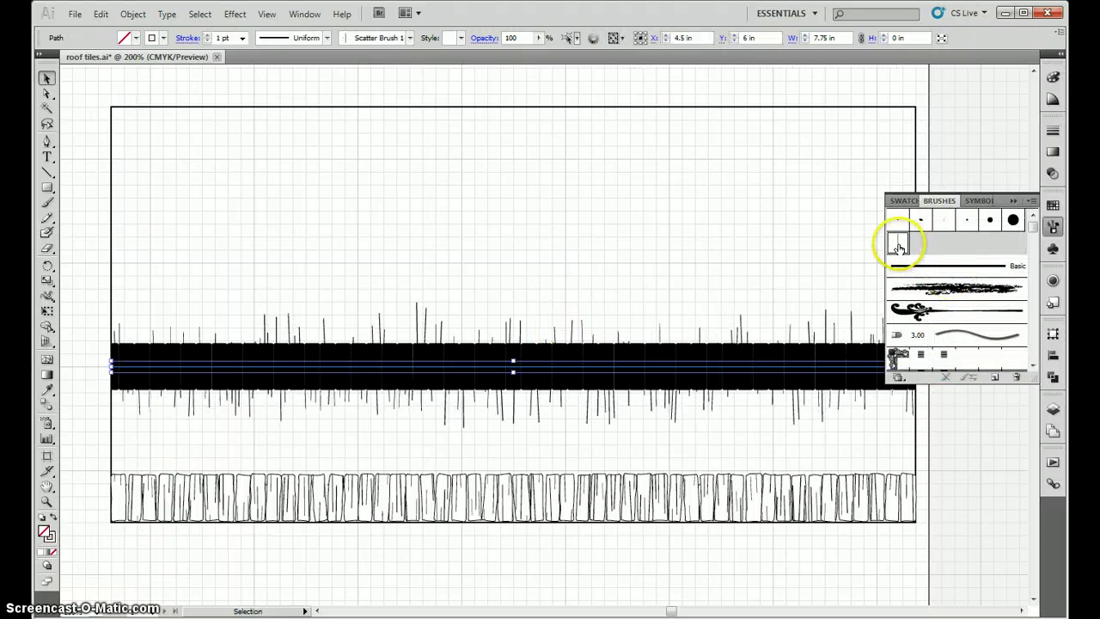
left_click(214, 275)
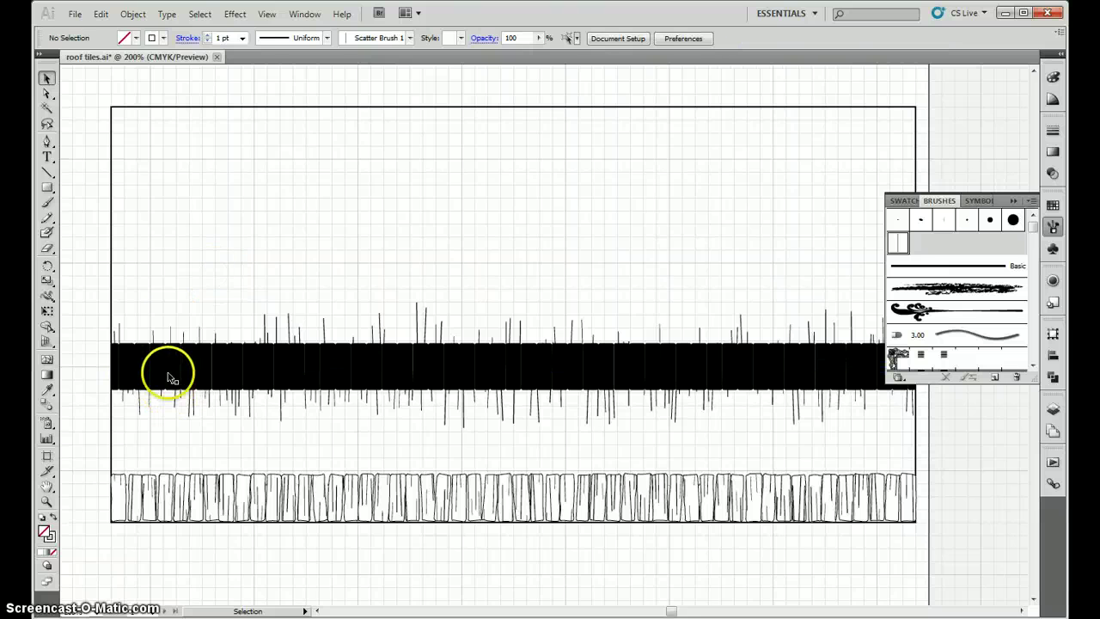
left_click_drag(167, 293, 224, 431)
Expand the scattered tile band's appearance into editable paths and ungroup it
left_click(127, 15)
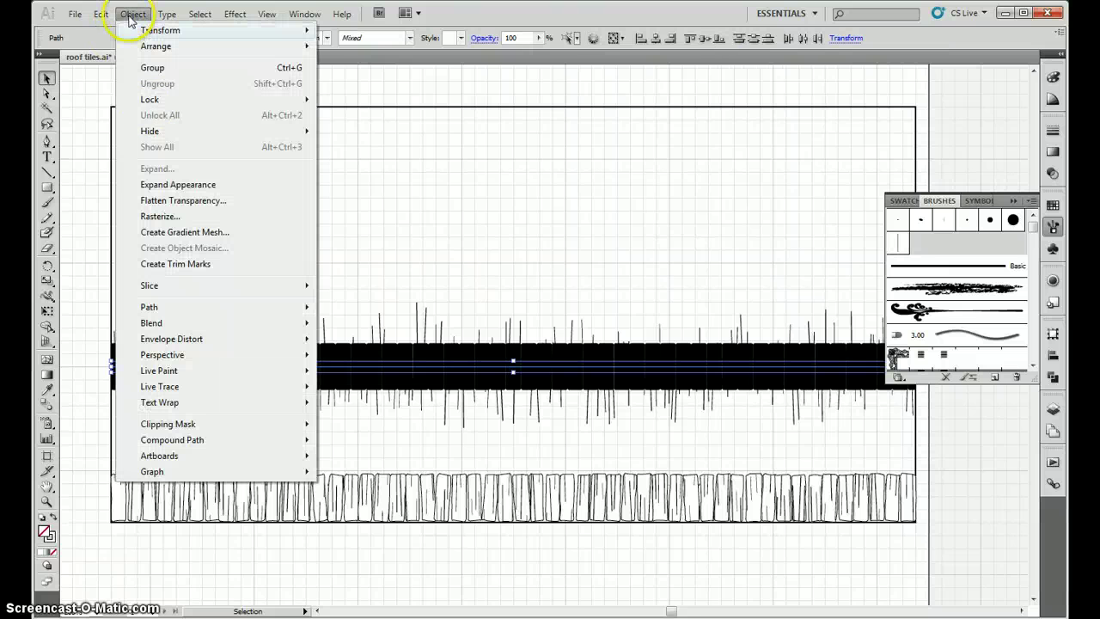
left_click(163, 183)
left_click(312, 244)
left_click(253, 366)
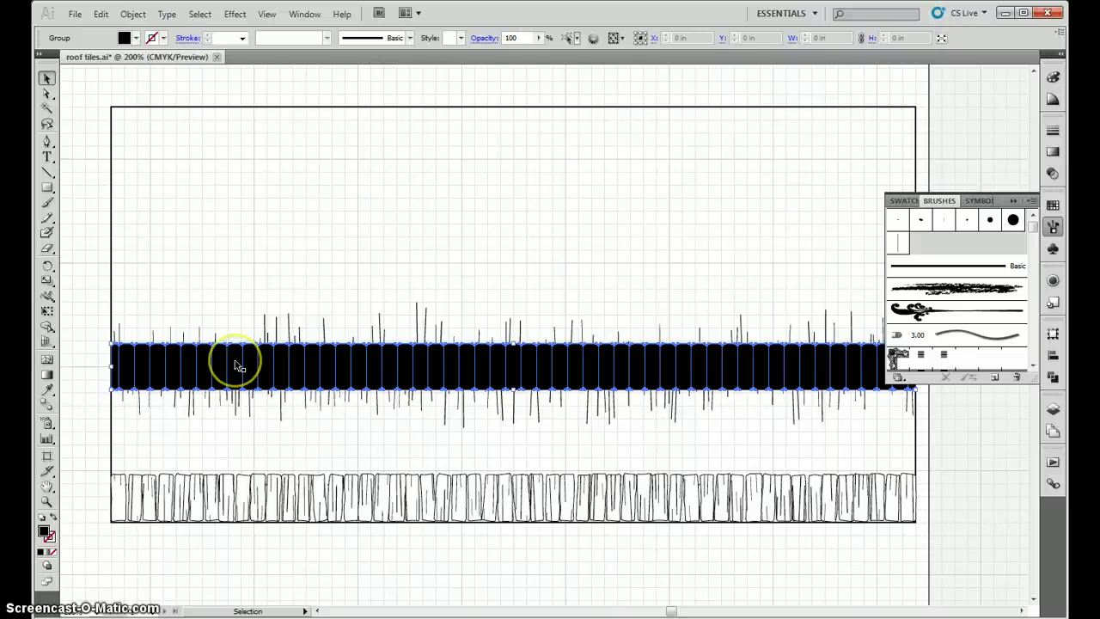
right_click(239, 367)
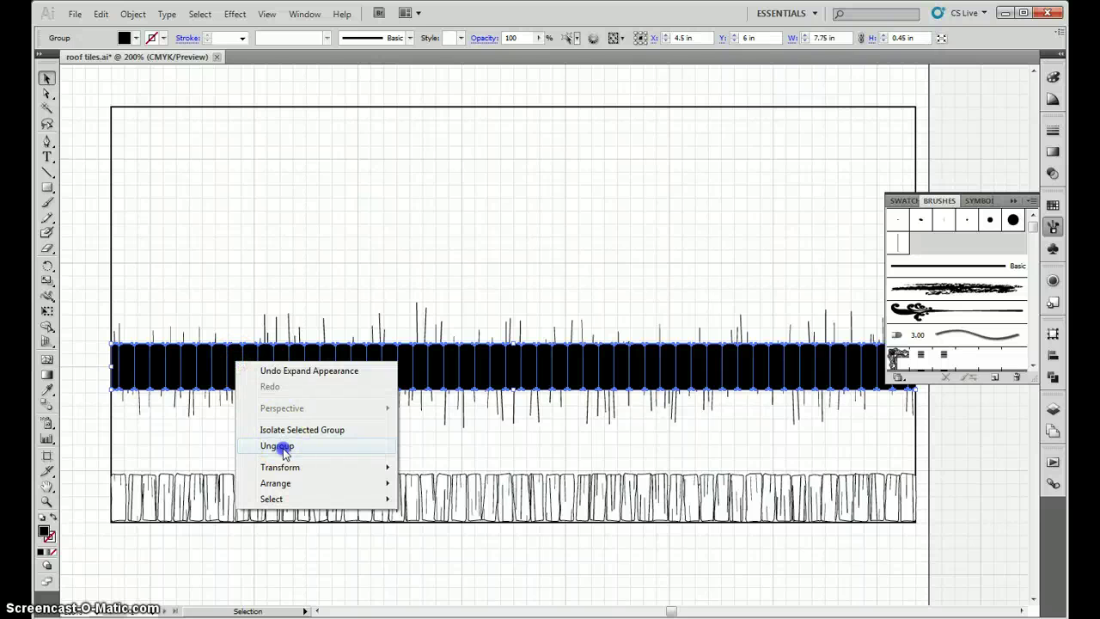
left_click(283, 444)
Randomly Transform Each tile: scale 80/99%, move 0.01/0.02 in, rotate 5°
right_click(265, 364)
mouse_move(307, 468)
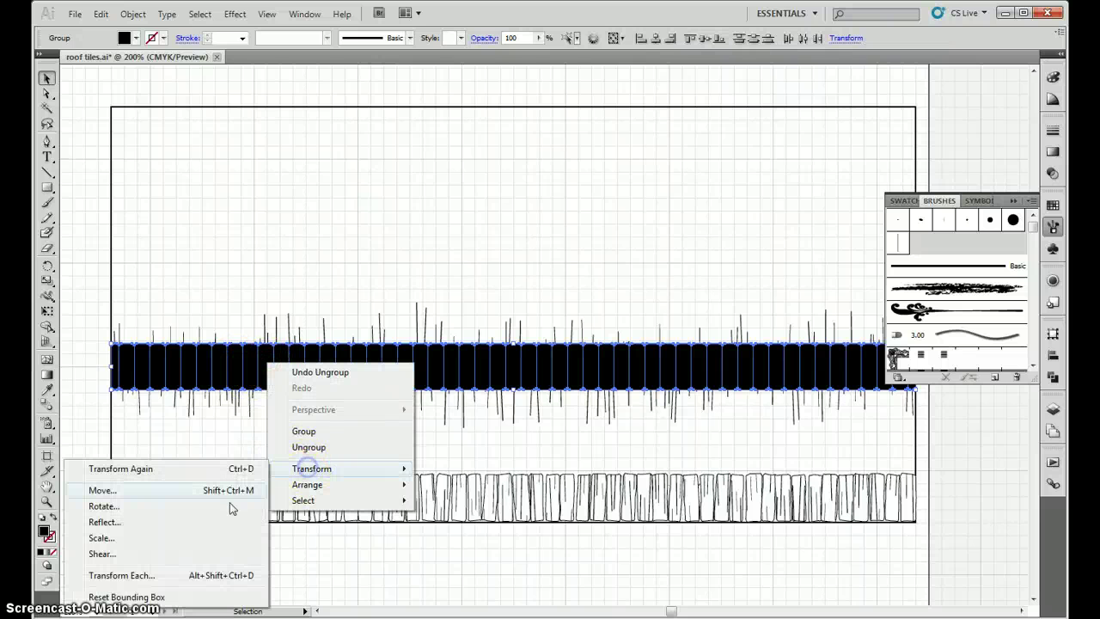
left_click(133, 573)
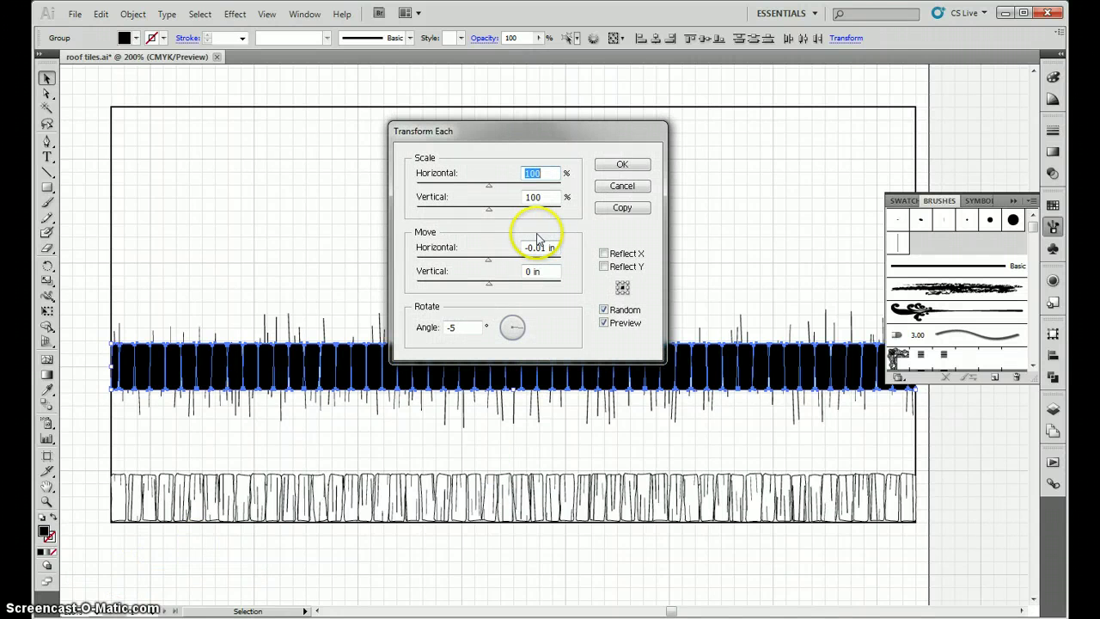
type("80")
key("Tab")
type("99")
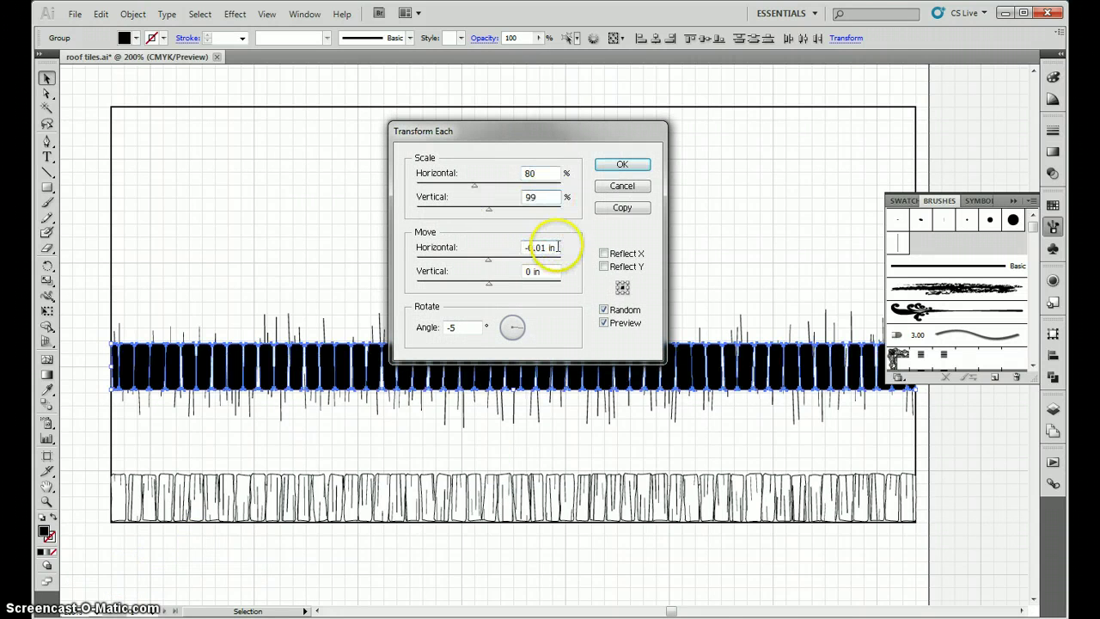
left_click_drag(554, 247, 501, 242)
type(".01")
key("Tab")
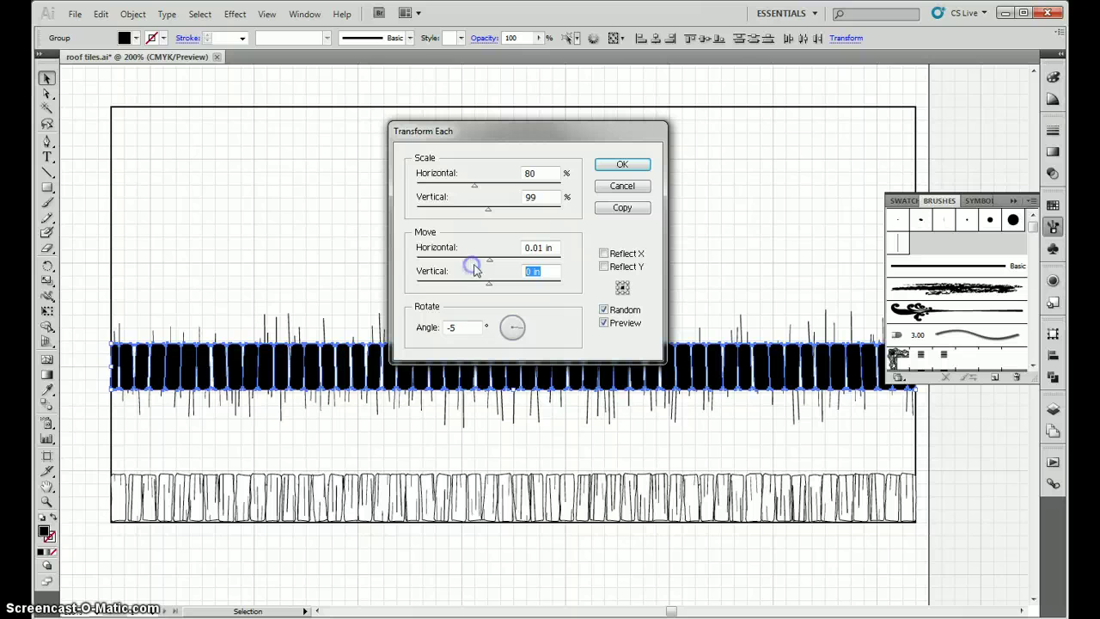
type(".02")
left_click(544, 246)
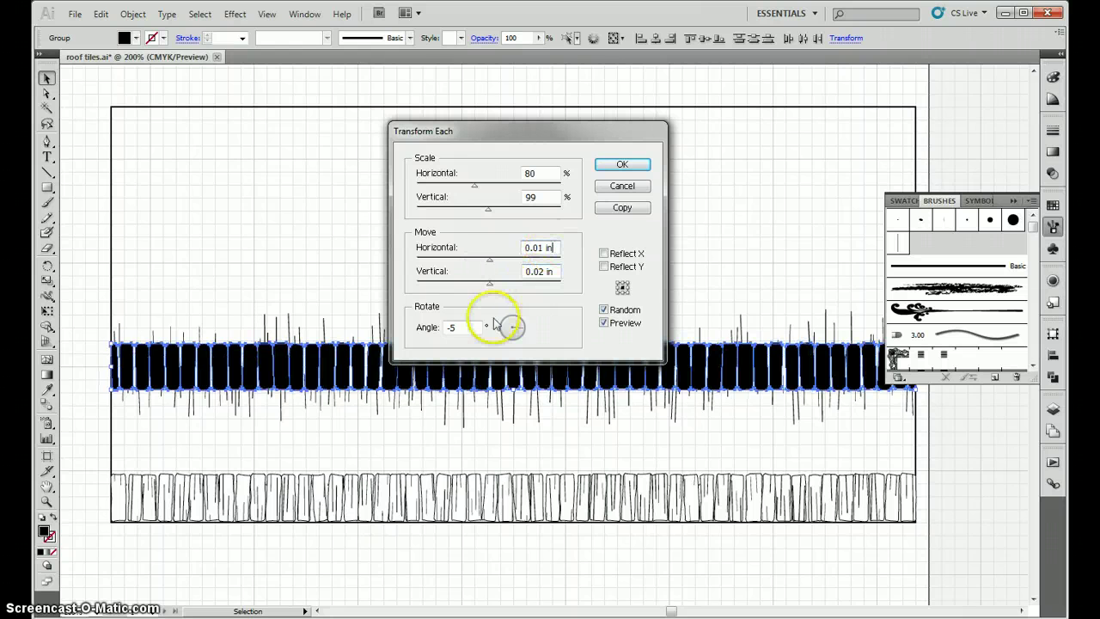
left_click(465, 327)
left_click(539, 270)
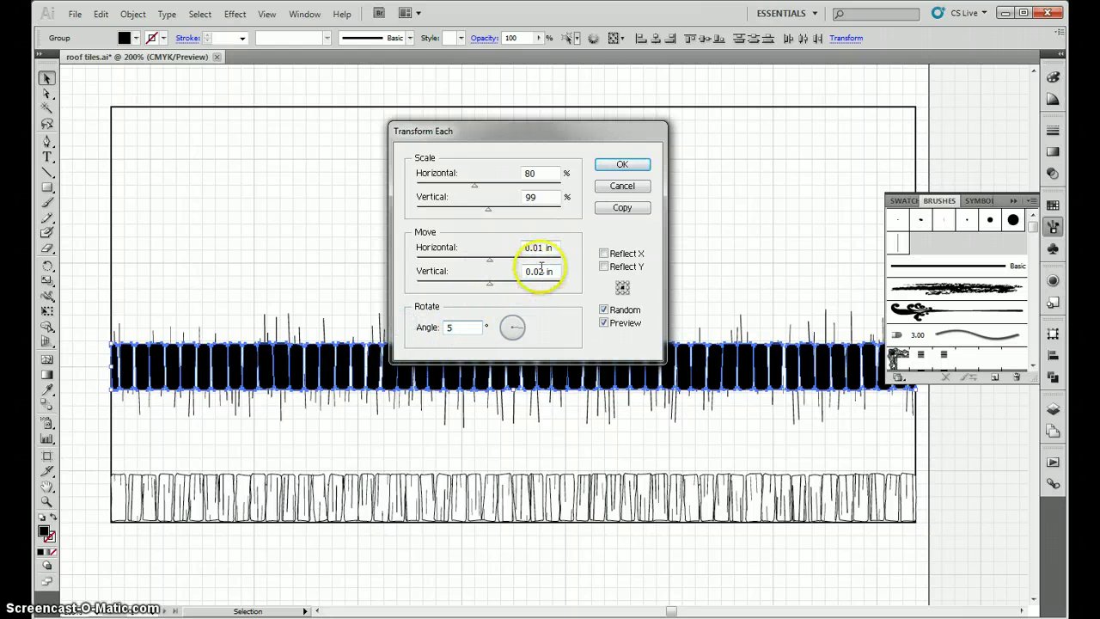
left_click(620, 165)
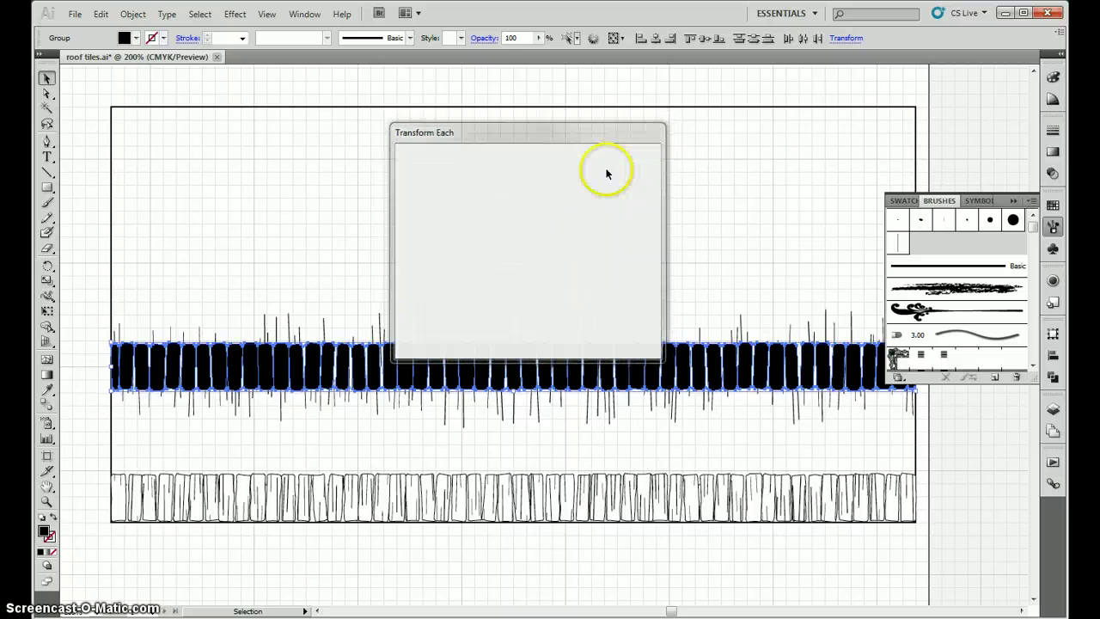
Apply a second random Transform Each at 100% scale, -0.01/-0.02 in move, -5° angle
right_click(583, 367)
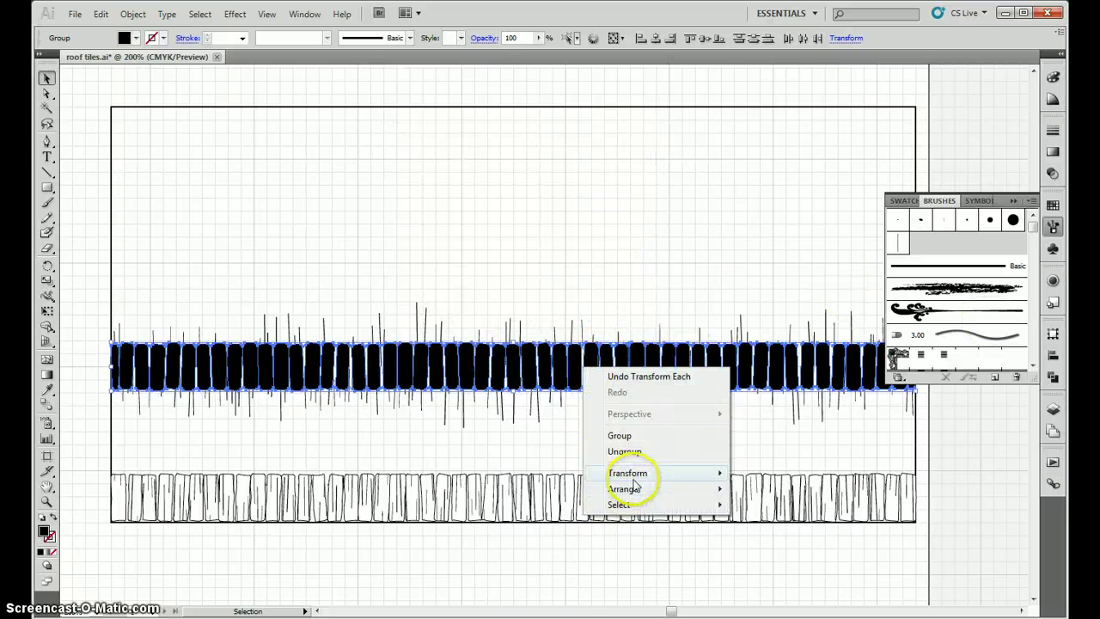
mouse_move(610, 472)
left_click(427, 581)
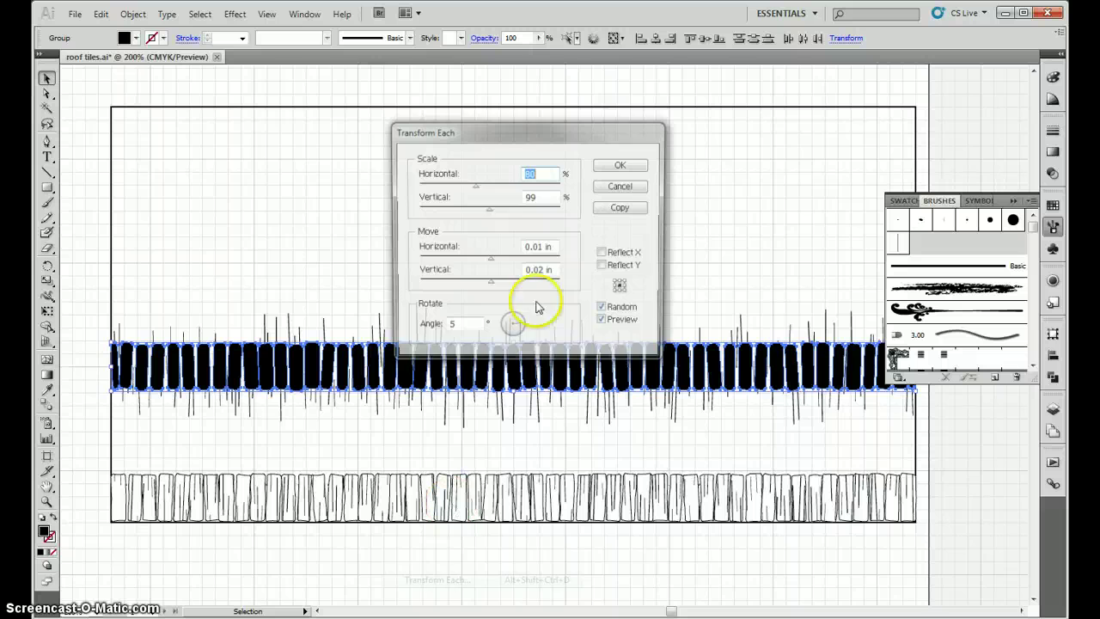
type("100")
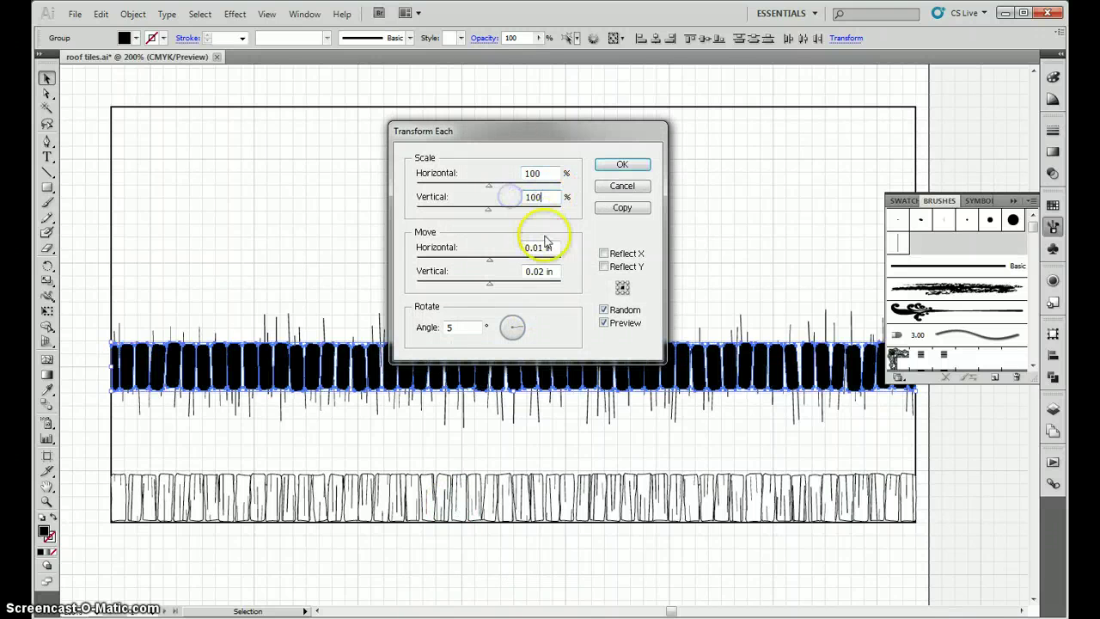
left_click(525, 248)
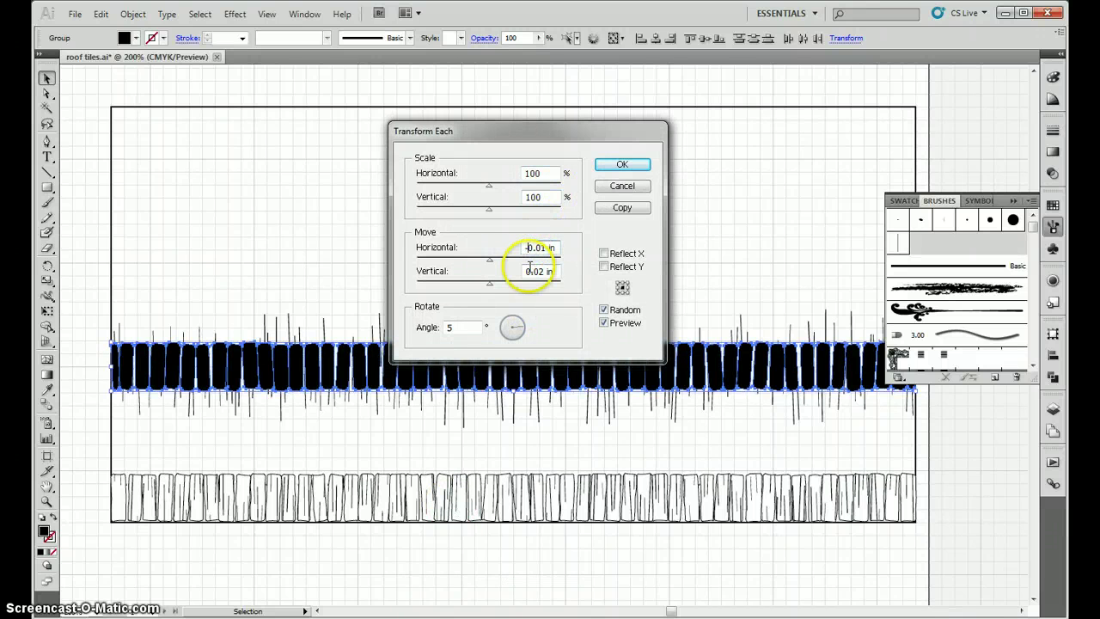
double_click(445, 327)
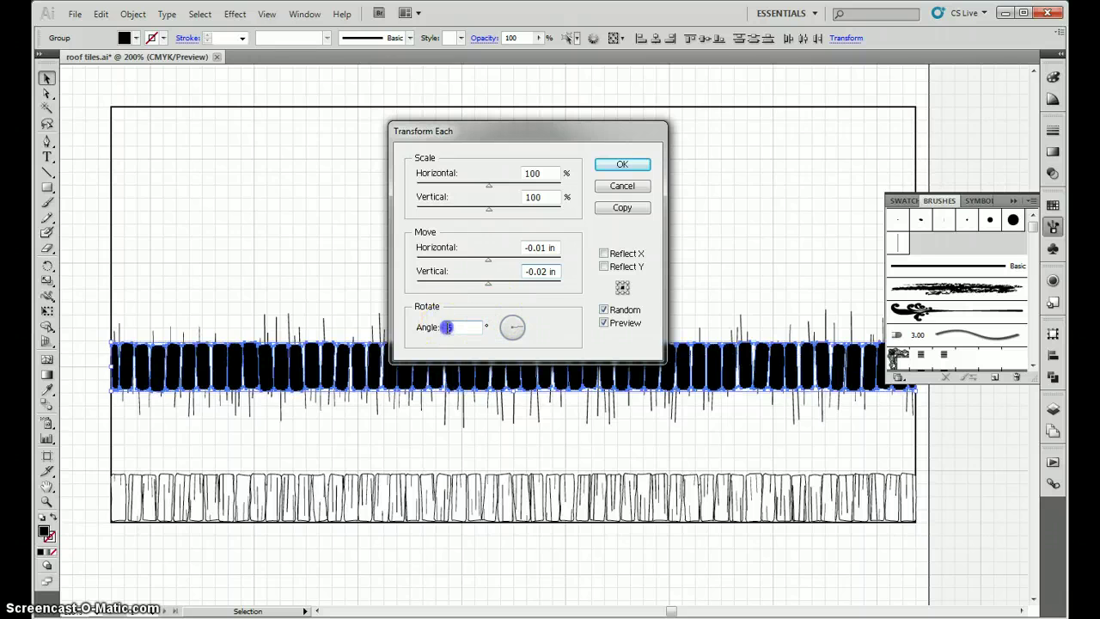
left_click(622, 163)
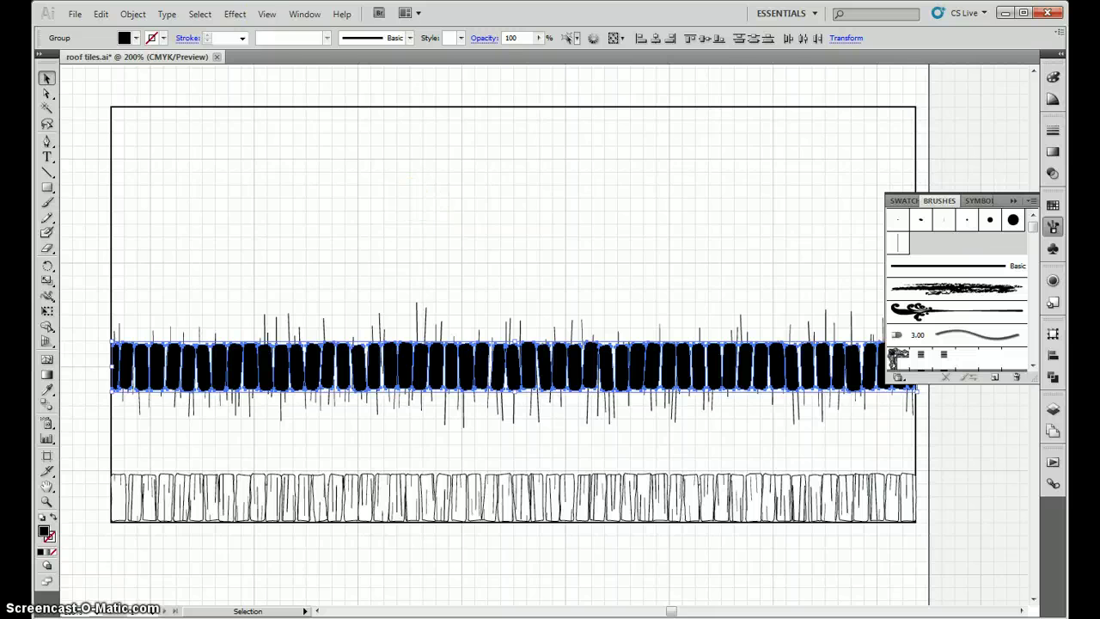
Apply a Tweak distortion with 2% horizontal and 10% vertical amounts to the tiles
left_click(237, 14)
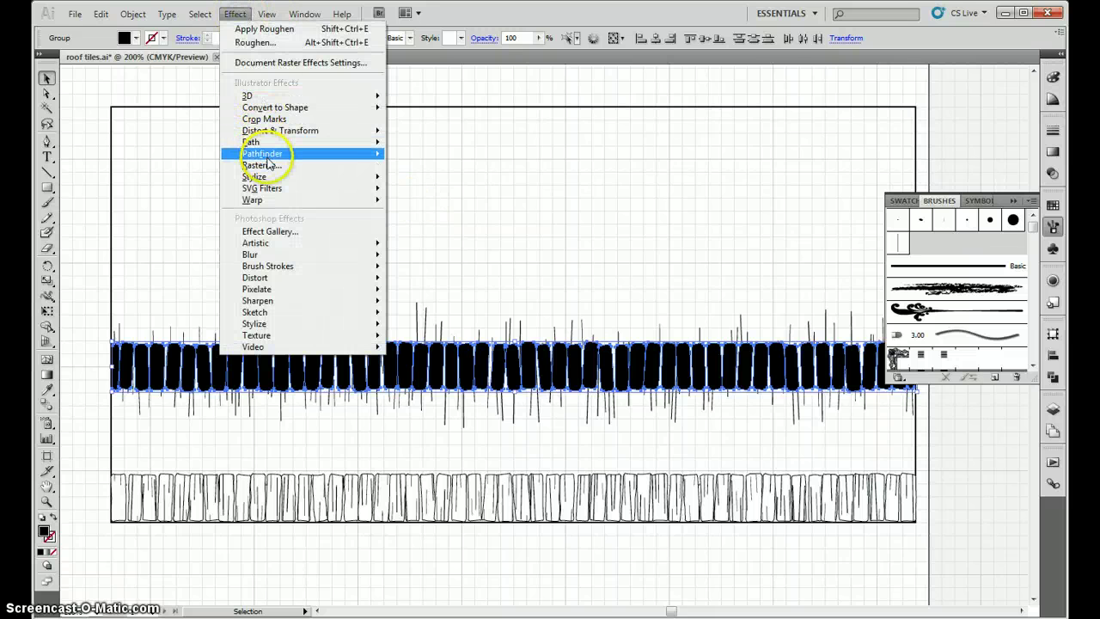
mouse_move(265, 155)
mouse_move(262, 130)
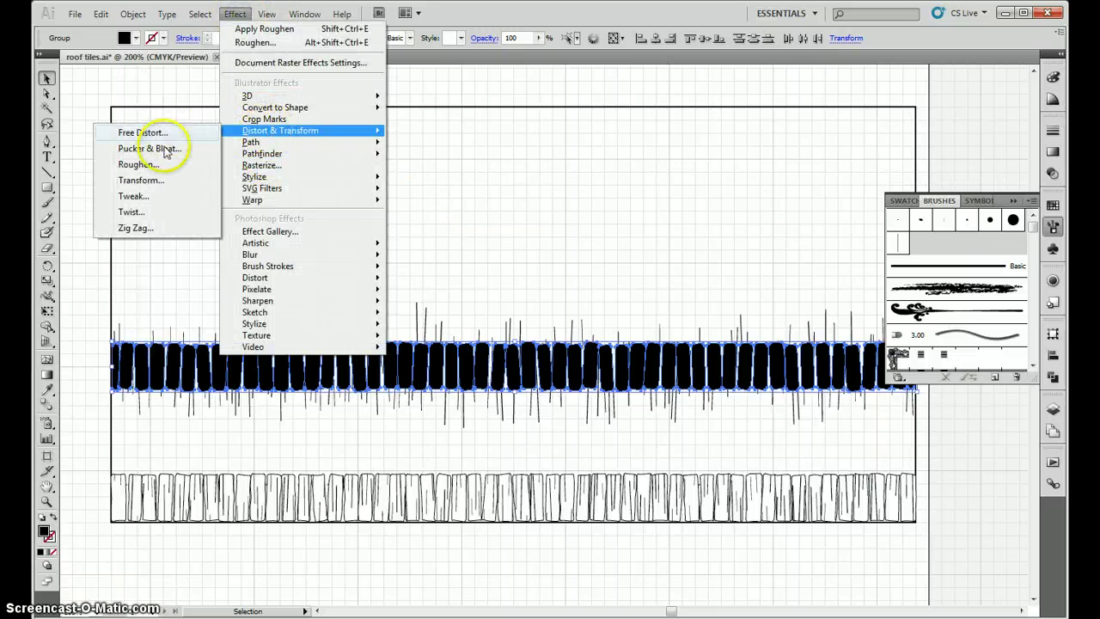
left_click(144, 195)
type("2")
left_click(279, 283)
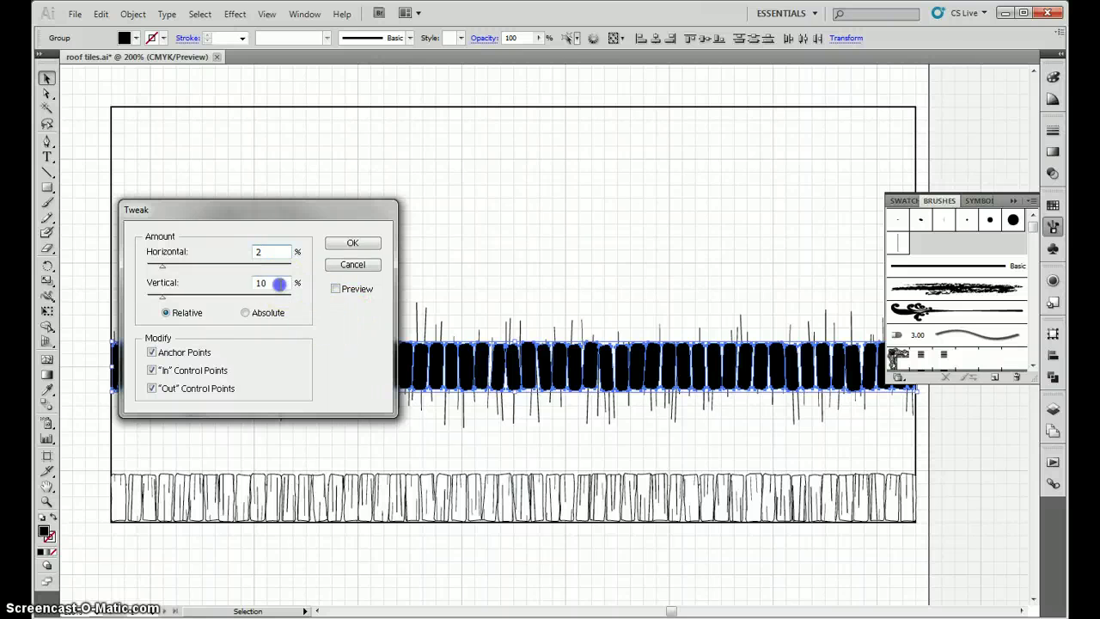
left_click(351, 243)
Add a smooth Roughen effect at 1% size to the tile edges
left_click(235, 14)
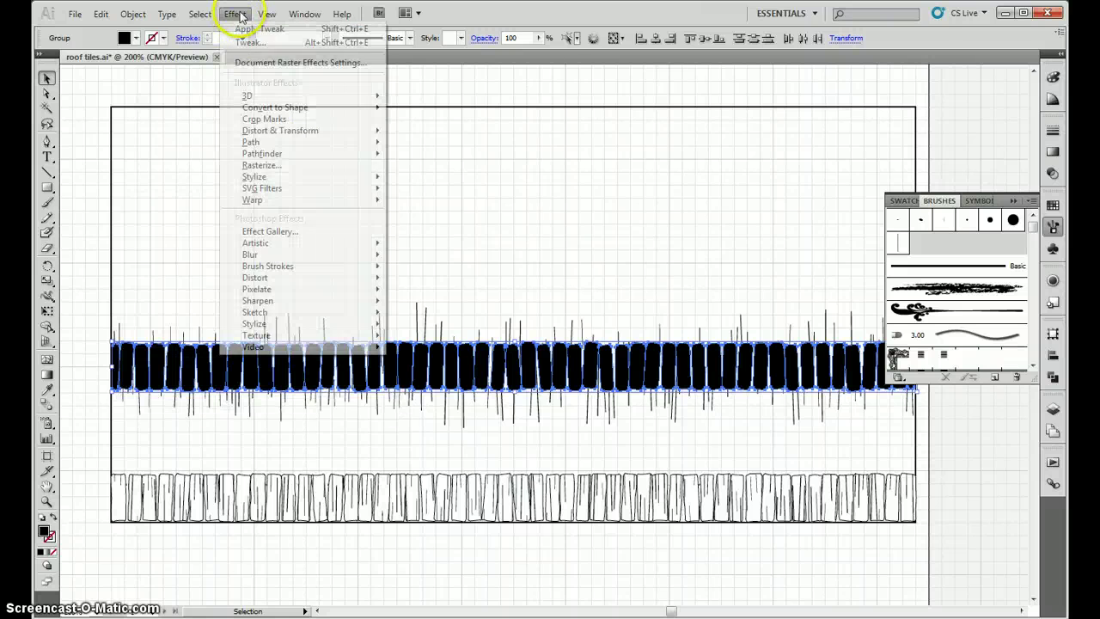
mouse_move(272, 135)
left_click(140, 164)
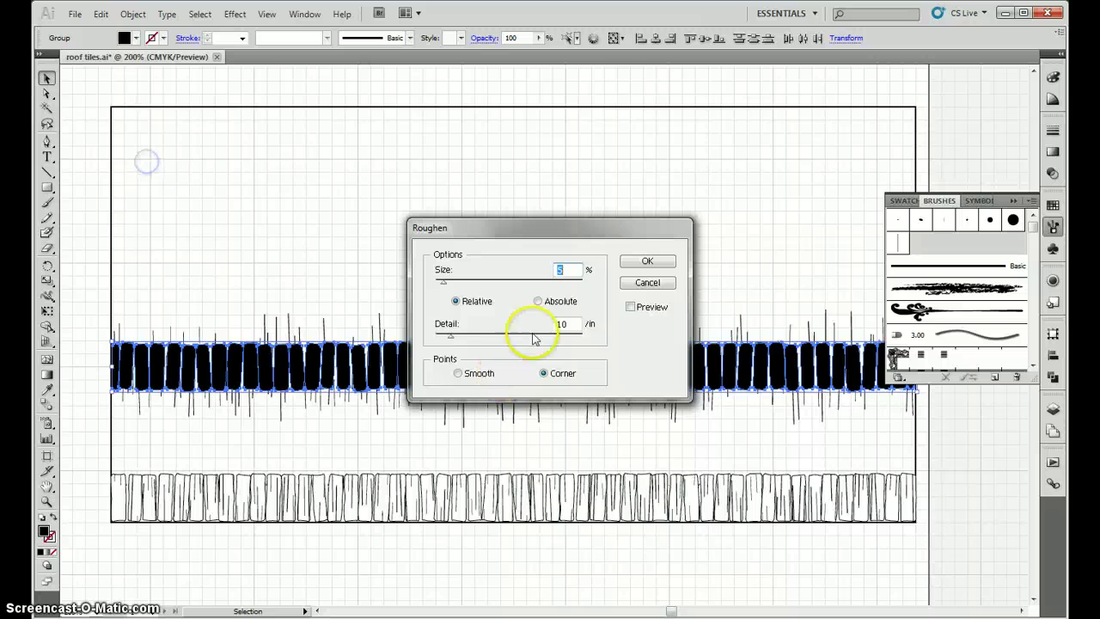
type("1")
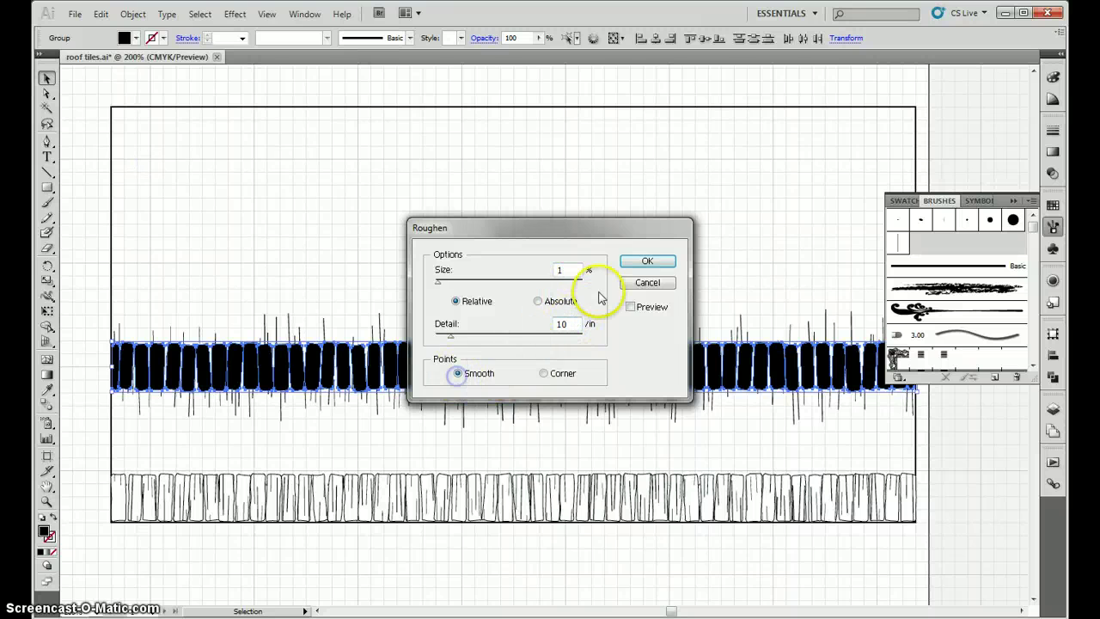
left_click(635, 262)
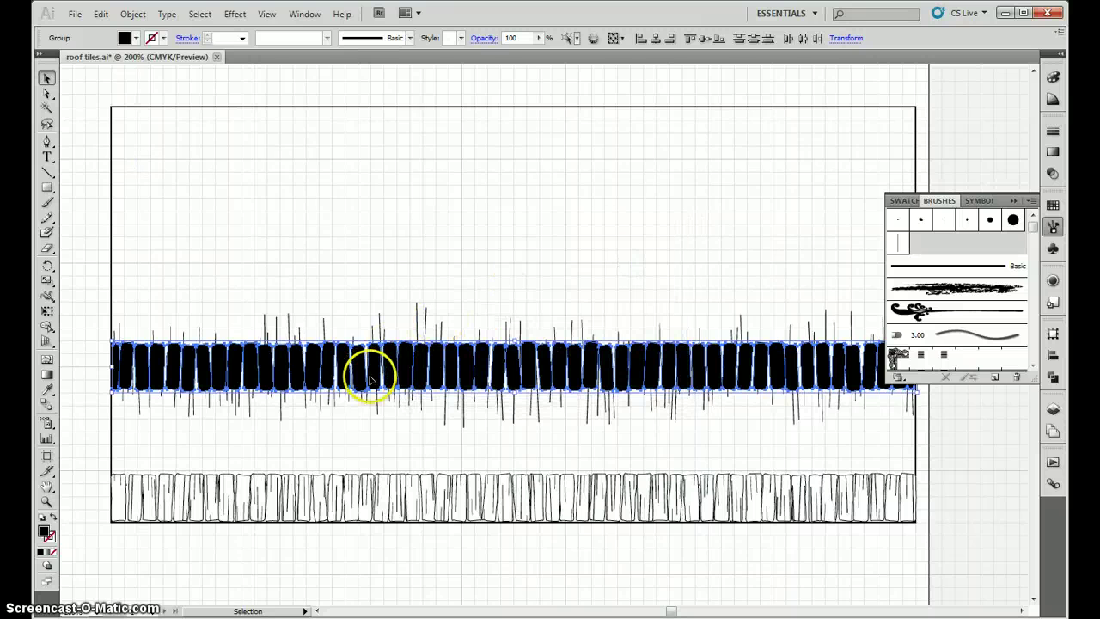
Expand the roughened tiles into paths and briefly isolate the tile group
left_click(144, 15)
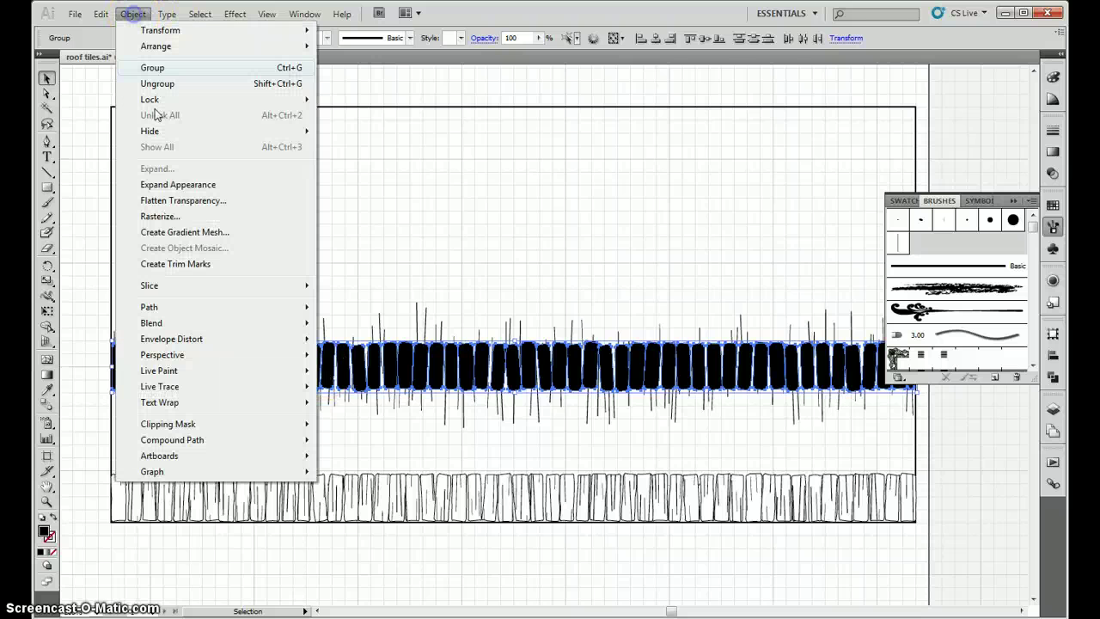
left_click(172, 182)
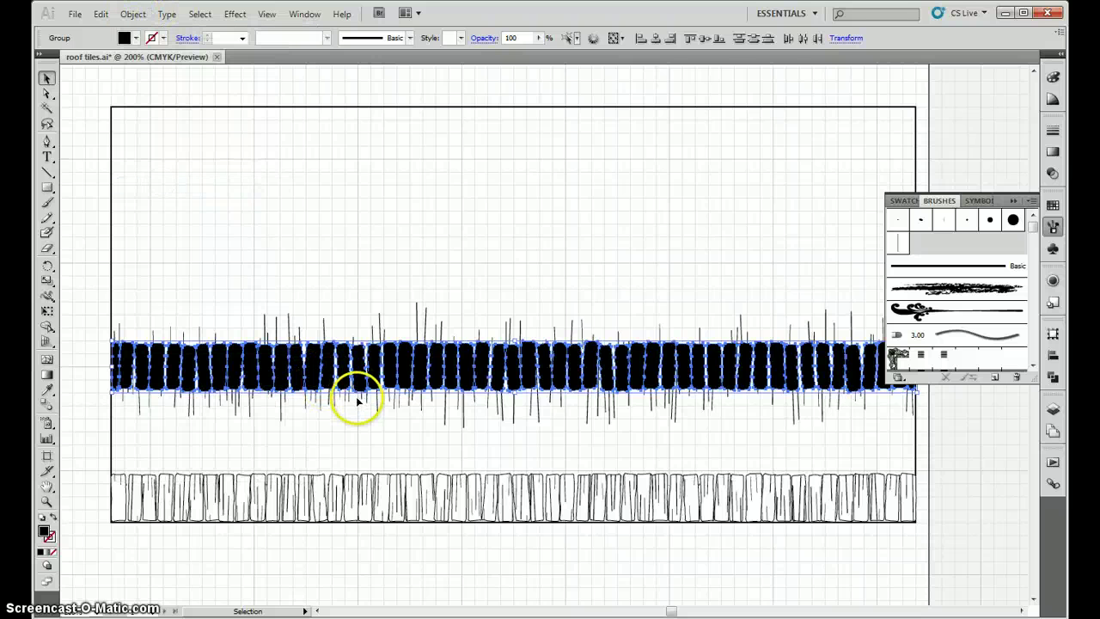
key("a")
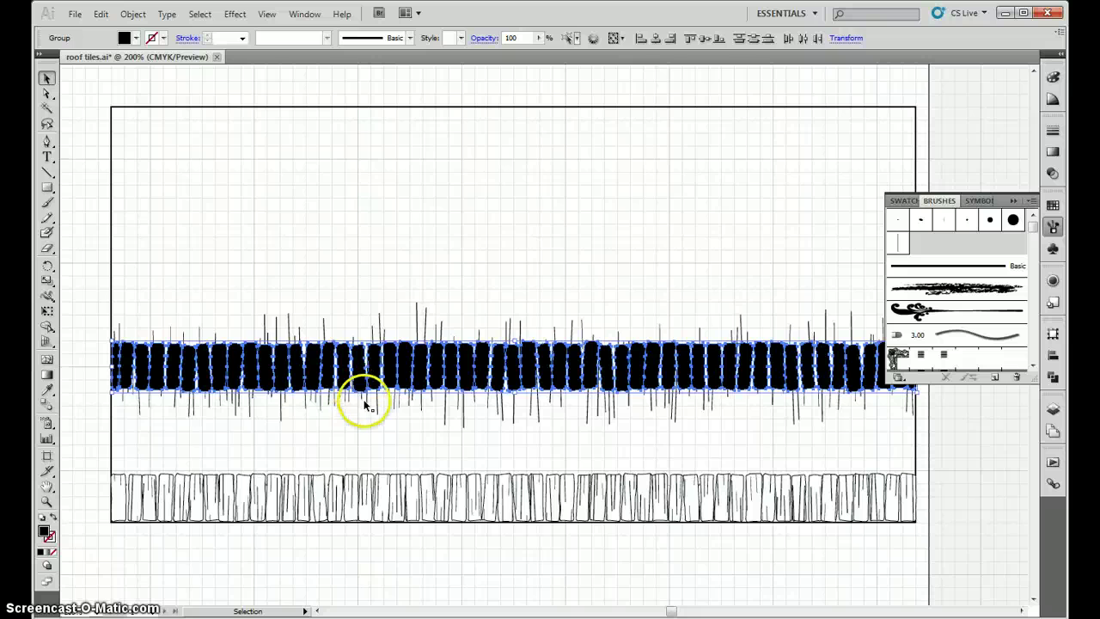
left_click(357, 436)
key("ctrl+a")
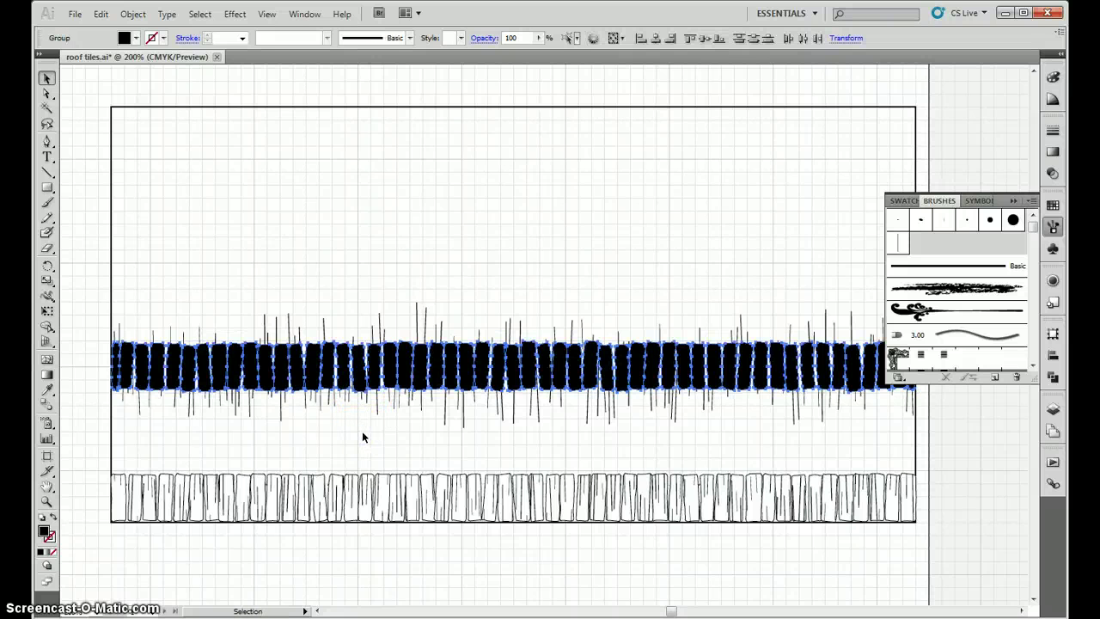
left_click(332, 380)
double_click(327, 371)
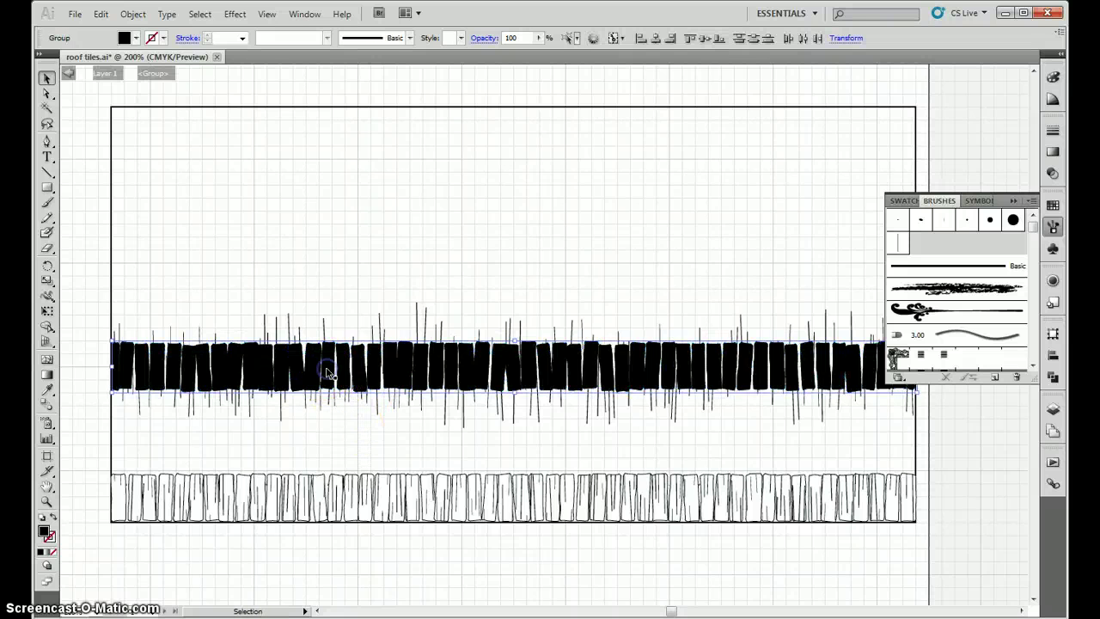
key("Escape")
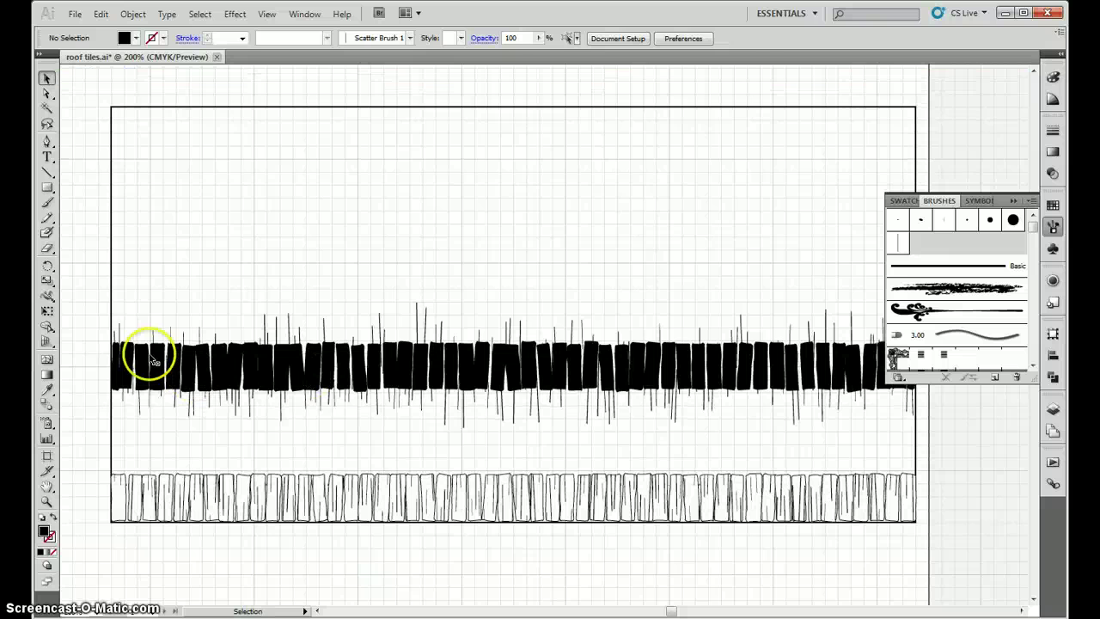
Drag the tile row upward, then undo back to the previous state
left_click(143, 359)
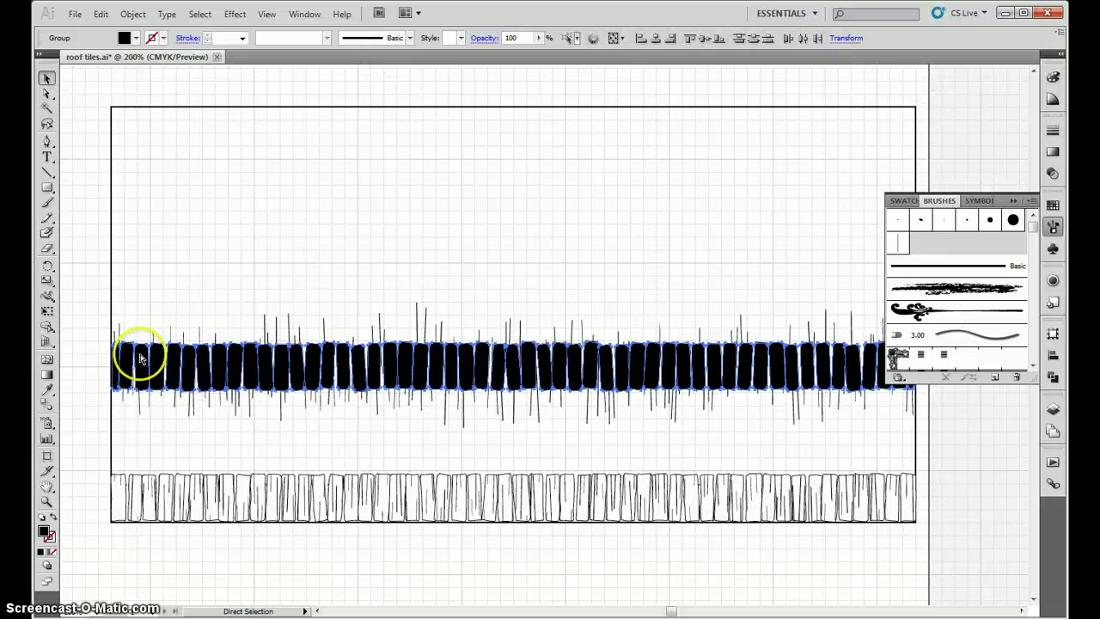
left_click_drag(220, 363, 247, 288)
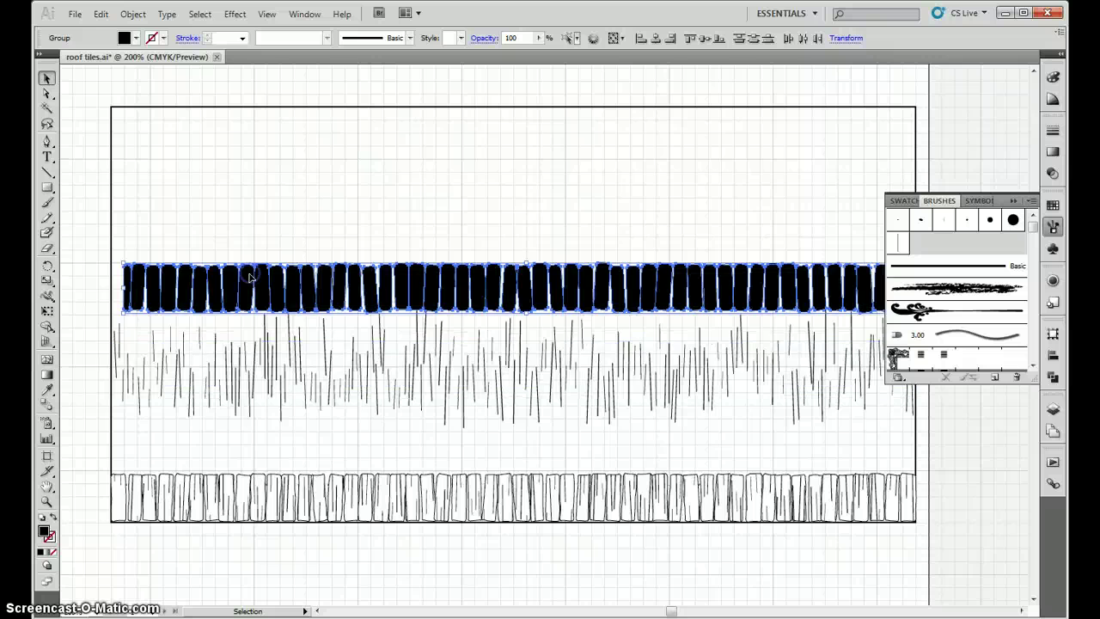
key("ctrl+z")
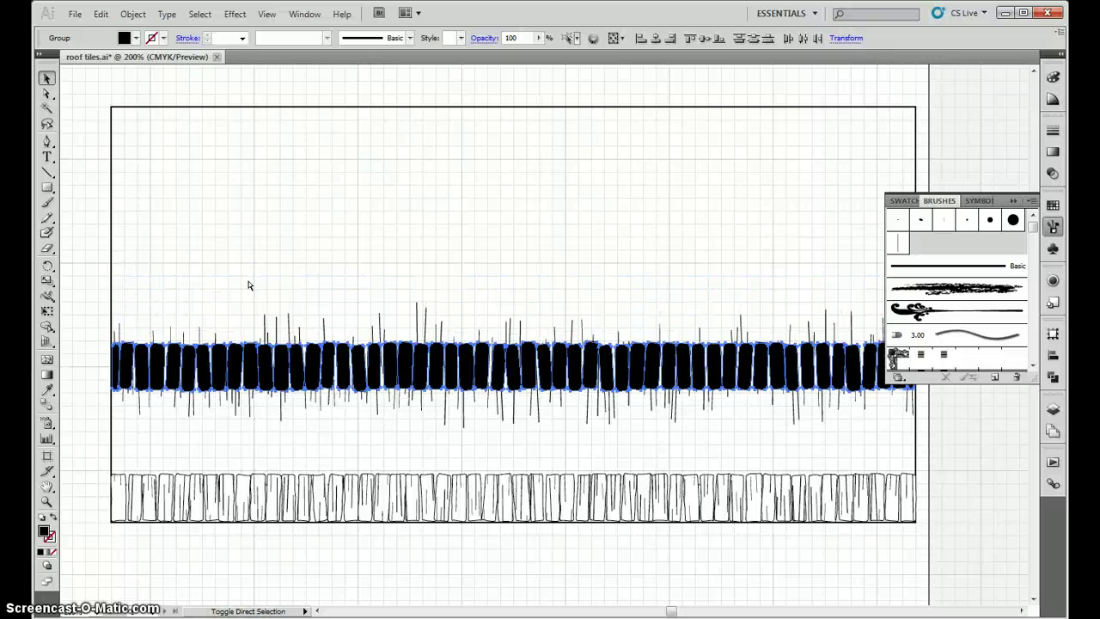
key("ctrl+z")
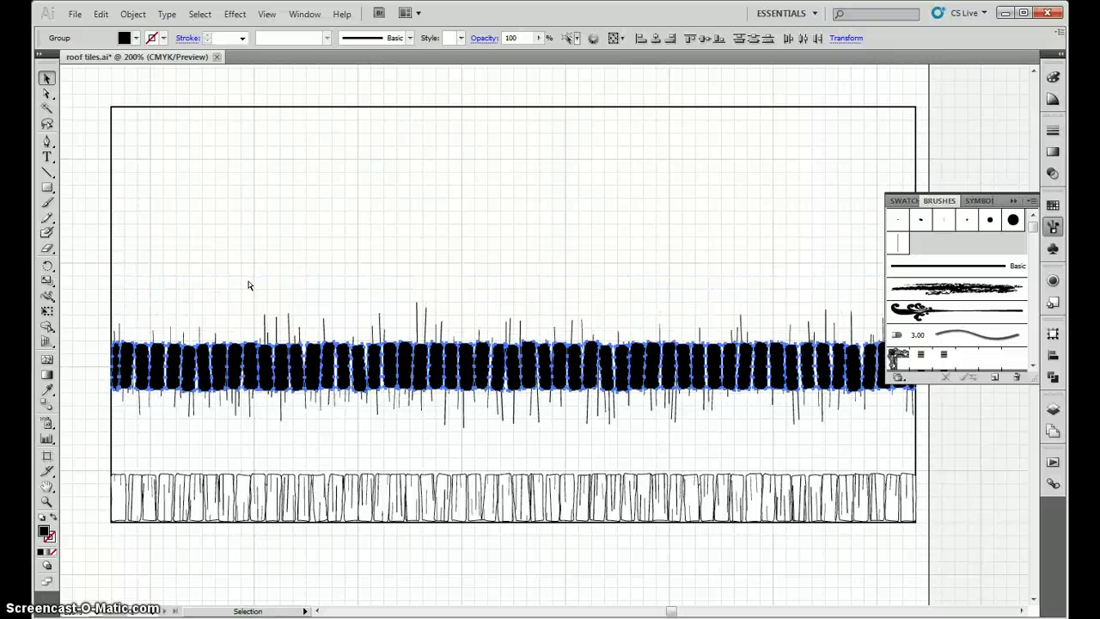
key("ctrl+z")
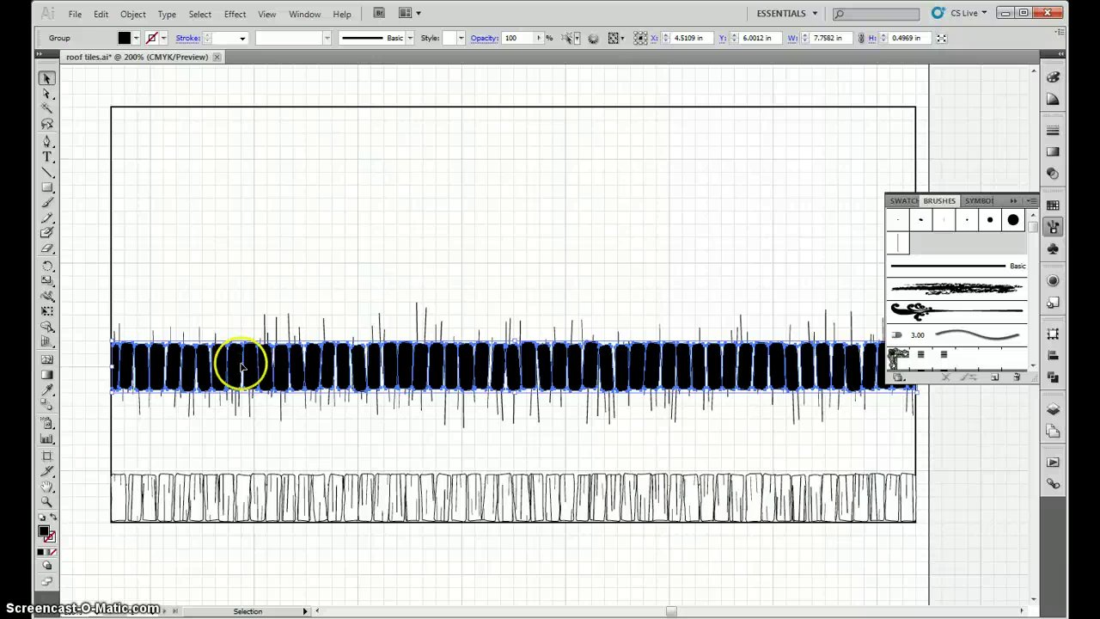
Draw a 7.75 in horizontal line across the tile row with the Basic brush and expand it
double_click(249, 365)
left_click(48, 172)
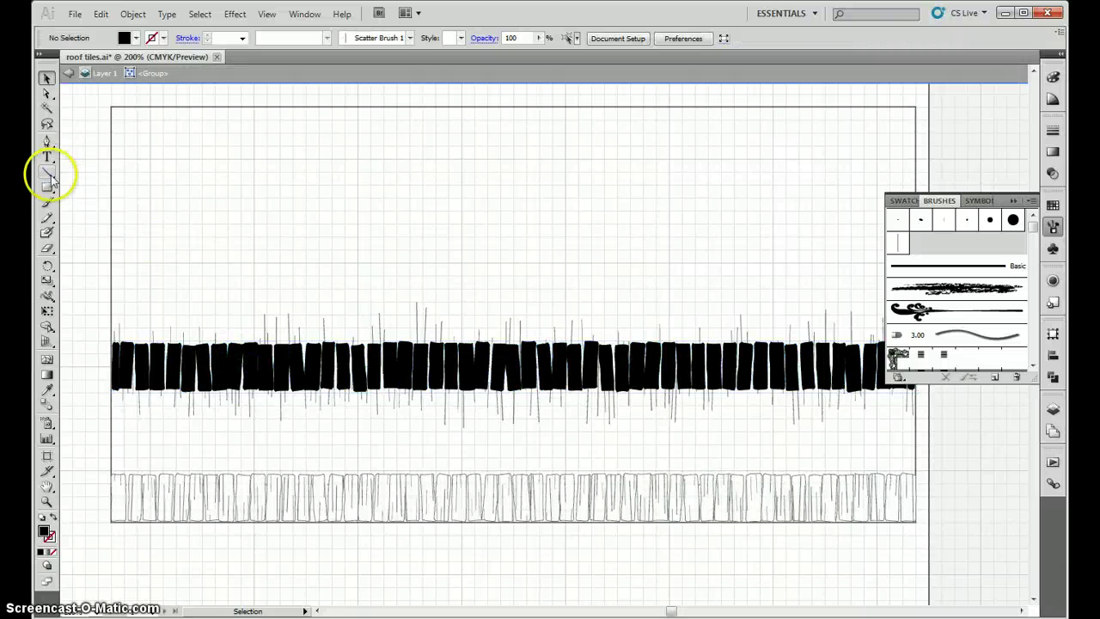
left_click(105, 359)
mouse_move(110, 352)
left_mouse_down()
mouse_move(842, 372)
mouse_move(912, 353)
left_mouse_up()
left_click(917, 354)
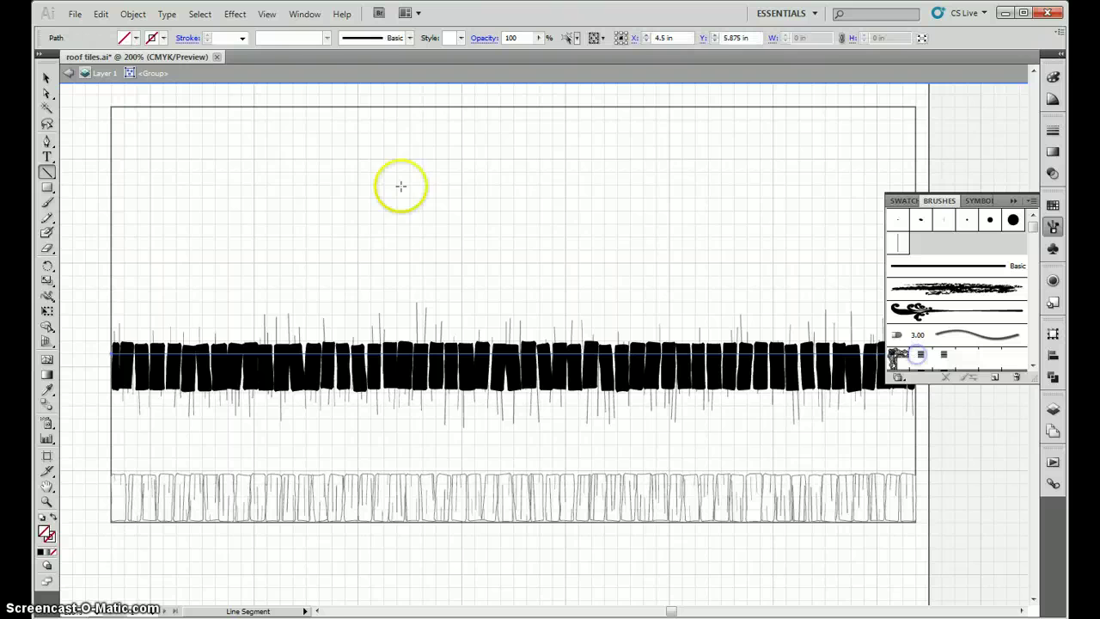
left_click(163, 38)
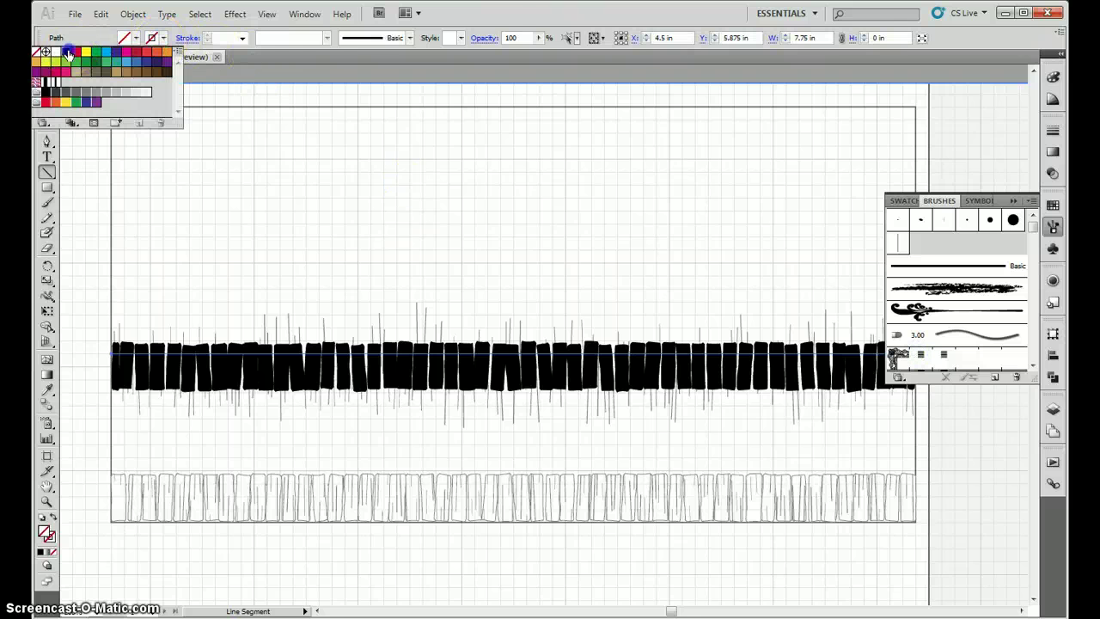
left_click(133, 14)
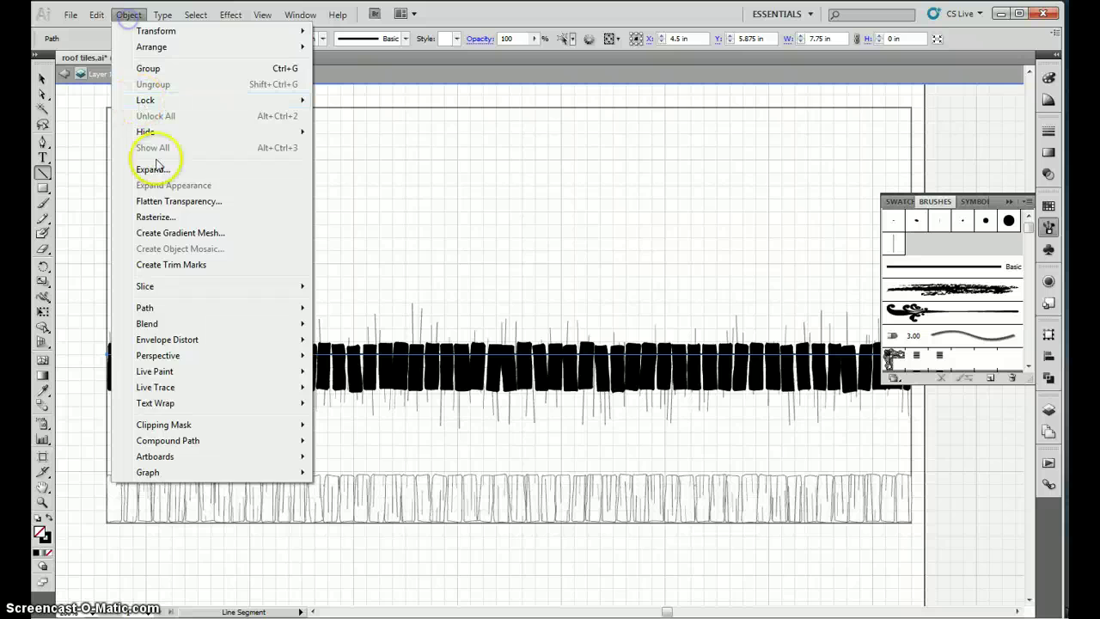
left_click(164, 172)
Confirm the expand and Pathfinder-Merge all the tile-row paths
left_click(619, 265)
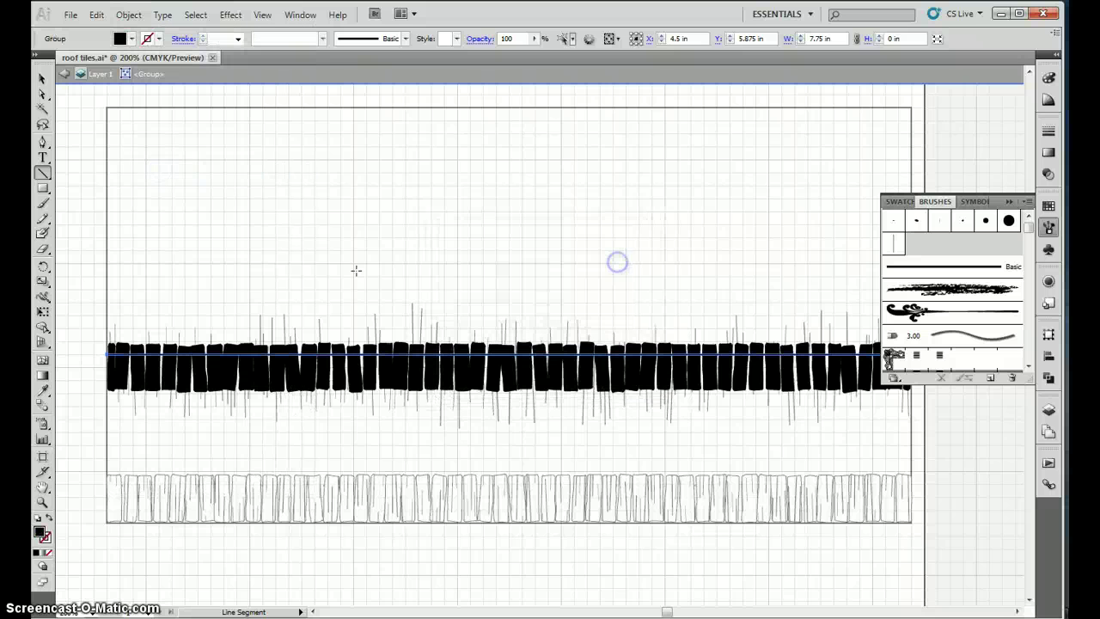
left_click(41, 79)
left_click_drag(76, 304, 917, 399)
left_click(1049, 378)
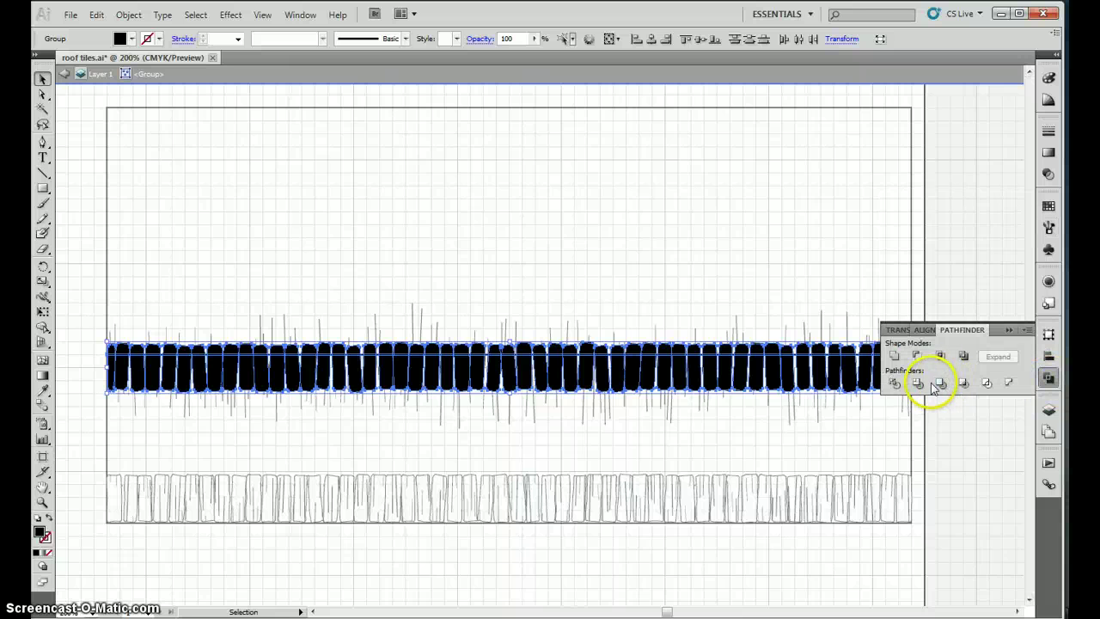
left_click(941, 384)
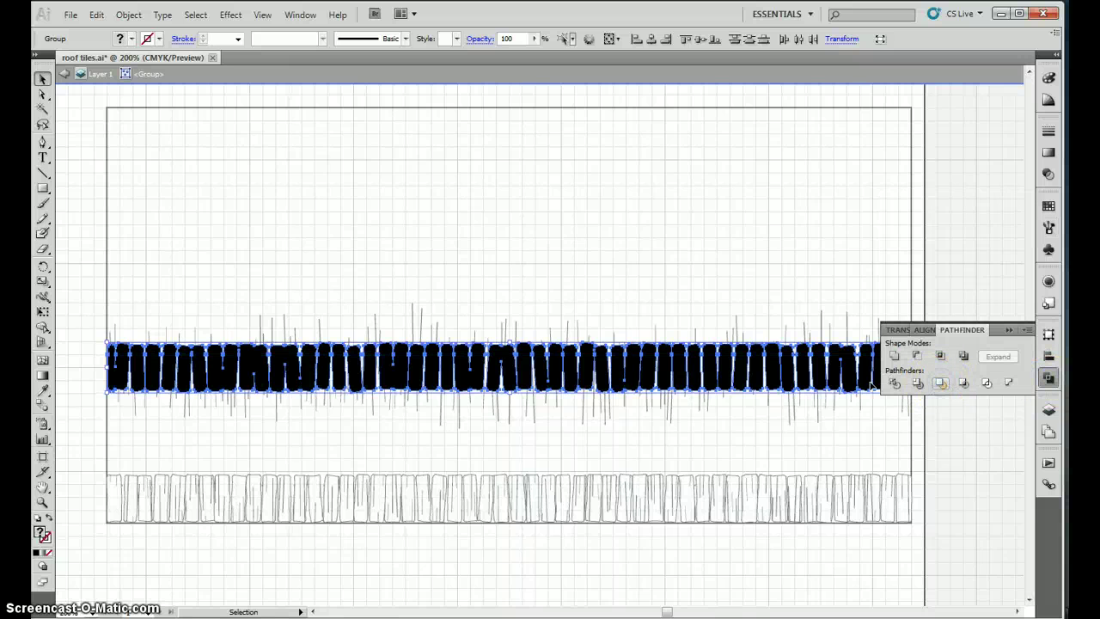
Reselect the merged row and Crop it to trim the protruding hatch strokes
left_click(501, 433)
left_click(522, 364)
left_click(510, 326)
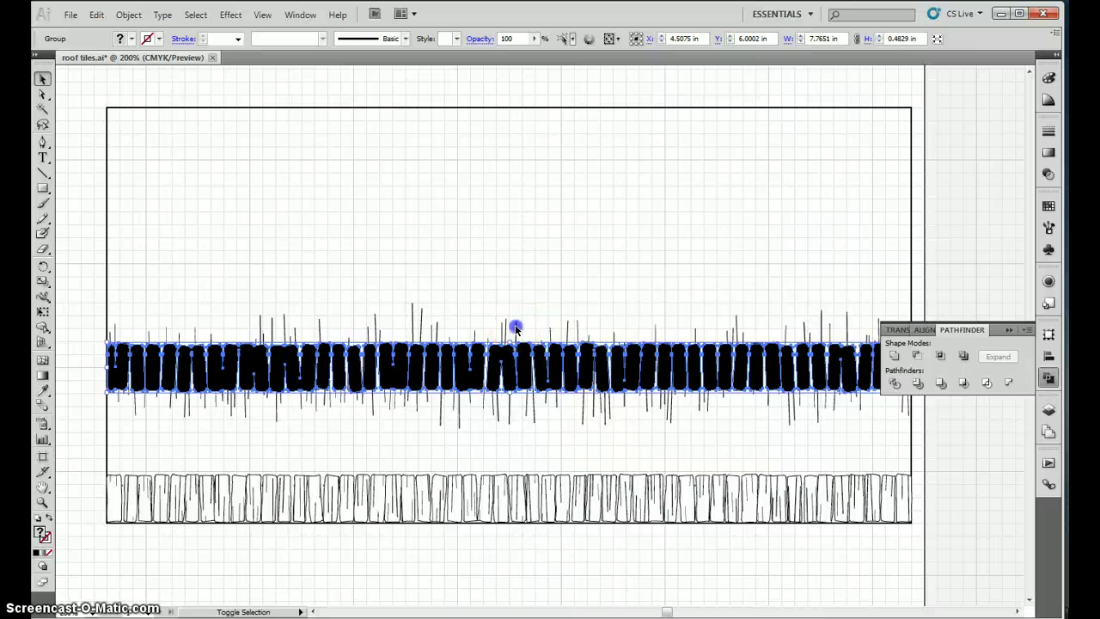
left_click(962, 384)
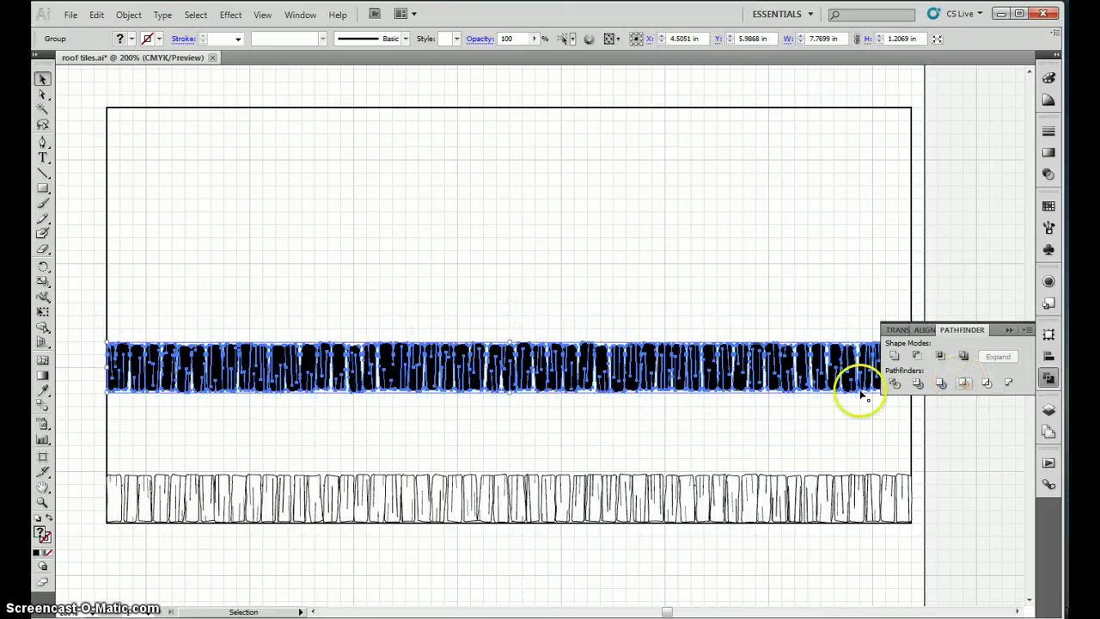
left_click(628, 424)
left_click(604, 389)
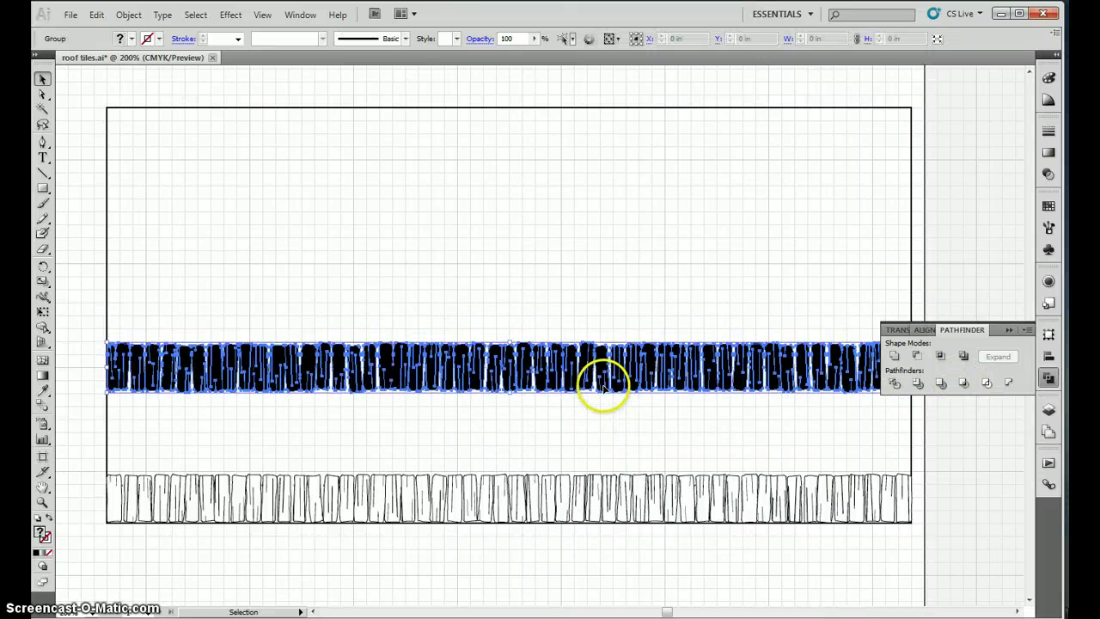
left_click(601, 410)
left_click(604, 365)
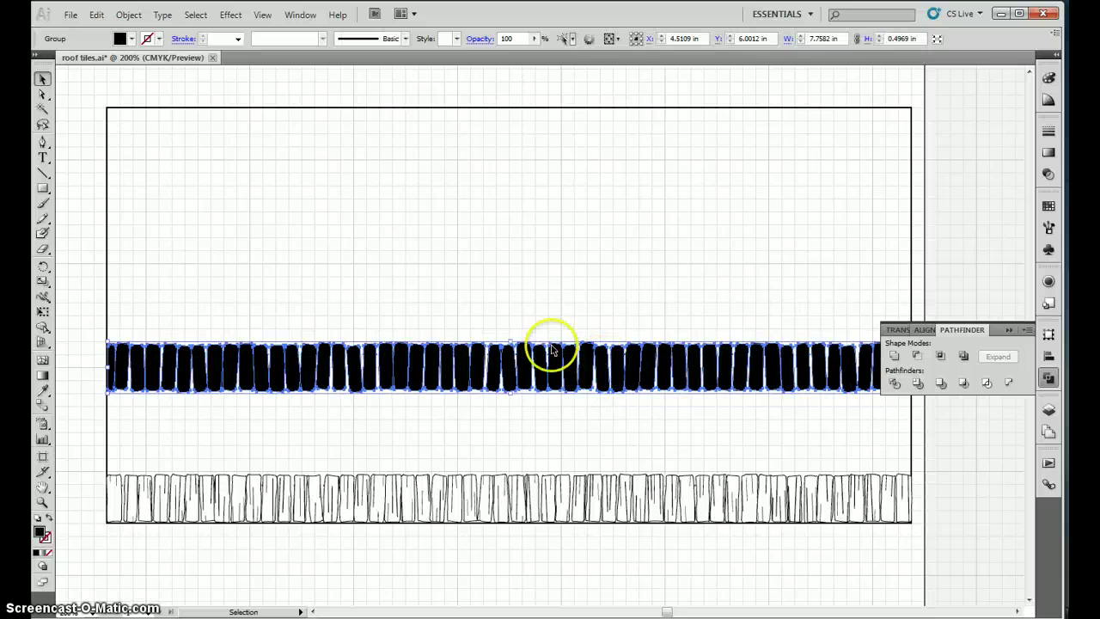
left_click(131, 38)
Fill the tile row white and give it a black stroke
left_click(56, 54)
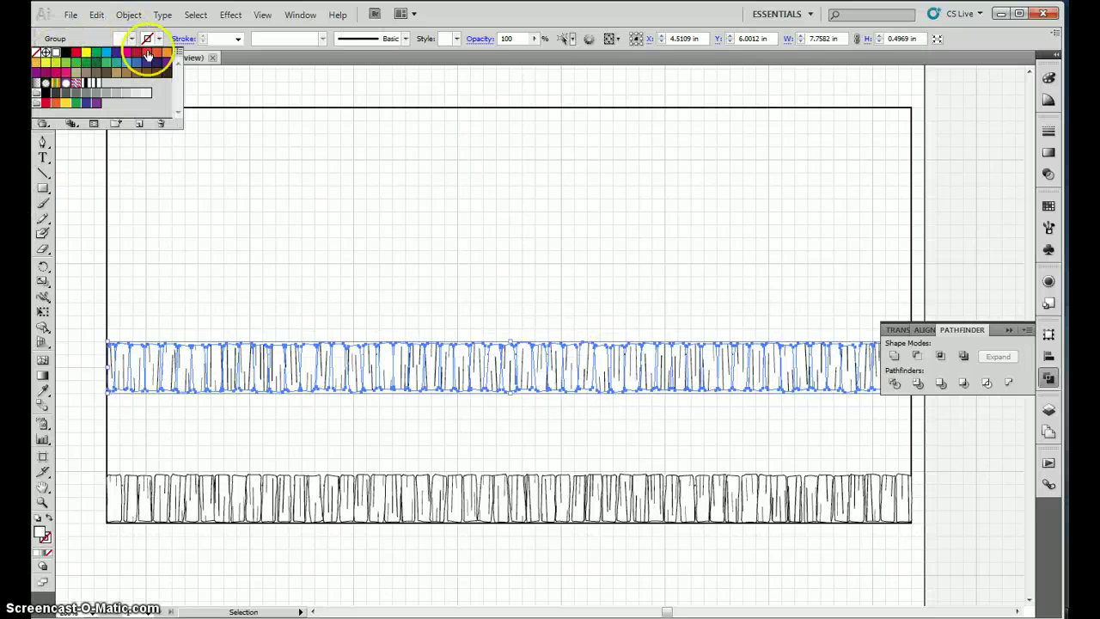
left_click(161, 38)
left_click(67, 54)
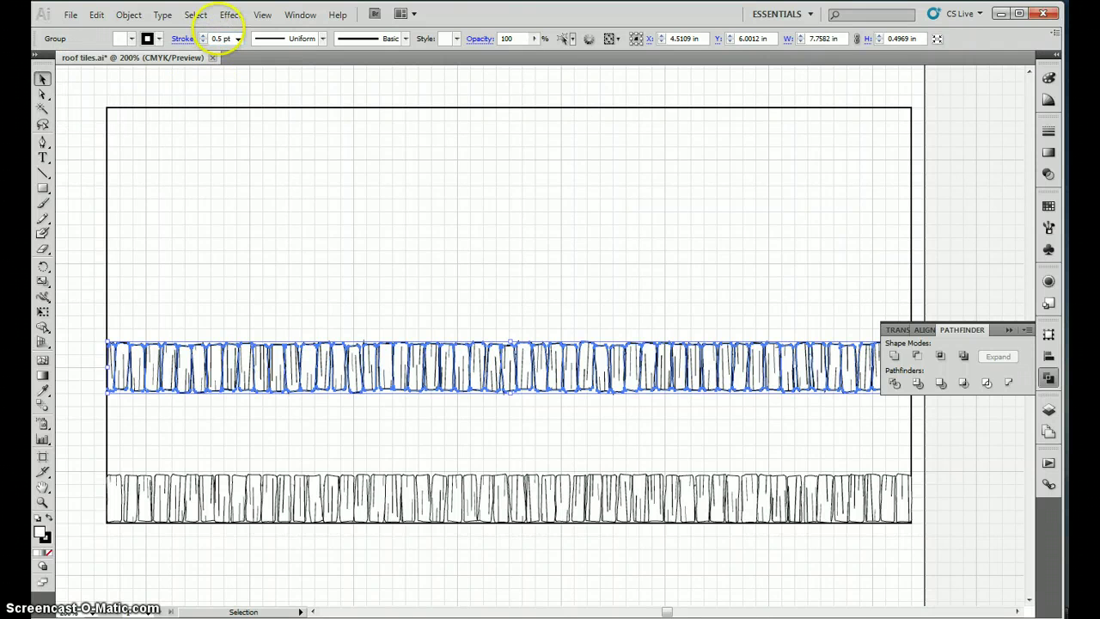
left_click(245, 79)
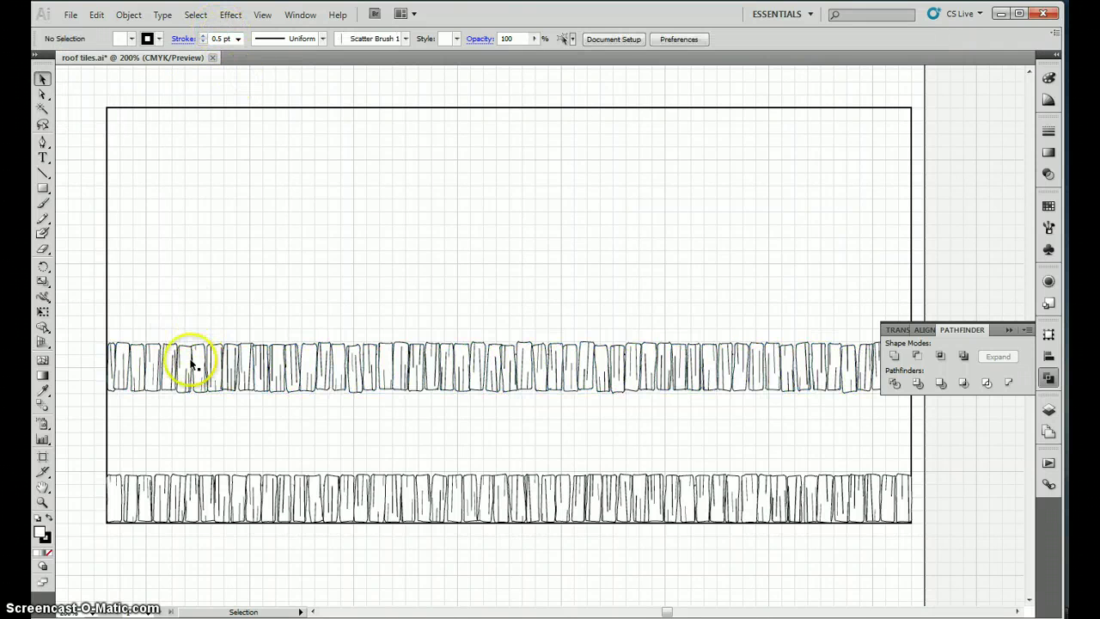
Lower the upper tile row to Y 7.1335 in so it overlaps the bottom shingles
left_click_drag(276, 409, 277, 405)
key("a")
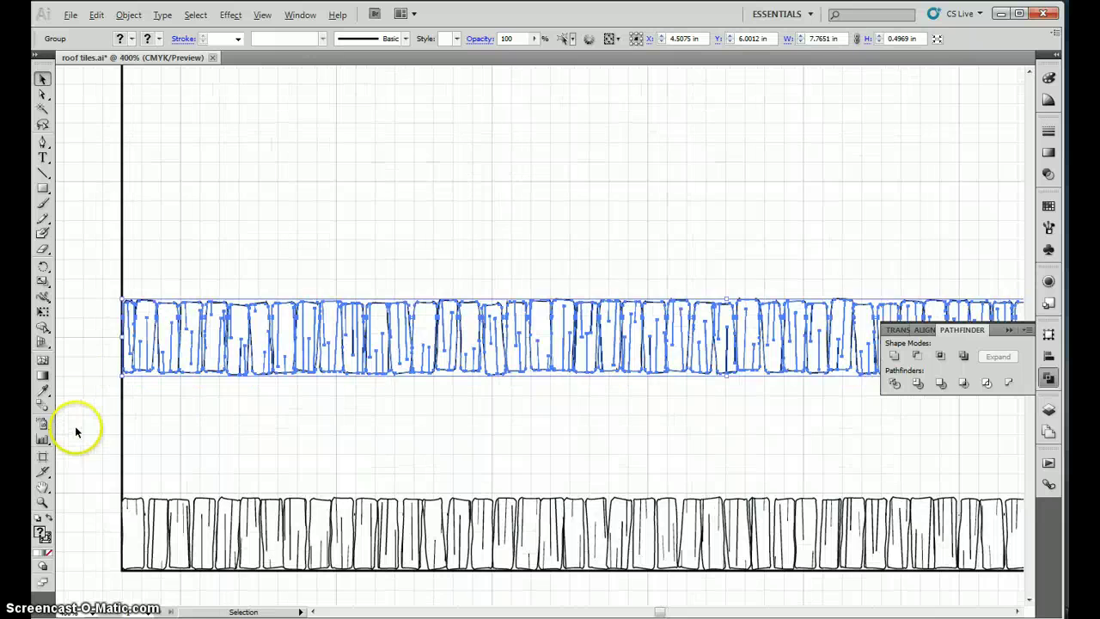
scroll(77, 432, "up", 1)
scroll(79, 428, "up", 2)
scroll(180, 292, "down", 1)
left_click_drag(177, 216, 160, 524)
scroll(152, 405, "down", 3)
left_click_drag(178, 415, 177, 456)
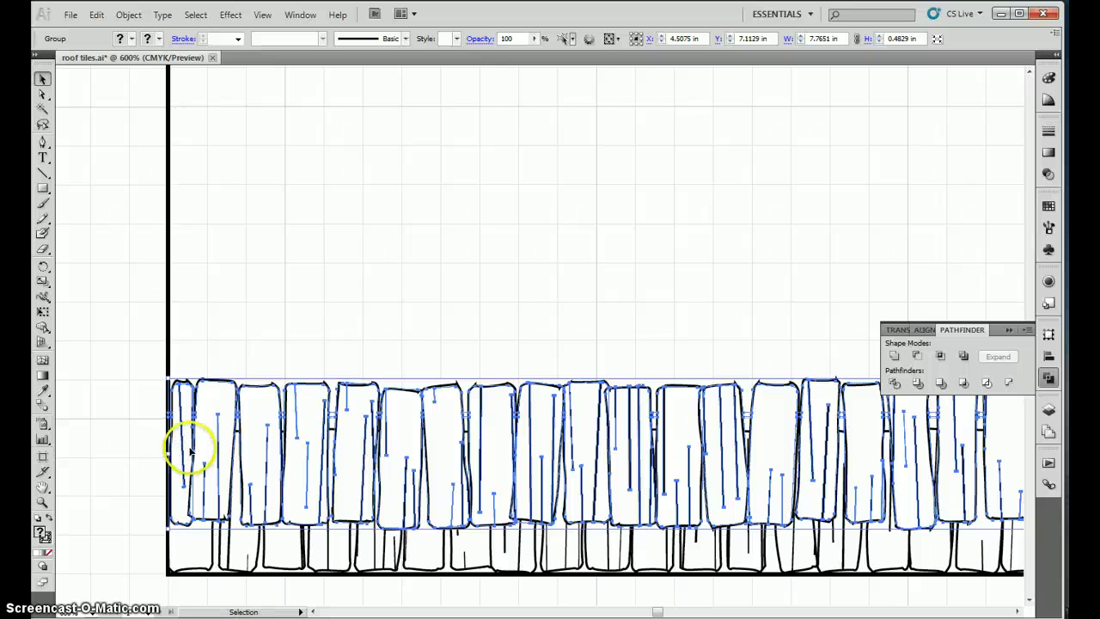
key("Down")
key("Down")
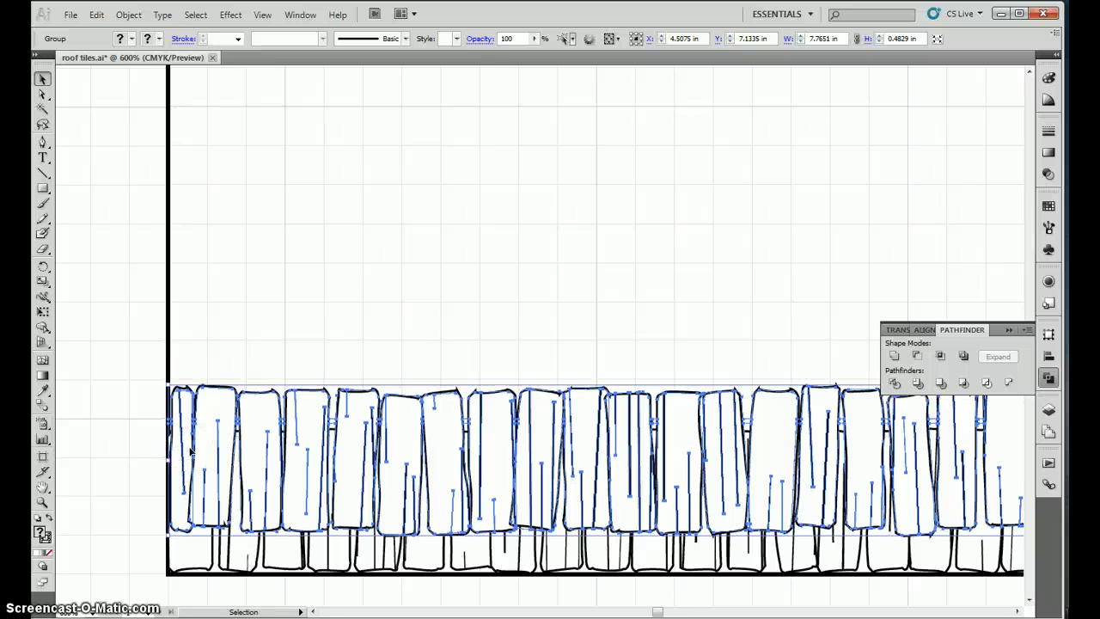
scroll(133, 400, "down", 5)
left_click(365, 479)
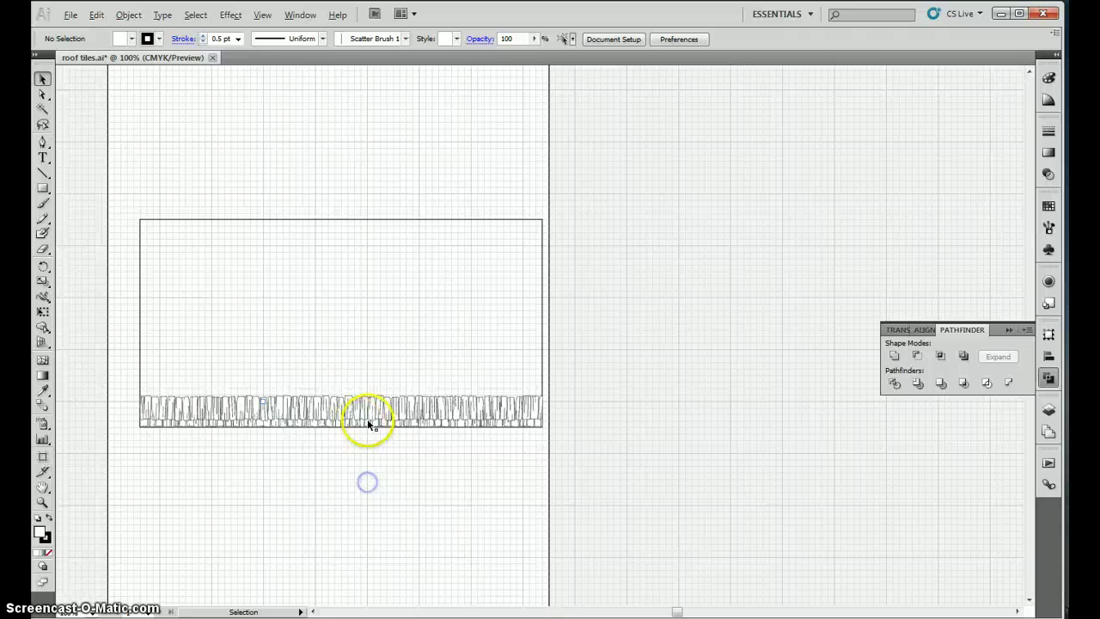
scroll(368, 421, "up", 5)
scroll(466, 425, "down", 3)
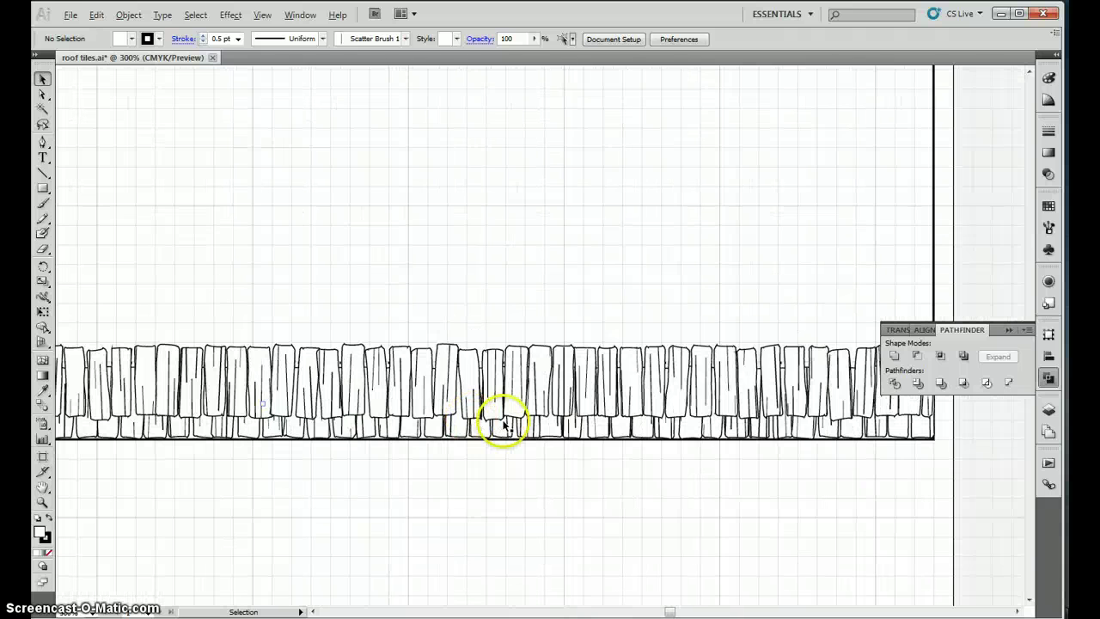
scroll(501, 424, "up", 2)
Inside the nested shingle group, set Round Join on all shingle outlines, then exit isolation
left_click(484, 346)
double_click(490, 331)
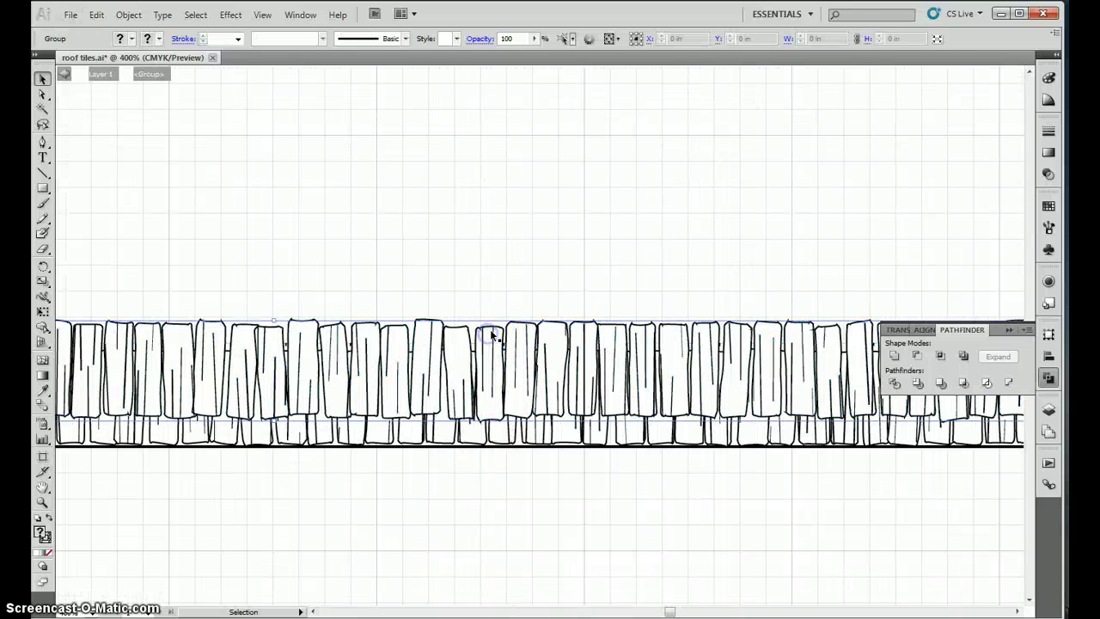
left_click(486, 329)
double_click(488, 333)
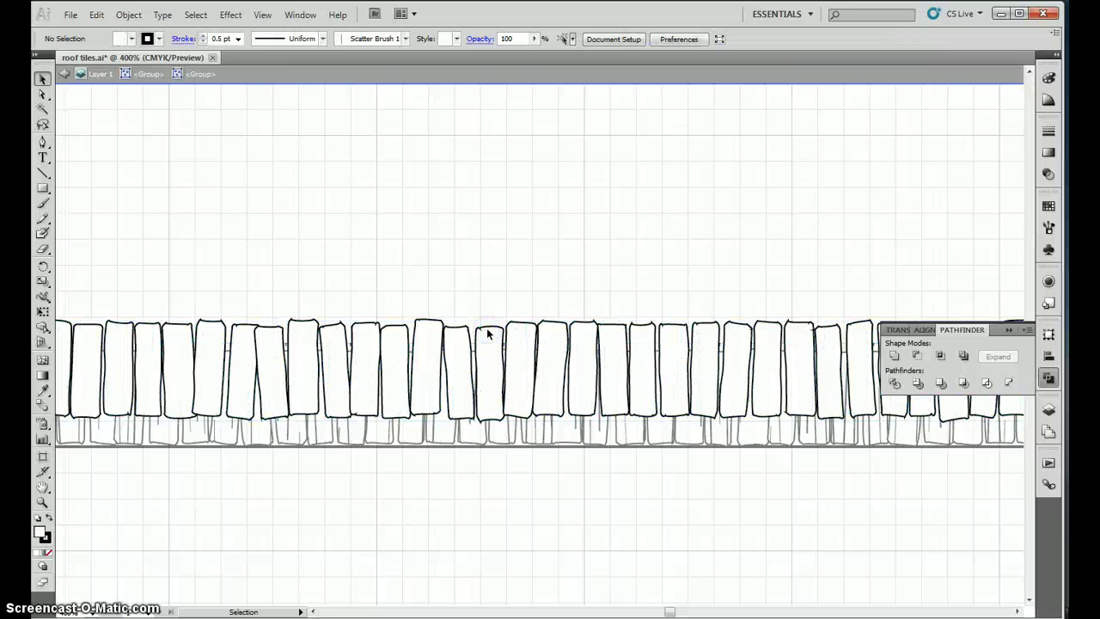
scroll(473, 331, "down", 3)
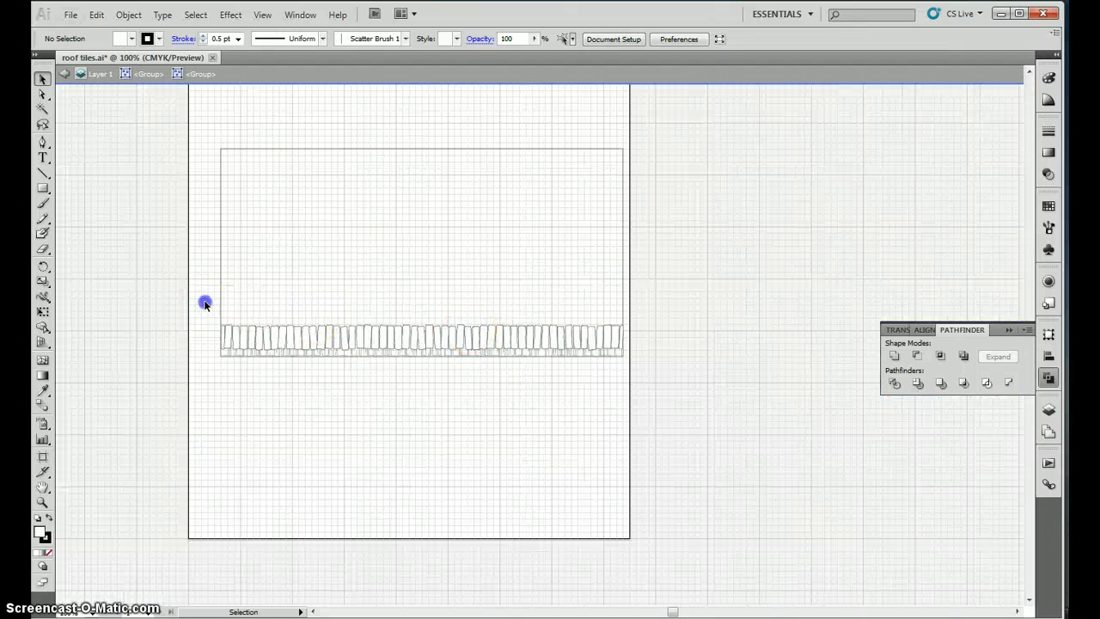
left_click_drag(204, 302, 665, 358)
left_click(1048, 129)
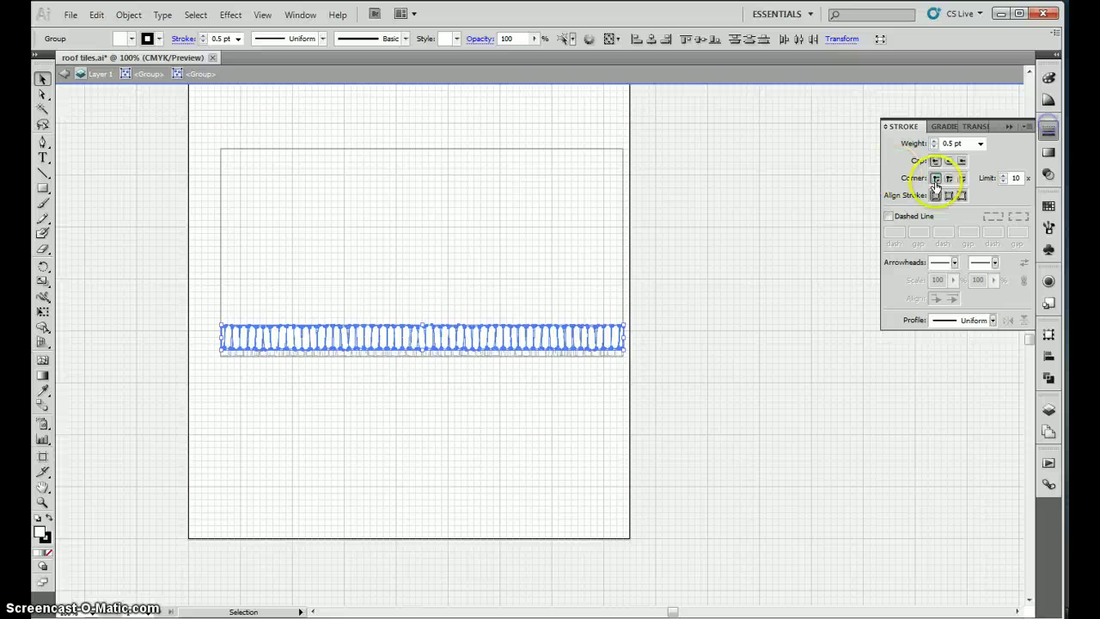
left_click(847, 204)
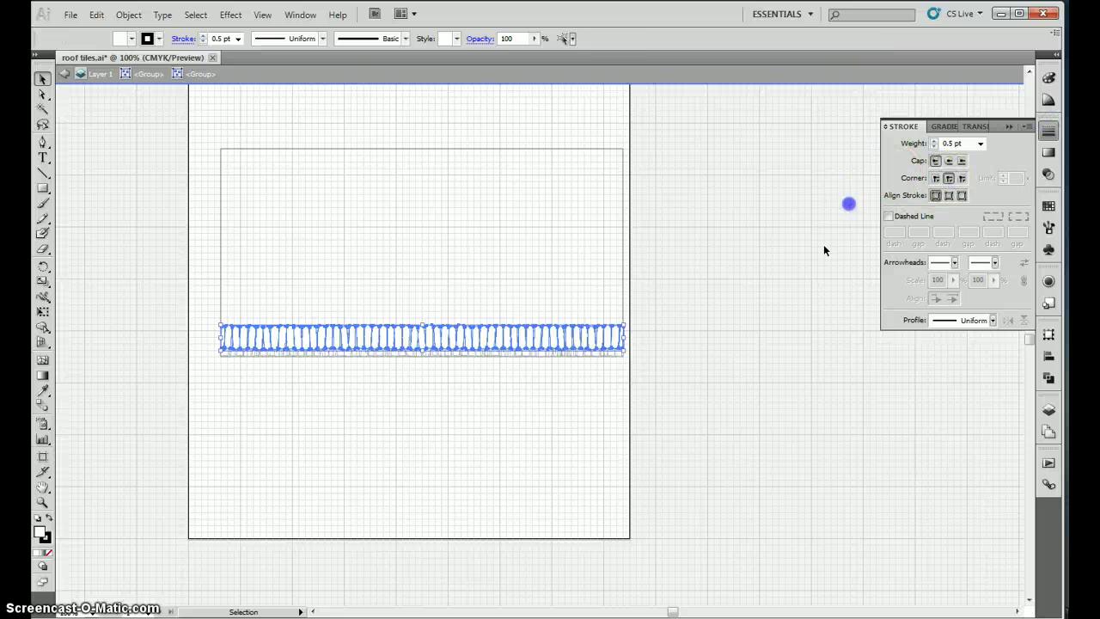
double_click(422, 388)
scroll(372, 313, "up", 4)
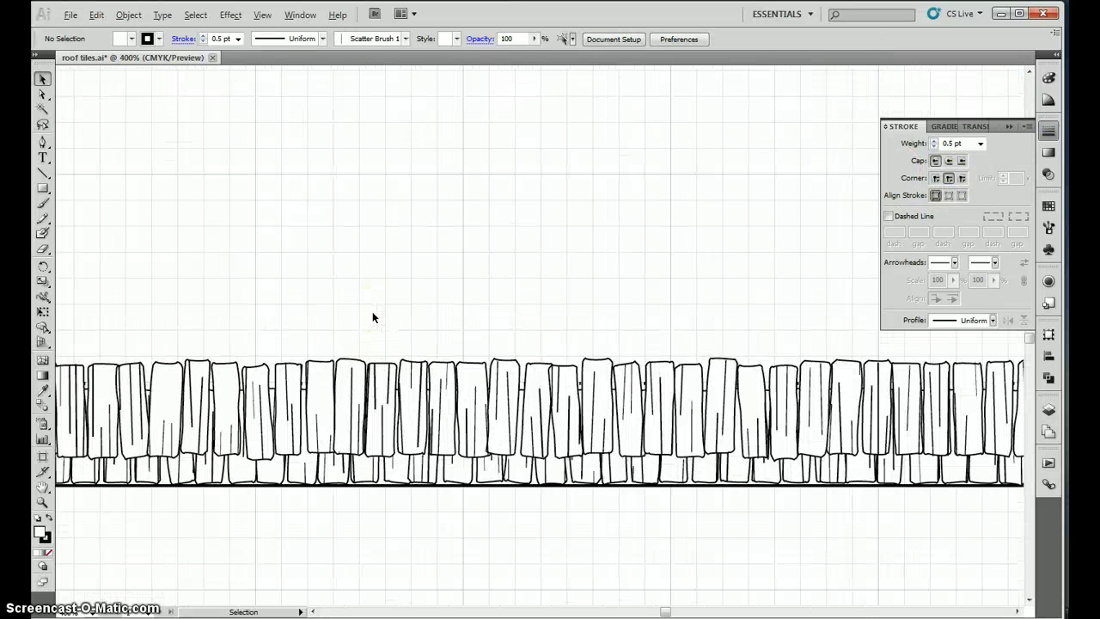
scroll(372, 314, "down", 1)
scroll(386, 350, "down", 1)
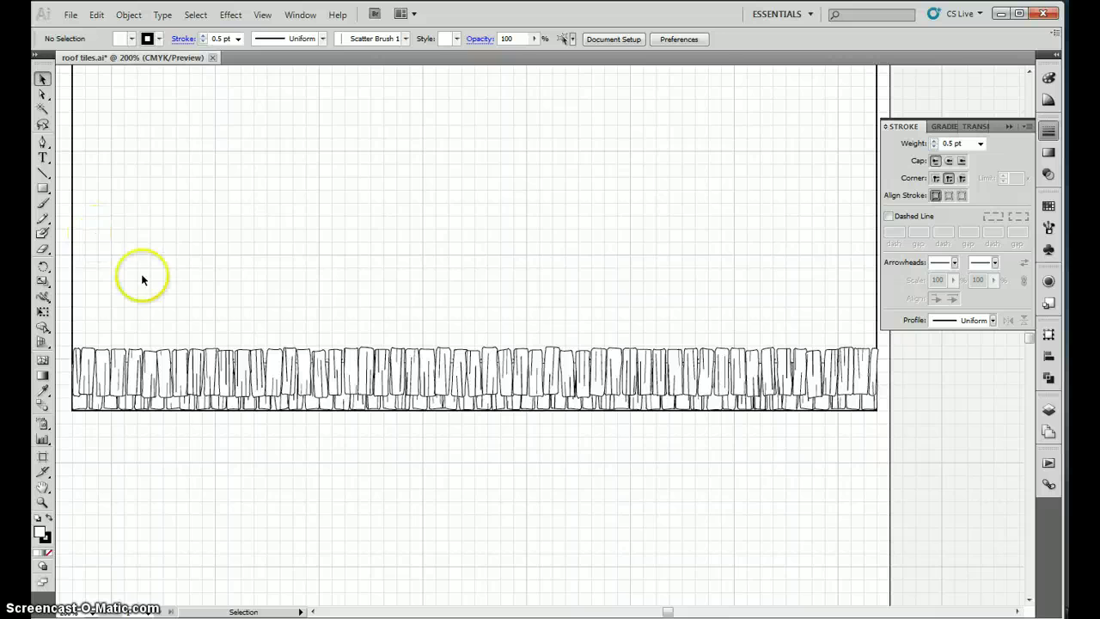
Draw a 7.75 in horizontal line across the artboard above the shingle row
left_click(42, 172)
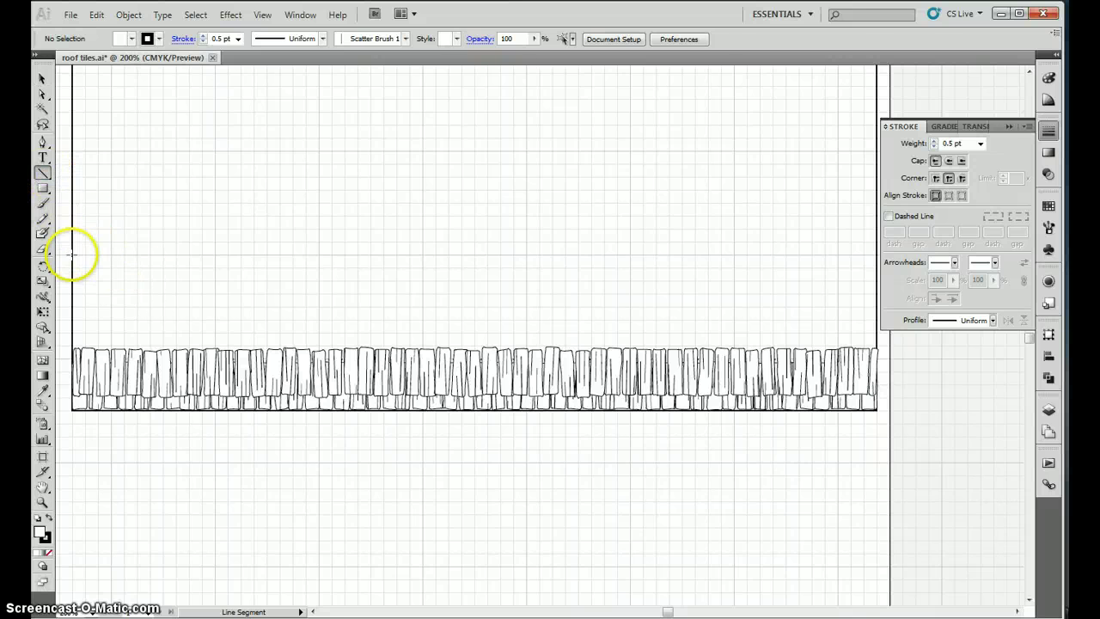
left_click_drag(73, 255, 878, 254)
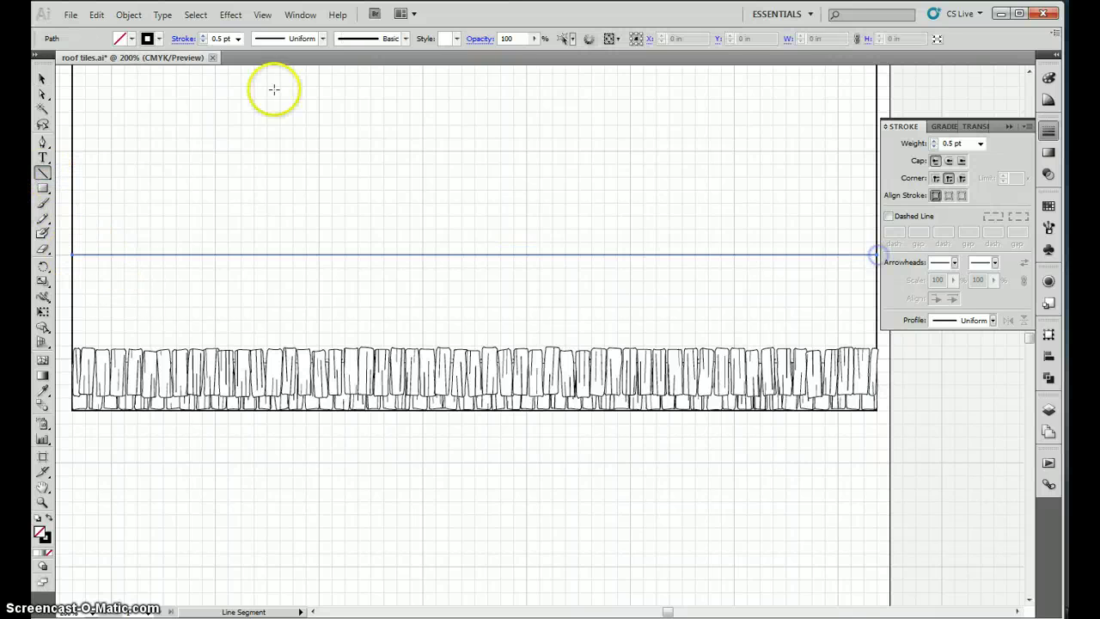
left_click(43, 76)
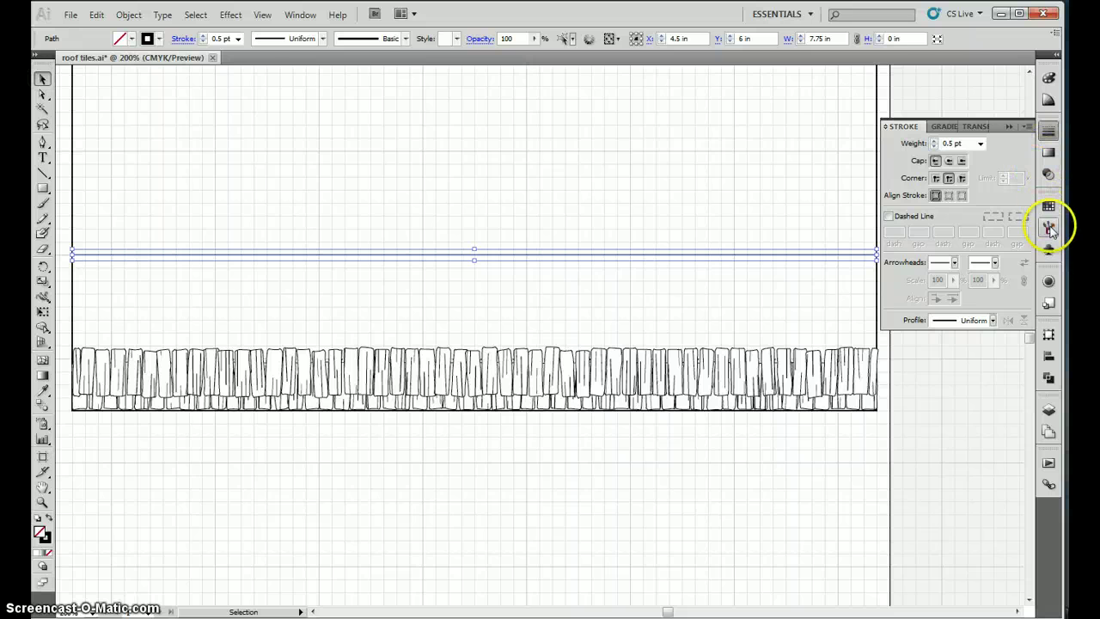
left_click(624, 324)
left_click(834, 253)
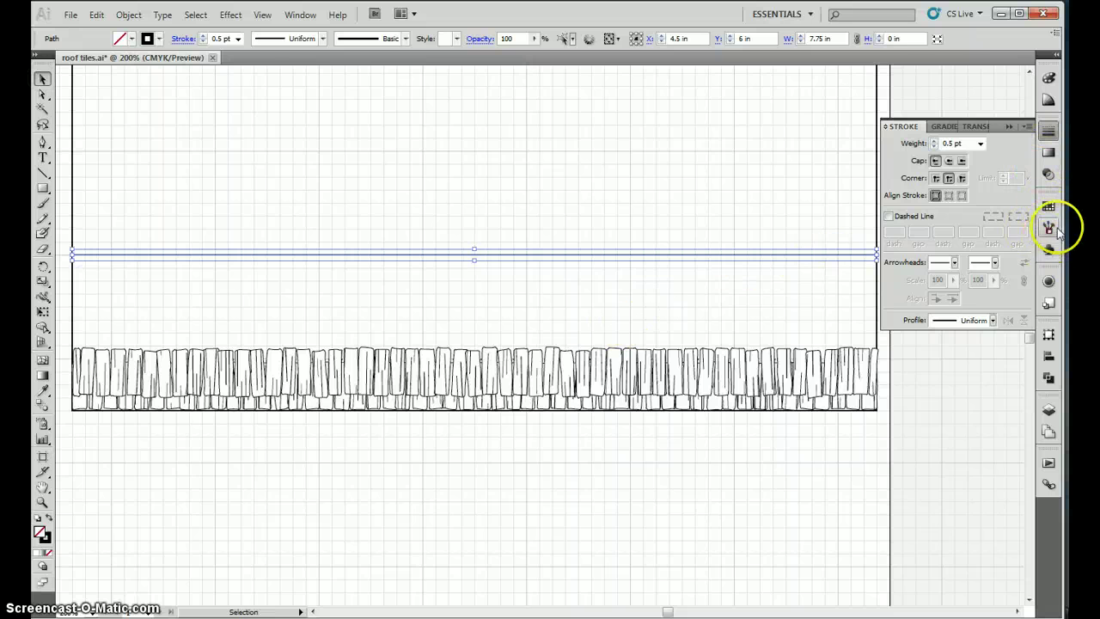
Apply the wide tile pattern brush, then Scatter Brush 1, to the line
left_click(1049, 227)
scroll(952, 316, "down", 2)
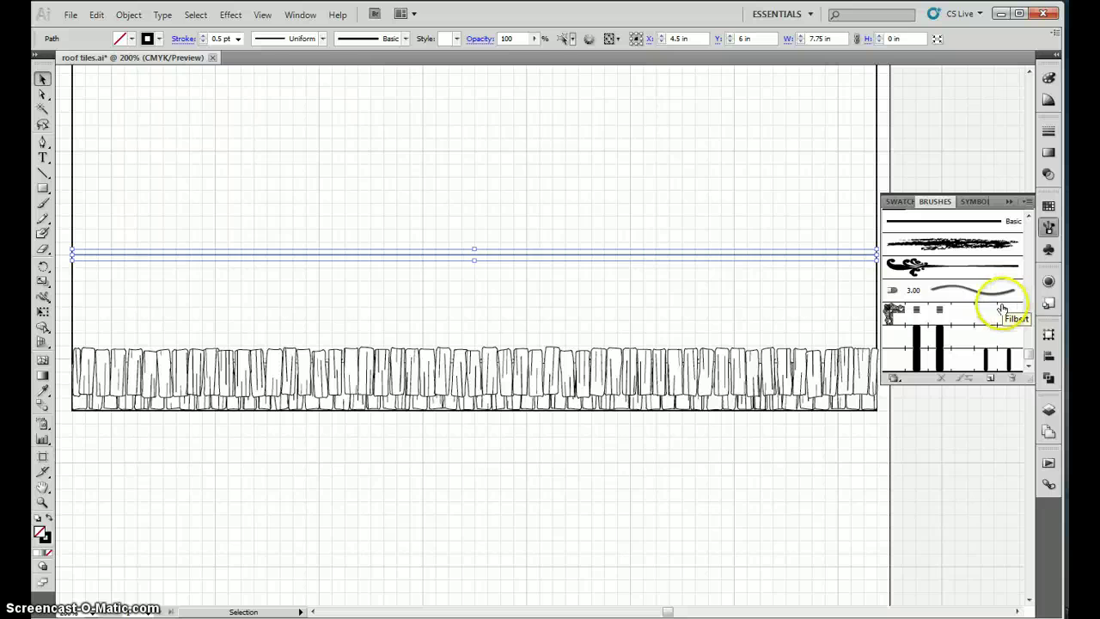
left_click(938, 333)
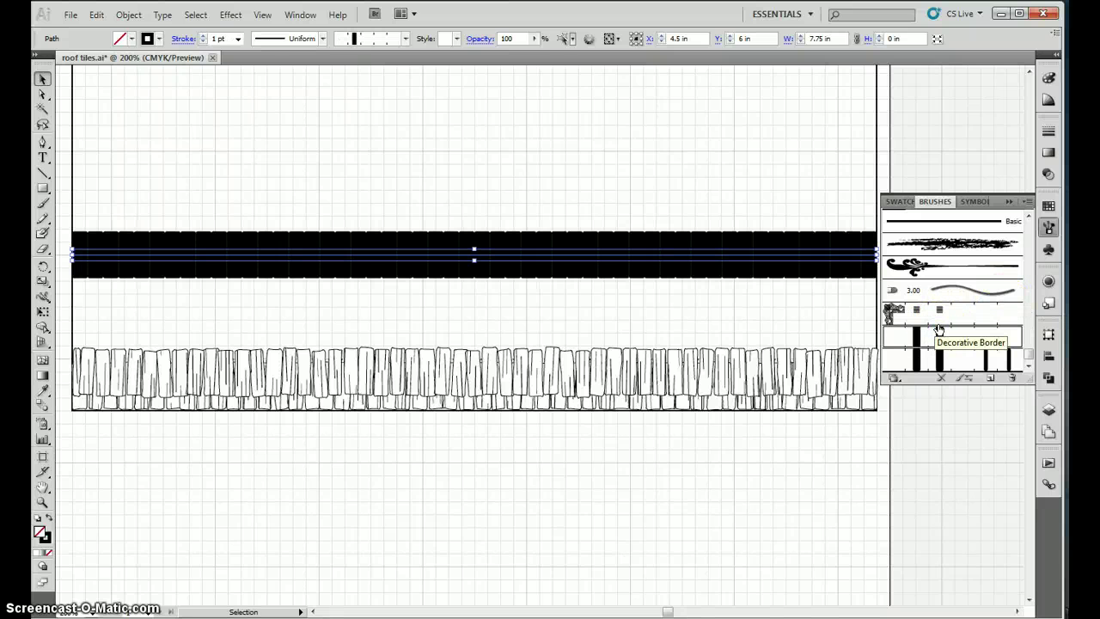
scroll(913, 273, "up", 2)
left_click(894, 244)
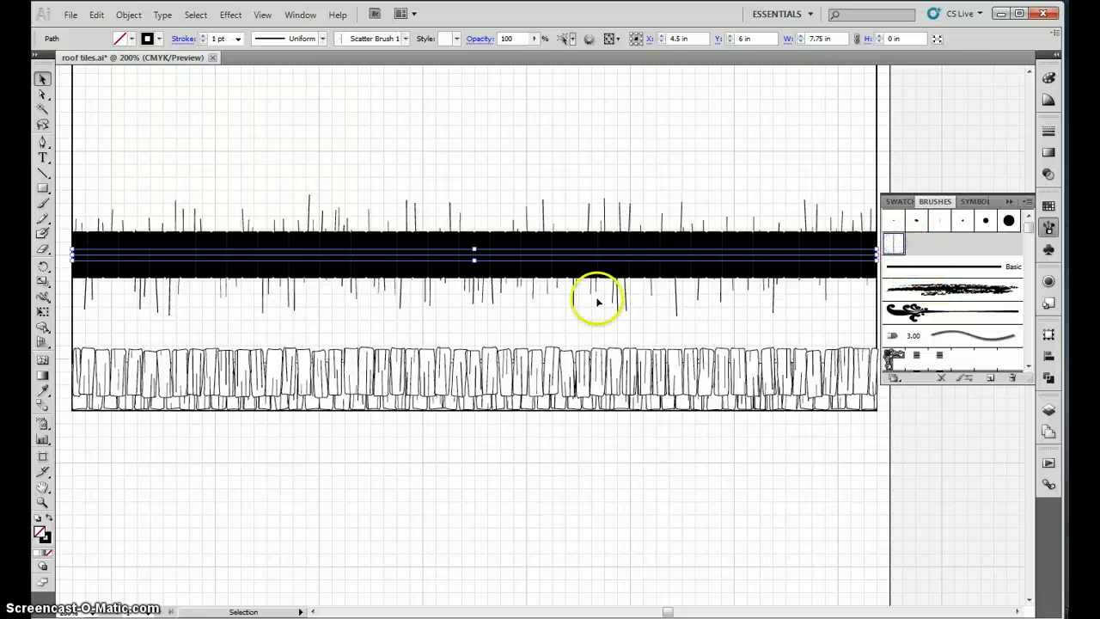
left_click(353, 207)
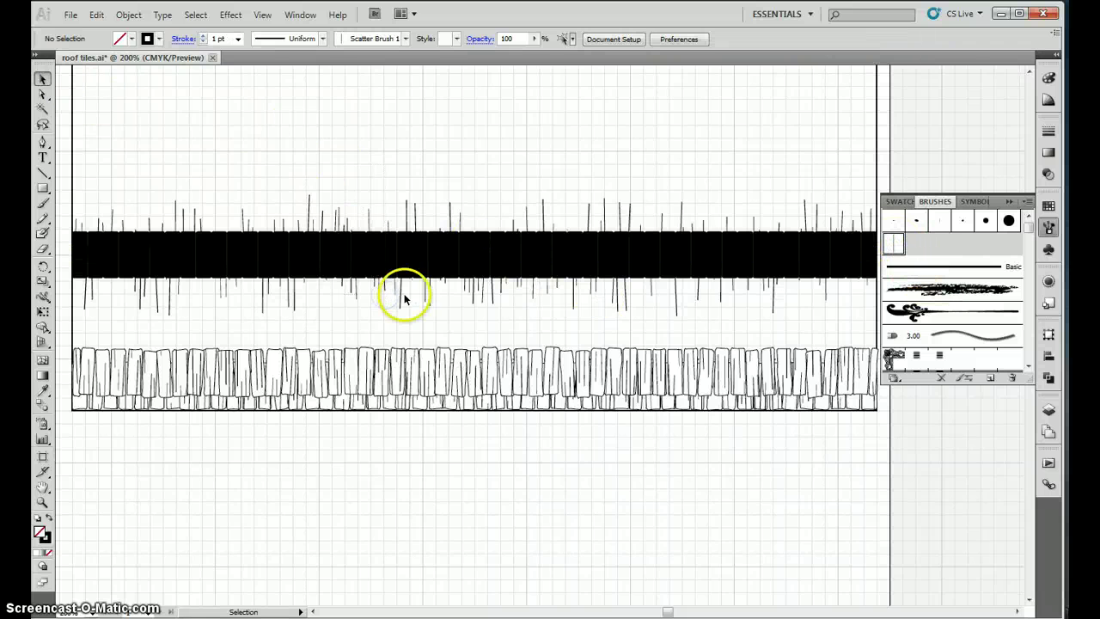
left_click_drag(413, 309, 413, 309)
Expand the brushed band's appearance and ungroup it into separate tiles
left_click(97, 15)
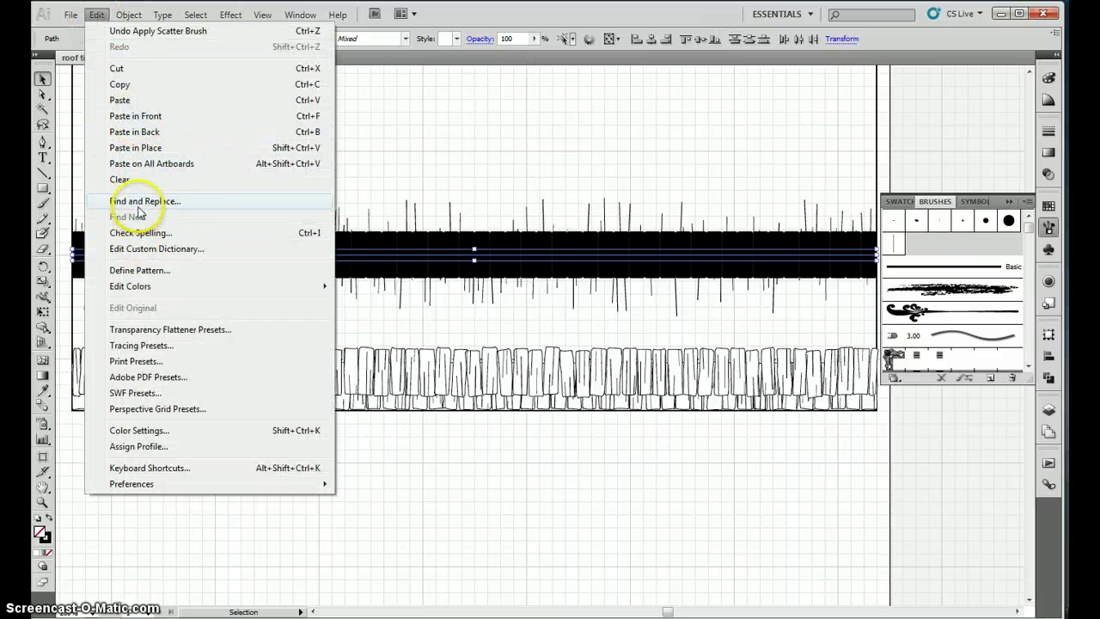
mouse_move(129, 14)
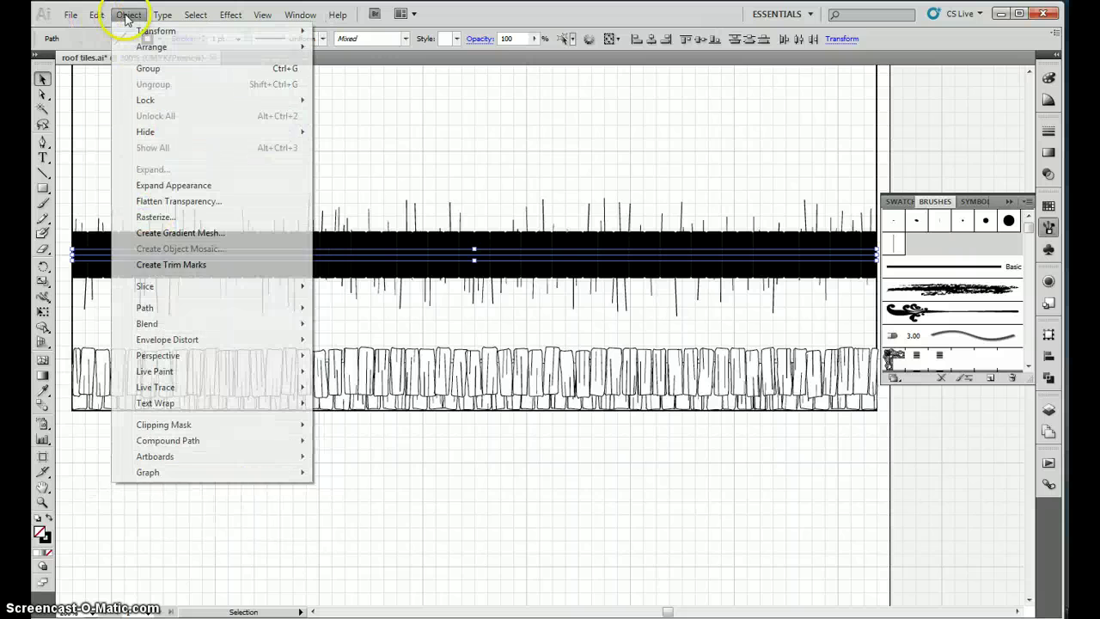
left_click(150, 186)
left_click(412, 167)
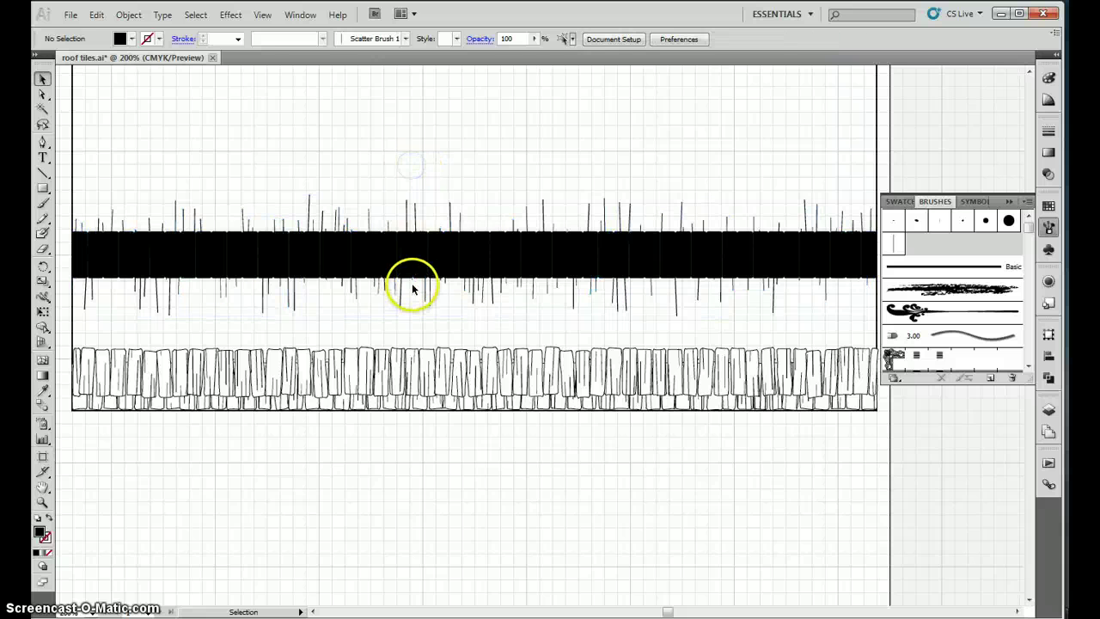
left_click(410, 277)
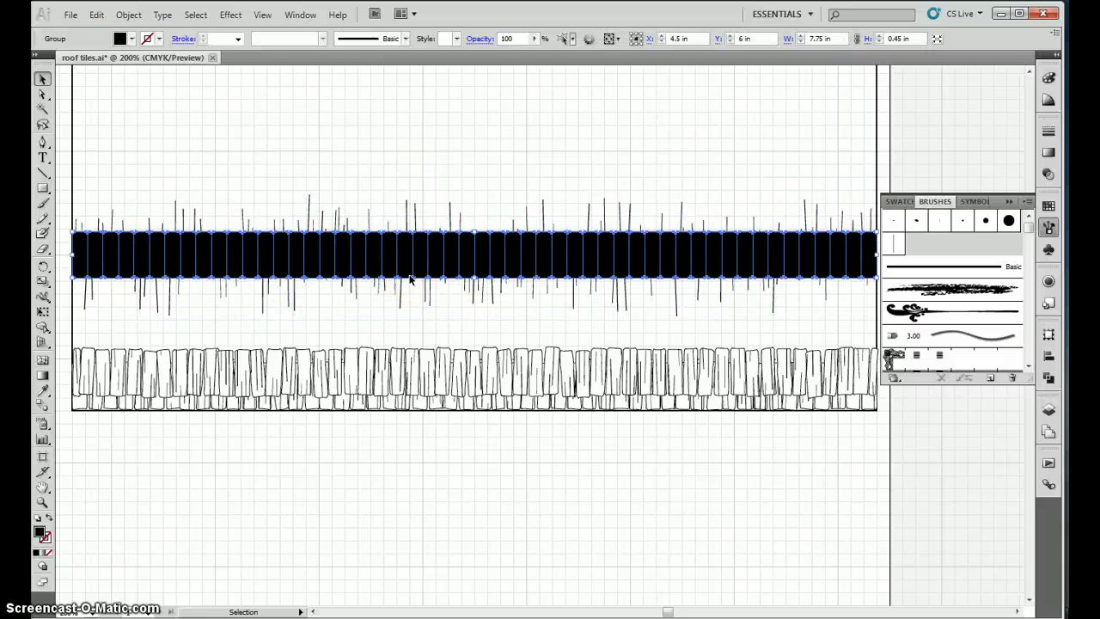
right_click(410, 279)
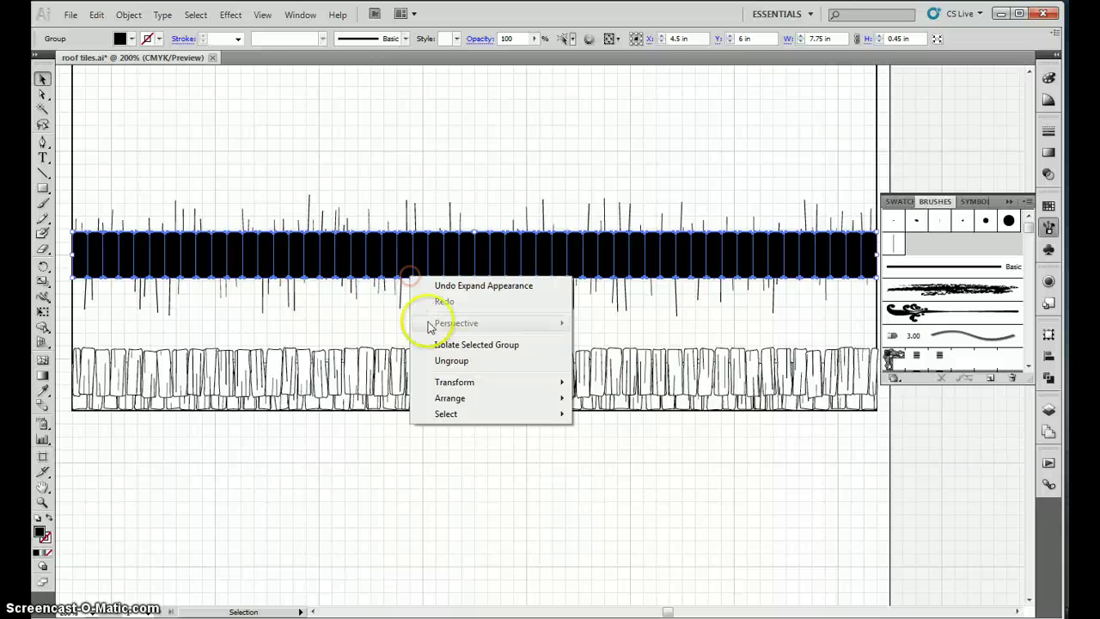
left_click(449, 358)
left_click(427, 253)
Randomly Transform Each tile: scale 80/99%, move 0.01/0.02 in, rotate 5°
right_click(432, 261)
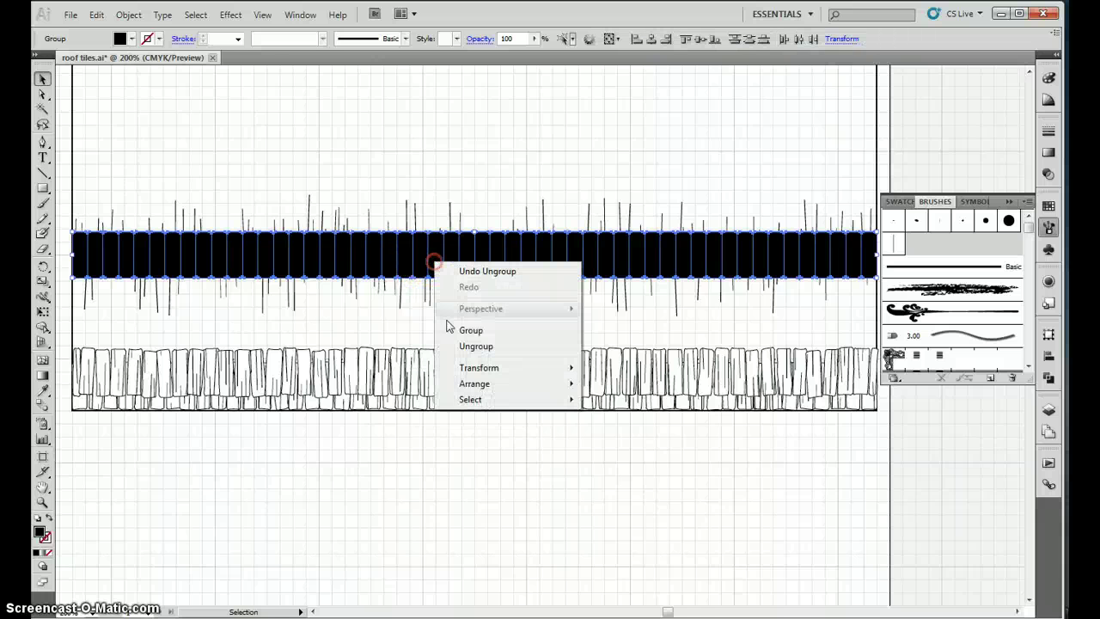
left_click(478, 367)
left_click(282, 474)
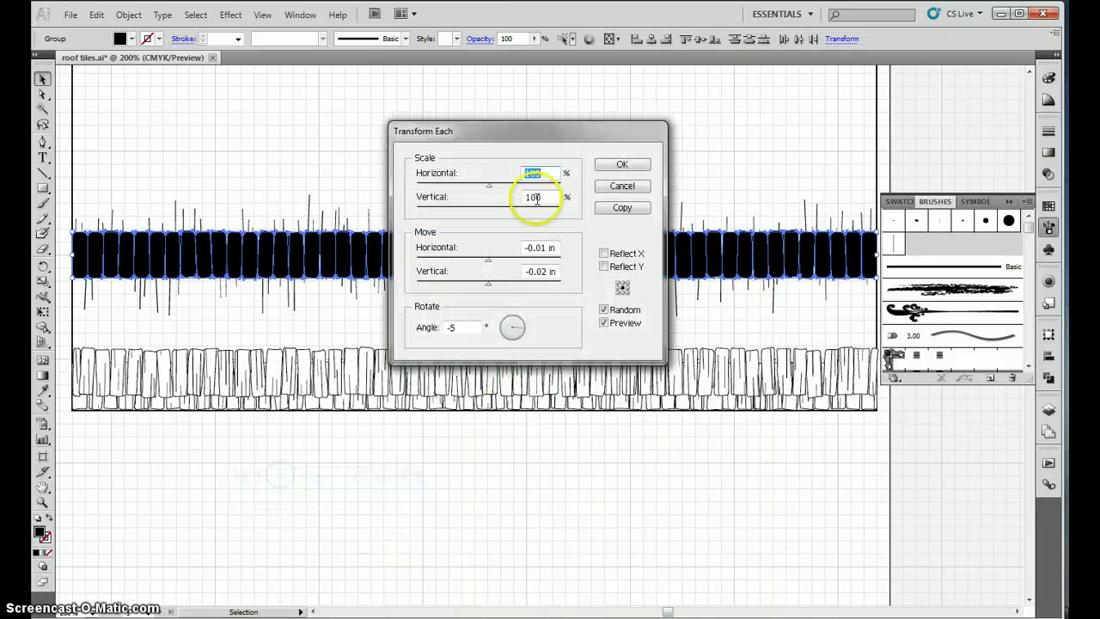
double_click(542, 175)
type("80")
double_click(546, 198)
type("99")
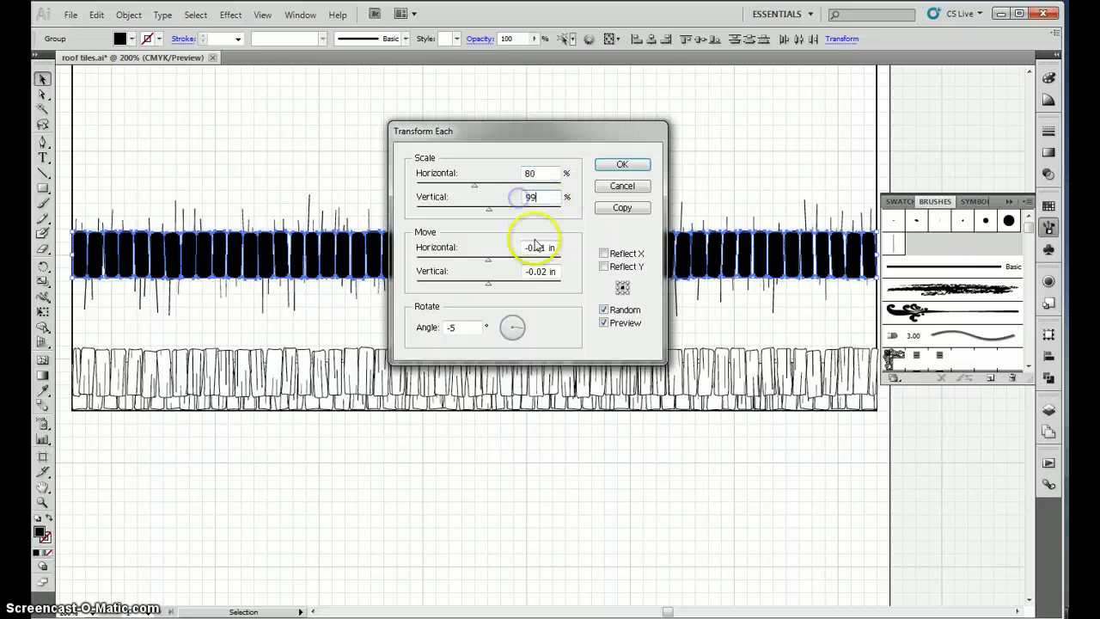
left_click_drag(523, 246, 504, 270)
key("BackSpace")
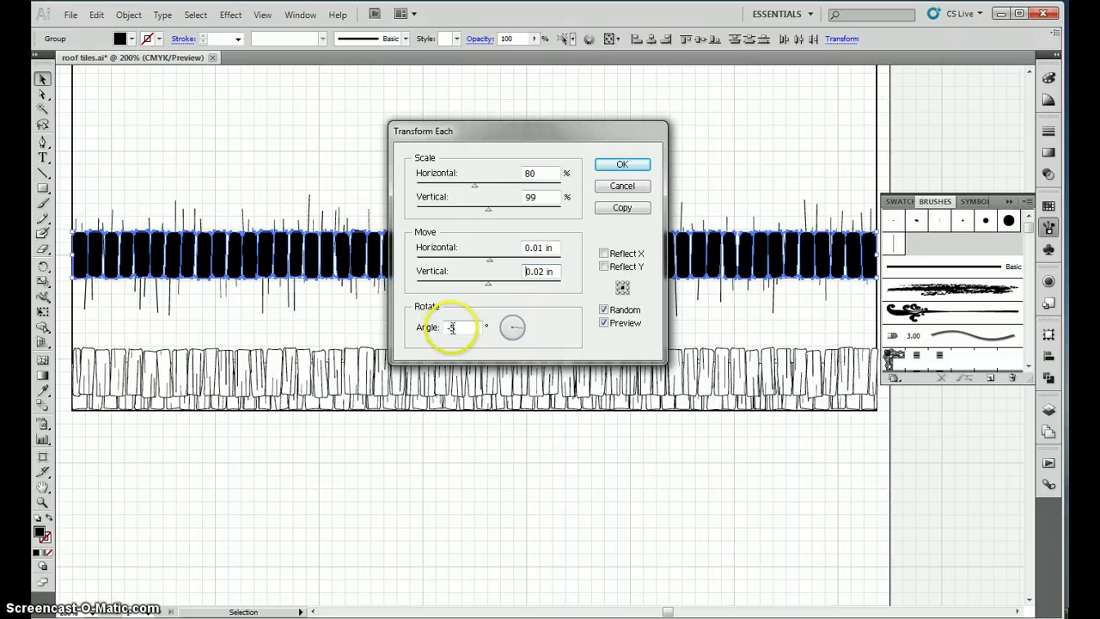
left_click(430, 329)
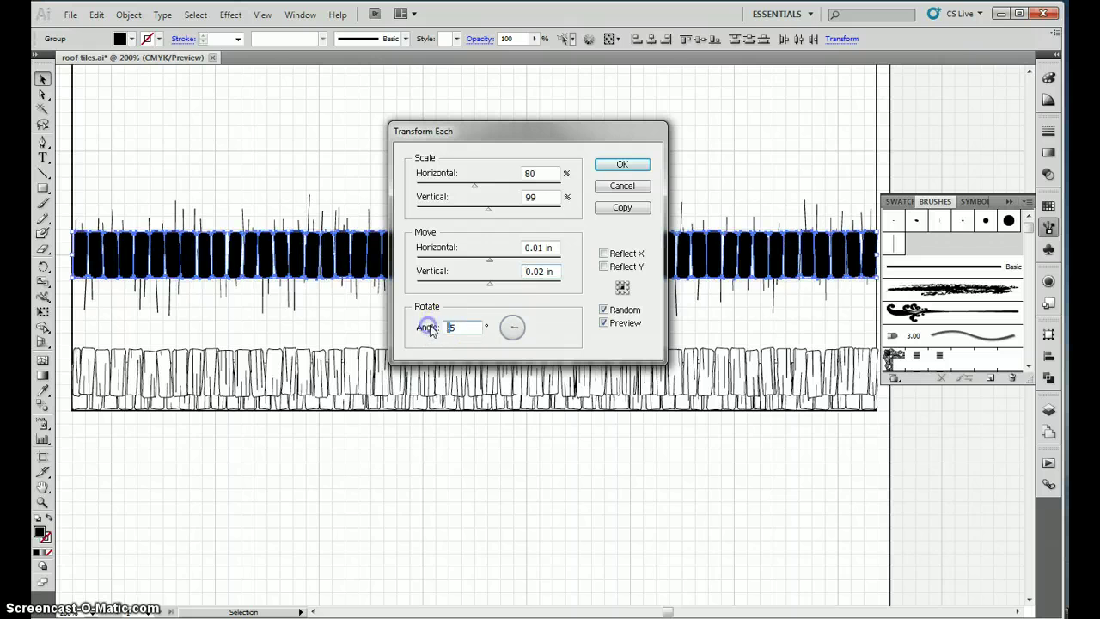
left_click(622, 163)
Jitter the black tiles again with Transform Each: scale 100/100, move -0.01/-0.02, angle -5, Random
right_click(546, 260)
mouse_move(586, 372)
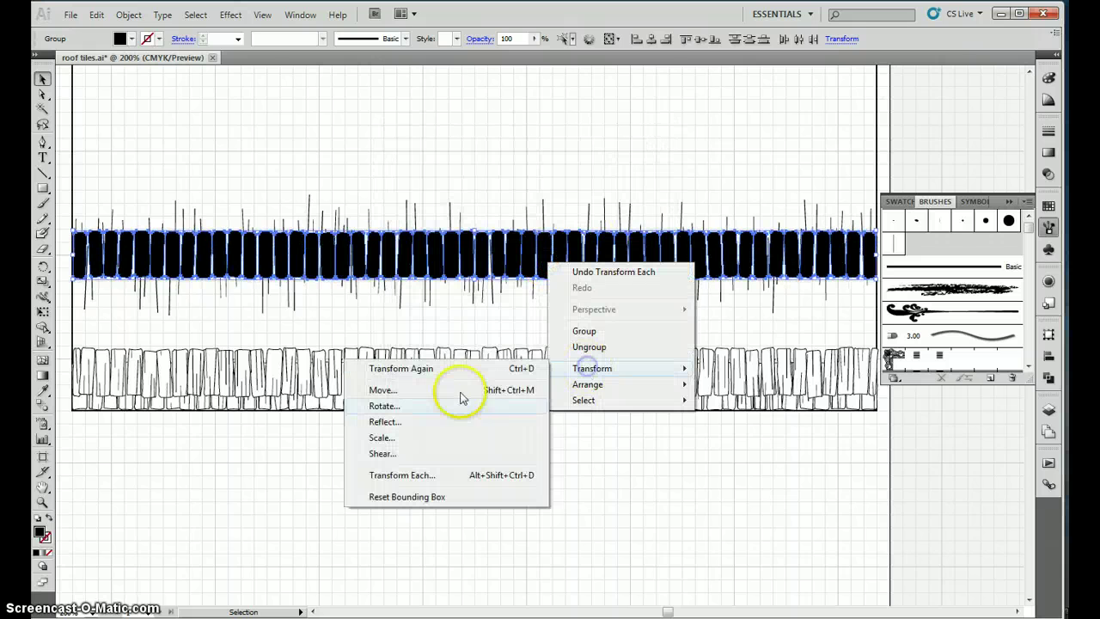
left_click(405, 472)
type("100")
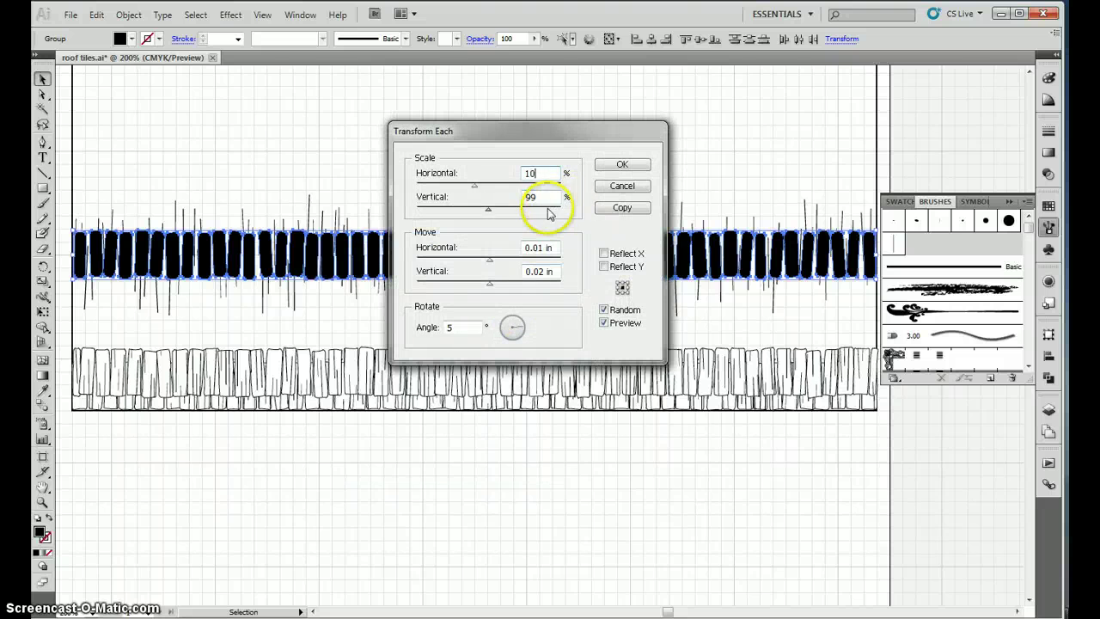
key("Tab")
type("100")
left_click(526, 248)
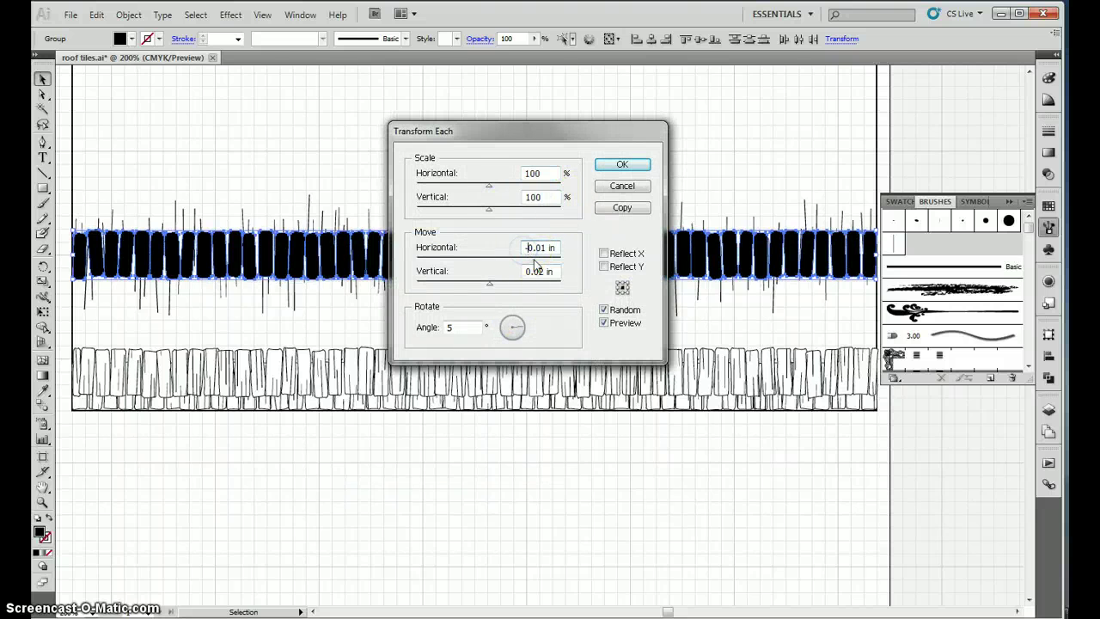
type("-")
left_click(443, 328)
type("-")
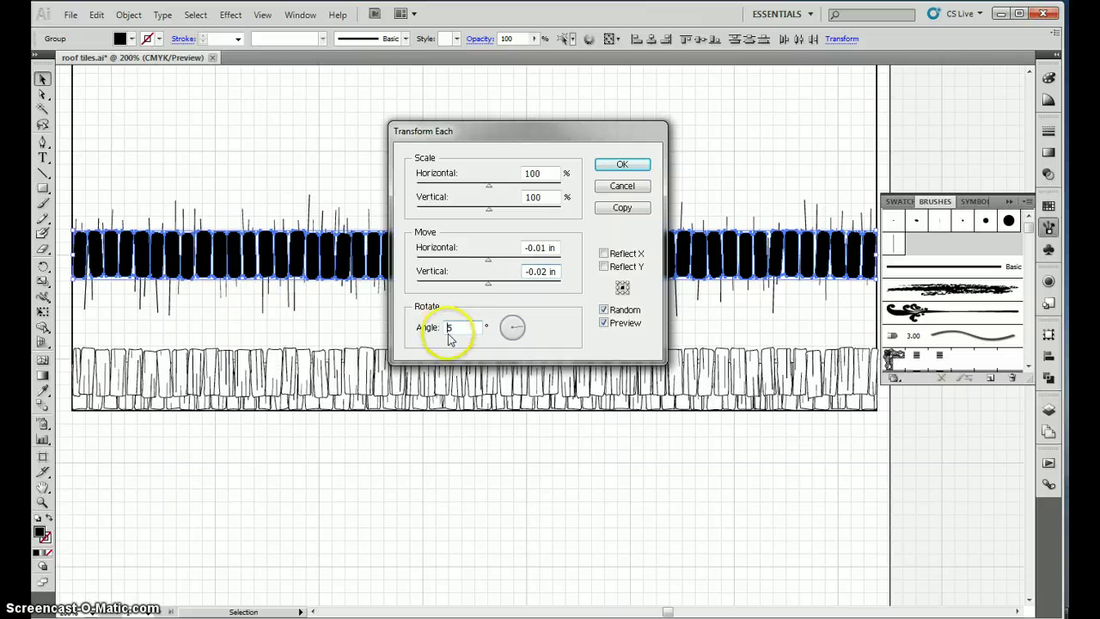
left_click(642, 164)
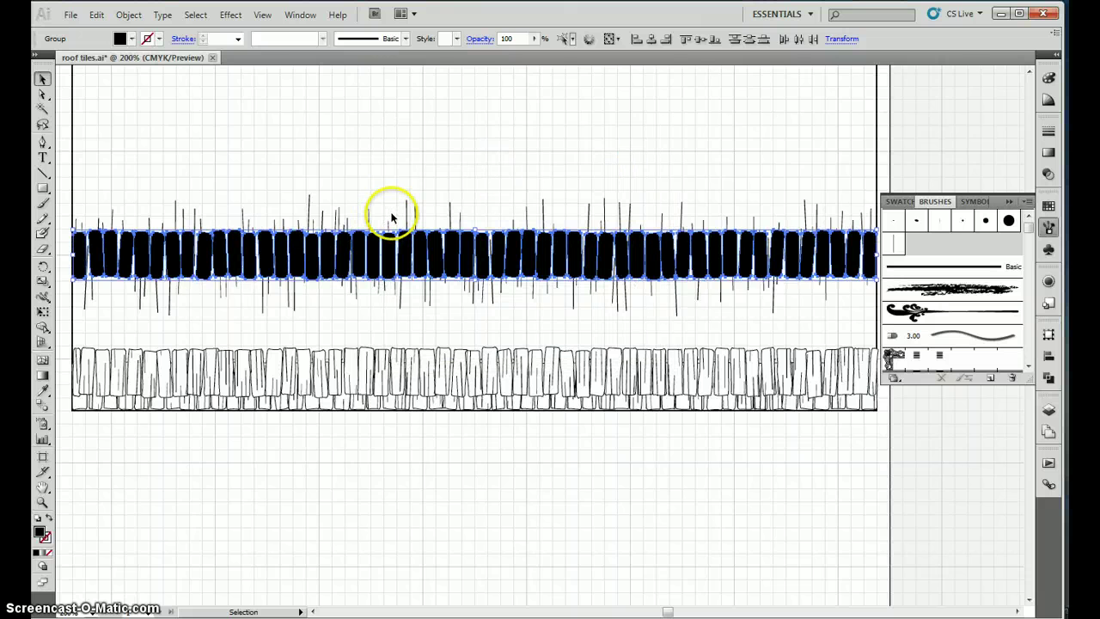
Apply a slight 2% Tweak distortion to the black tiles
left_click(230, 15)
mouse_move(262, 135)
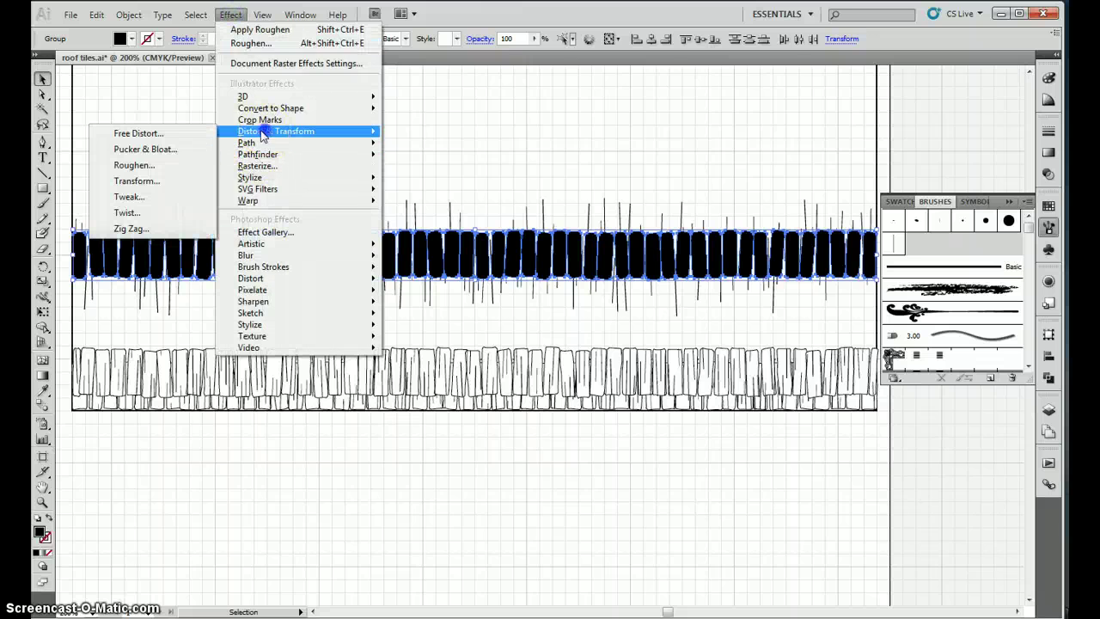
left_click(136, 197)
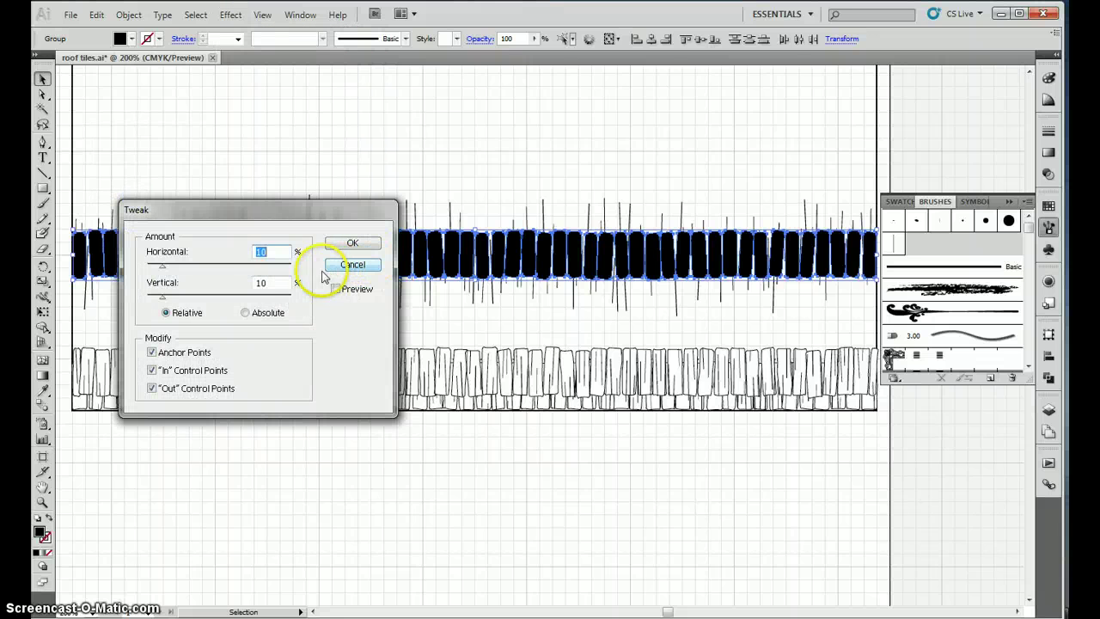
type("22")
left_click(352, 244)
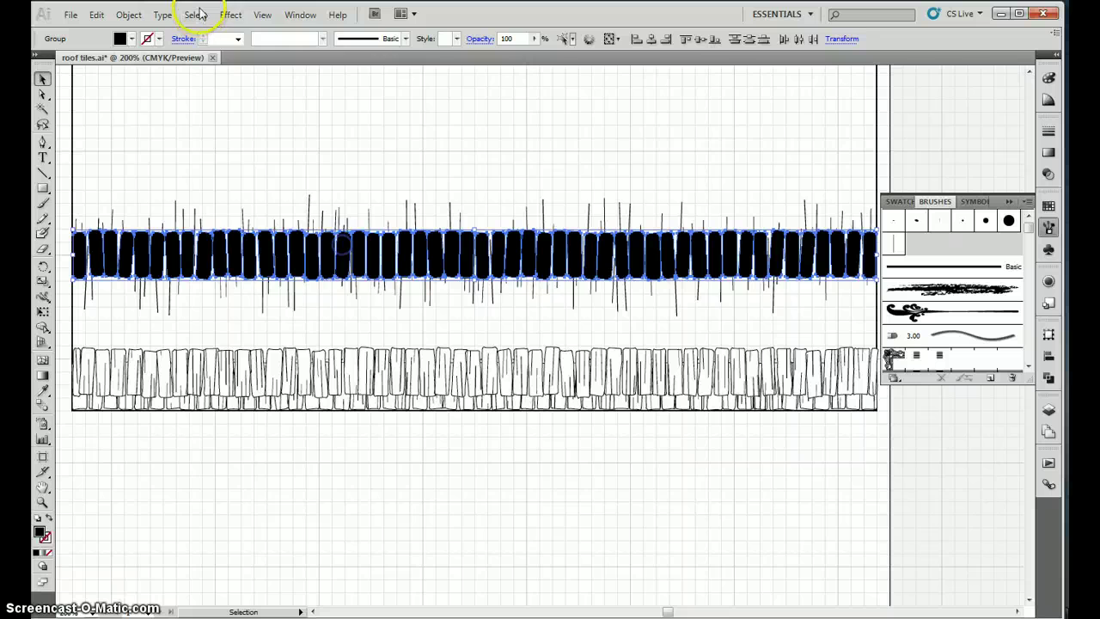
Add a smooth Roughen effect with size 1 to the tile outlines
left_click(230, 15)
mouse_move(258, 133)
left_click(139, 164)
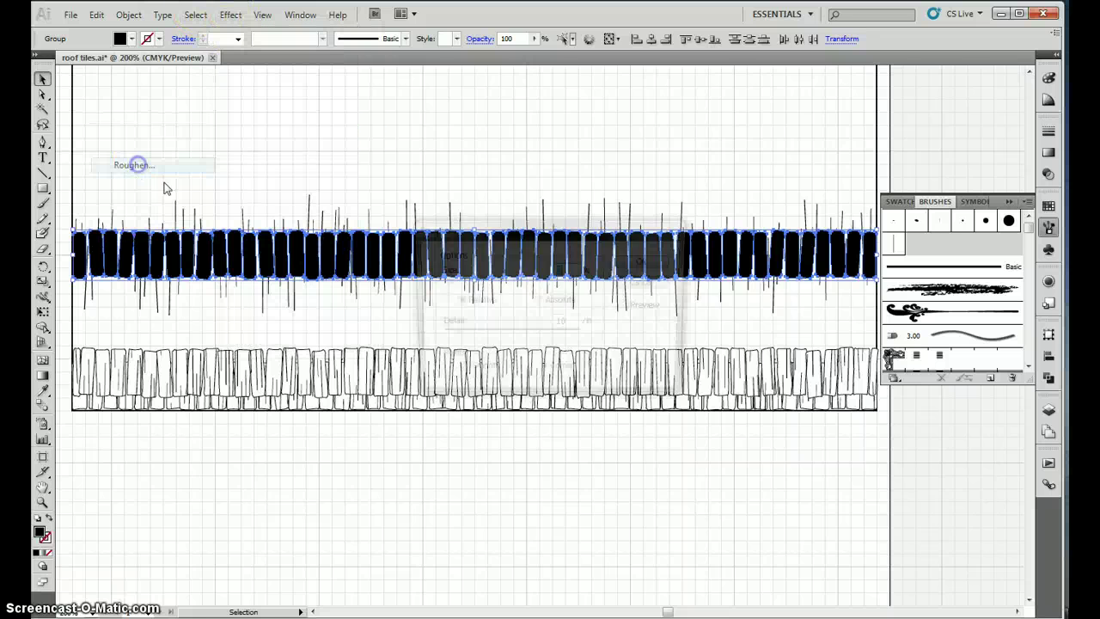
type("1")
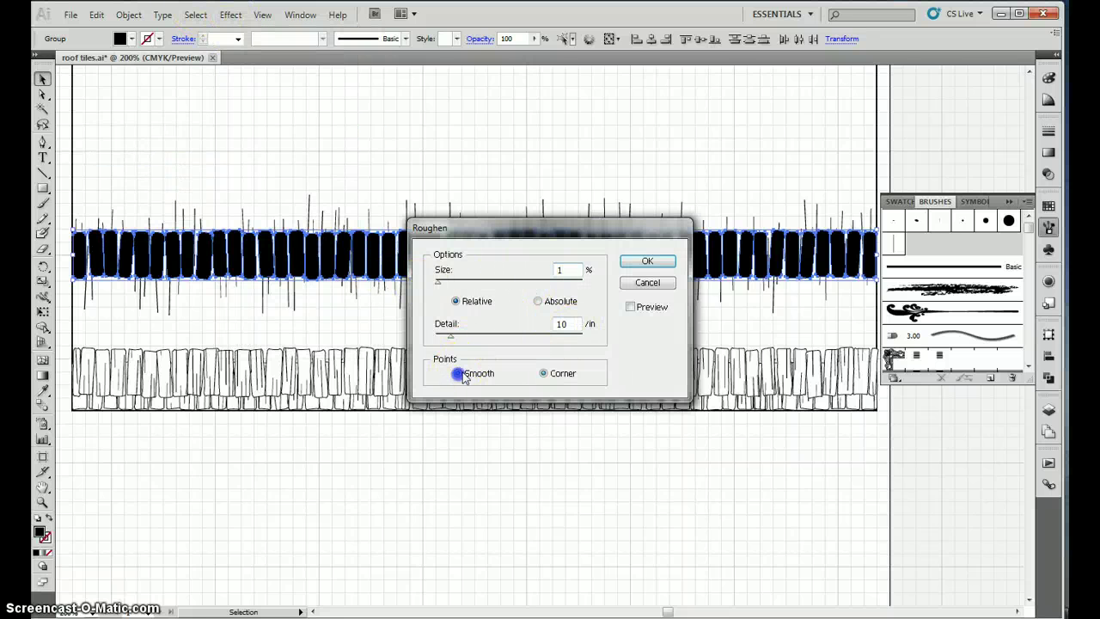
left_click(460, 374)
left_click(647, 261)
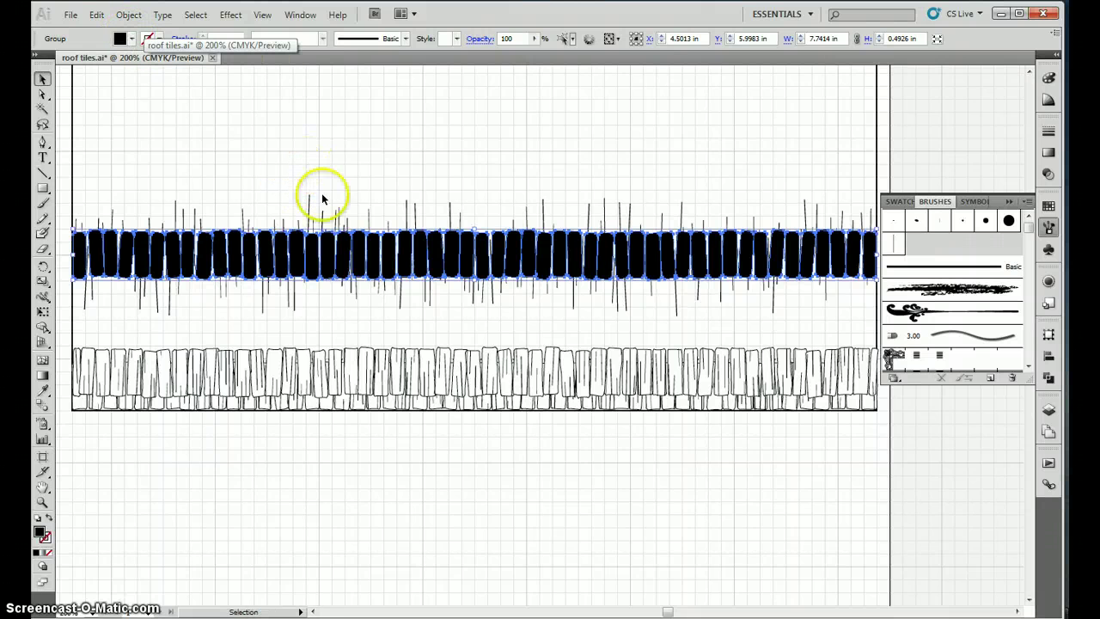
Inside the tile group, draw a black horizontal line across the tile row and expand it
double_click(326, 262)
scroll(161, 218, "down", 1)
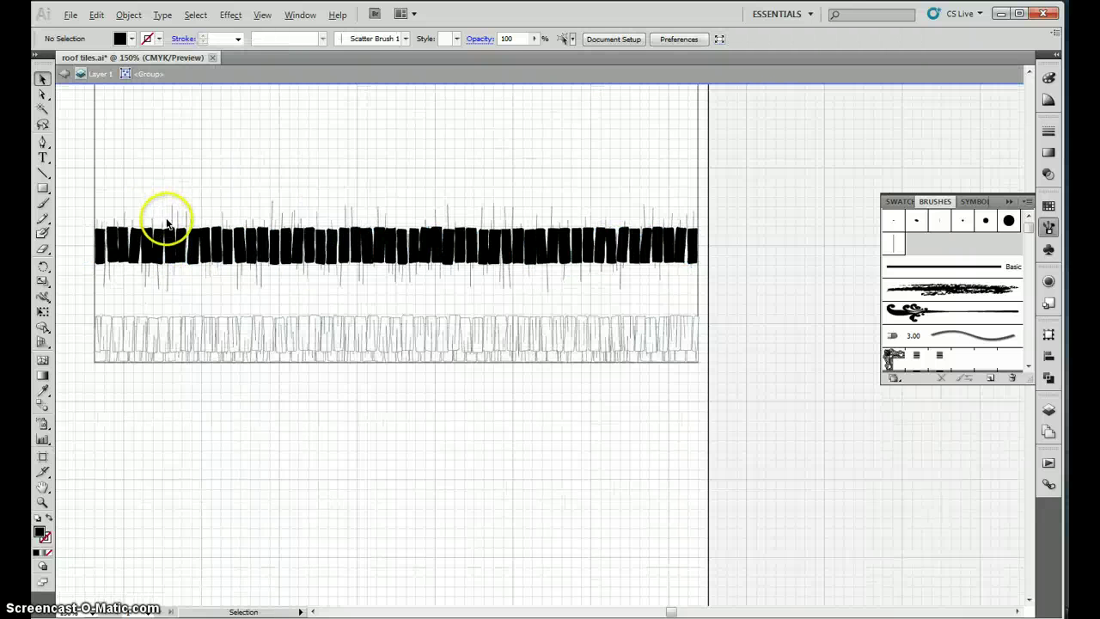
left_click(42, 173)
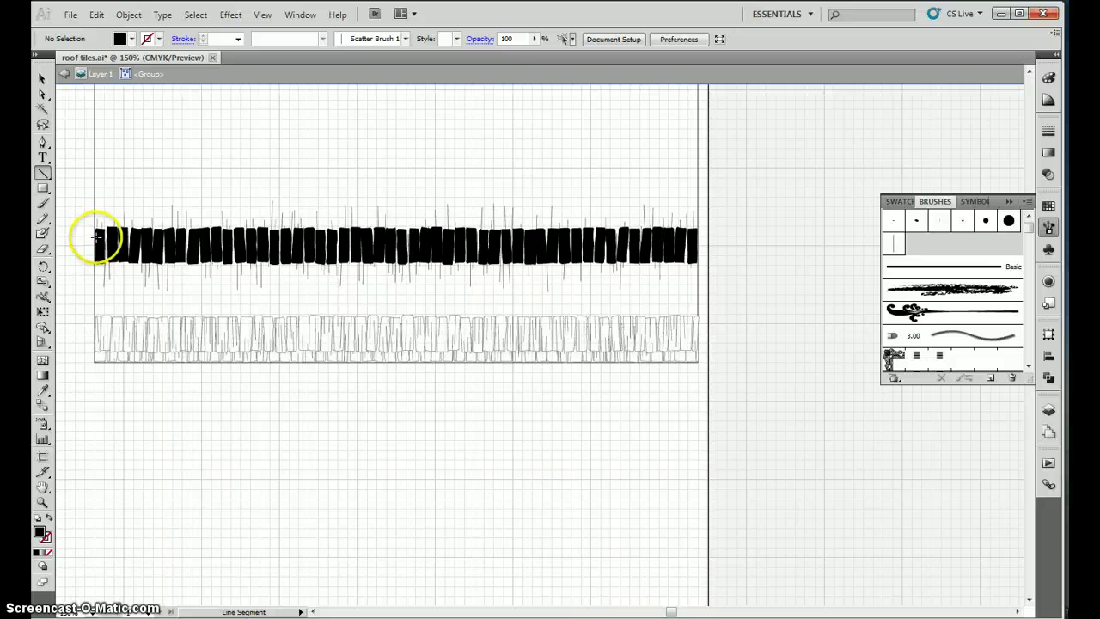
mouse_move(97, 236)
left_mouse_down()
mouse_move(739, 246)
mouse_move(697, 234)
left_mouse_up()
left_click(158, 39)
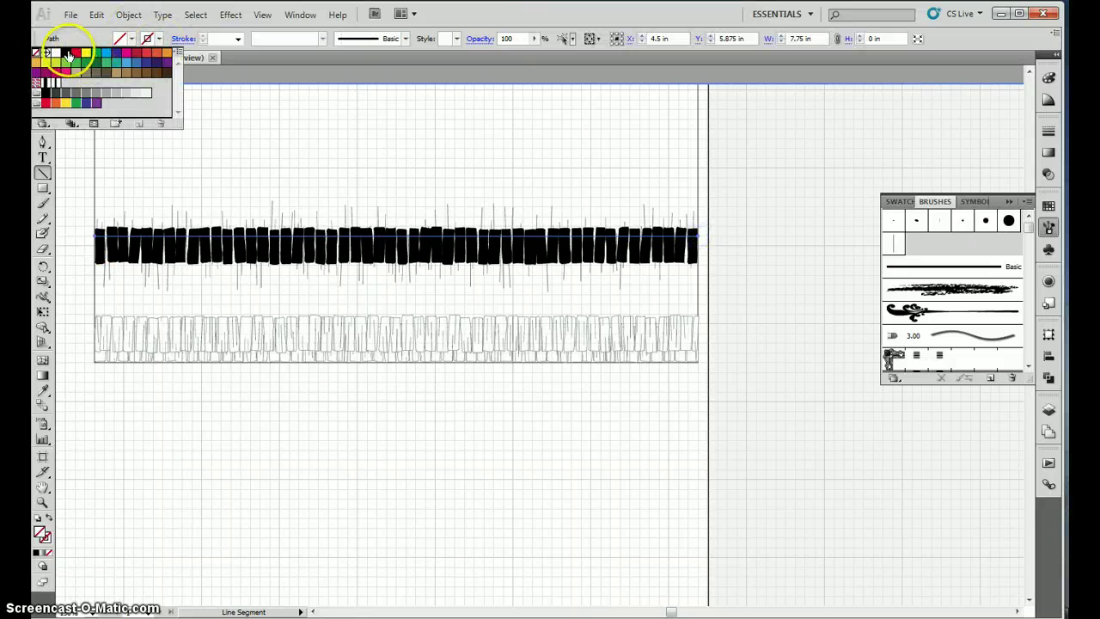
left_click(57, 54)
left_click(128, 15)
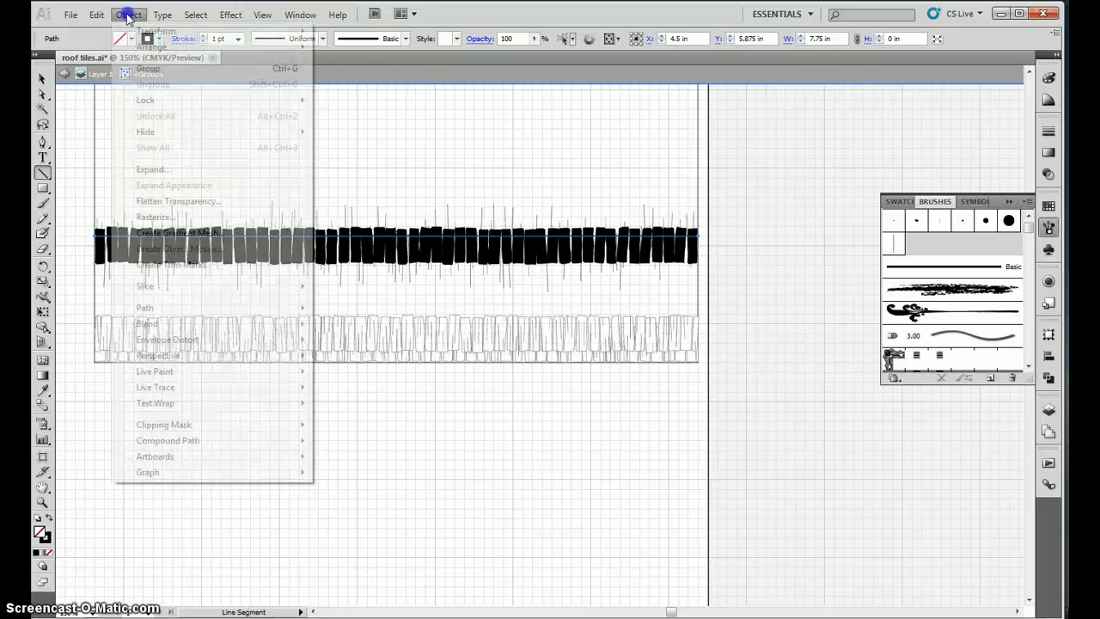
left_click(153, 170)
left_click(611, 263)
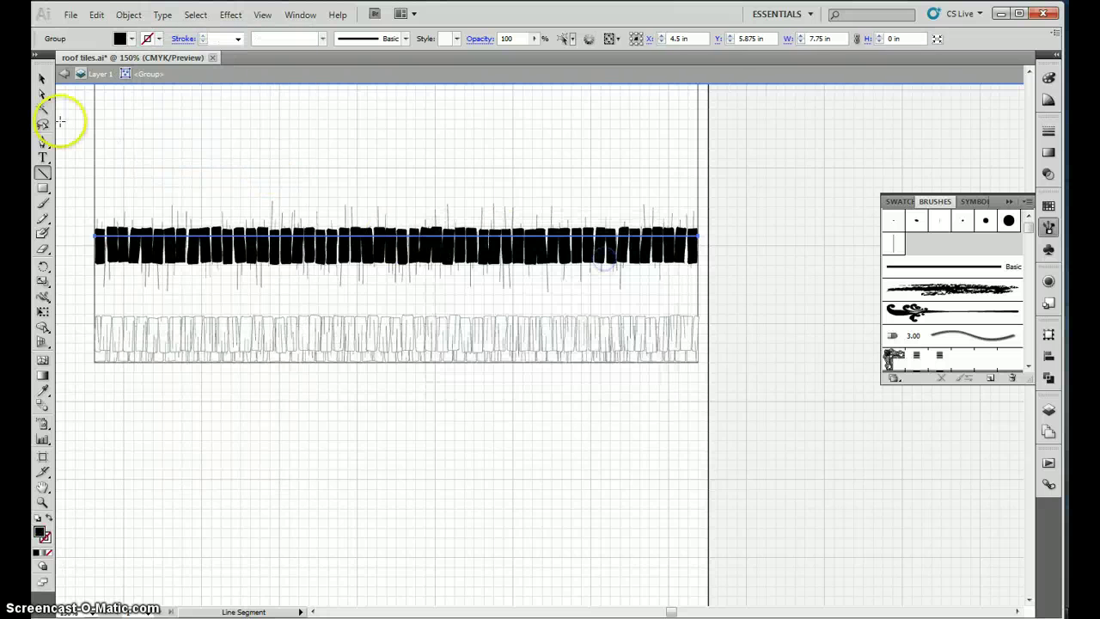
Select the expanded line with the tiles and merge them in Pathfinder
left_click(42, 78)
left_click_drag(86, 190, 708, 283)
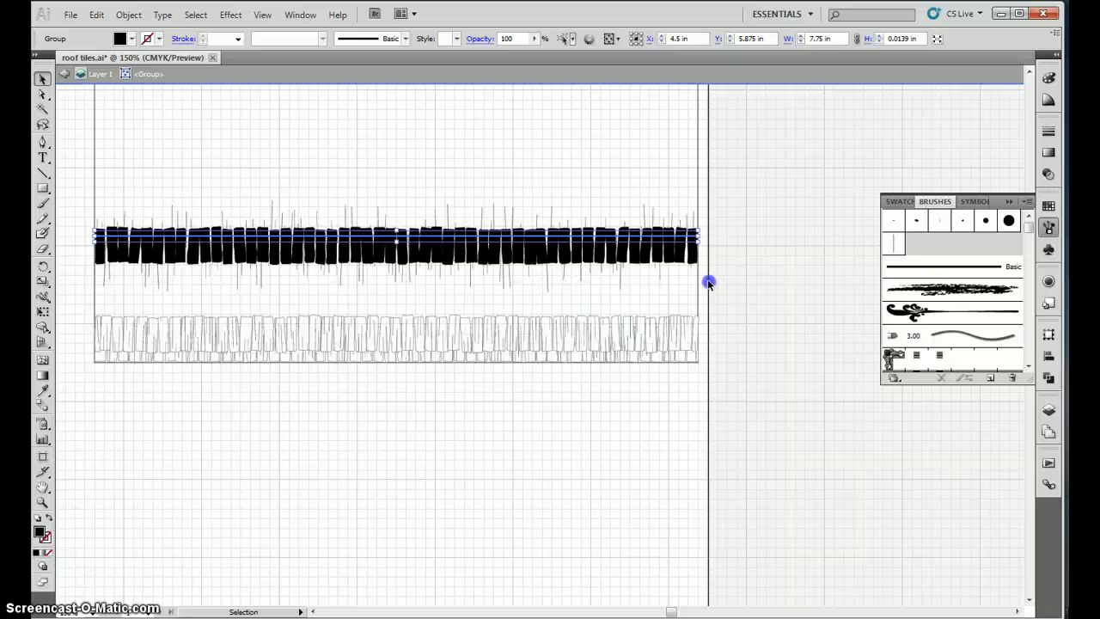
left_click(1048, 379)
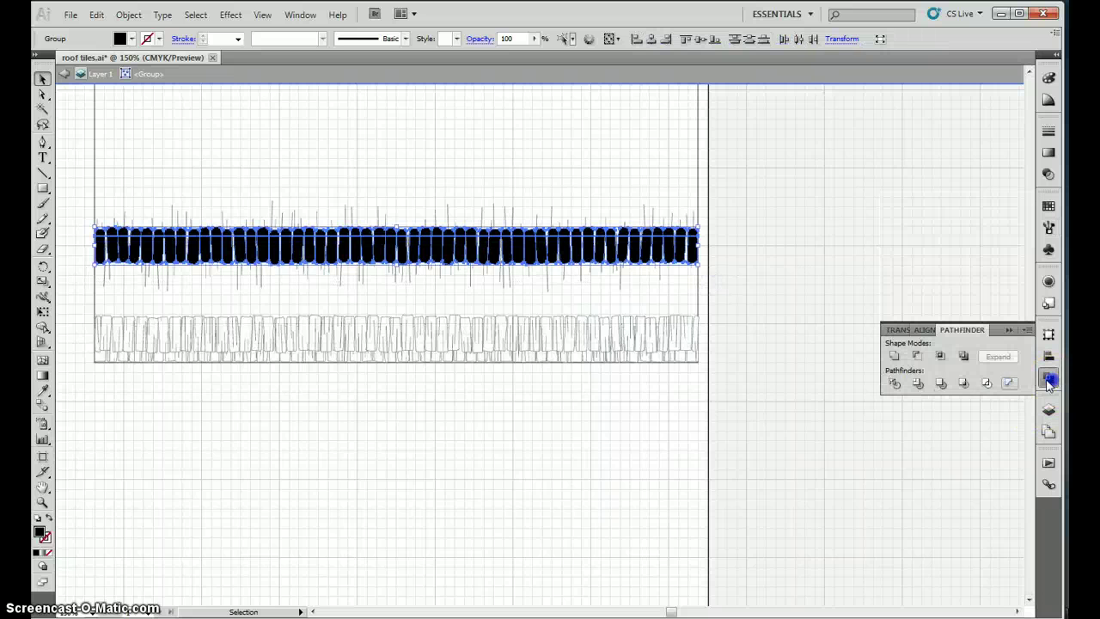
left_click(939, 384)
Exit isolation, select the tile row with the stray vertical lines, and Crop them away
double_click(184, 178)
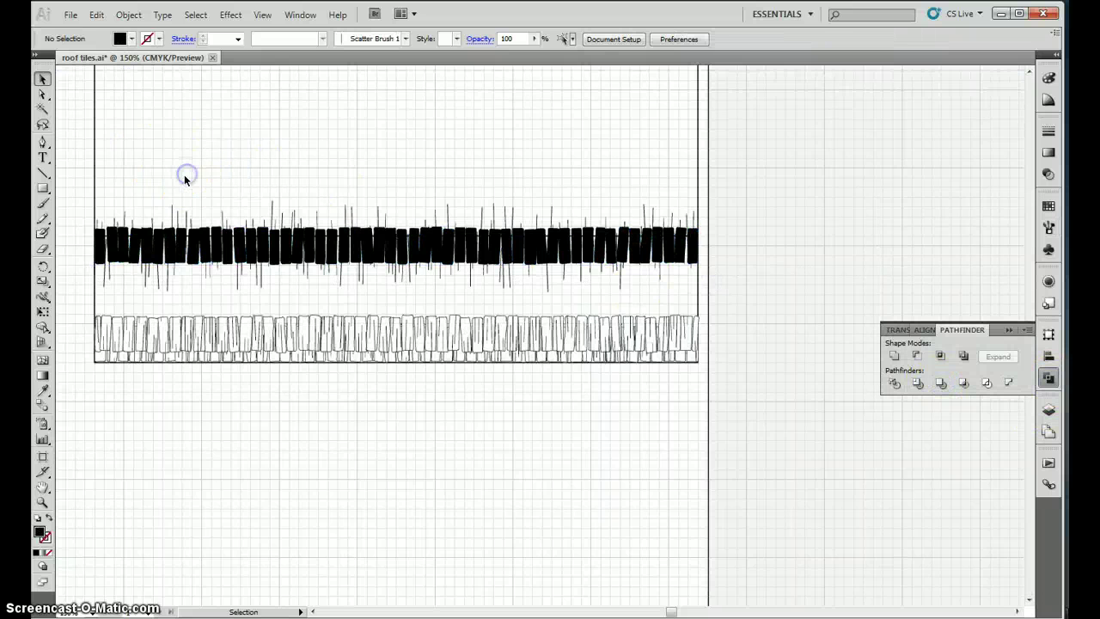
left_click(191, 236)
left_click(187, 221, "shift")
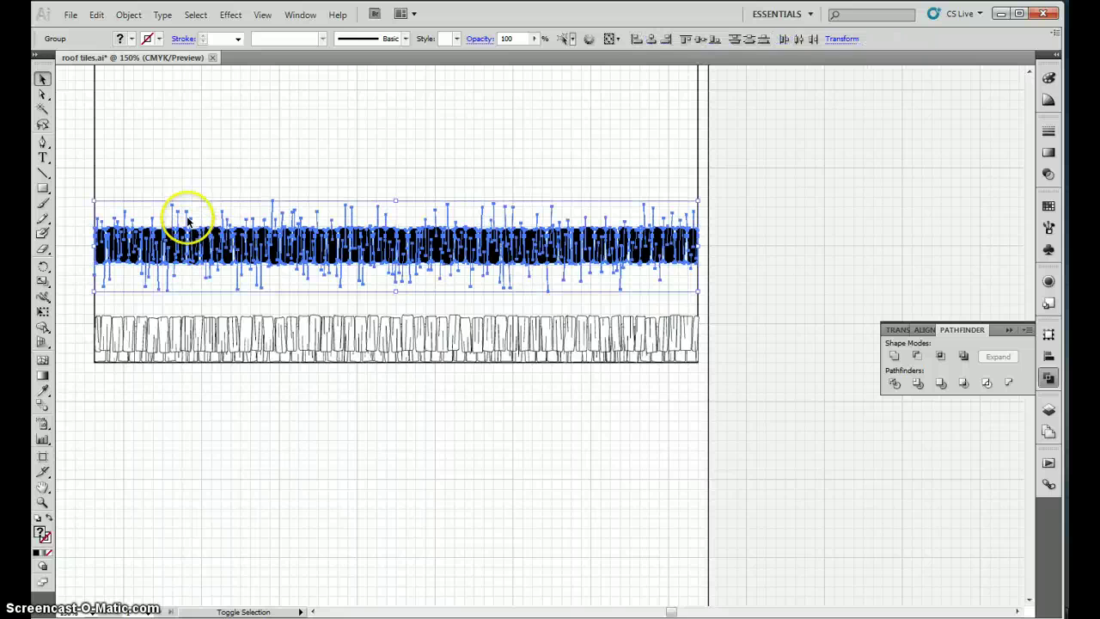
left_click(962, 384)
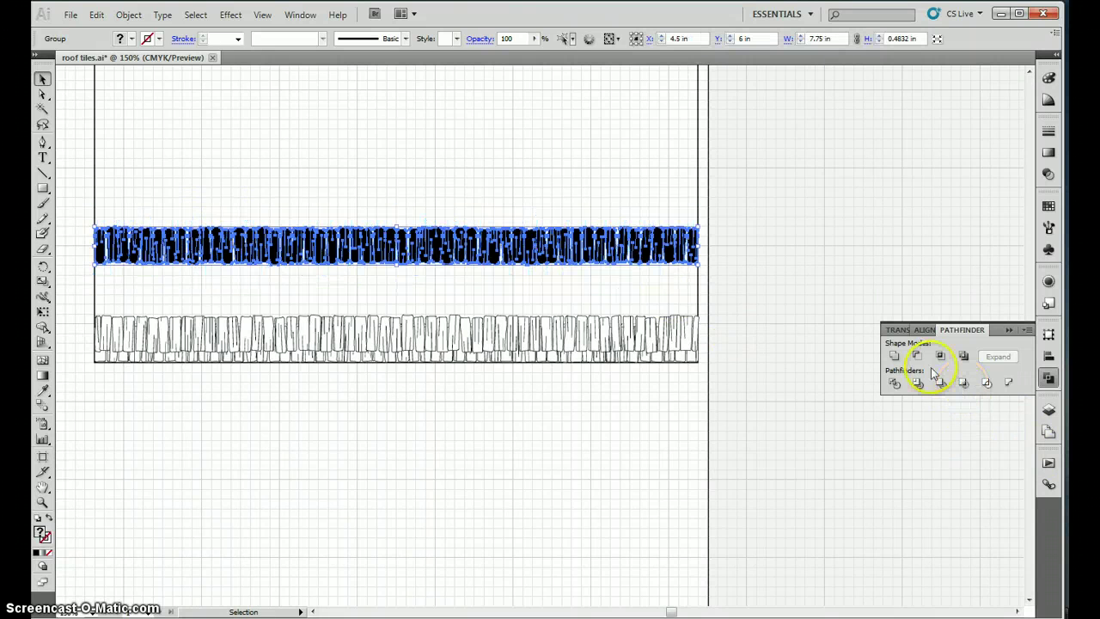
left_click(761, 228)
left_click(647, 265)
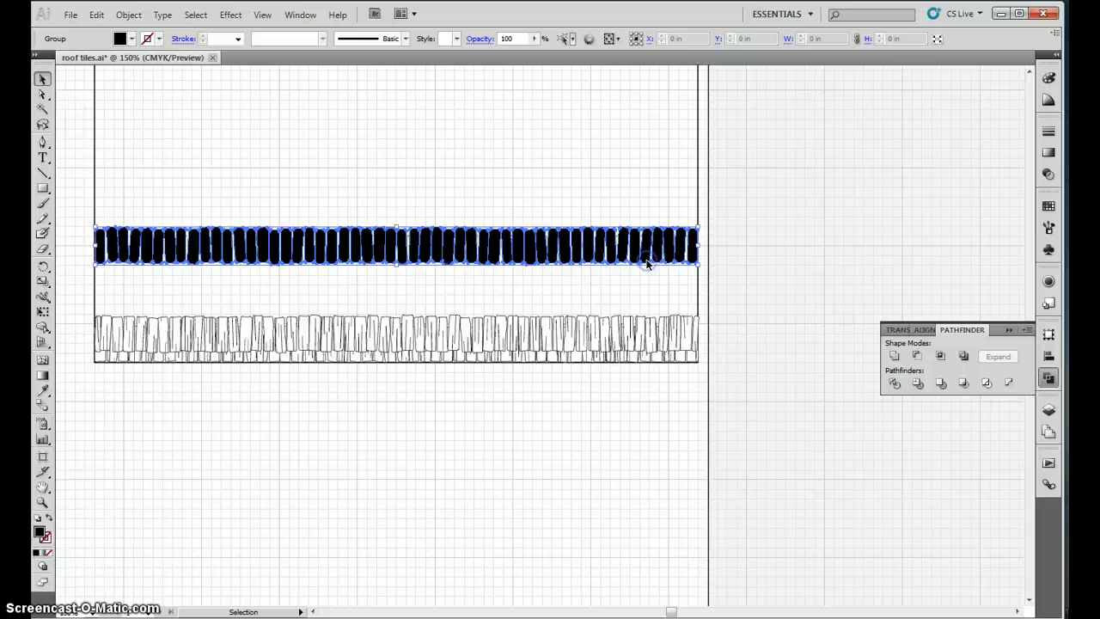
Give the upper tile row a white fill and a 0.5 pt black stroke
left_click(120, 39)
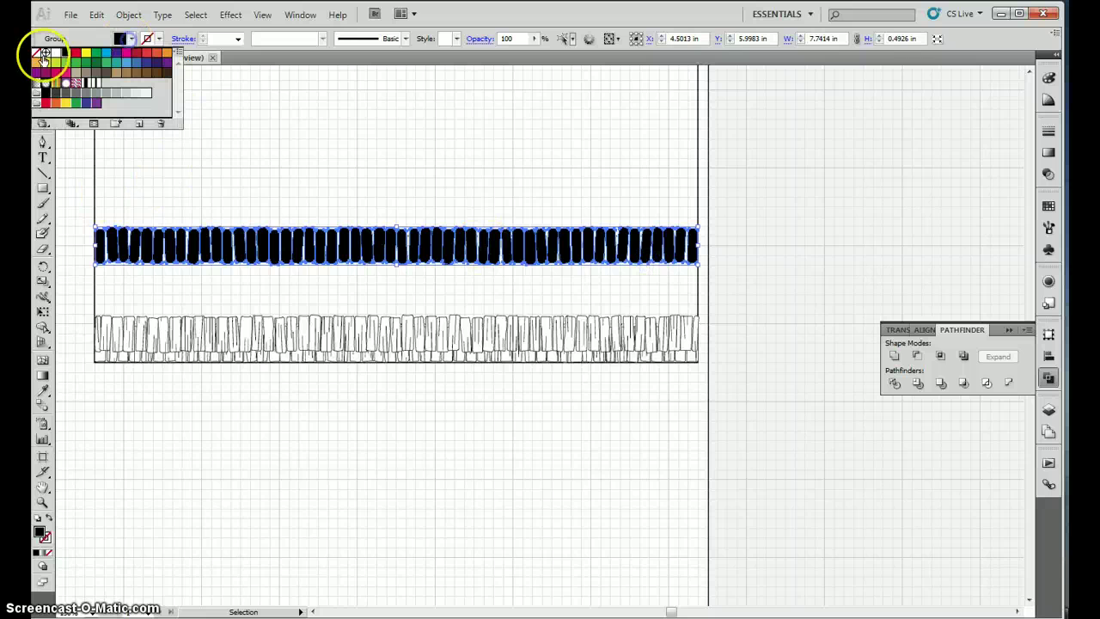
left_click(47, 53)
left_click(120, 39)
left_click(120, 39)
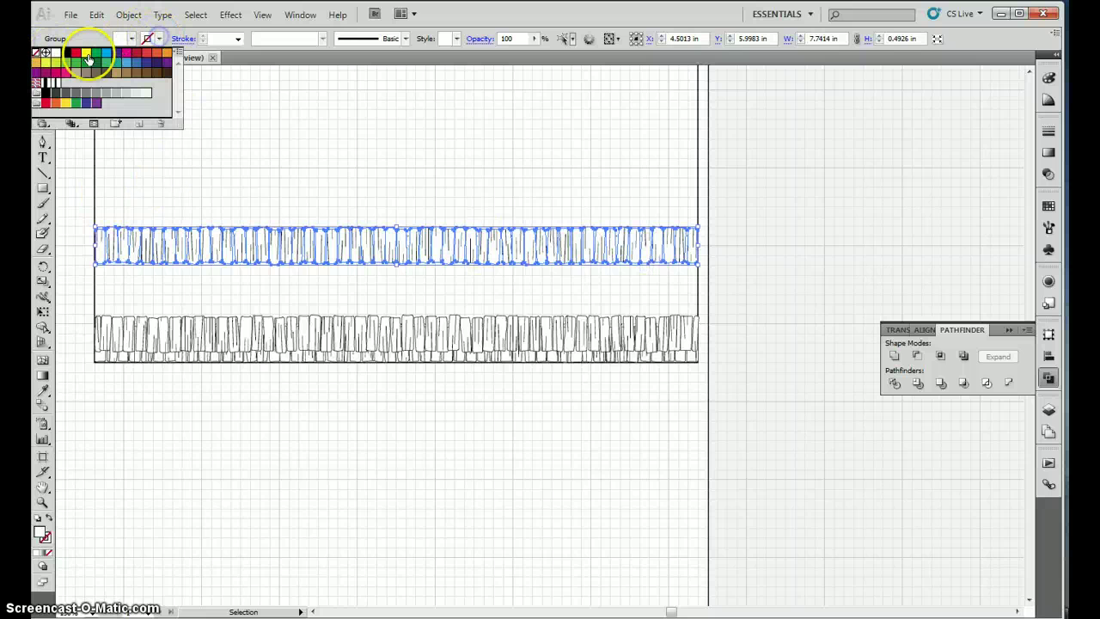
left_click(231, 39)
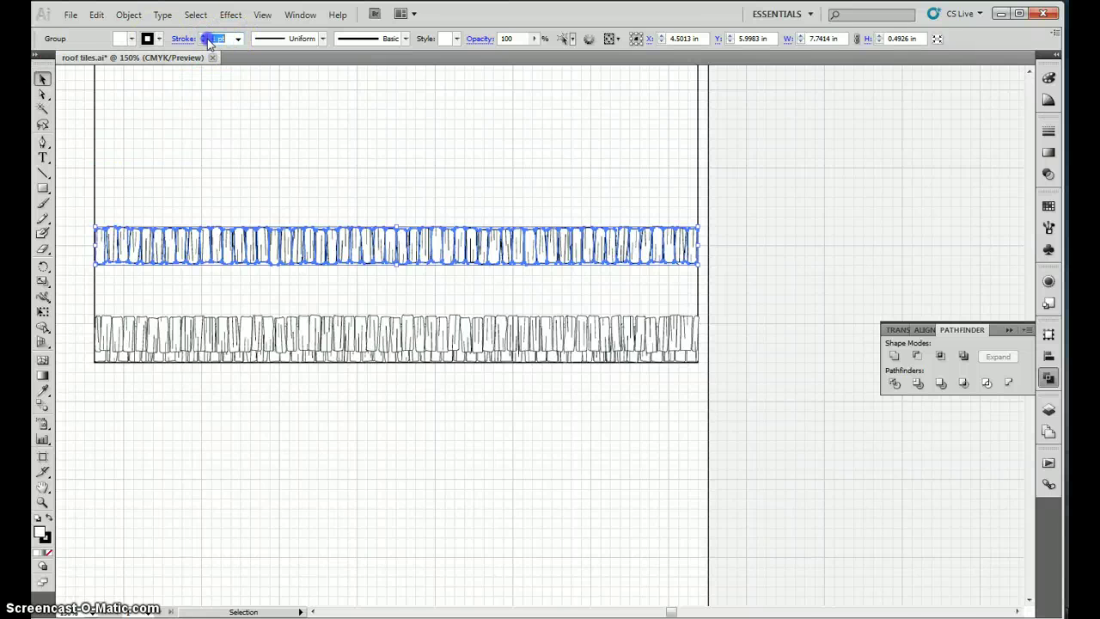
type("0.5")
key("Return")
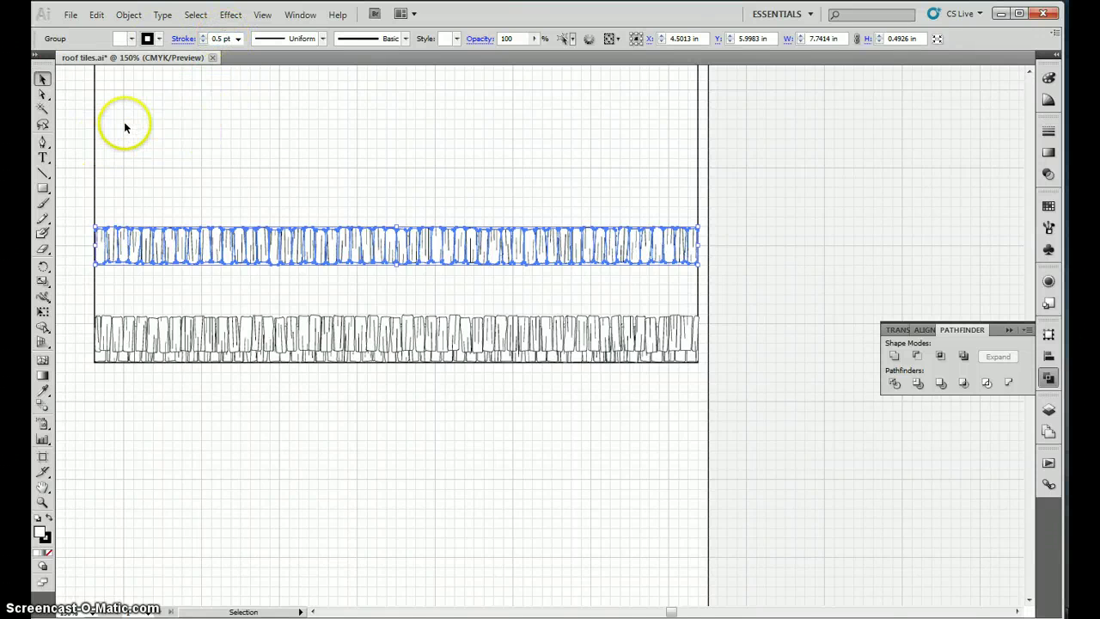
Select the tiles inside the group and review their outlines in the Stroke panel
key("super")
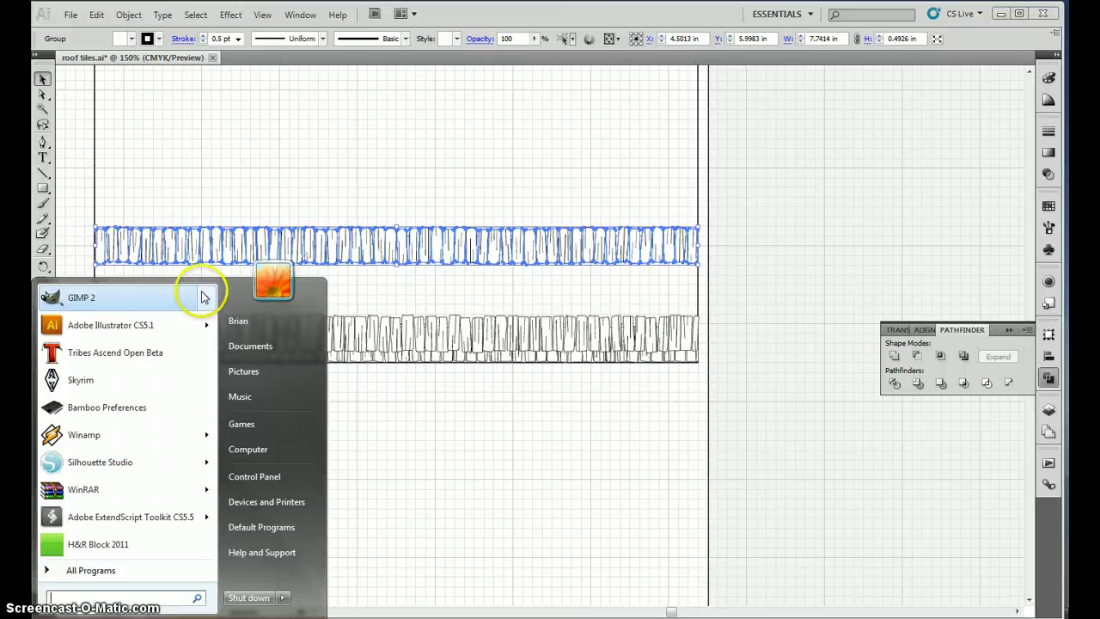
left_click(239, 160)
double_click(213, 262)
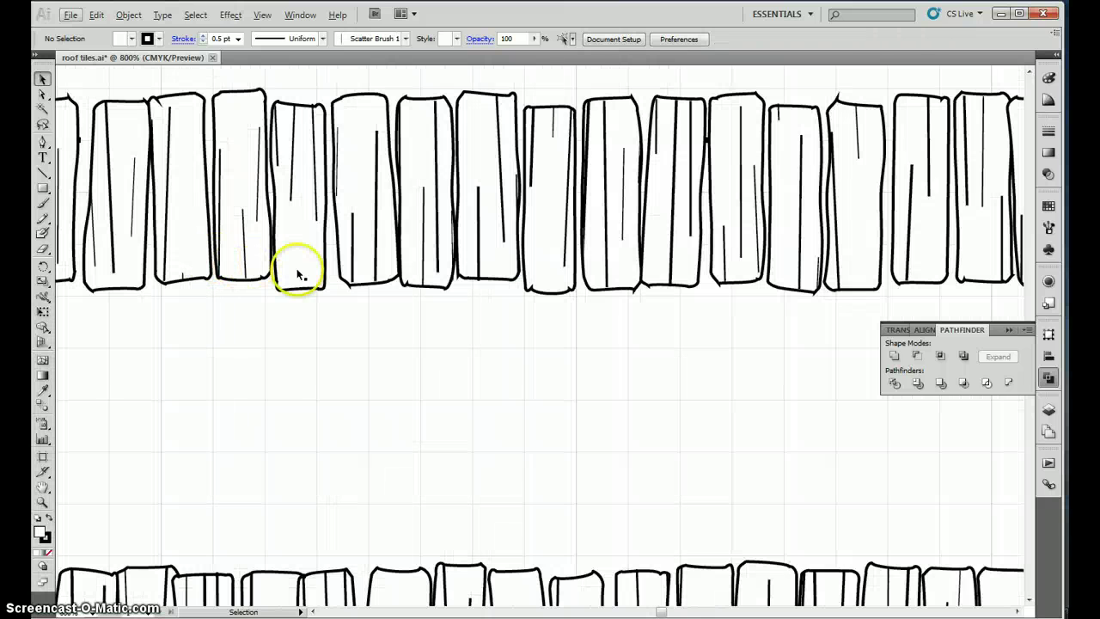
scroll(279, 284, "down", 3)
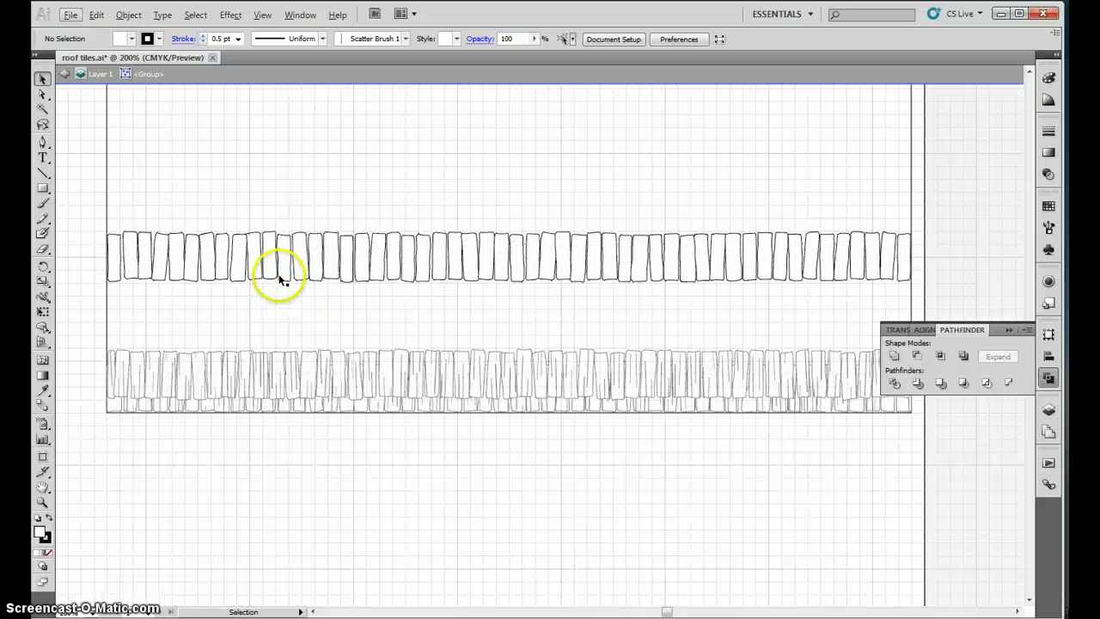
left_click_drag(175, 237, 923, 292)
left_click(1048, 130)
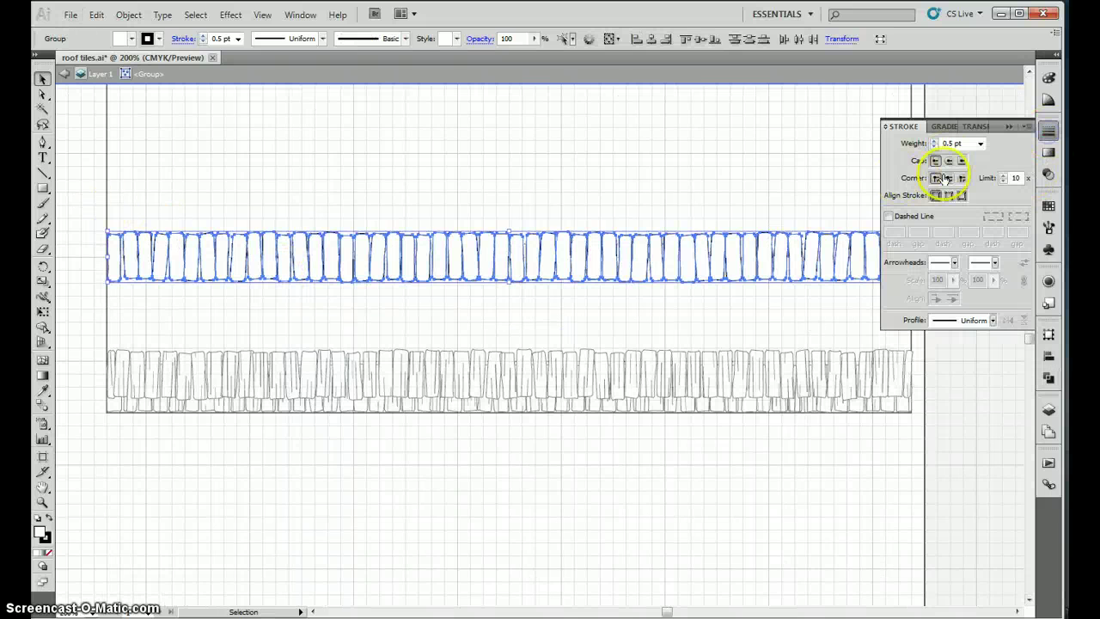
double_click(805, 179)
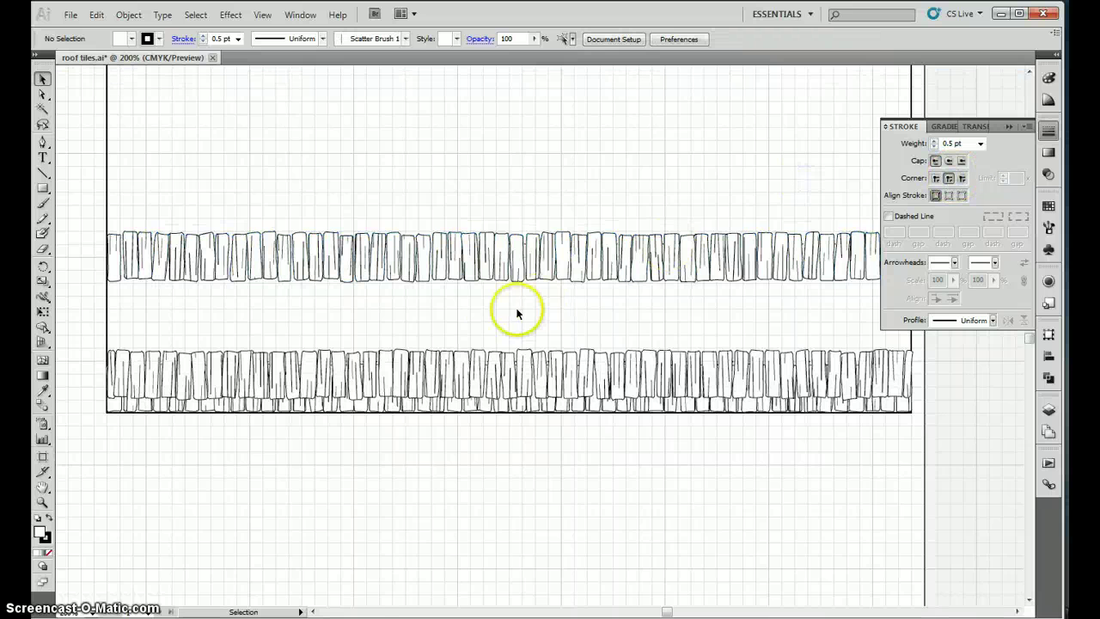
left_click(1010, 127)
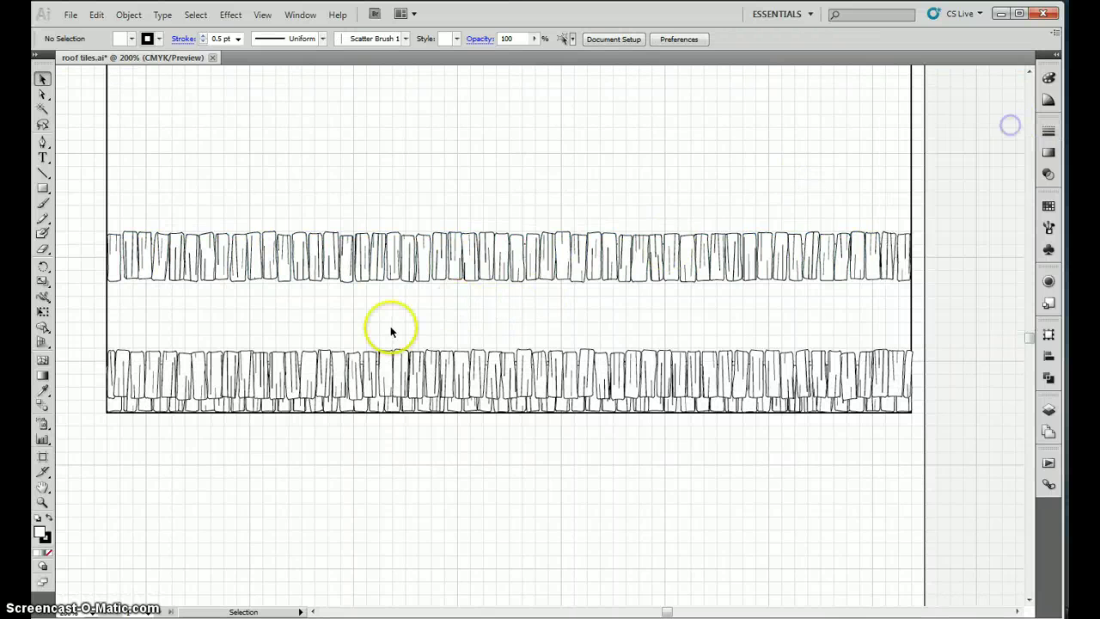
Drag the upper tile row down to overlap the lower rows, then select the stacked strip
left_click_drag(172, 205, 220, 297)
key("v")
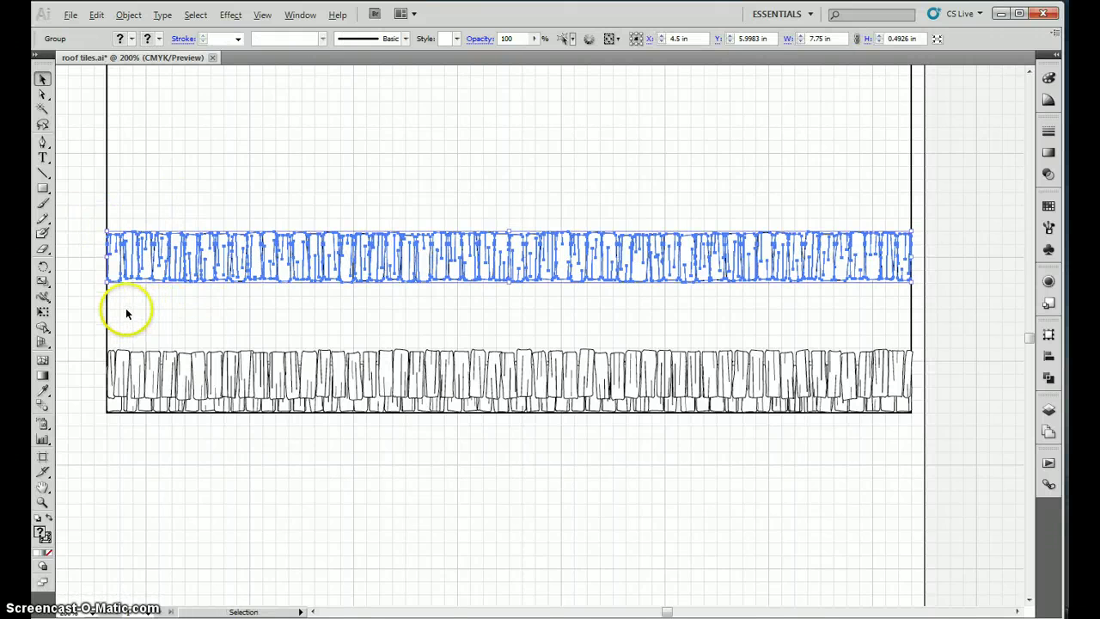
scroll(126, 314, "up", 2)
left_click_drag(99, 225, 122, 415)
scroll(155, 380, "down", 3)
left_click(414, 473)
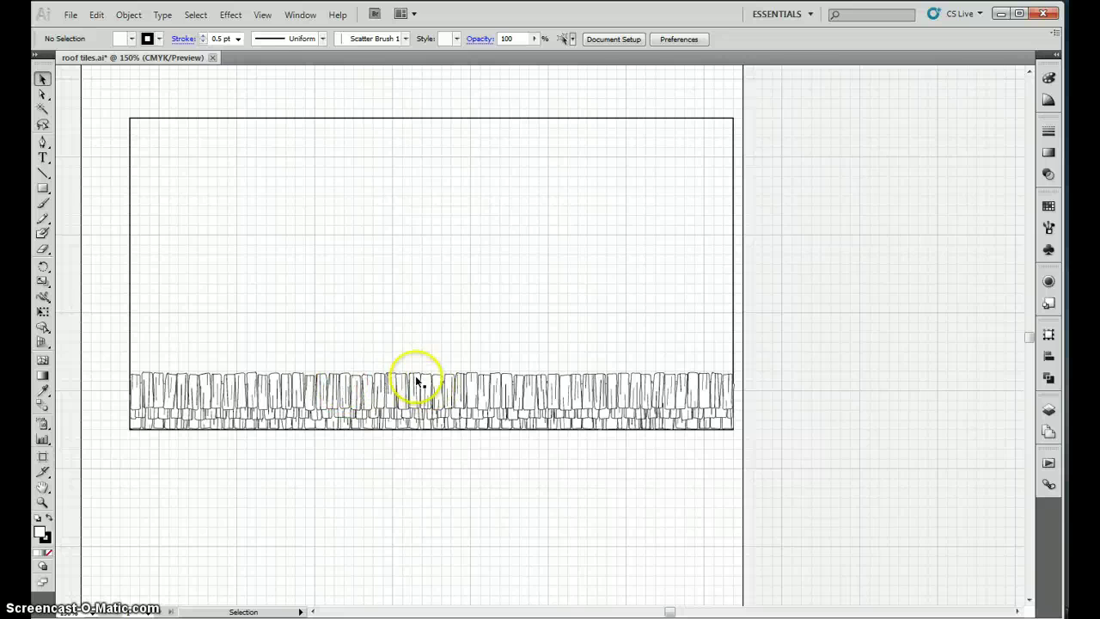
left_click_drag(422, 358, 440, 403)
Select all the stacked tiles and ungroup them
left_click(429, 482)
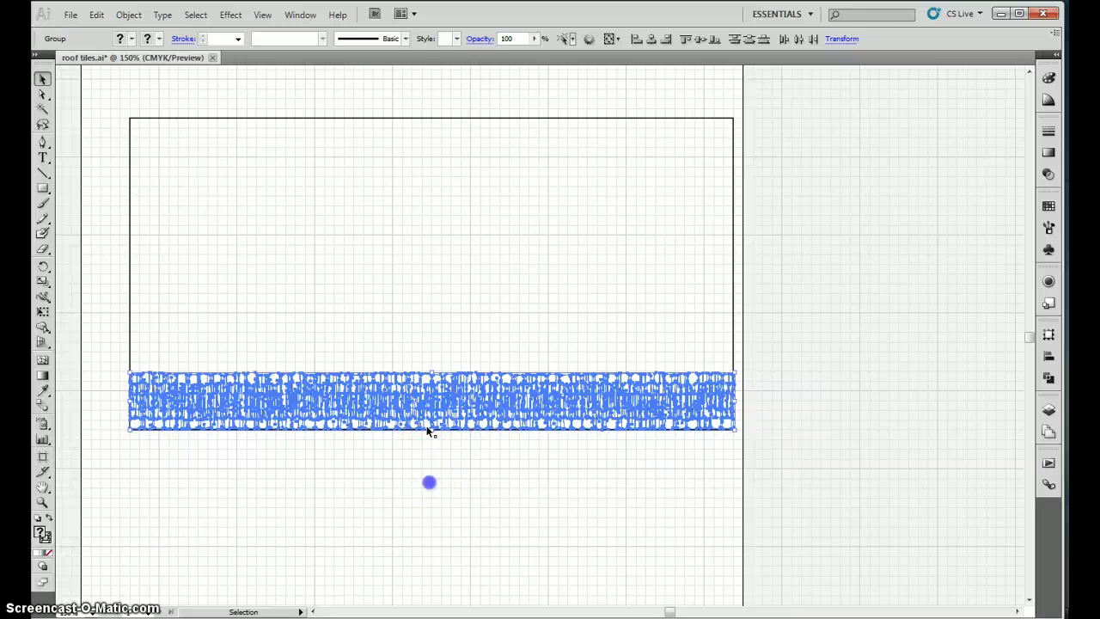
left_click_drag(425, 361, 446, 422)
right_click(434, 397)
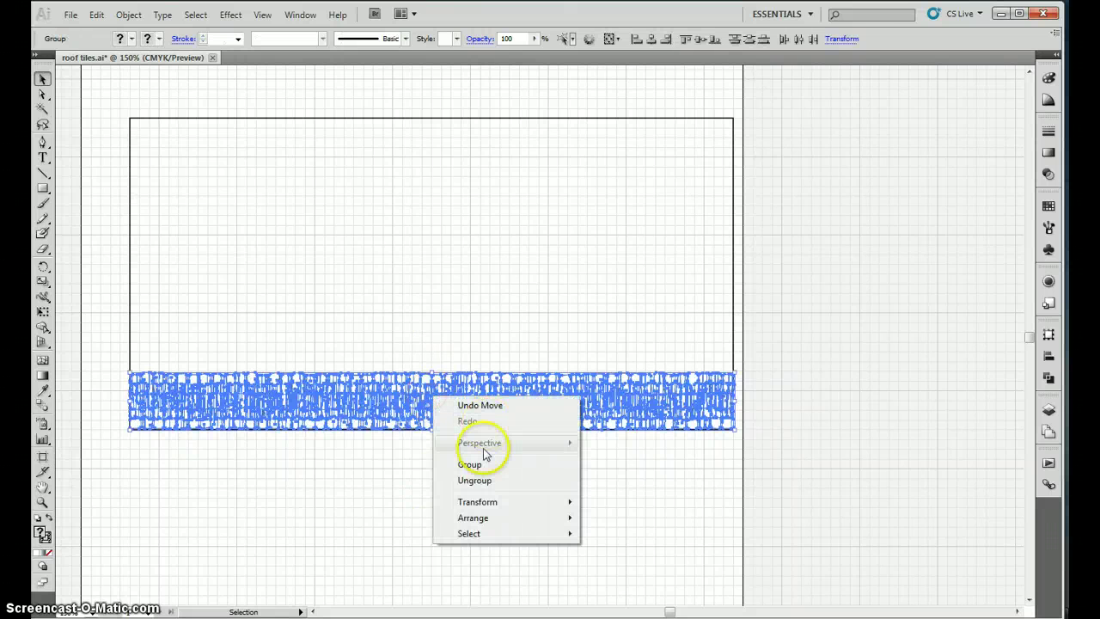
left_click(476, 481)
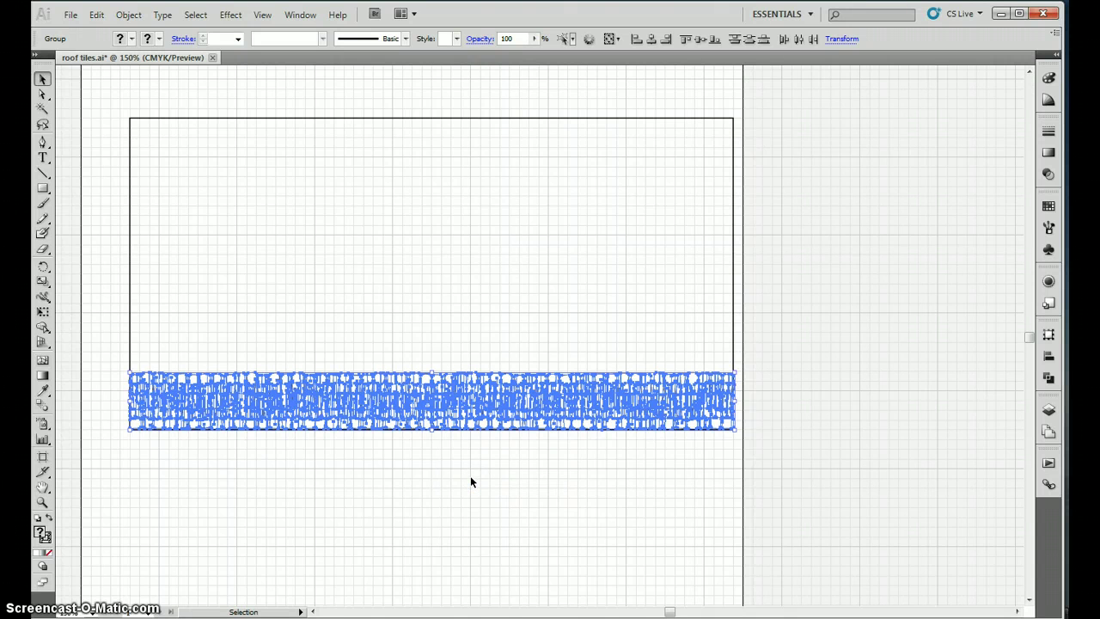
left_click(473, 466)
Add a Drop Shadow with X 0, Y 0.01 in, blur 0.02 in, opacity 100%
left_click(262, 15)
left_click_drag(230, 14, 262, 181)
mouse_move(263, 181)
left_click(147, 180)
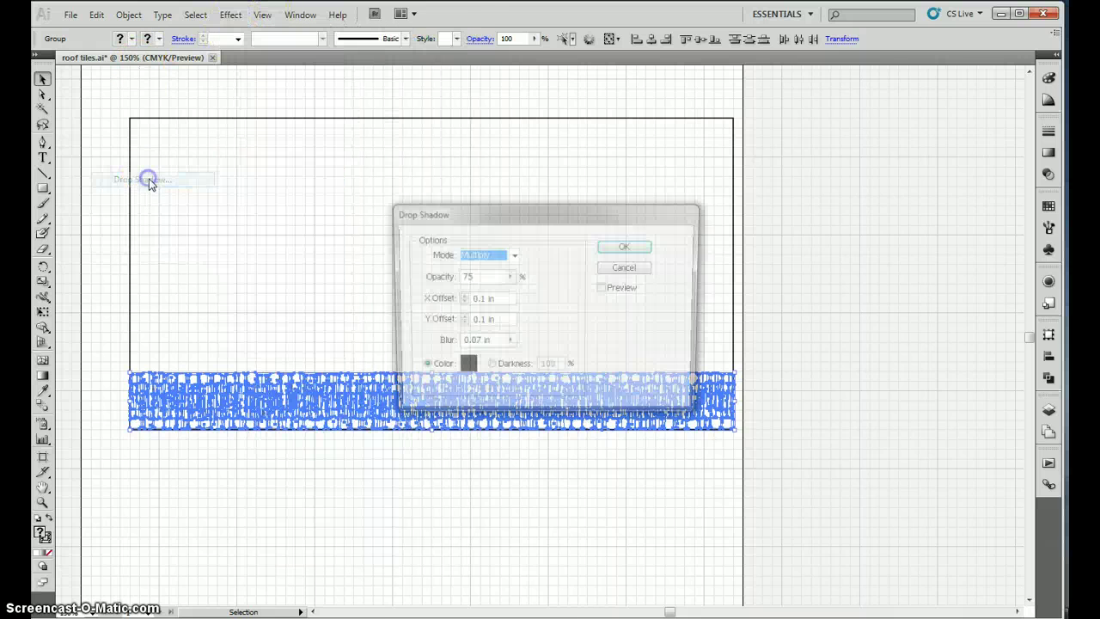
left_click(495, 300)
type("0")
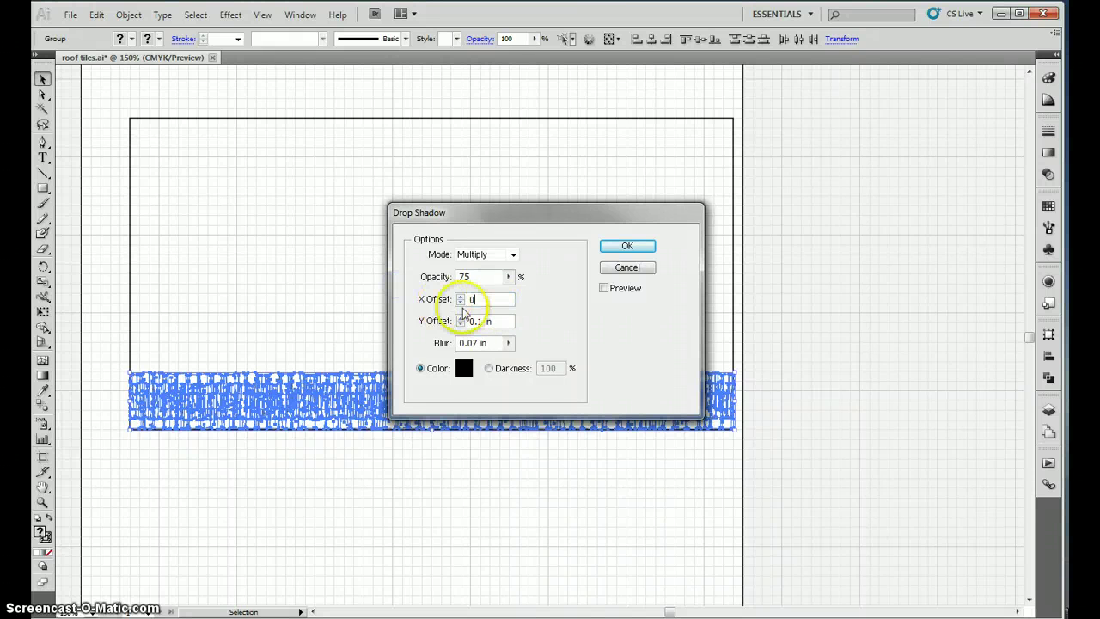
double_click(491, 320)
key("BackSpace")
type("0.01")
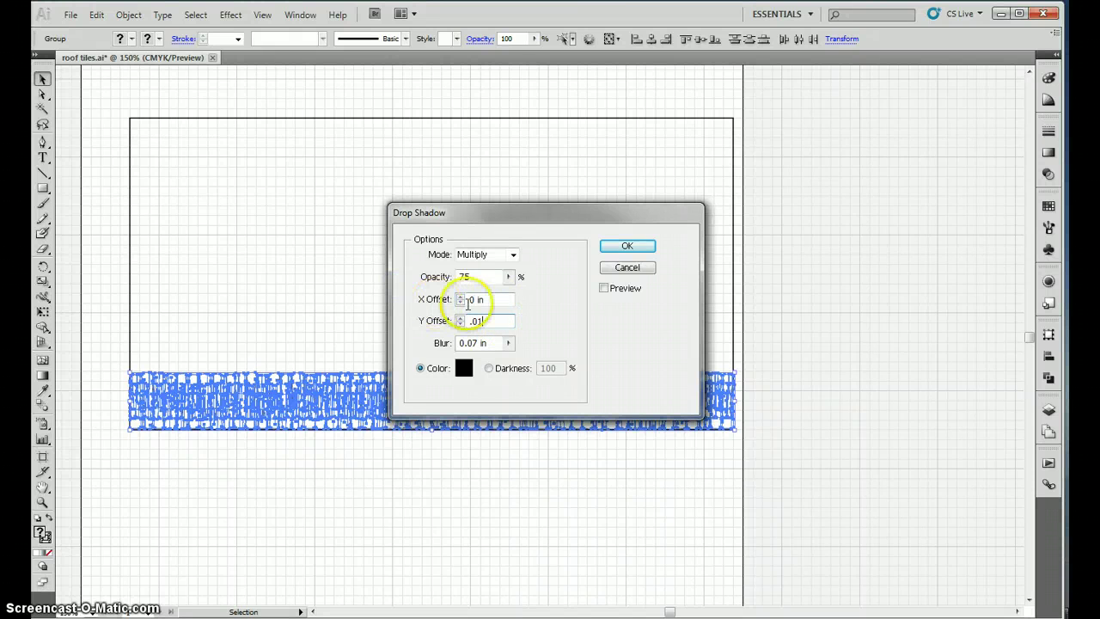
key("Tab")
type(".02")
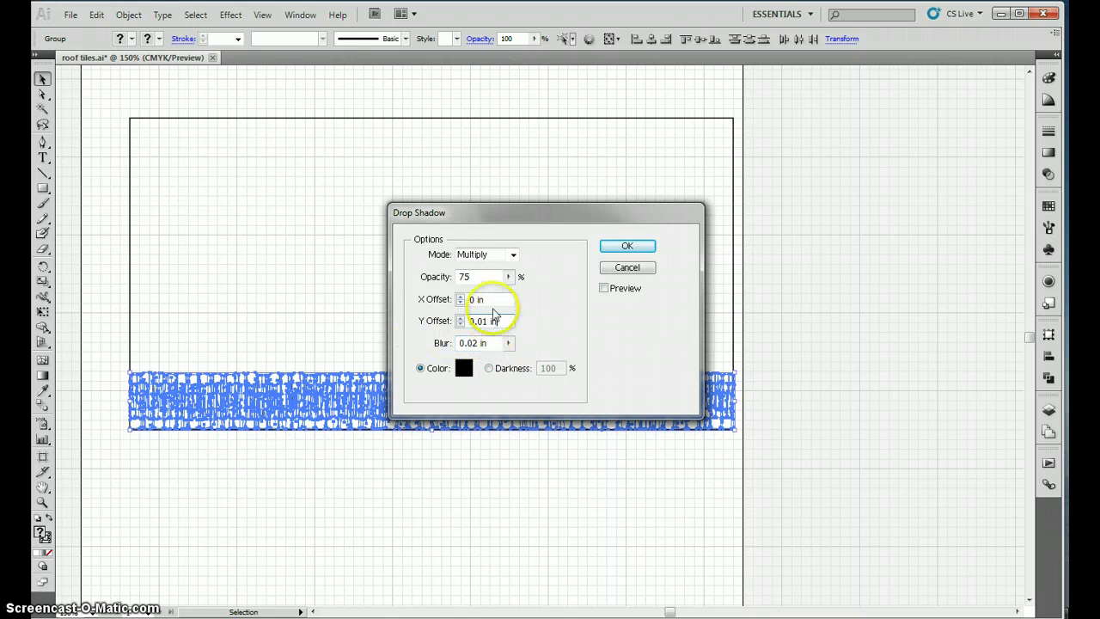
double_click(464, 277)
type("100")
left_click(495, 299)
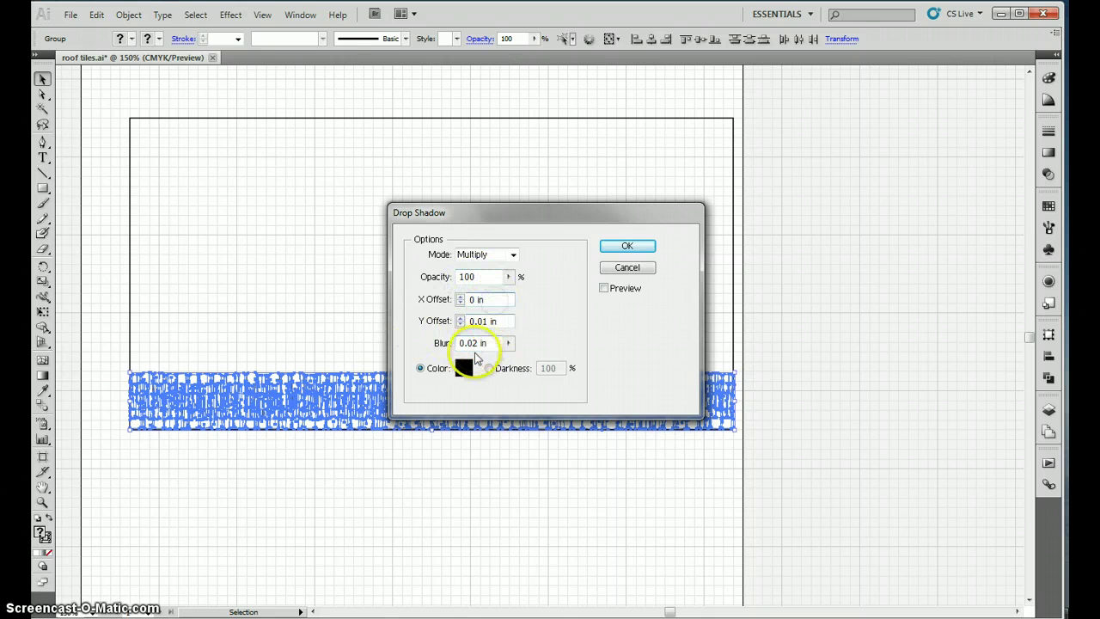
left_click(626, 247)
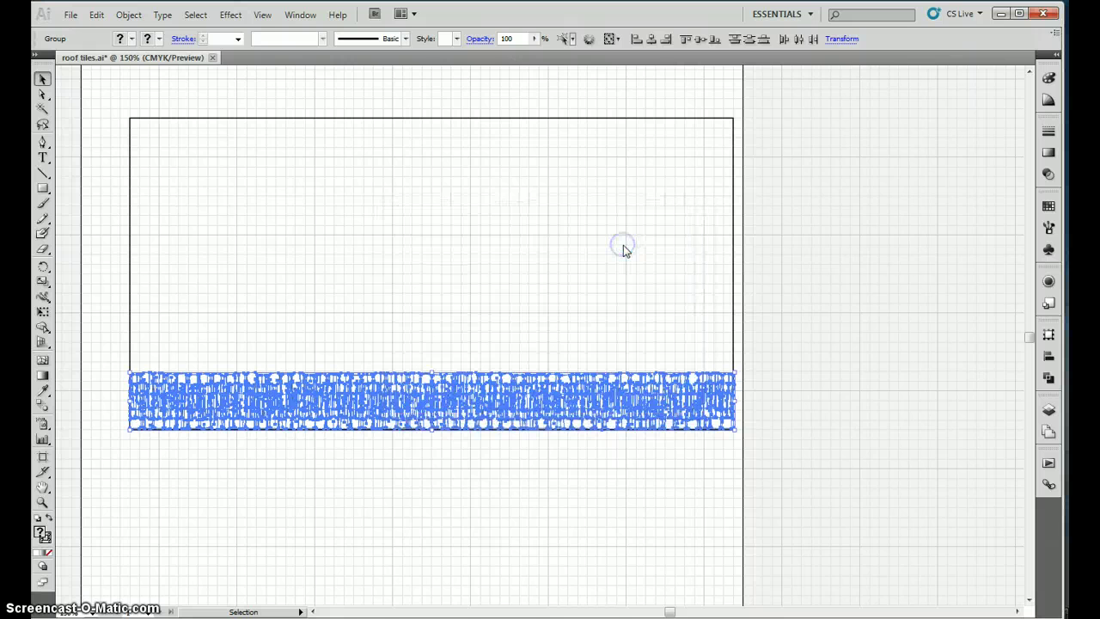
left_click(454, 458)
scroll(453, 455, "up", 3)
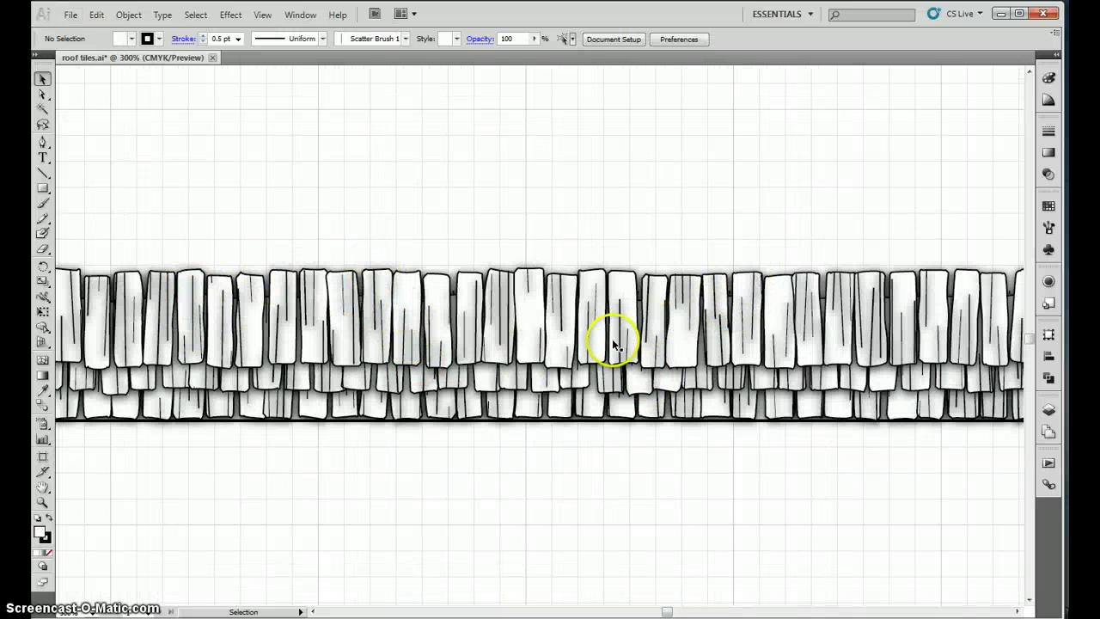
scroll(613, 344, "down", 2)
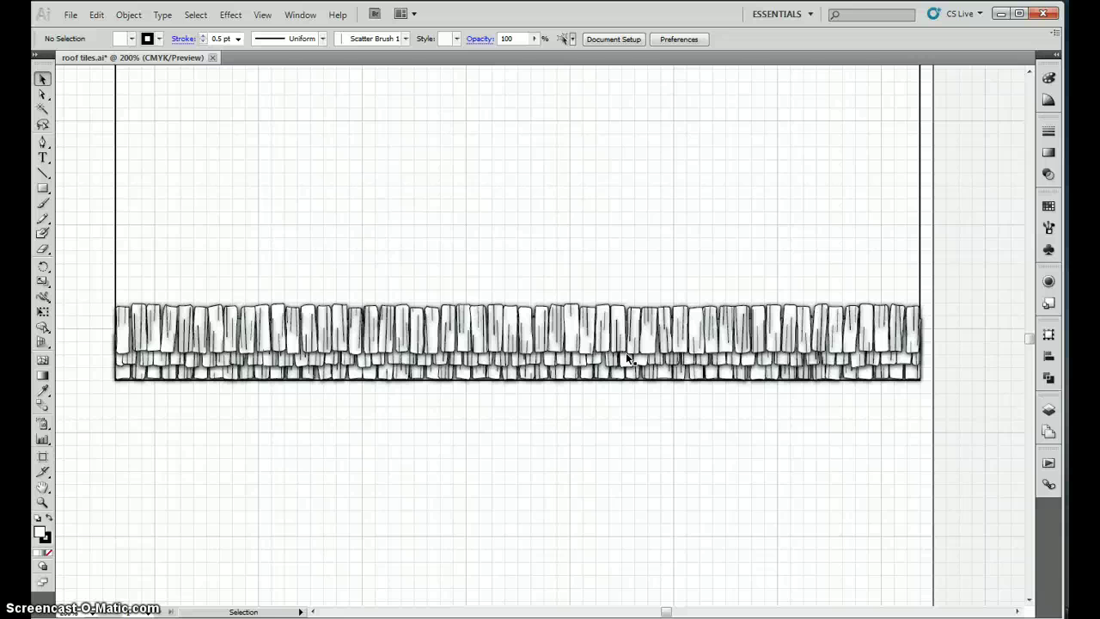
scroll(500, 485, "down", 2, "alt")
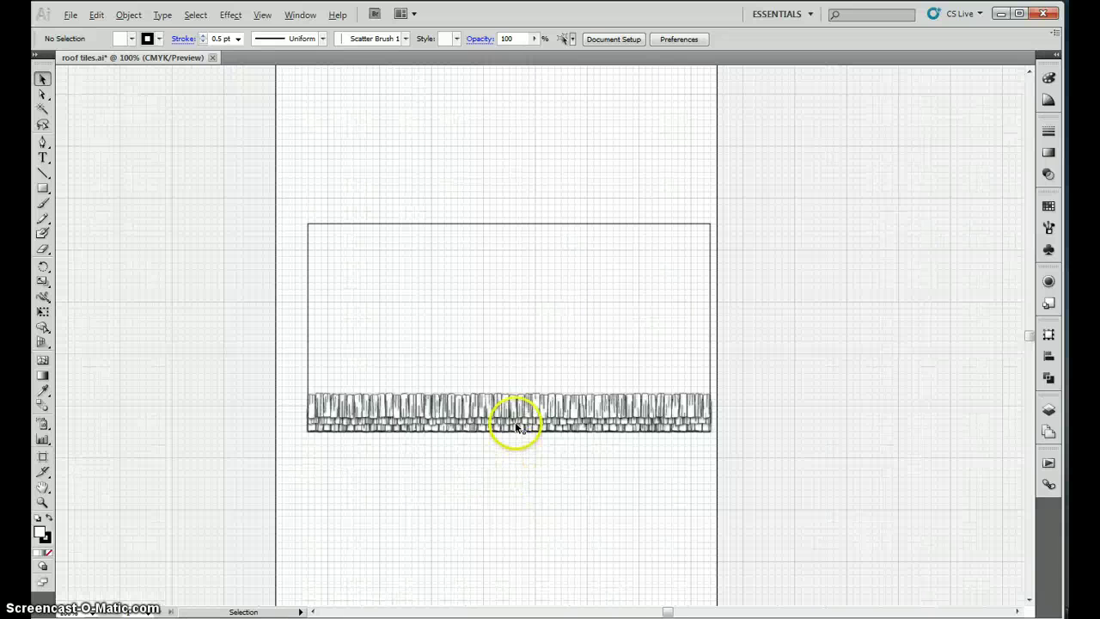
scroll(515, 422, "up", 1, "alt")
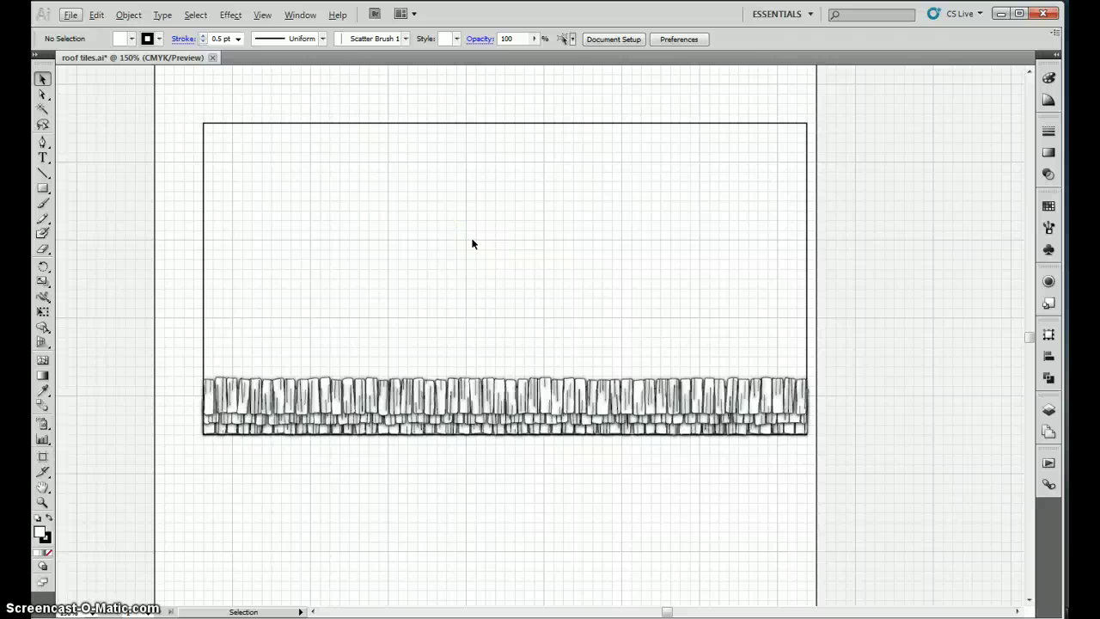